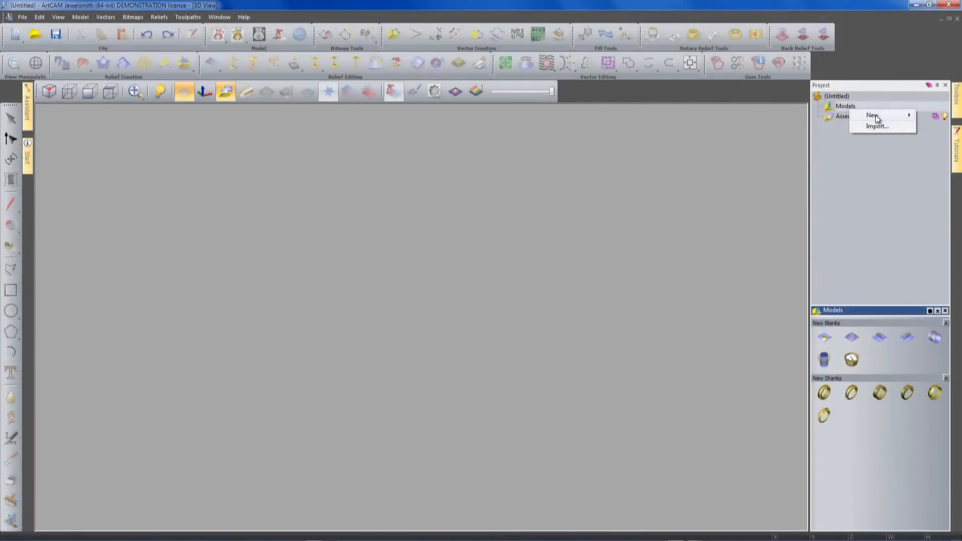
# Import IMG_0825.JPG as a new model at image size with its origin at the centre, and maximise the 2D view.
pyautogui.click(766, 141)
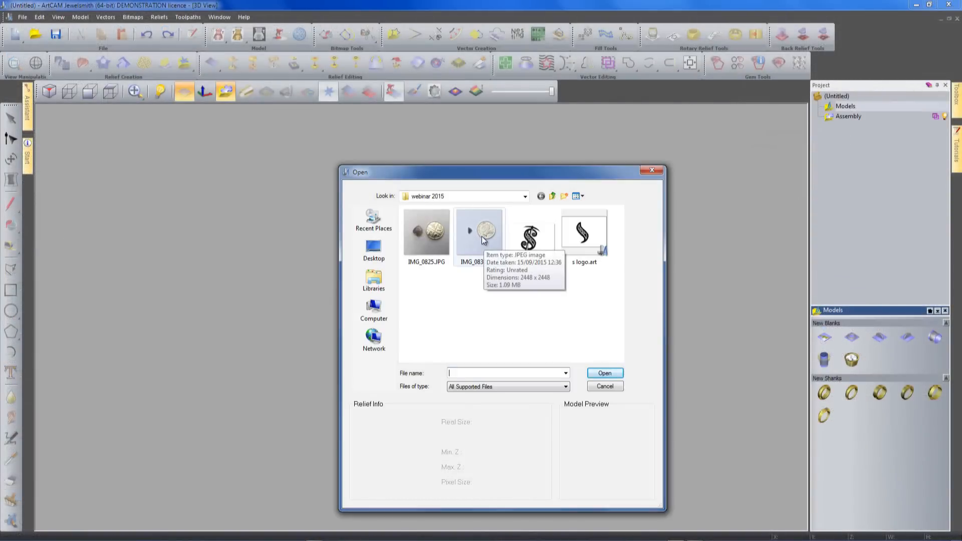
pyautogui.click(429, 238)
pyautogui.click(601, 374)
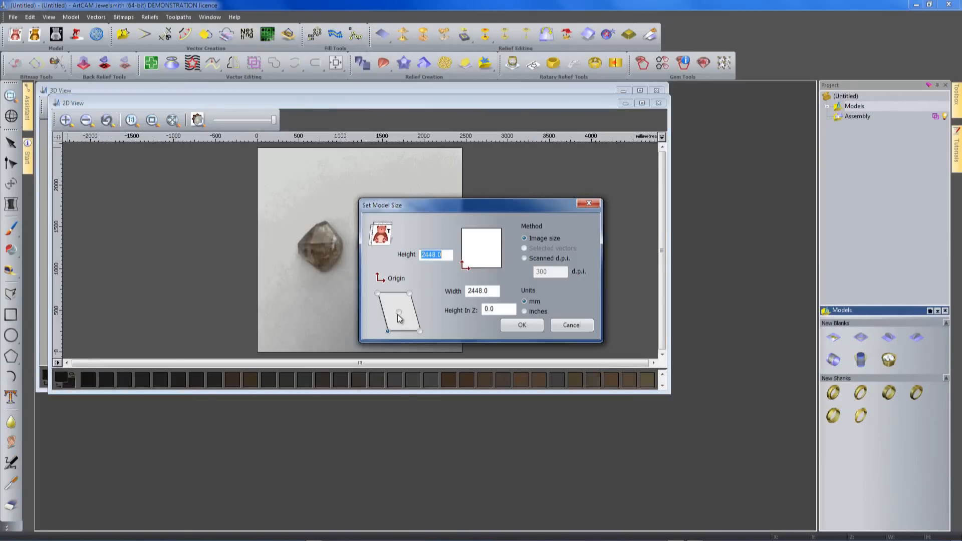
pyautogui.click(399, 313)
pyautogui.click(522, 325)
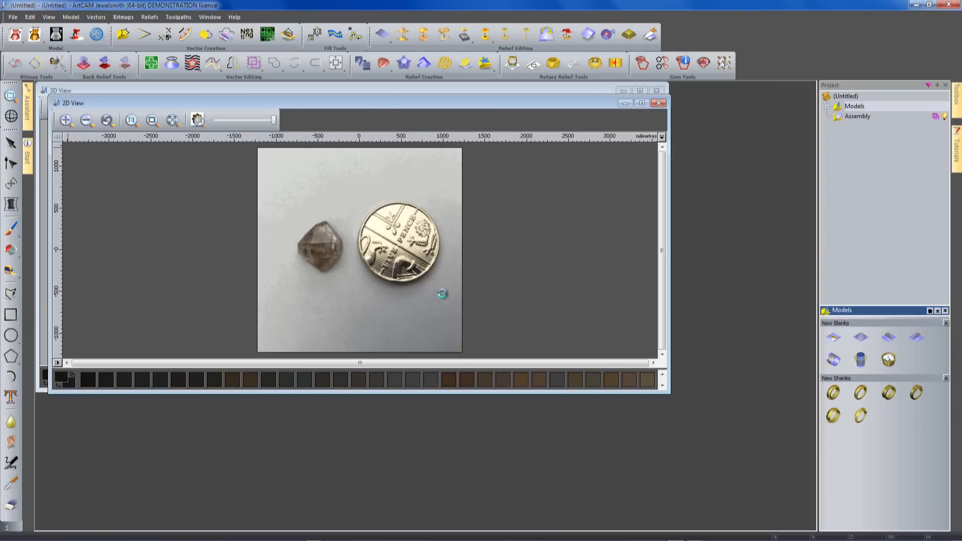
pyautogui.doubleClick(395, 104)
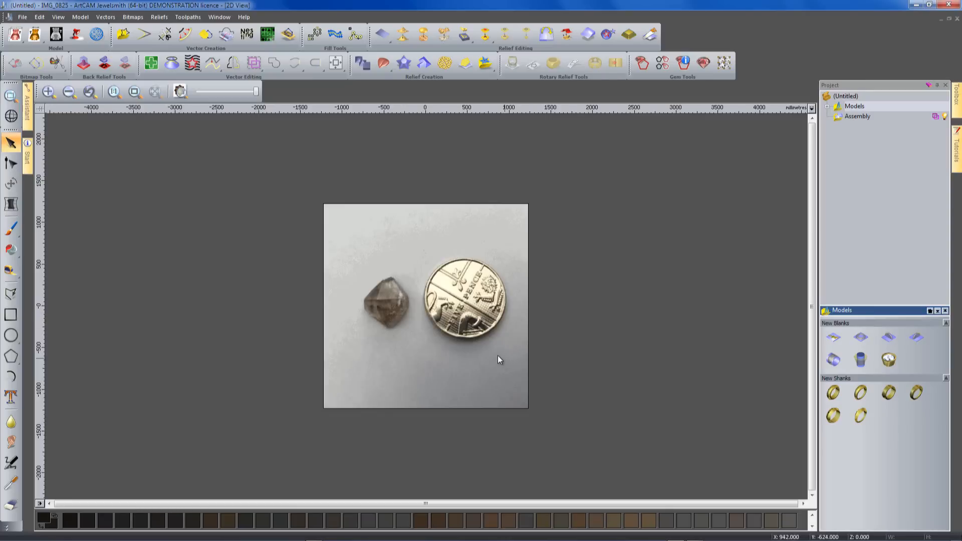
# Draw a circle about 971 mm in diameter around the edge of the five pence coin.
pyautogui.scroll(2, 480, 317)
pyautogui.click(11, 335)
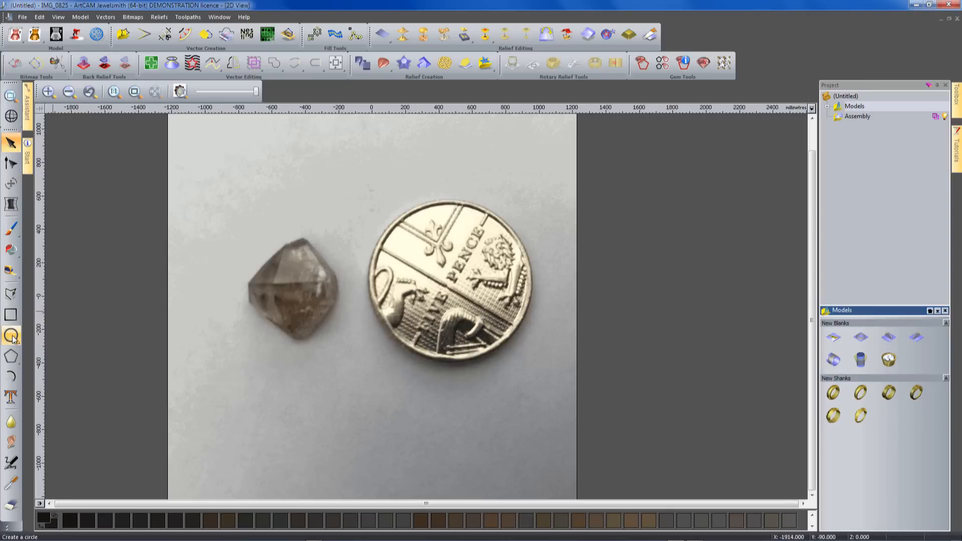
pyautogui.moveTo(451, 281); pyautogui.dragTo(522, 316)
pyautogui.press('Return')
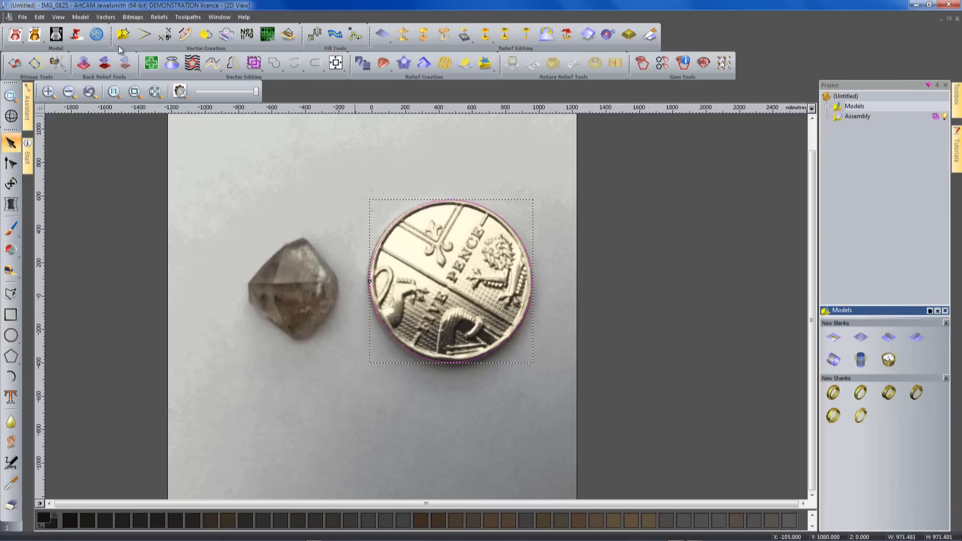
# Resize the model using the selected vector, making the coin circle 19 mm high and wide.
pyautogui.click(80, 18)
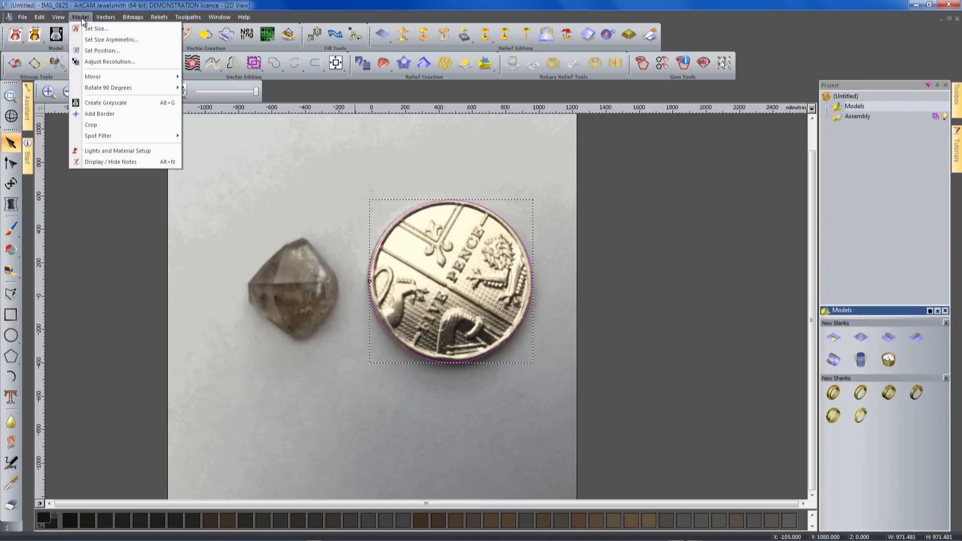
pyautogui.click(96, 28)
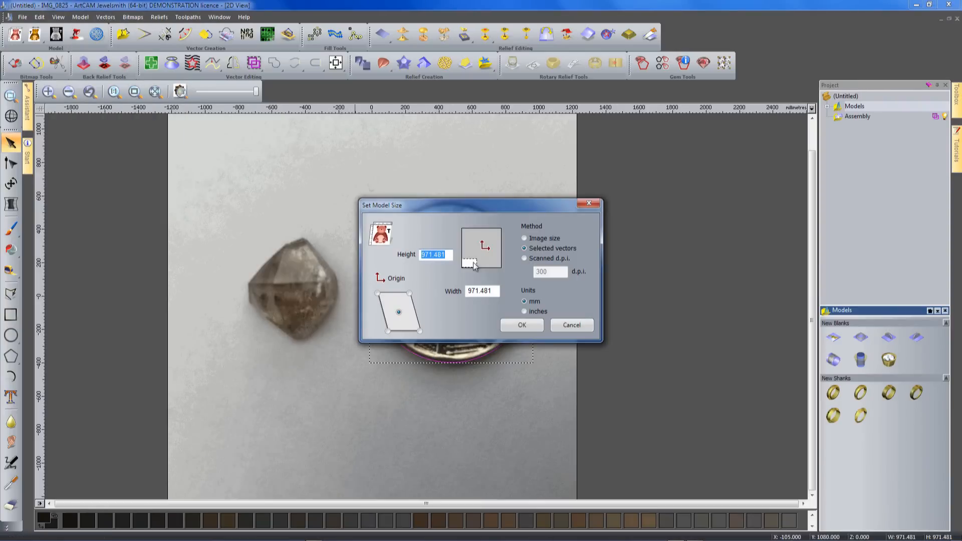
pyautogui.write('1')
pyautogui.click(521, 325)
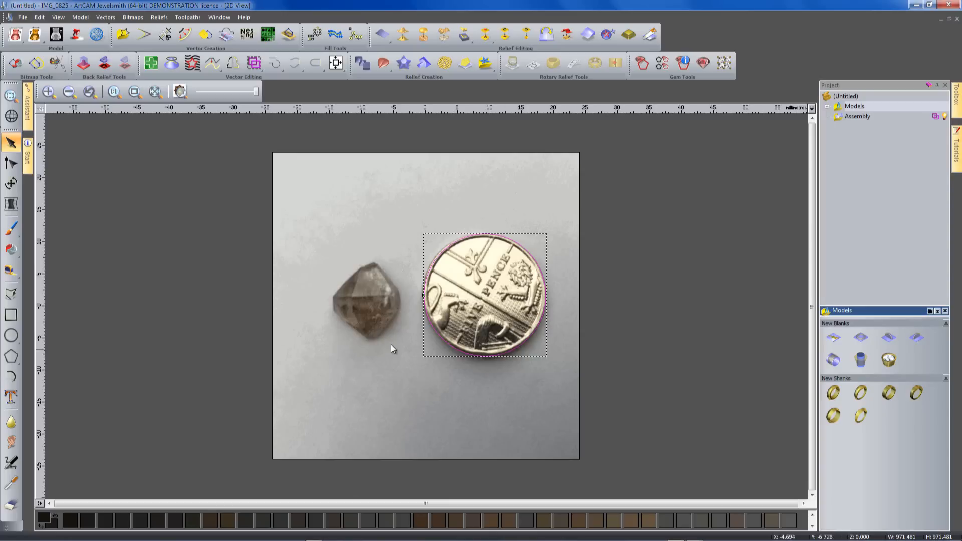
# Trace the gemstone's outline with a closed polyline about 10.7 mm wide and 11.8 mm high.
pyautogui.rightClick(389, 314)
pyautogui.scroll(2, 372, 320)
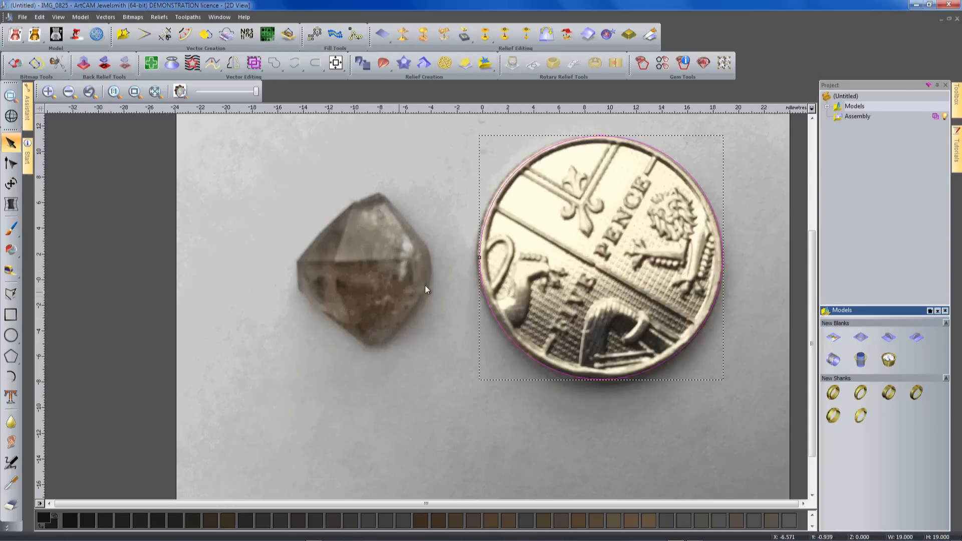
pyautogui.click(554, 249)
pyautogui.moveTo(555, 248); pyautogui.dragTo(539, 273, button='middle')
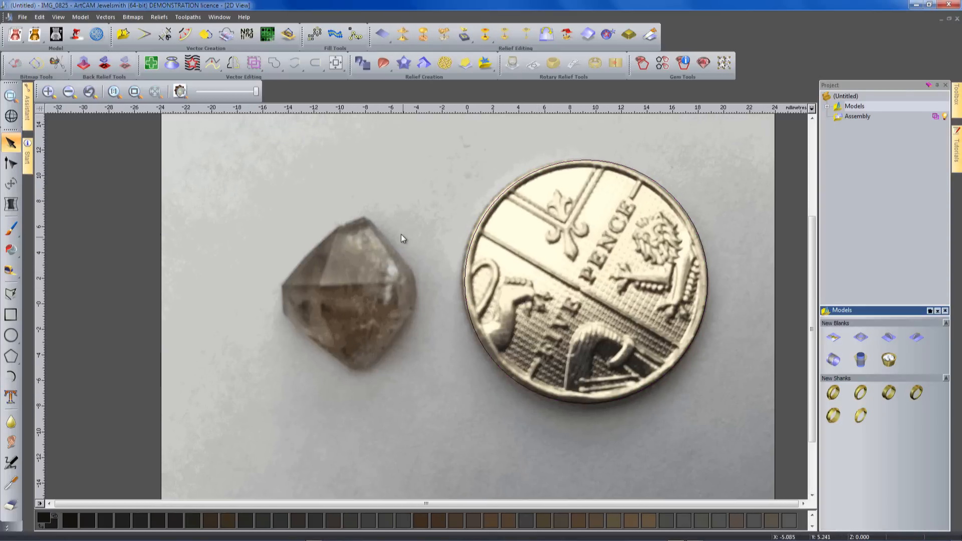
pyautogui.click(11, 294)
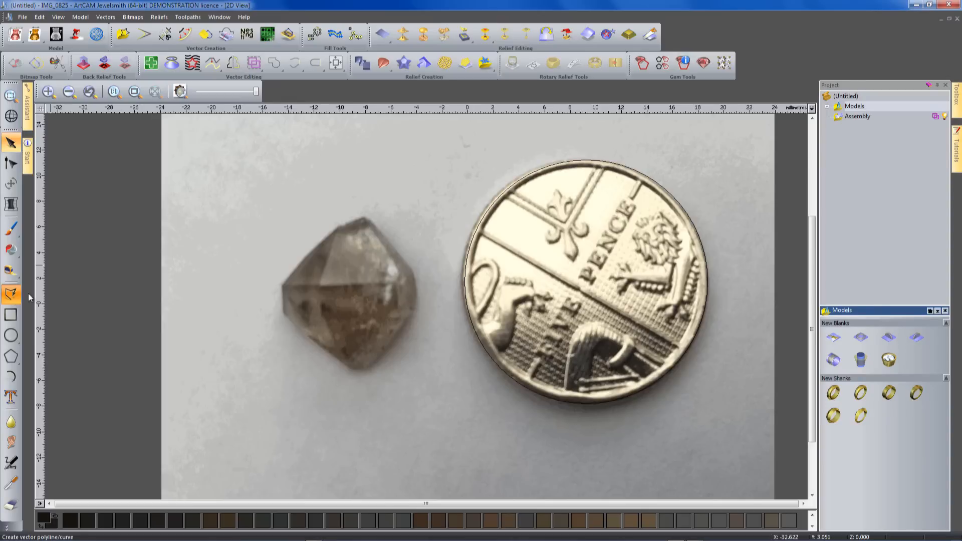
pyautogui.click(279, 284)
pyautogui.click(337, 228)
pyautogui.click(363, 218)
pyautogui.click(369, 219)
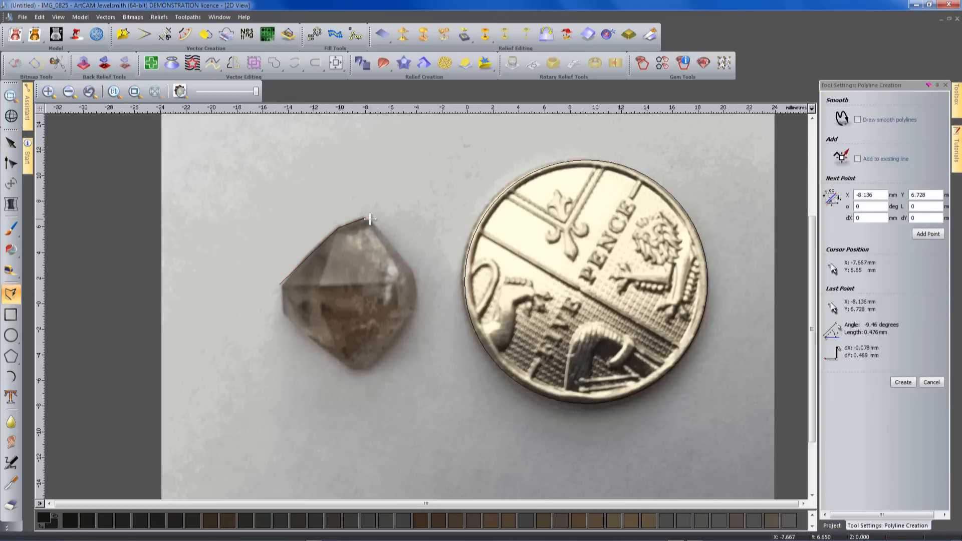
pyautogui.click(411, 267)
pyautogui.click(416, 288)
pyautogui.click(413, 310)
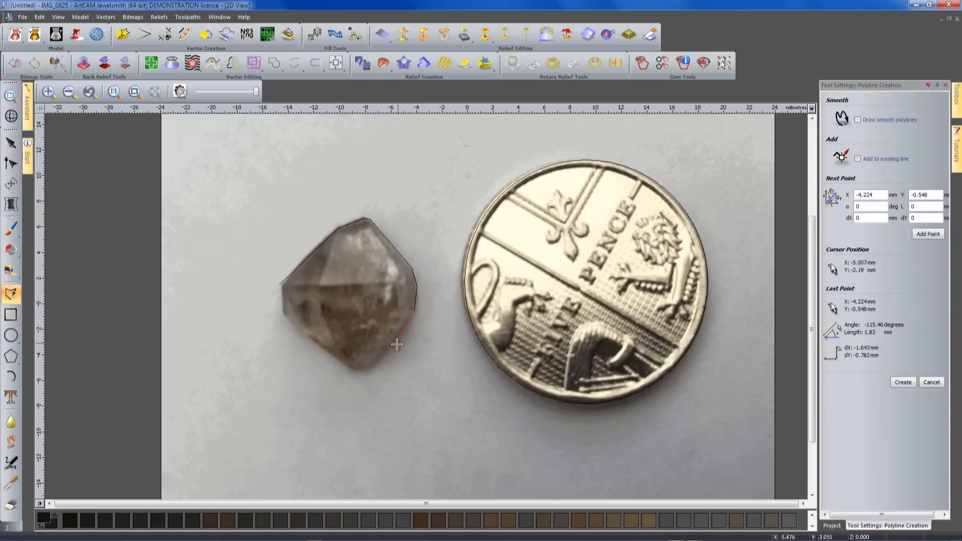
pyautogui.click(372, 368)
pyautogui.click(350, 369)
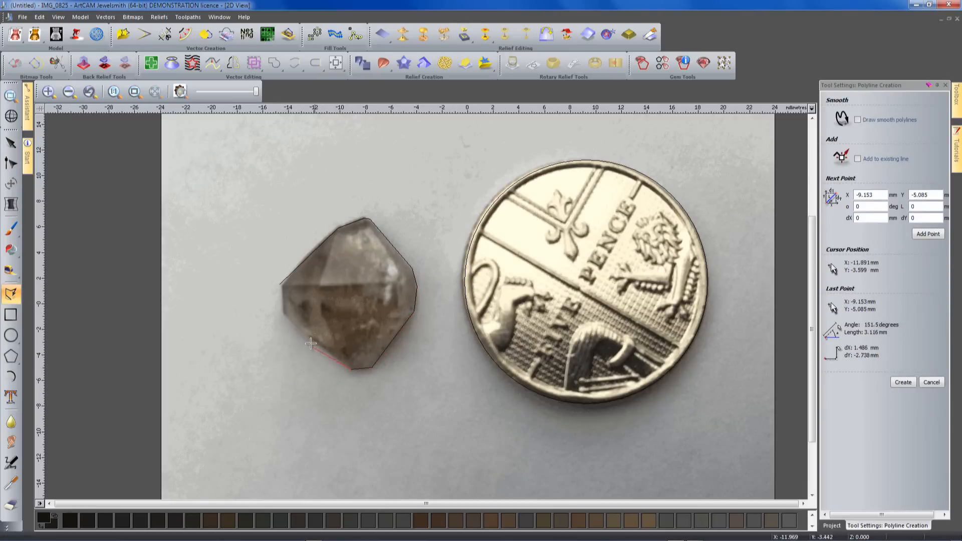
pyautogui.click(284, 315)
pyautogui.click(280, 286)
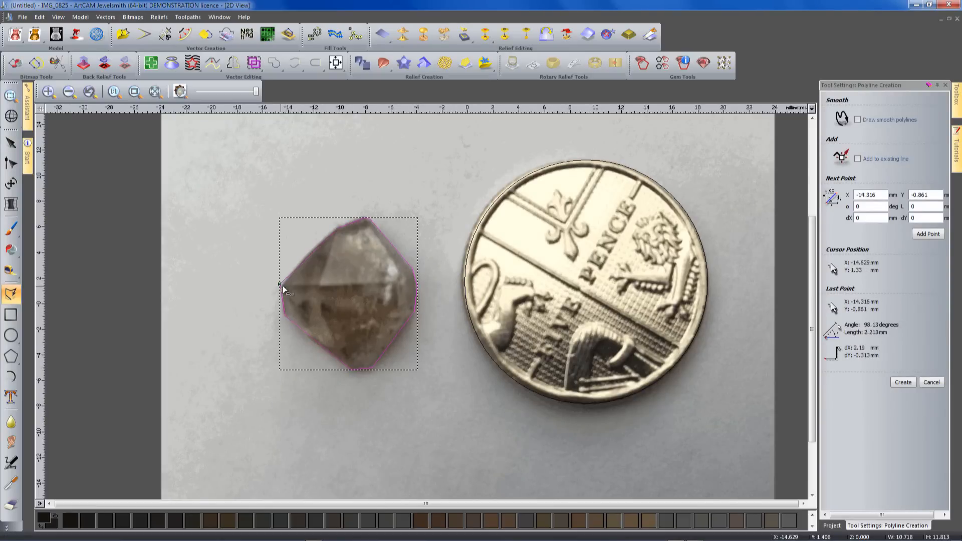
pyautogui.click(11, 143)
# Adjust the outline's nodes to the stone's edge and convert its upper-left span to a Bezier curve fitted to the stone.
pyautogui.click(400, 358)
pyautogui.click(388, 347)
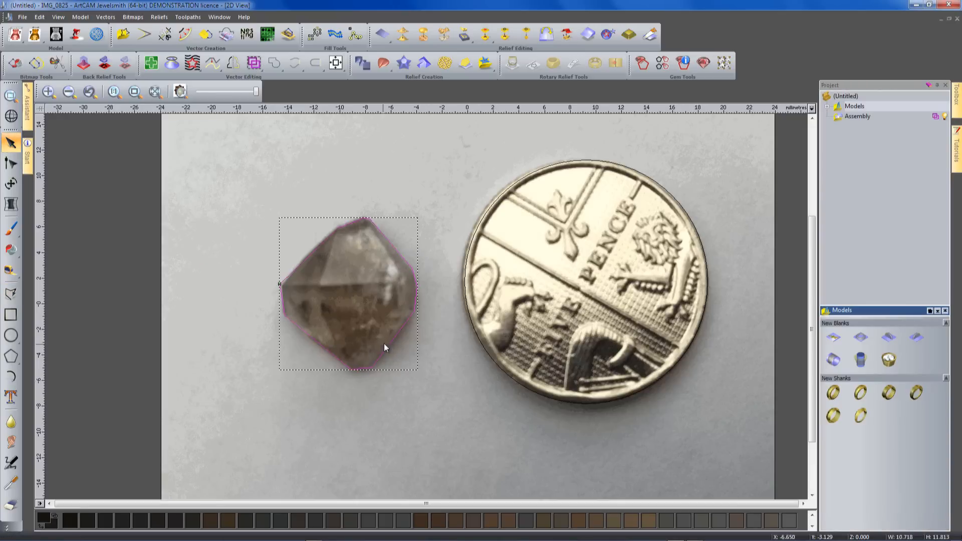
pyautogui.press('n')
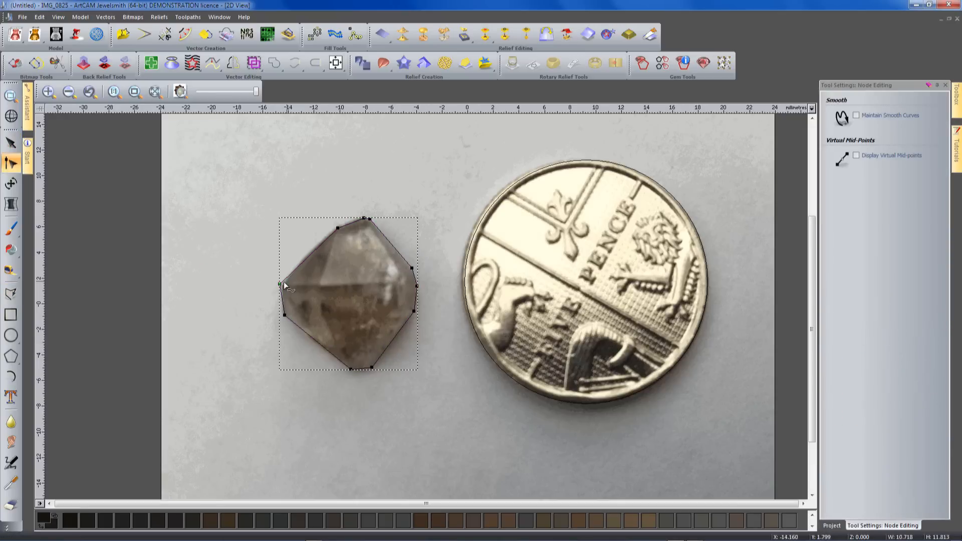
pyautogui.moveTo(280, 284); pyautogui.dragTo(281, 285)
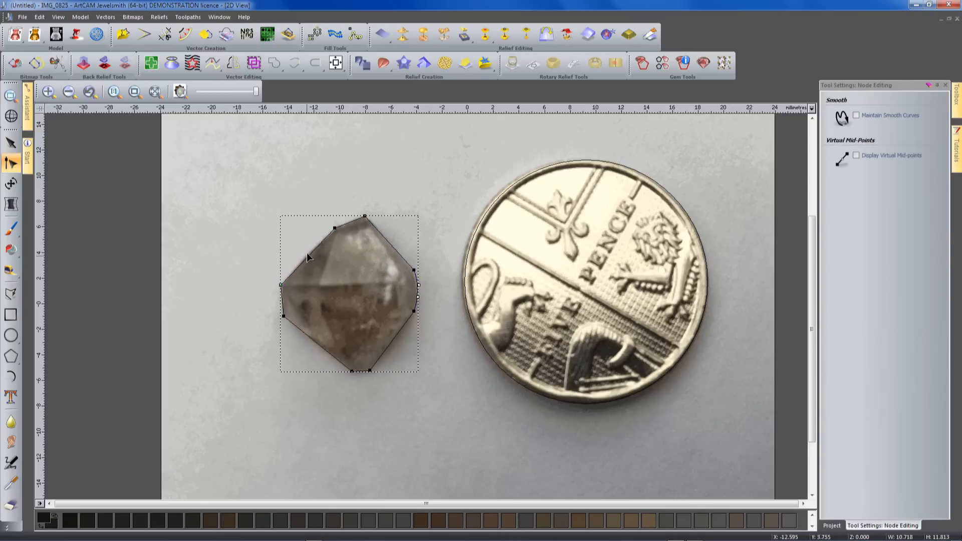
pyautogui.press('b')
pyautogui.moveTo(298, 267); pyautogui.dragTo(297, 264)
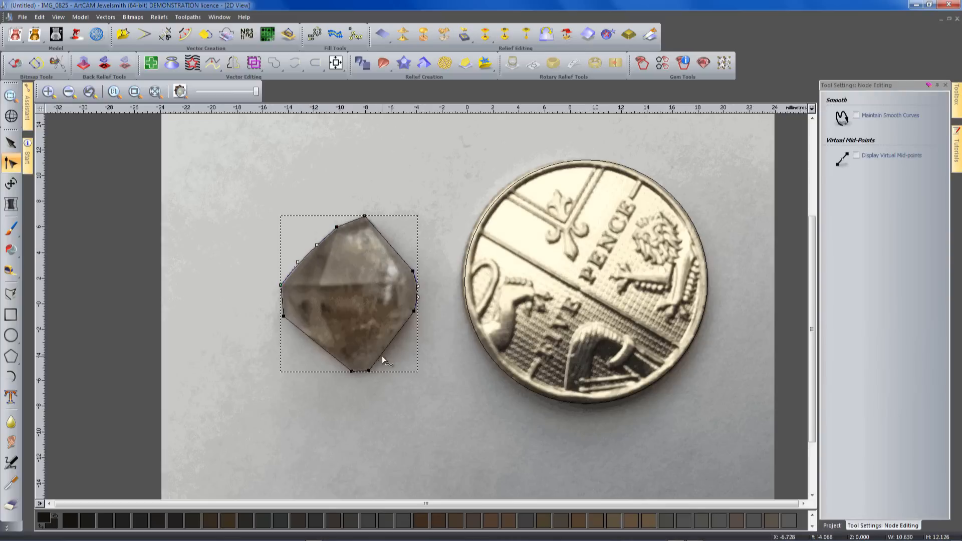
# Copy the stone outline and create a flat 3-axis model 15 mm by 15 mm at 40 pix/mm, updating the project.
pyautogui.rightClick(379, 355)
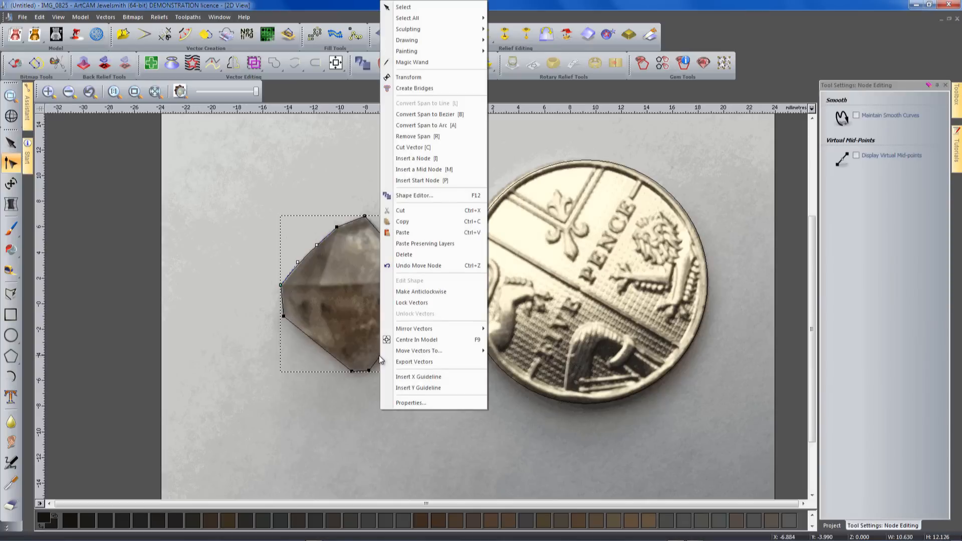
pyautogui.click(416, 327)
pyautogui.click(832, 526)
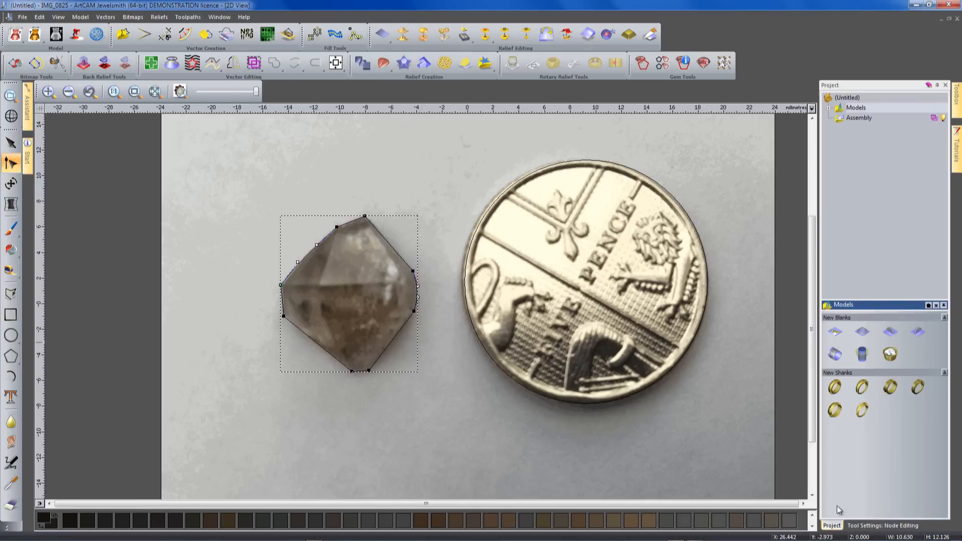
pyautogui.click(835, 332)
pyautogui.doubleClick(900, 336)
pyautogui.write('15')
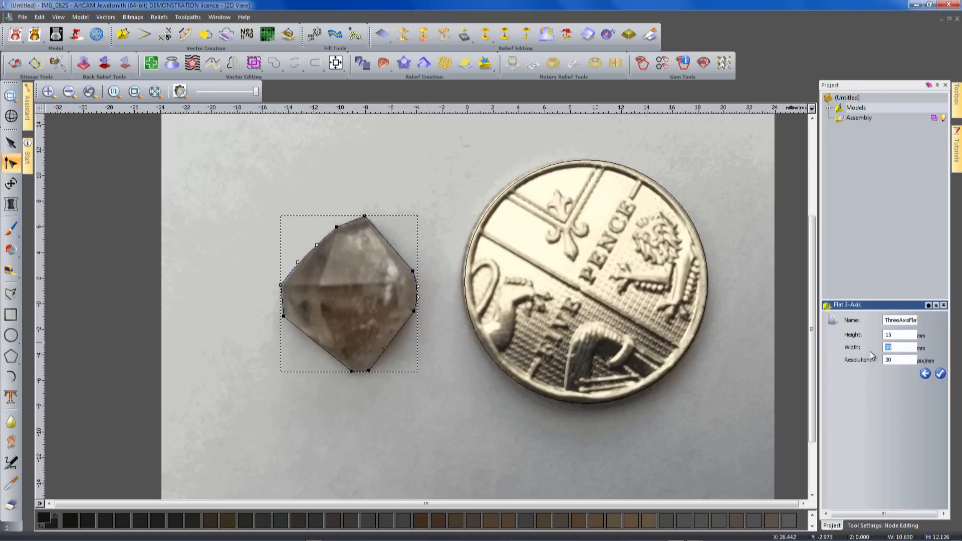
pyautogui.write('15')
pyautogui.write('40')
pyautogui.click(940, 374)
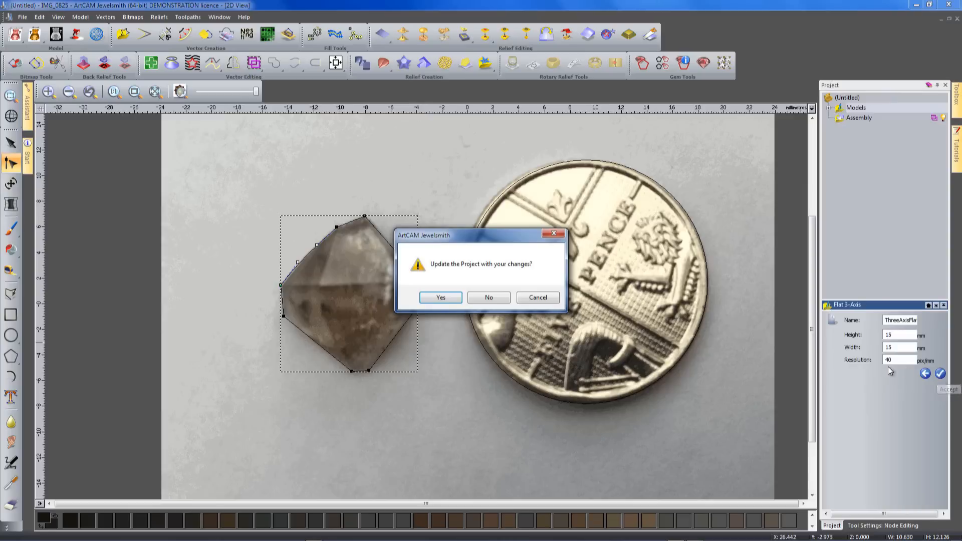
pyautogui.click(460, 297)
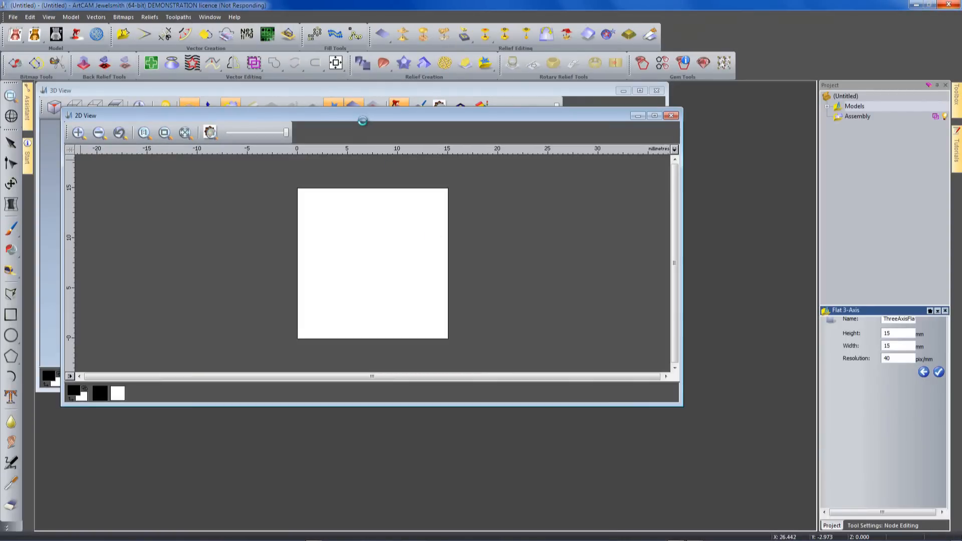
# Paste the stone outline into the flat model and centre it in the model.
pyautogui.rightClick(407, 287)
pyautogui.click(429, 364)
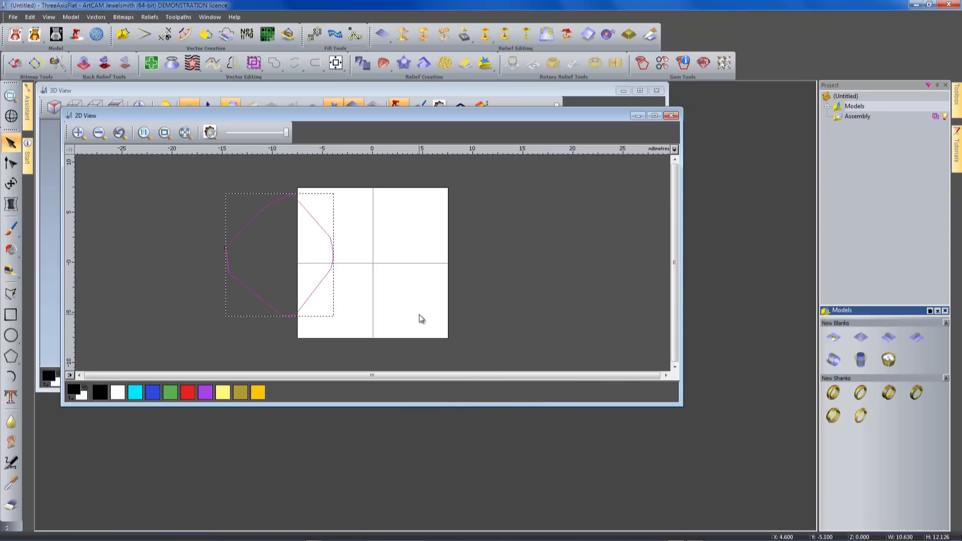
pyautogui.click(336, 63)
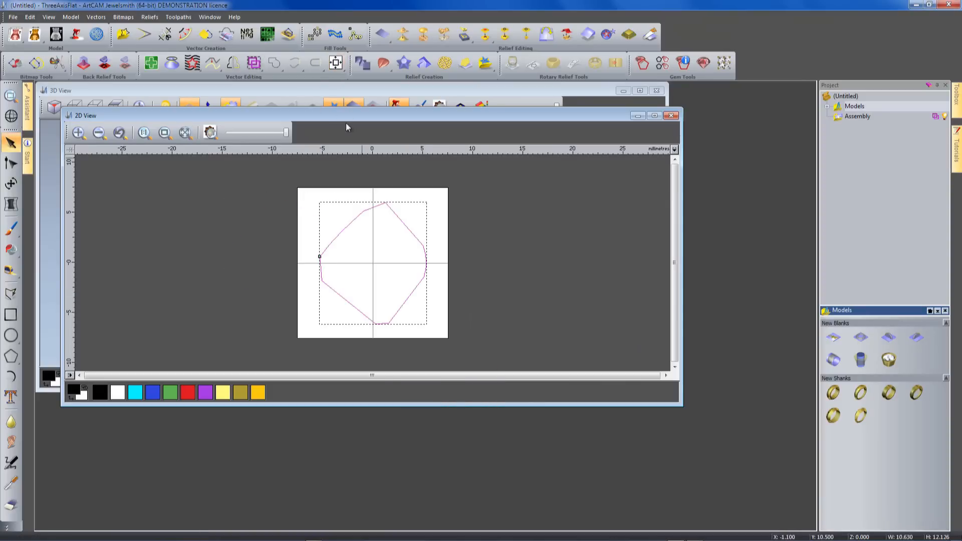
# Maximise the 3D view and display the vectors on the relief.
pyautogui.doubleClick(305, 90)
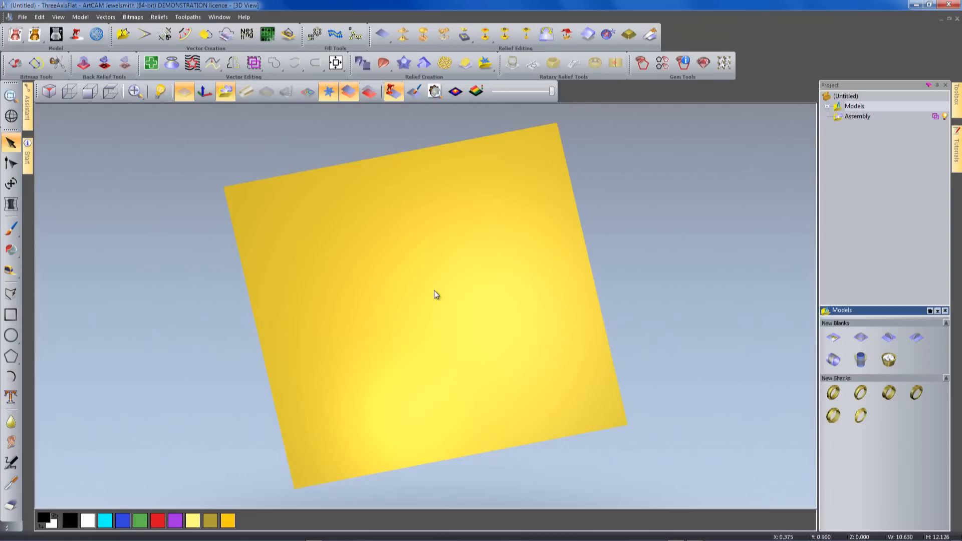
pyautogui.click(308, 91)
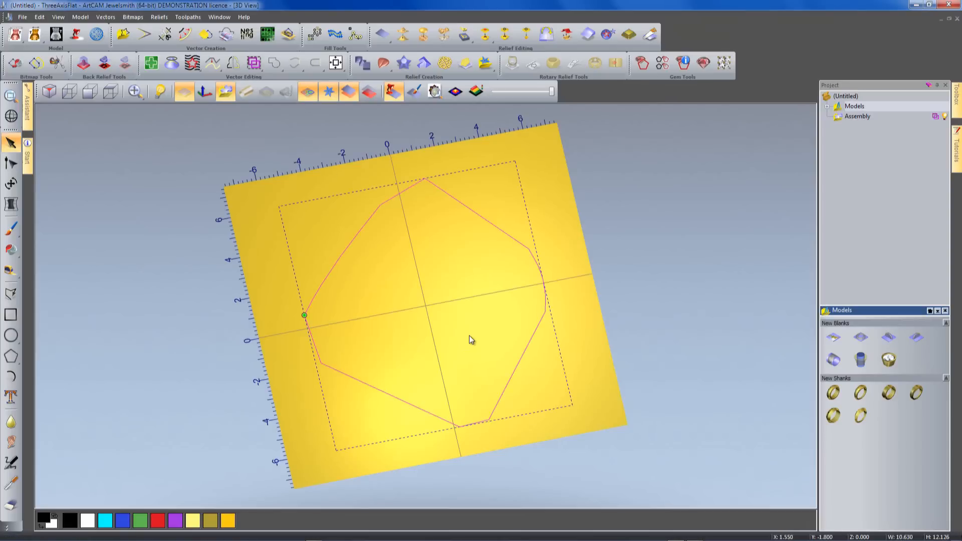
pyautogui.moveTo(470, 391); pyautogui.dragTo(475, 205)
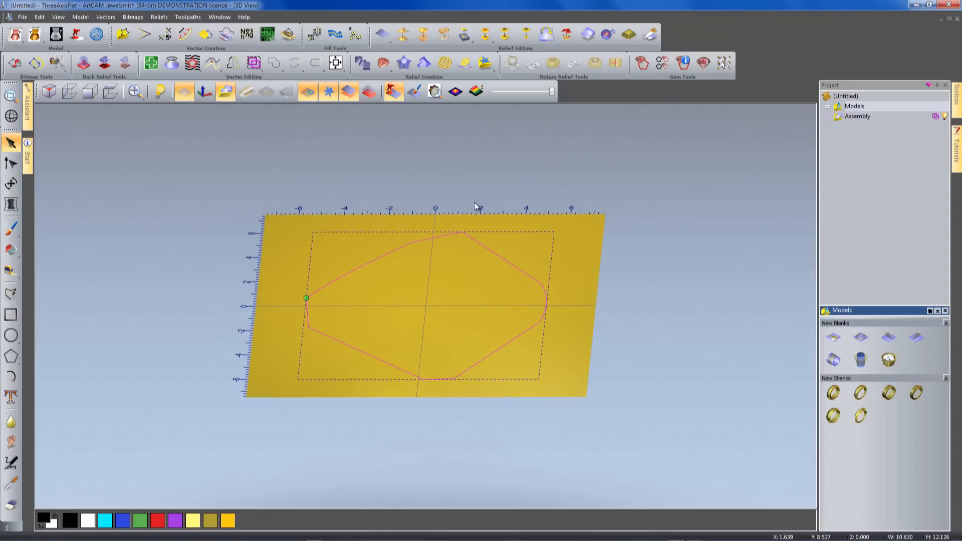
# Offset the stone outline to both sides with radiused corners, making the outer loop about 12.5 mm by 14 mm.
pyautogui.click(185, 35)
pyautogui.click(503, 359)
pyautogui.click(501, 349)
pyautogui.click(511, 344)
pyautogui.click(509, 343)
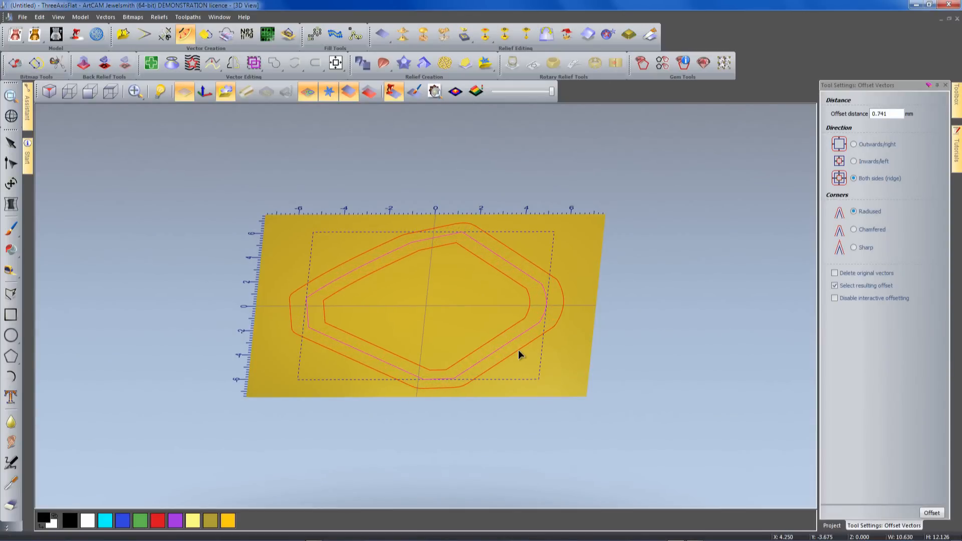
pyautogui.click(521, 356)
pyautogui.rightClick(522, 359)
# Raise the outer loop with a square profile at a 78-degree angle, limited to 3 mm height, and add it to the relief.
pyautogui.click(536, 369)
pyautogui.moveTo(460, 326); pyautogui.dragTo(481, 395)
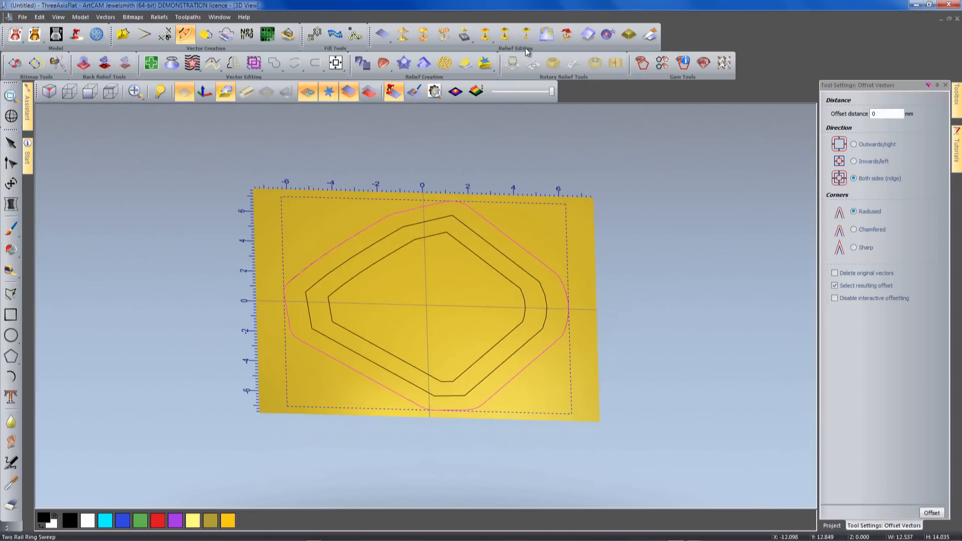
pyautogui.click(363, 62)
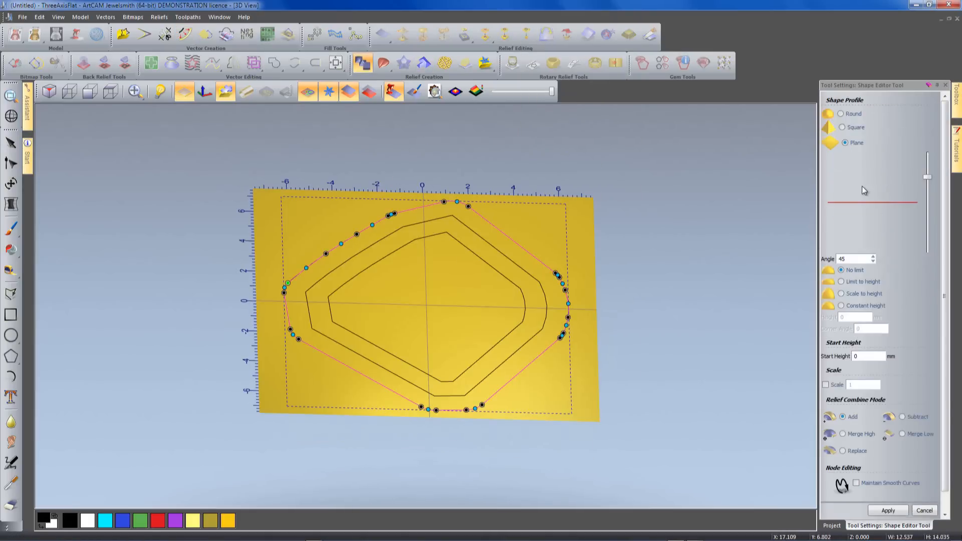
pyautogui.click(844, 128)
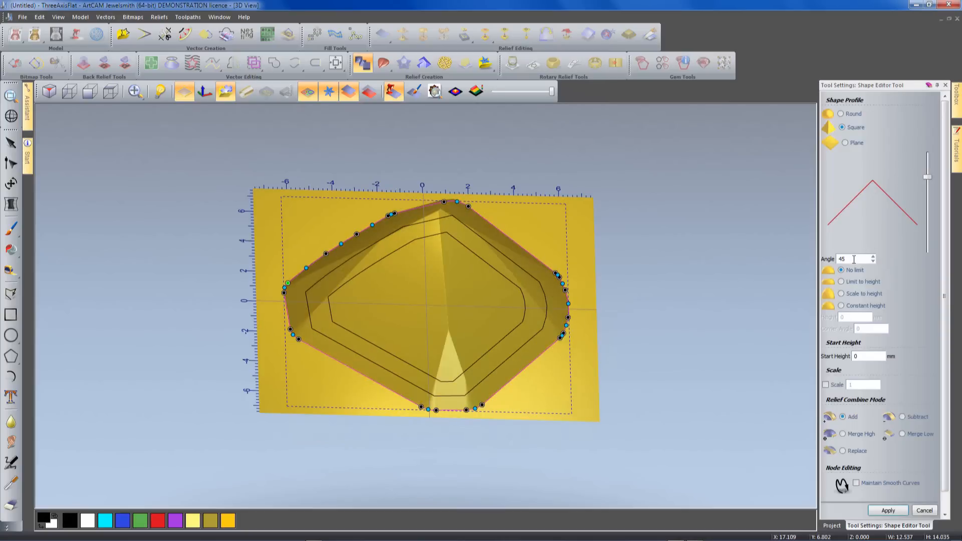
pyautogui.click(842, 282)
pyautogui.doubleClick(849, 317)
pyautogui.write('3')
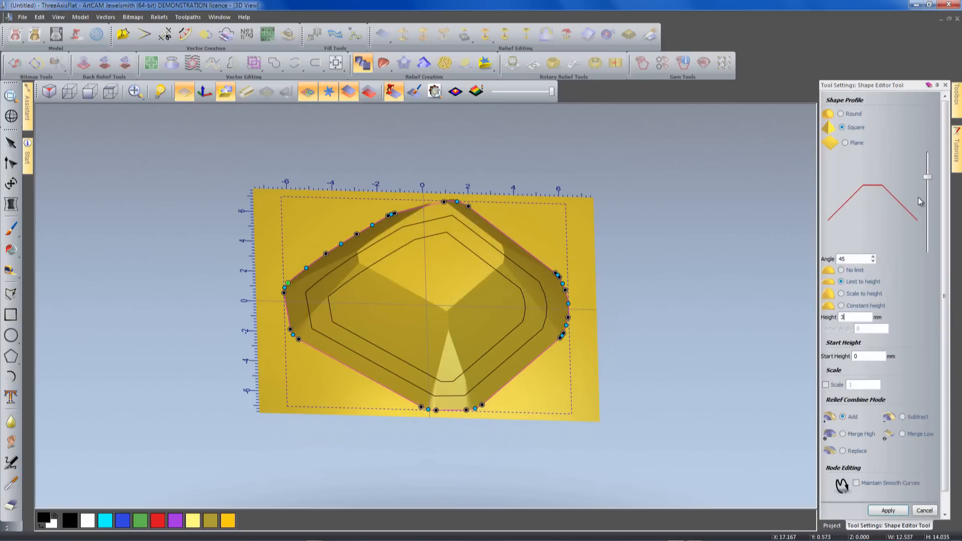
pyautogui.moveTo(928, 178); pyautogui.dragTo(928, 168)
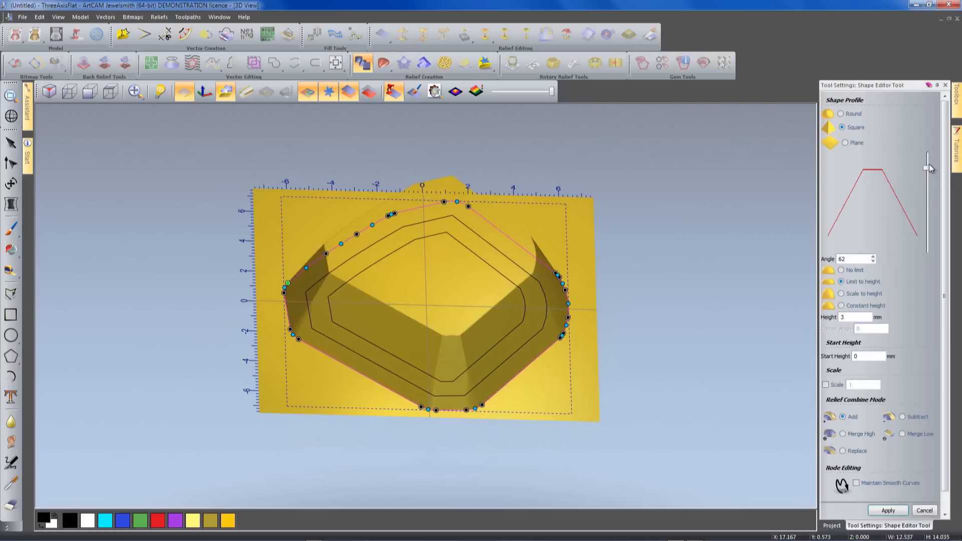
pyautogui.click(110, 92)
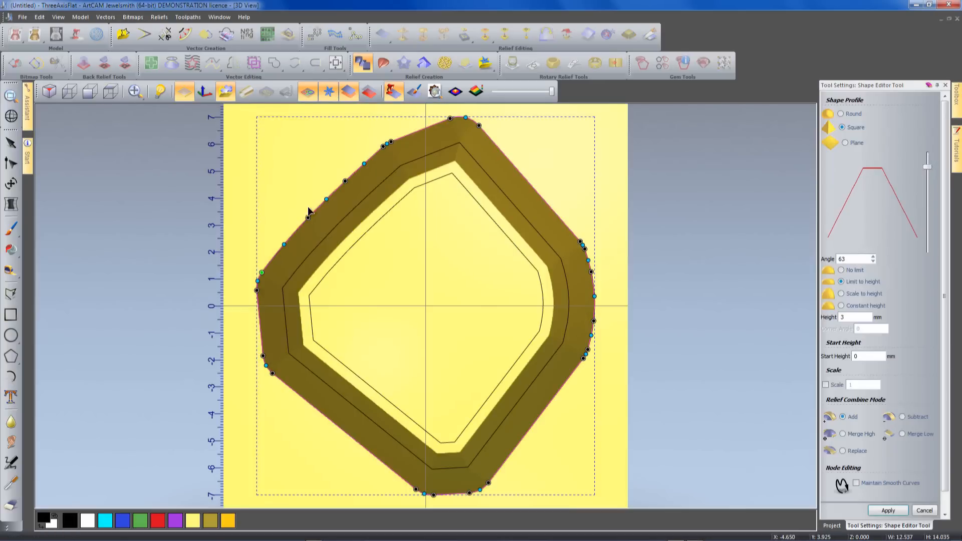
pyautogui.moveTo(930, 172); pyautogui.dragTo(932, 162)
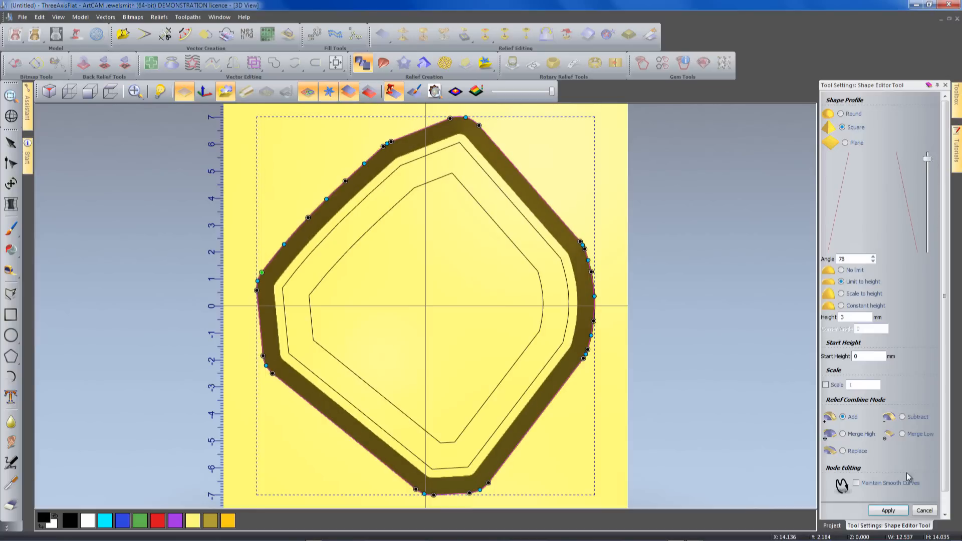
pyautogui.click(888, 510)
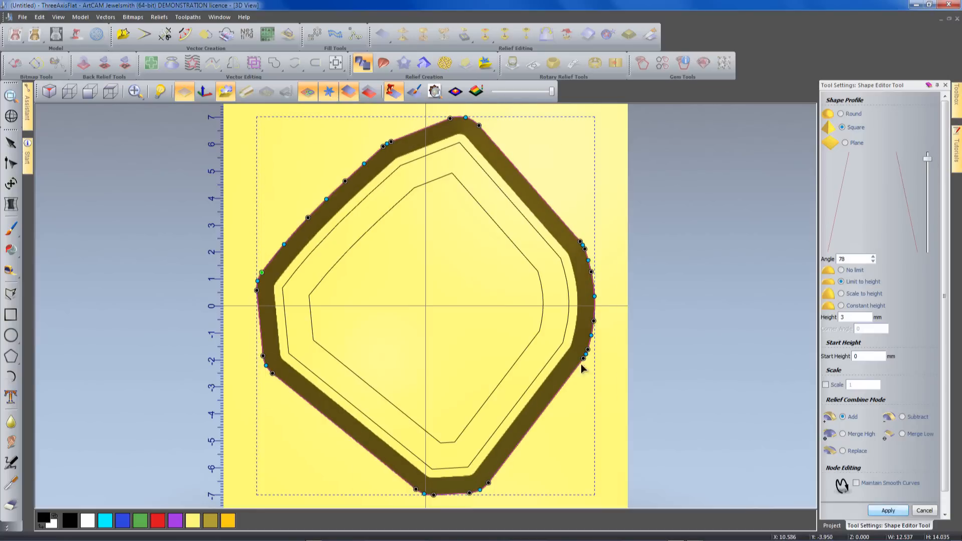
# Recess the original stone outline with a square profile at -77 degrees, limited to 0.5 mm height, and add it to the relief.
pyautogui.click(565, 271)
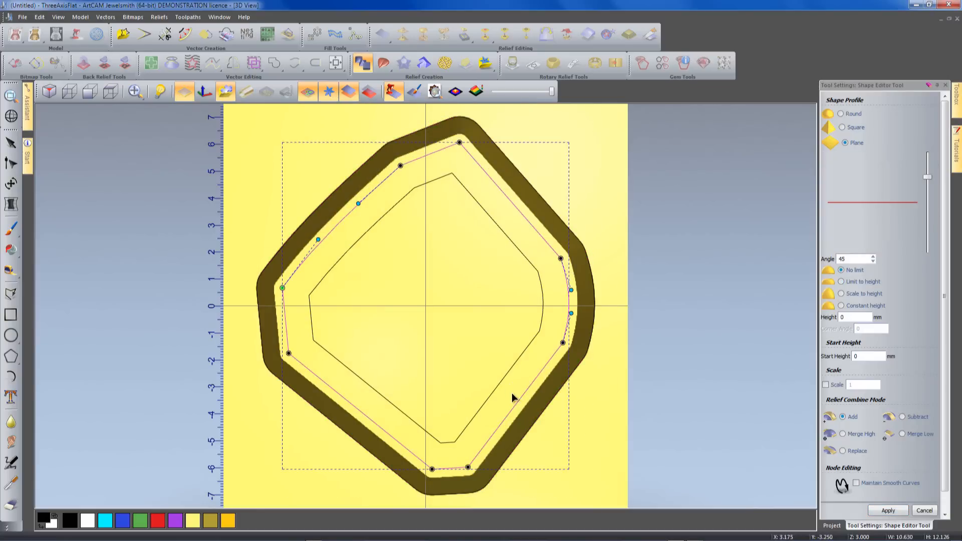
pyautogui.moveTo(401, 421); pyautogui.dragTo(483, 252)
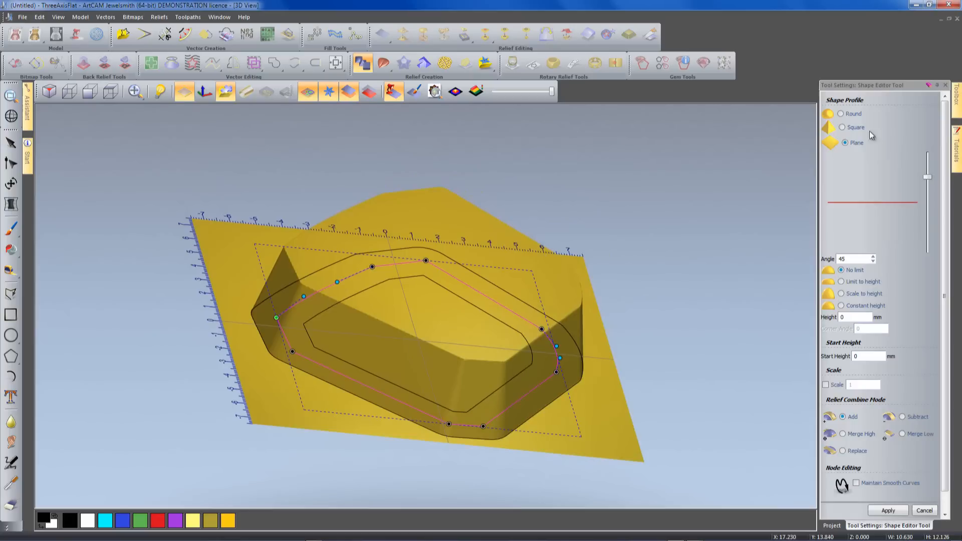
pyautogui.click(842, 128)
pyautogui.moveTo(928, 179); pyautogui.dragTo(927, 223)
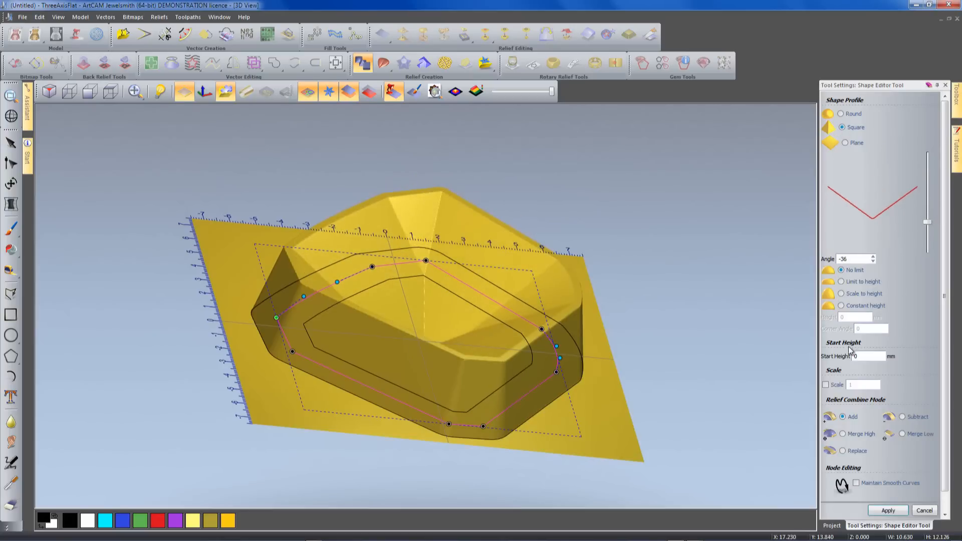
pyautogui.click(842, 281)
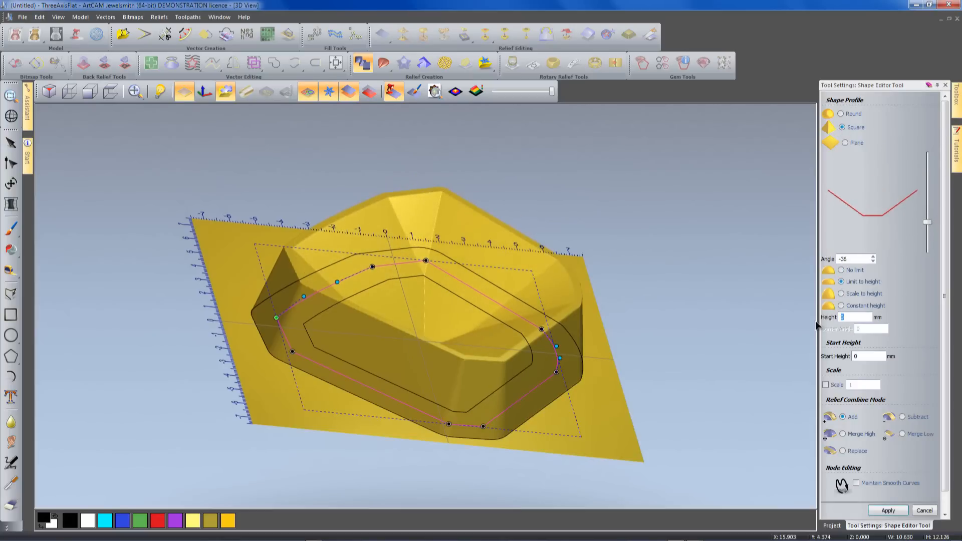
pyautogui.write('.5')
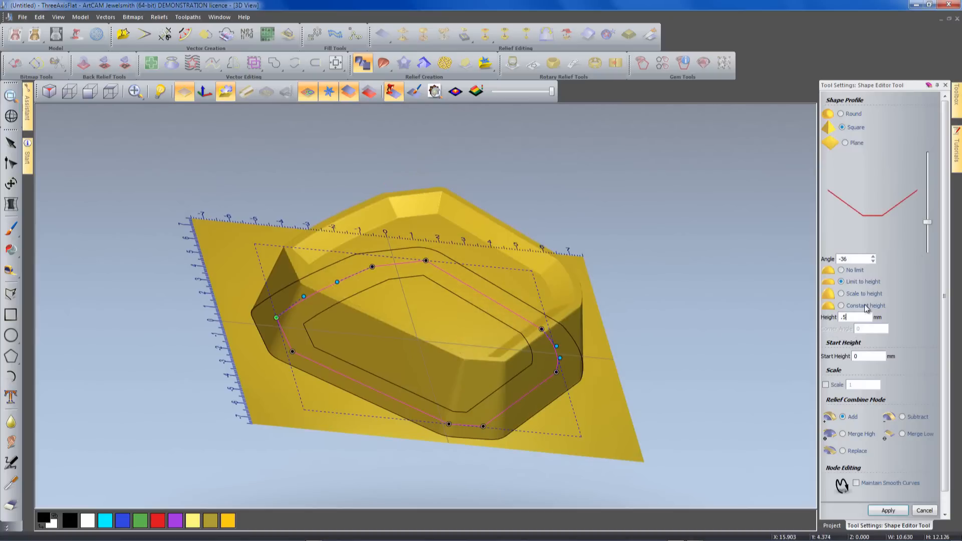
pyautogui.moveTo(927, 222); pyautogui.dragTo(928, 244)
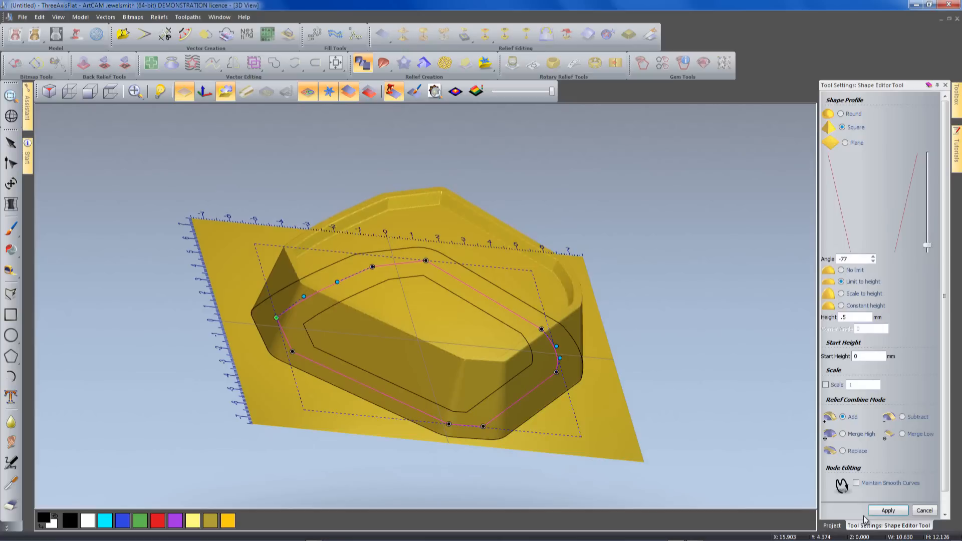
pyautogui.click(889, 511)
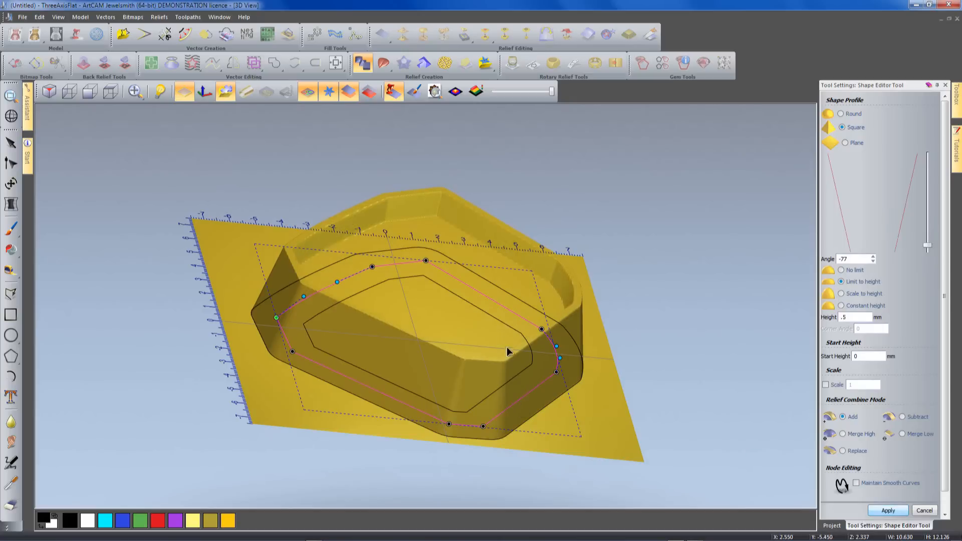
# Cut a tapered hole inside the inner loop with a square profile at a steep negative angle and no height limit, hiding the surrounding flat plane.
pyautogui.click(505, 323)
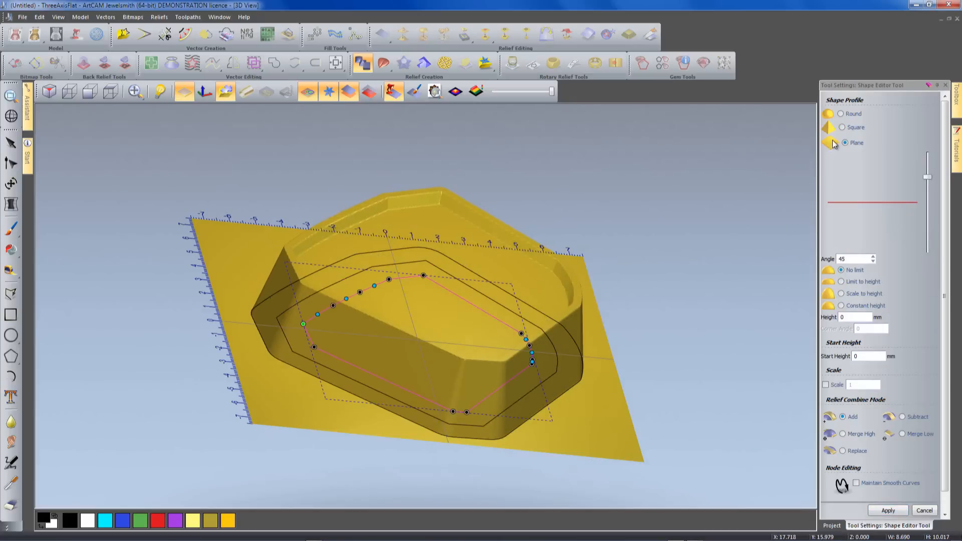
pyautogui.click(843, 128)
pyautogui.moveTo(928, 177); pyautogui.dragTo(922, 240)
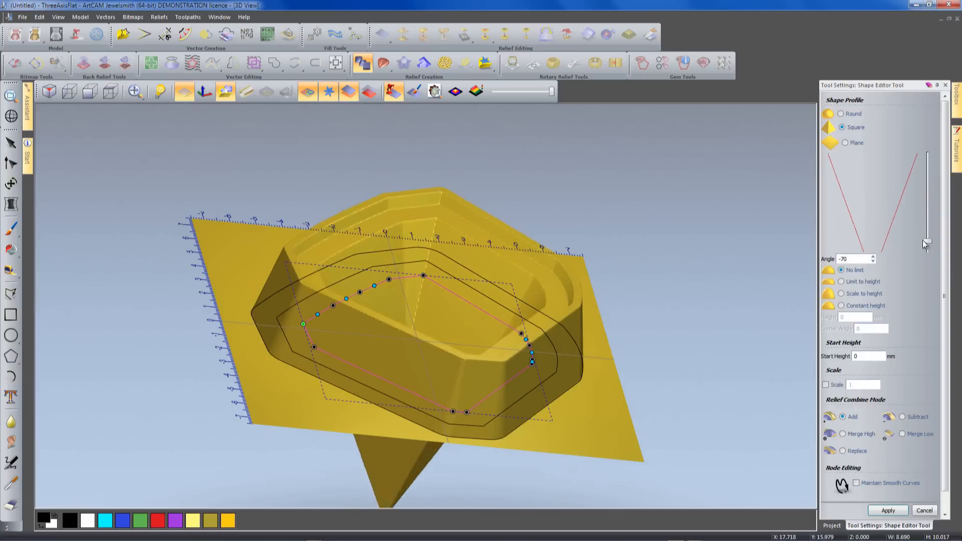
pyautogui.click(369, 92)
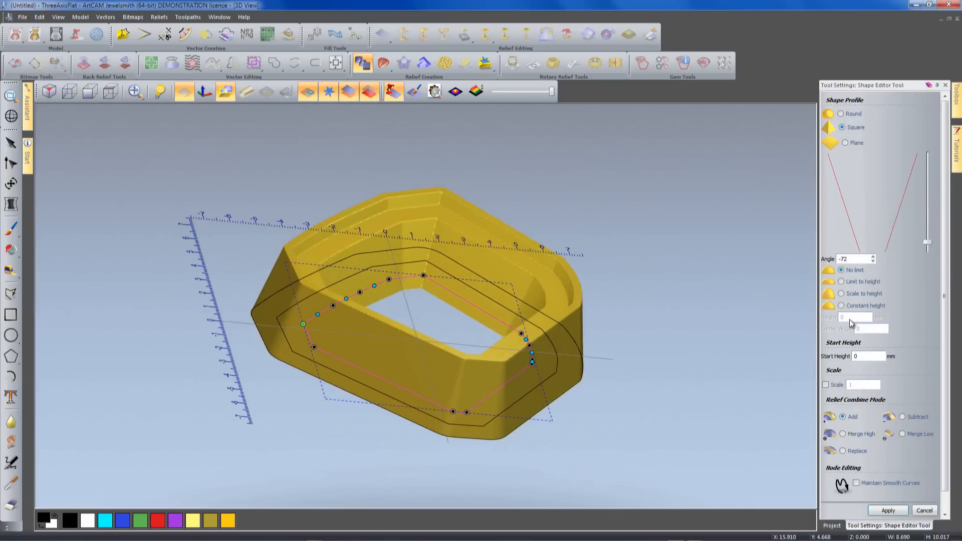
pyautogui.moveTo(928, 246); pyautogui.dragTo(928, 247)
pyautogui.click(899, 510)
# Deselect the inner loop, leave the Shape Editor and hide the vectors on the relief.
pyautogui.click(696, 358)
pyautogui.moveTo(541, 329); pyautogui.dragTo(473, 293)
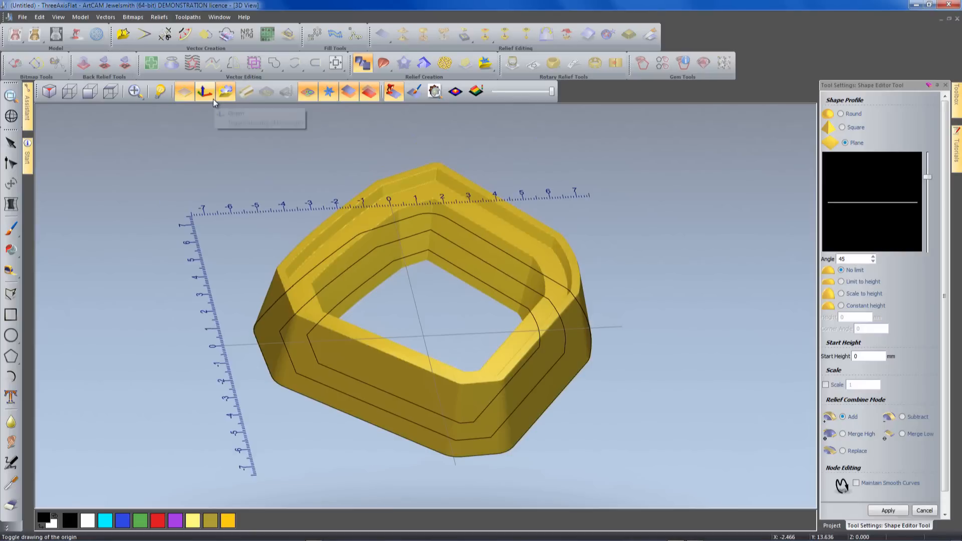
pyautogui.click(925, 512)
pyautogui.moveTo(431, 379); pyautogui.dragTo(431, 305)
pyautogui.click(308, 92)
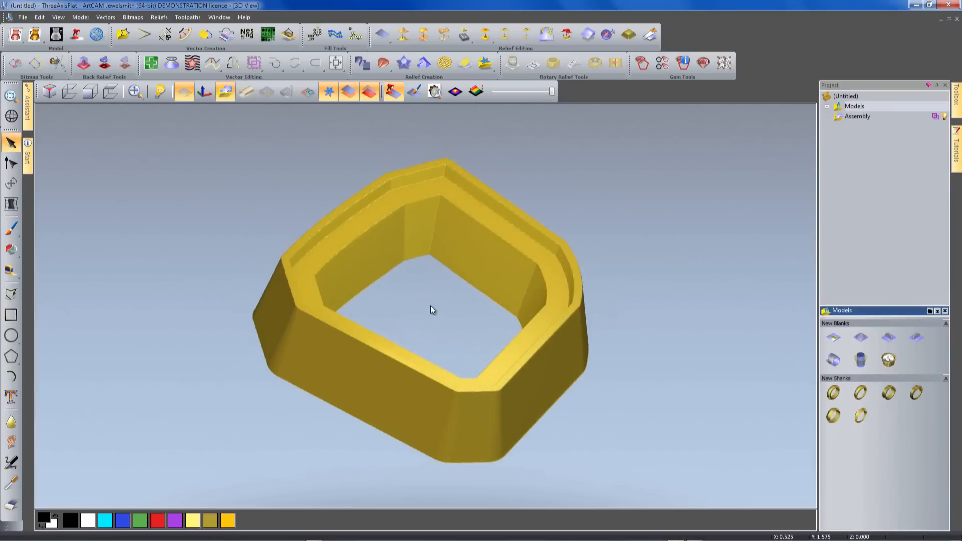
# Smooth the whole relief layer with one smoothing pass.
pyautogui.click(402, 34)
pyautogui.click(460, 338)
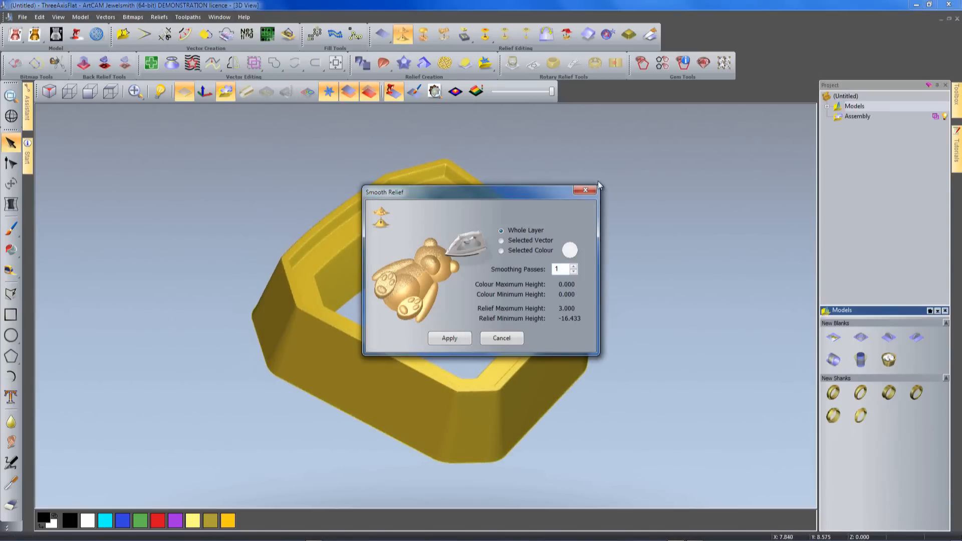
pyautogui.click(585, 190)
pyautogui.moveTo(549, 367); pyautogui.dragTo(430, 337)
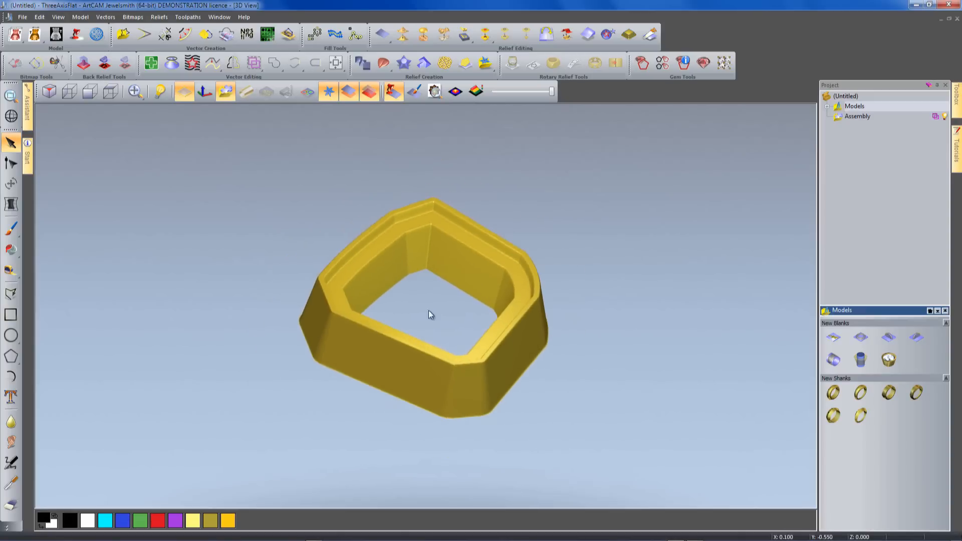
# Create a triangle mesh closed with the back relief at 0.001 mm tolerance and add it to the project as "crystal setting".
pyautogui.click(97, 34)
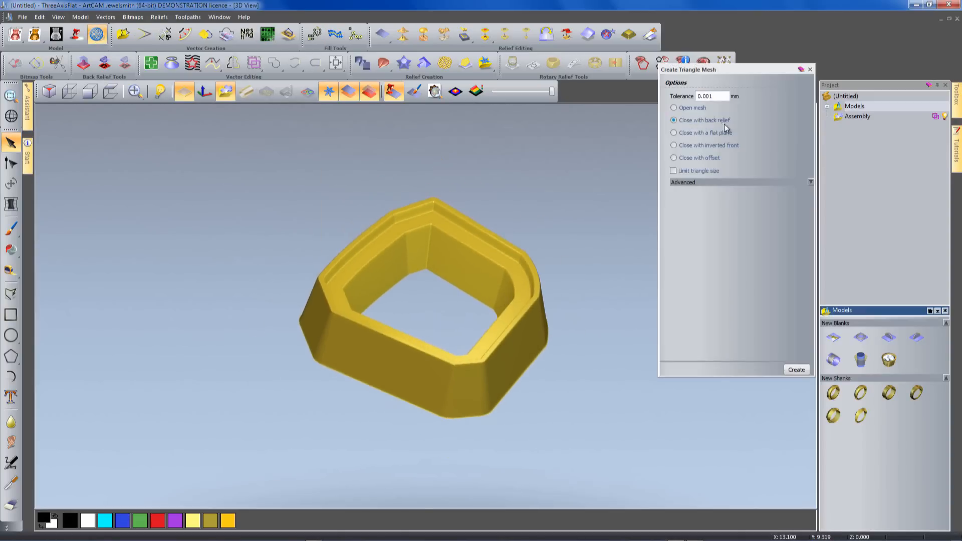
pyautogui.click(799, 369)
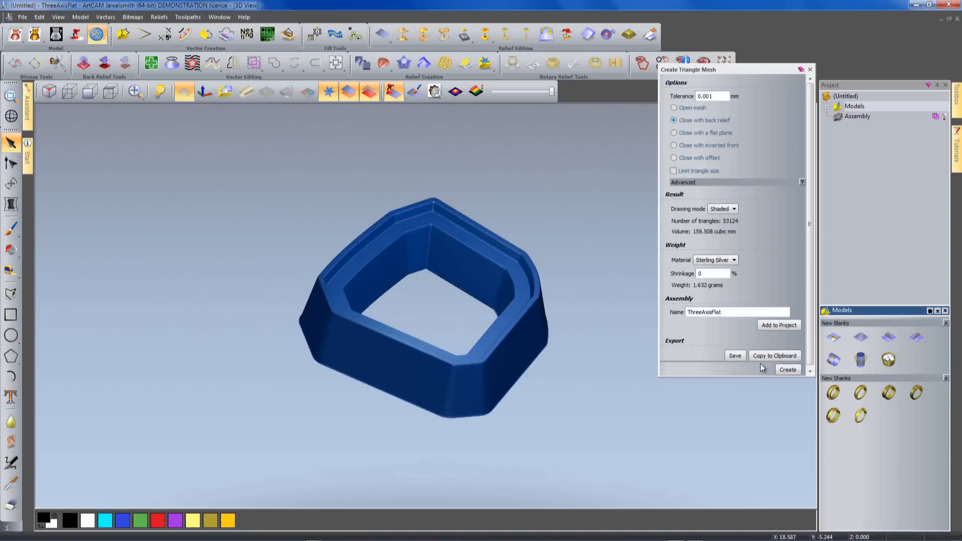
pyautogui.write('crystal setting')
pyautogui.click(779, 325)
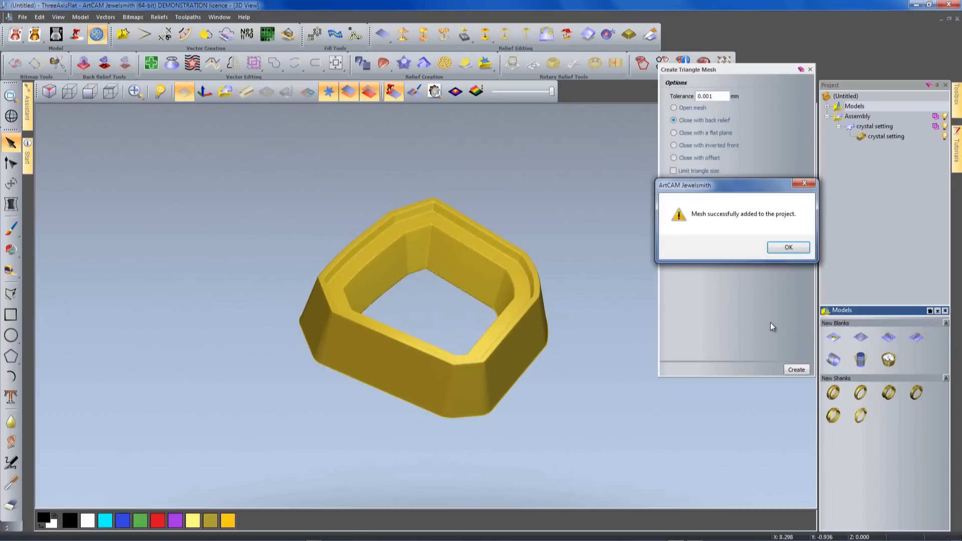
pyautogui.click(788, 248)
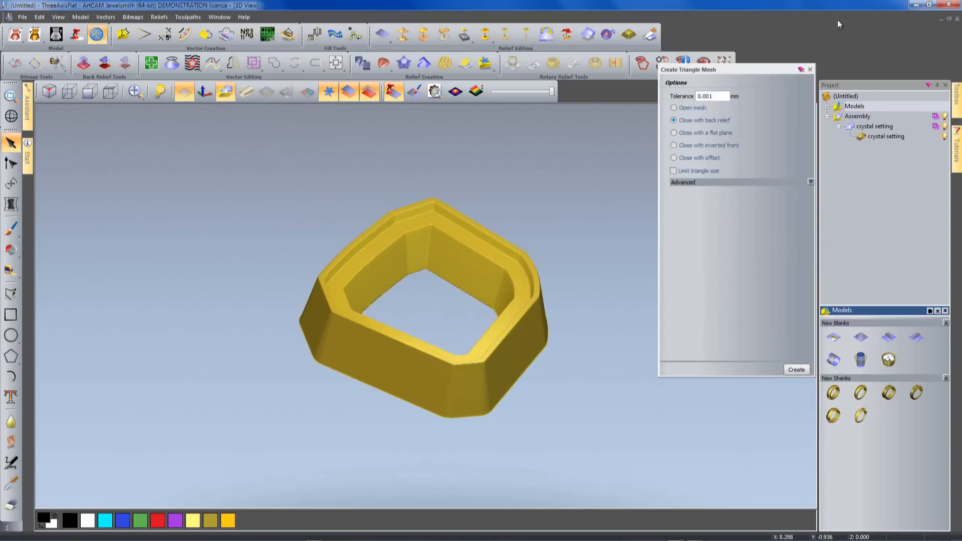
pyautogui.click(811, 71)
# Hide the crystal setting mesh in the assembly and rename the IMG_0825 model with a name beginning "crysta".
pyautogui.click(839, 126)
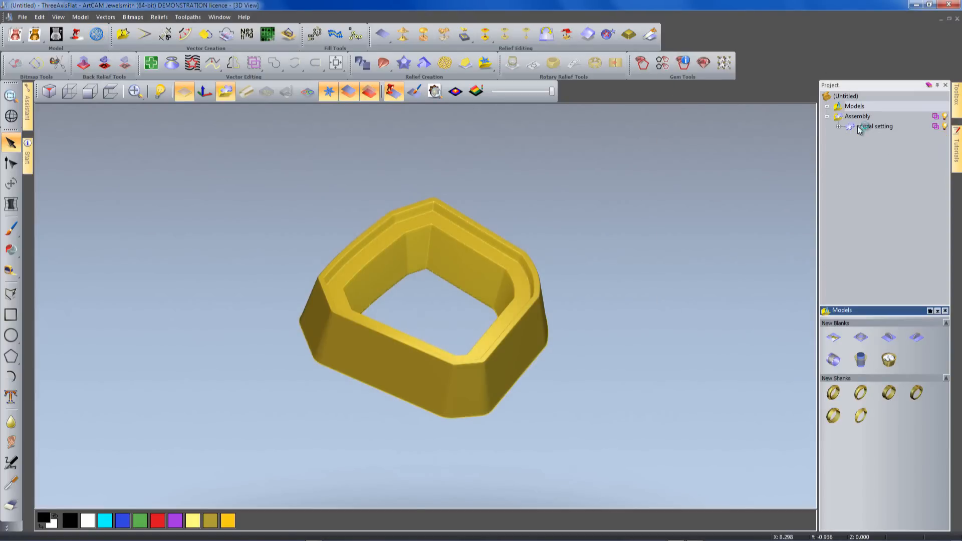
pyautogui.click(860, 127)
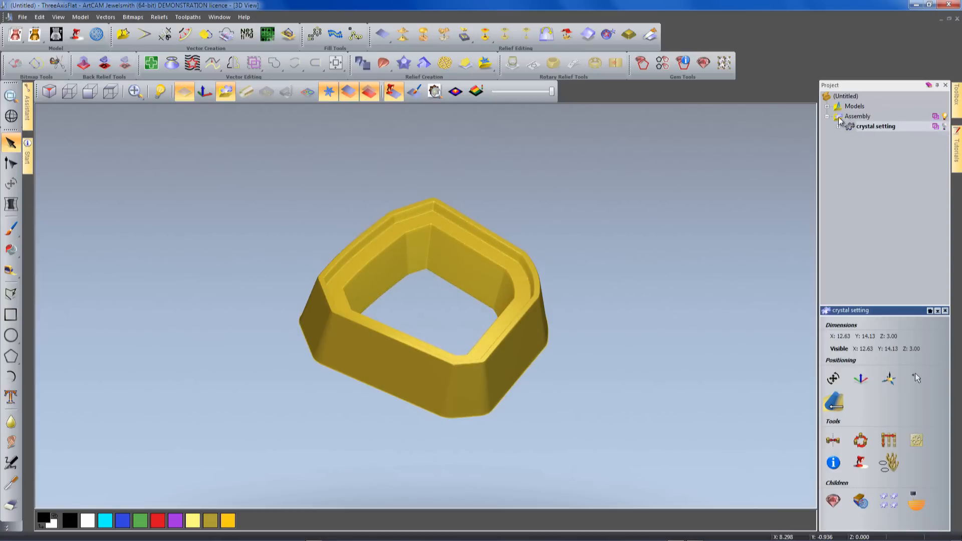
pyautogui.doubleClick(852, 106)
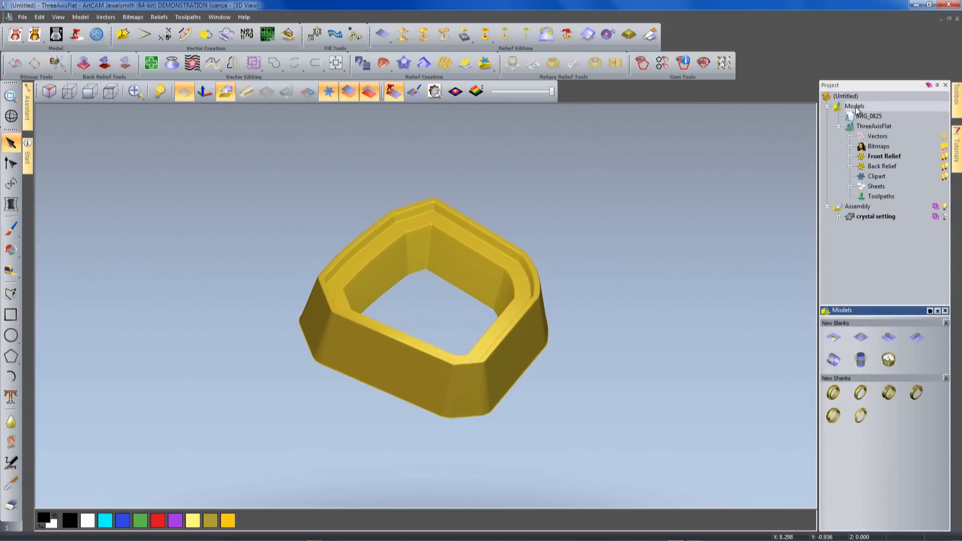
pyautogui.click(860, 117)
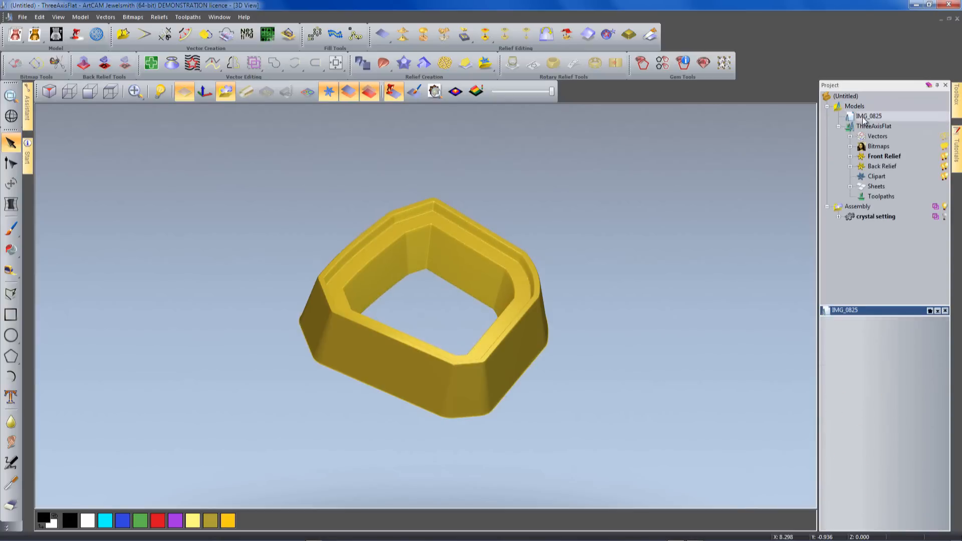
pyautogui.click(863, 118)
pyautogui.write('crysta')
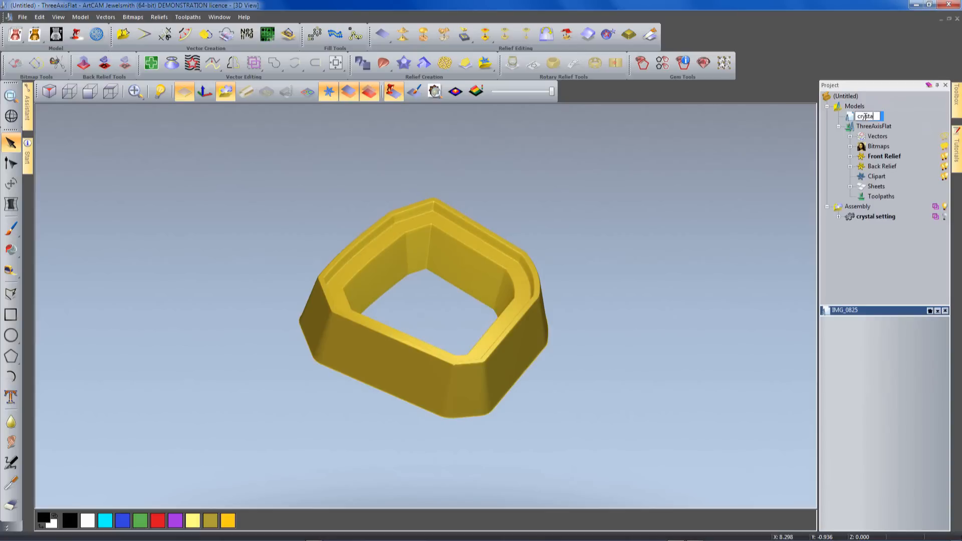
pyautogui.press('Return')
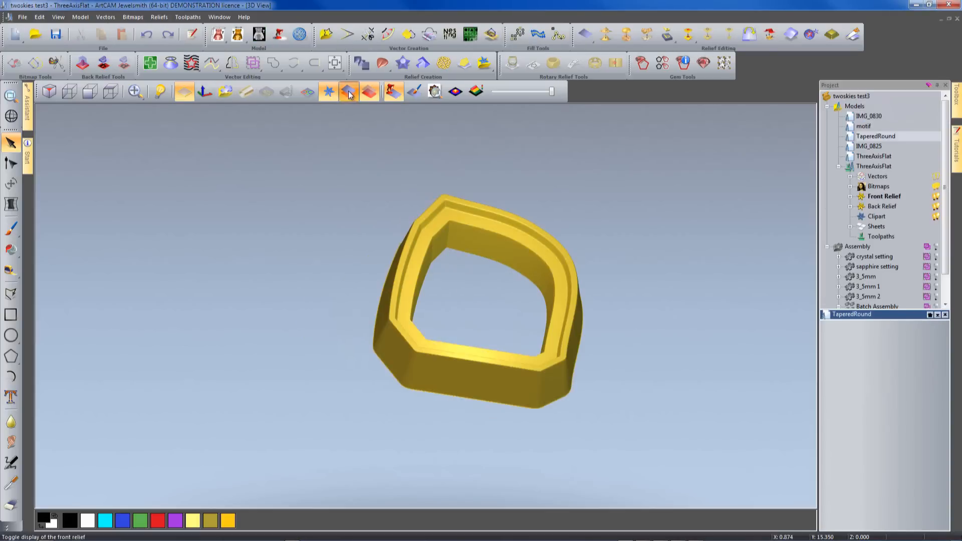
# Hide the front and back reliefs in the twoskies test3 project and add a new layer to the front relief.
pyautogui.click(348, 92)
pyautogui.click(364, 96)
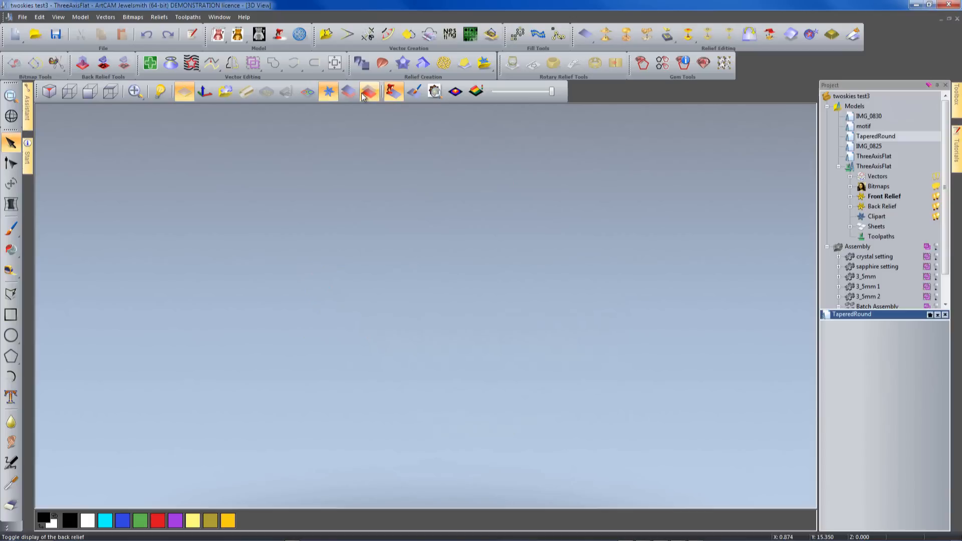
pyautogui.click(850, 196)
pyautogui.click(874, 197)
pyautogui.rightClick(874, 197)
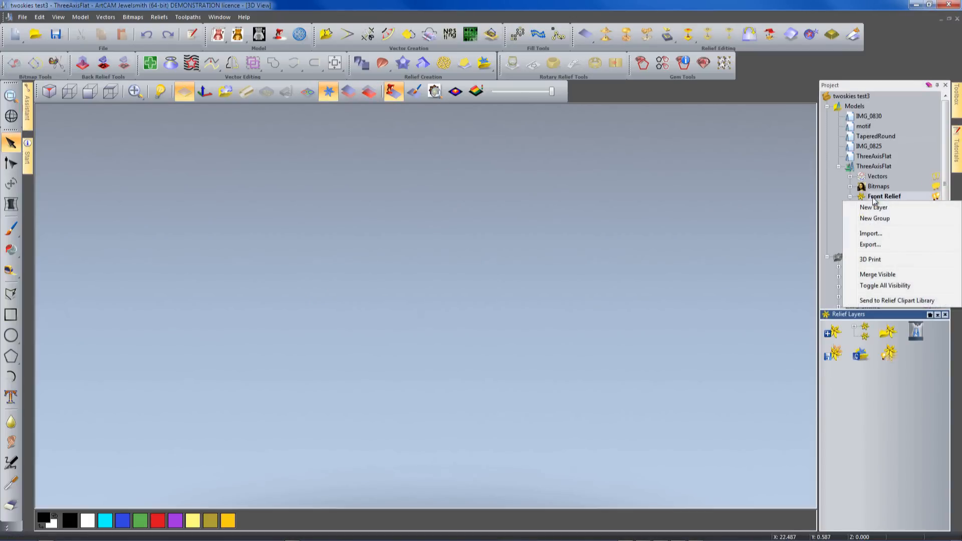
pyautogui.click(881, 207)
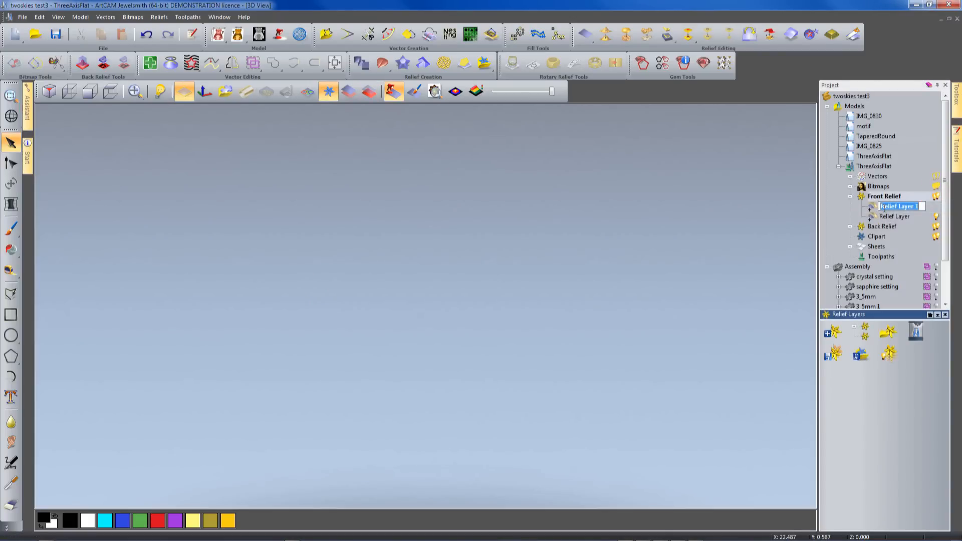
# Name the new front relief layer "crystal gem" and display the vectors.
pyautogui.write('crystal gem')
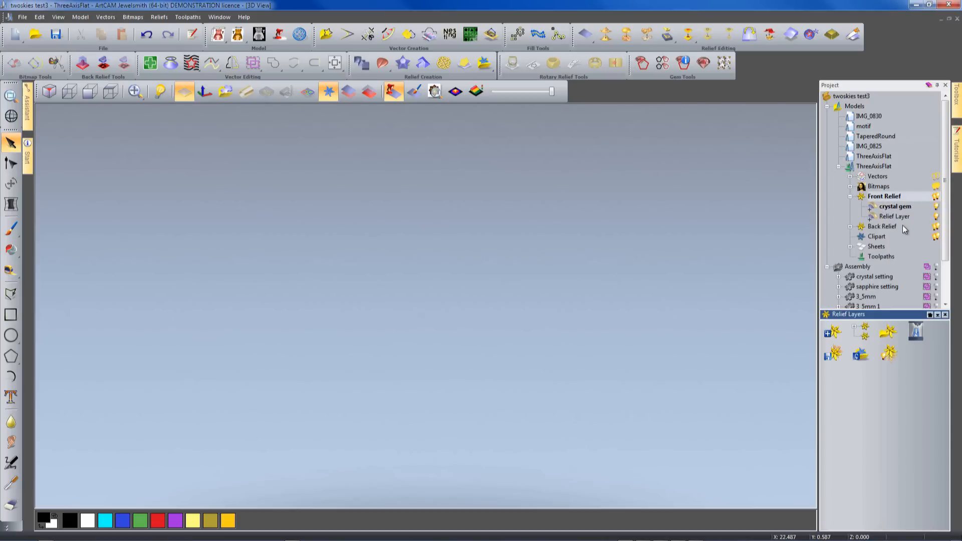
pyautogui.press('Return')
pyautogui.click(312, 93)
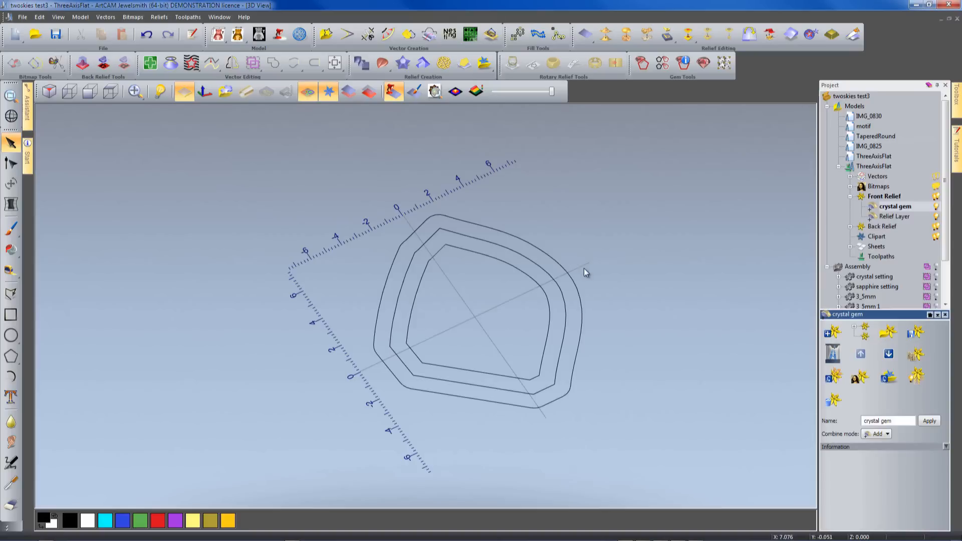
# Start a square-profile shape from the middle gem outline at a 60-degree angle and display the front and back reliefs.
pyautogui.click(567, 339)
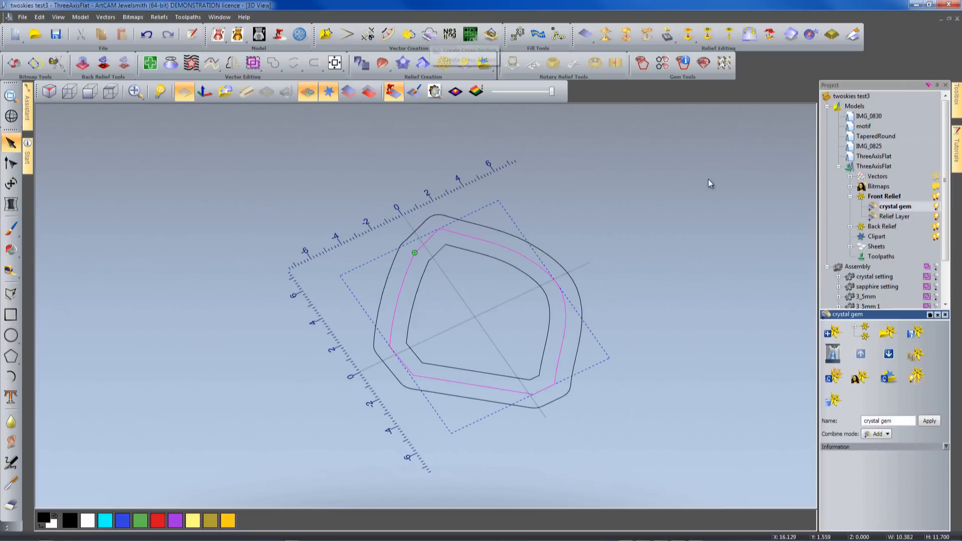
pyautogui.click(365, 64)
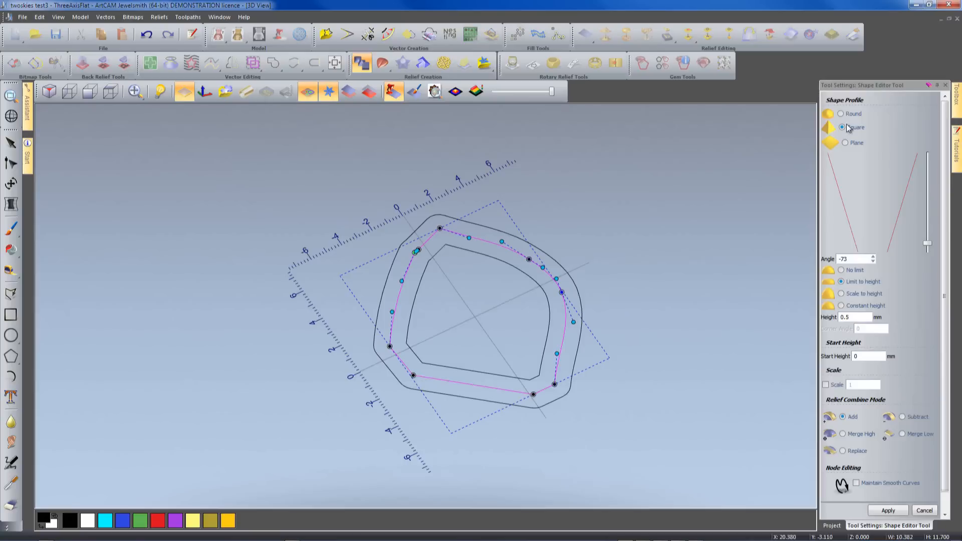
pyautogui.moveTo(927, 244); pyautogui.dragTo(925, 167)
pyautogui.click(349, 92)
pyautogui.click(370, 92)
pyautogui.moveTo(401, 331); pyautogui.dragTo(476, 240, button='middle')
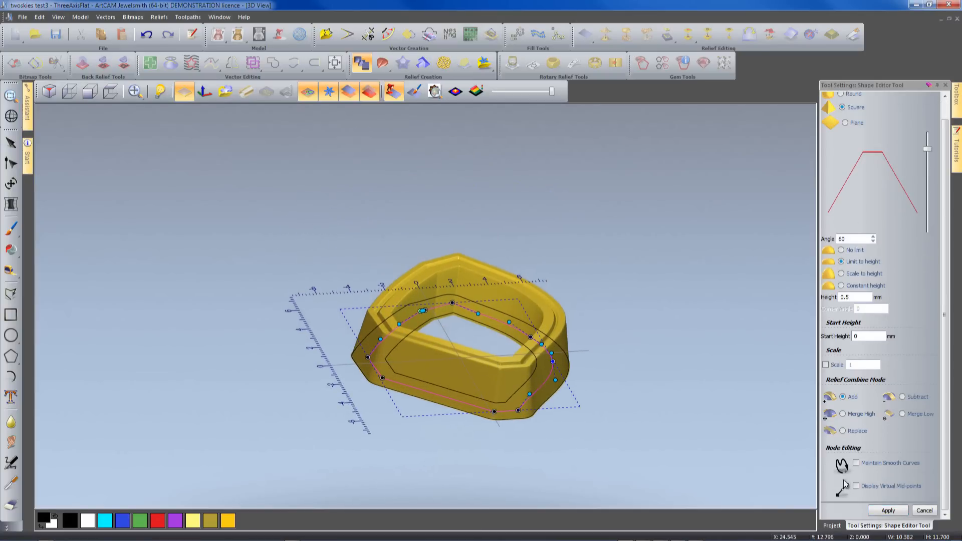
# Hide the front relief's original Relief Layer so only the crystal gem layer is displayed.
pyautogui.click(832, 526)
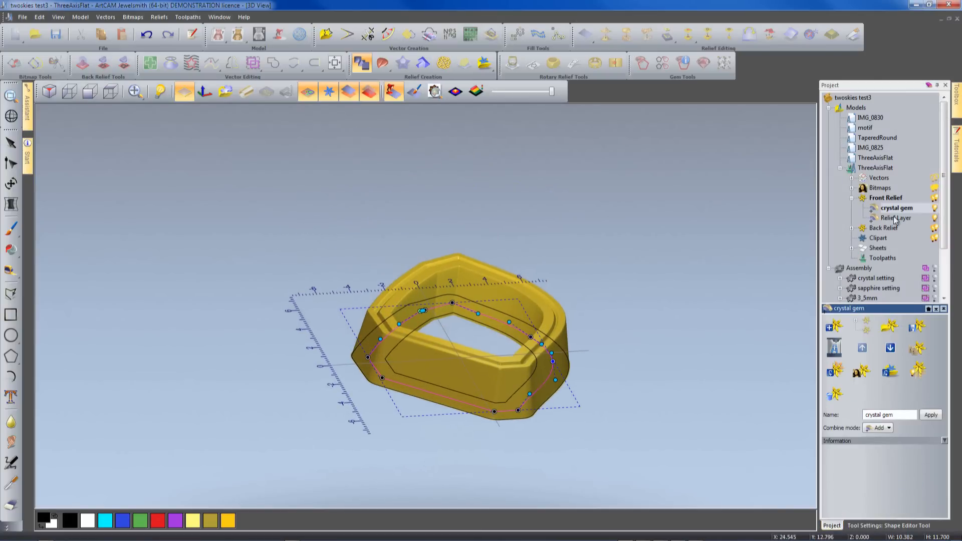
pyautogui.click(933, 218)
pyautogui.moveTo(470, 326); pyautogui.dragTo(475, 424, button='middle')
pyautogui.scroll(3, 470, 348)
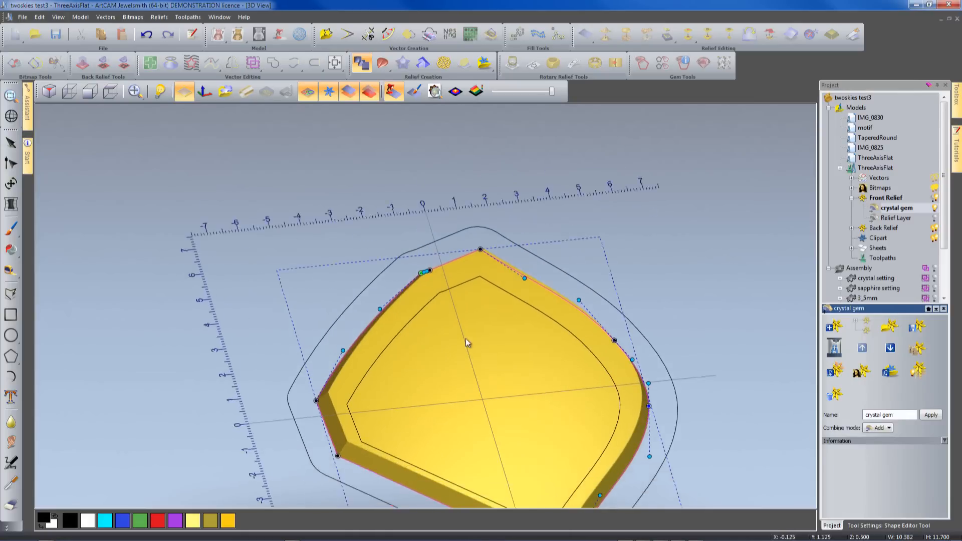
pyautogui.moveTo(470, 347); pyautogui.dragTo(456, 296, button='middle')
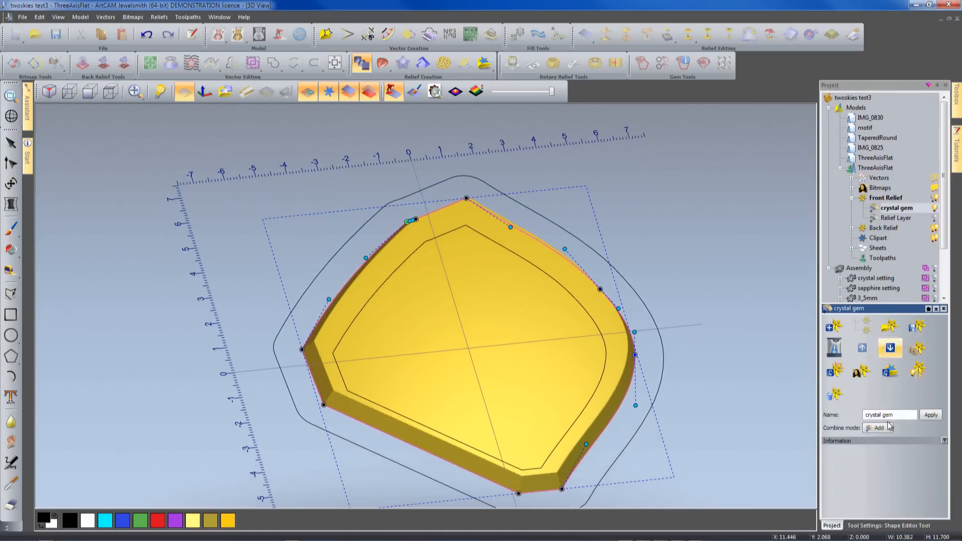
# Remove the height limit from the crystal gem shape, set its angle to 29 degrees and apply it.
pyautogui.click(880, 523)
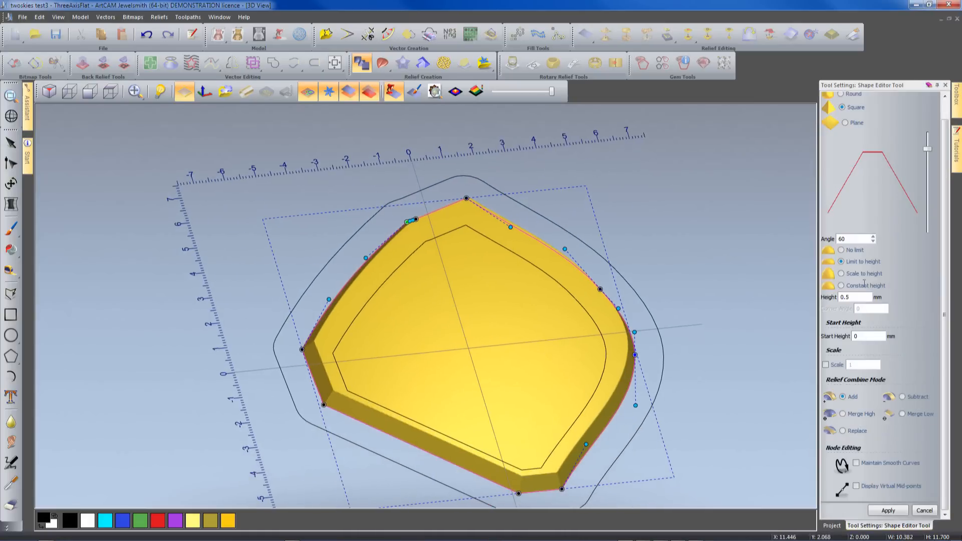
pyautogui.click(842, 250)
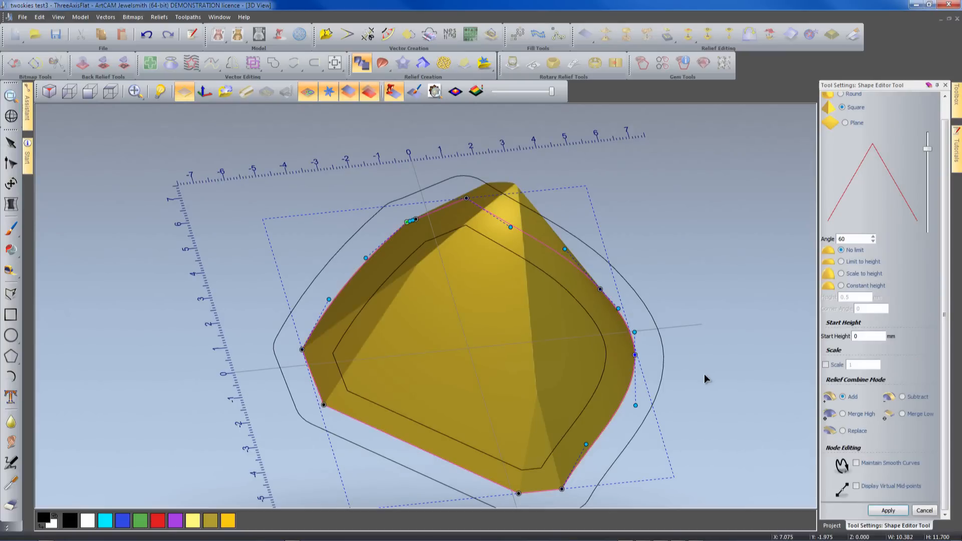
pyautogui.moveTo(927, 149); pyautogui.dragTo(927, 162)
pyautogui.moveTo(567, 437); pyautogui.dragTo(541, 333)
pyautogui.moveTo(928, 164); pyautogui.dragTo(928, 166)
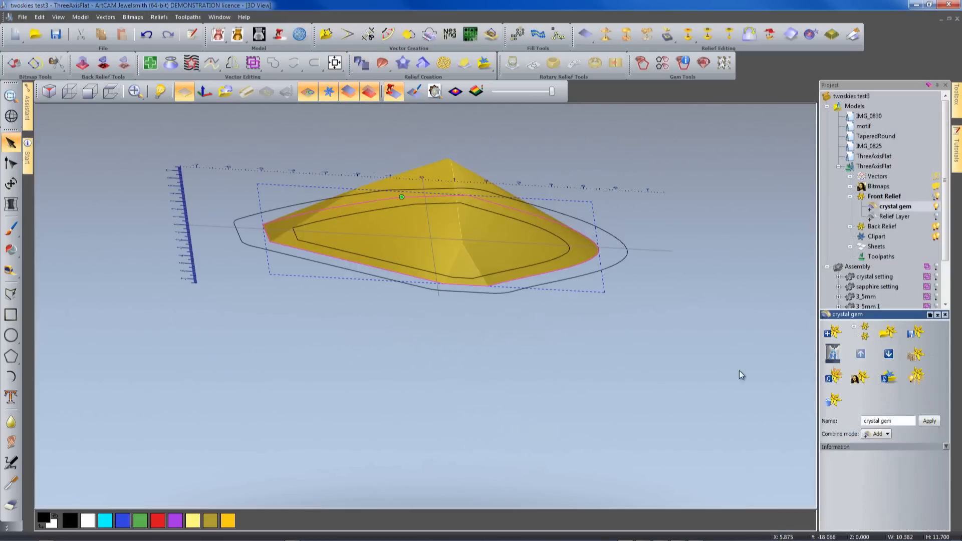
# On the back relief layer, shape the same outline with a square profile at -61 degrees, limited to 0.5 mm height.
pyautogui.click(851, 226)
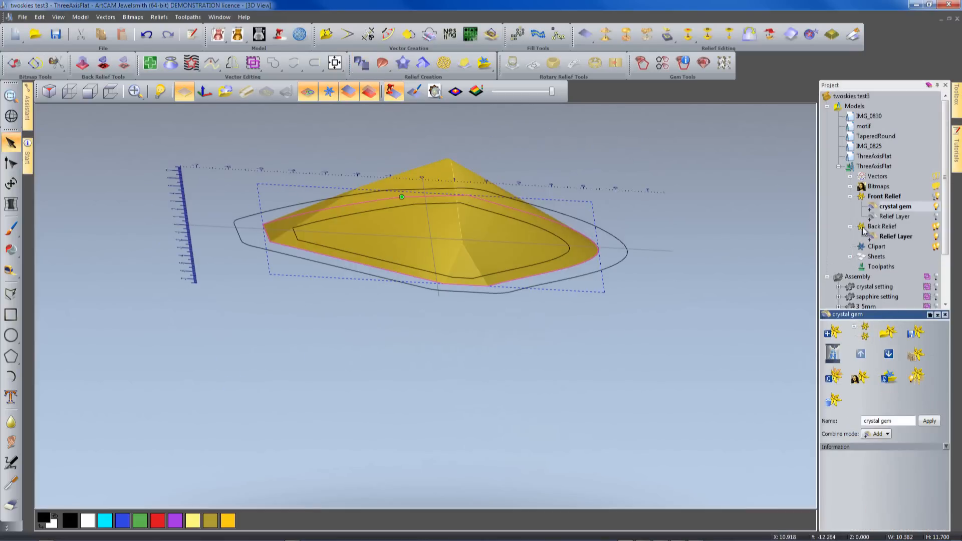
pyautogui.click(895, 236)
pyautogui.click(834, 351)
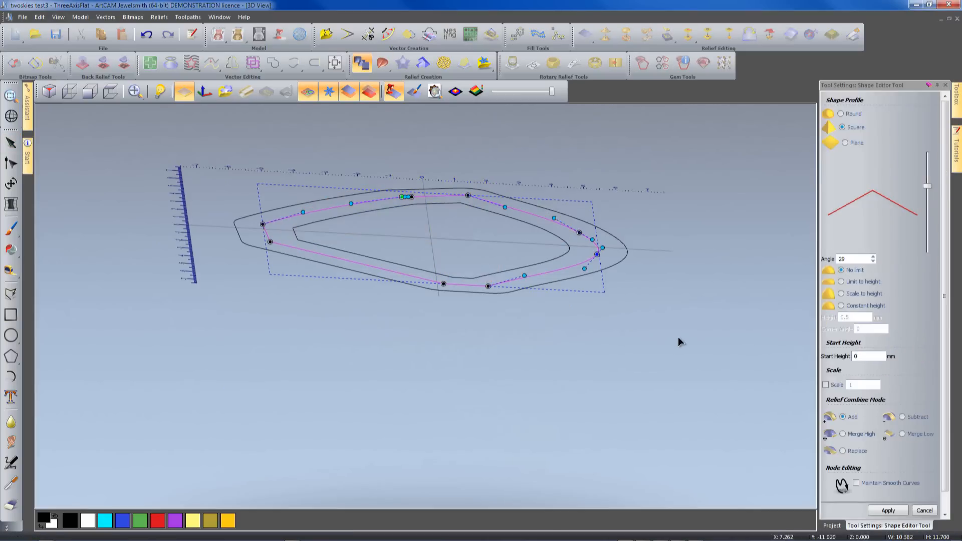
pyautogui.moveTo(926, 193); pyautogui.dragTo(927, 217)
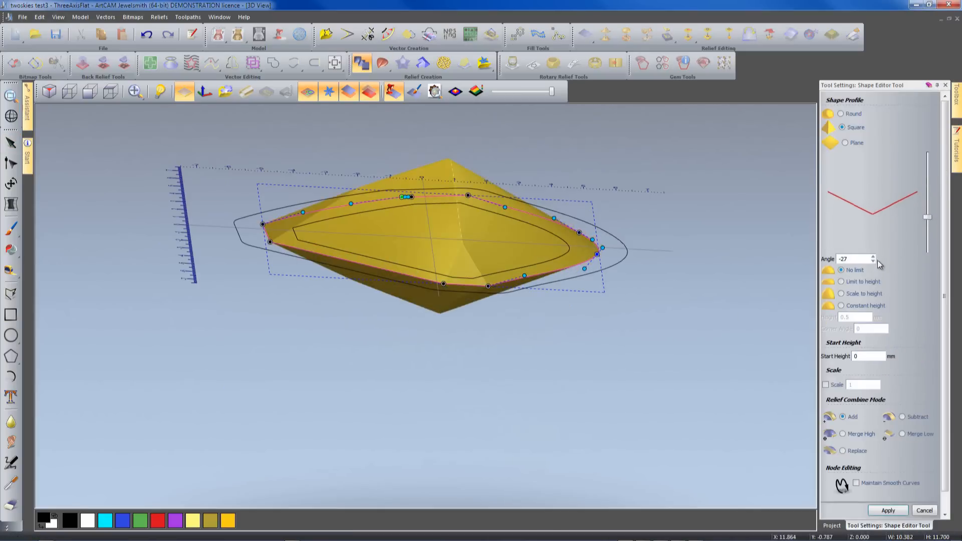
pyautogui.click(841, 281)
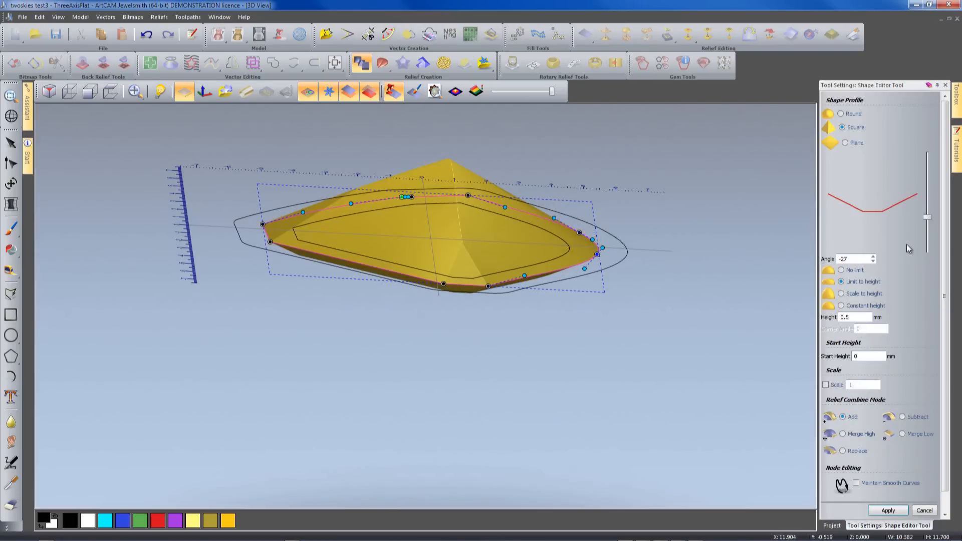
pyautogui.moveTo(928, 215); pyautogui.dragTo(925, 234)
# Hide the vectors and apply the shape to the back relief layer.
pyautogui.moveTo(474, 329); pyautogui.dragTo(350, 126)
pyautogui.scroll(-2, 450, 199)
pyautogui.click(307, 91)
pyautogui.moveTo(391, 255); pyautogui.dragTo(466, 306)
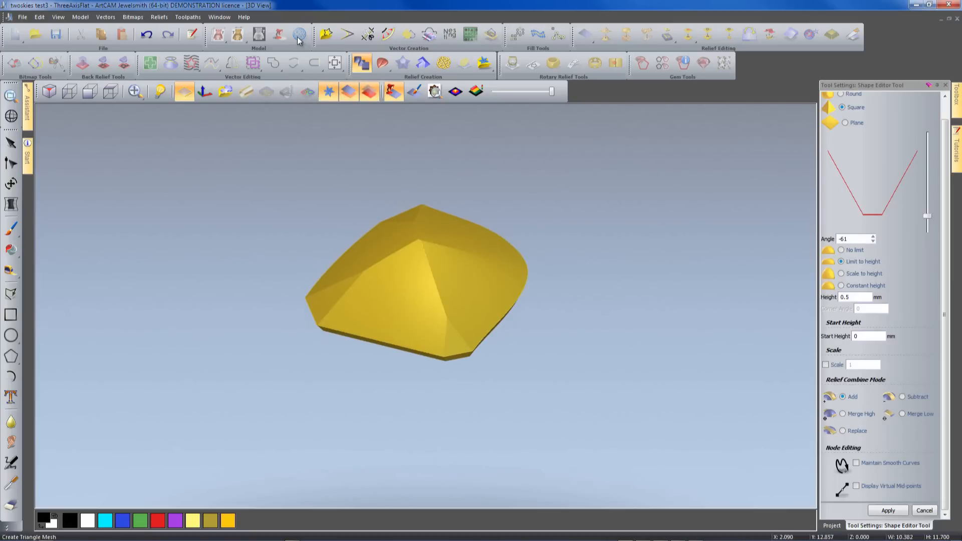
pyautogui.click(888, 510)
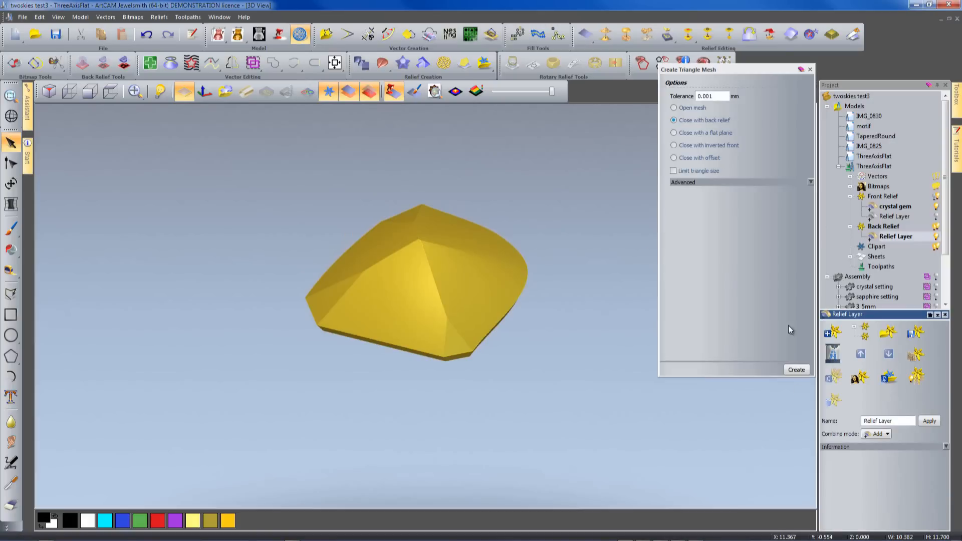
# Create a triangle mesh closed with the back relief at 0.001 mm tolerance and add it to the project as "crystal gem".
pyautogui.click(794, 371)
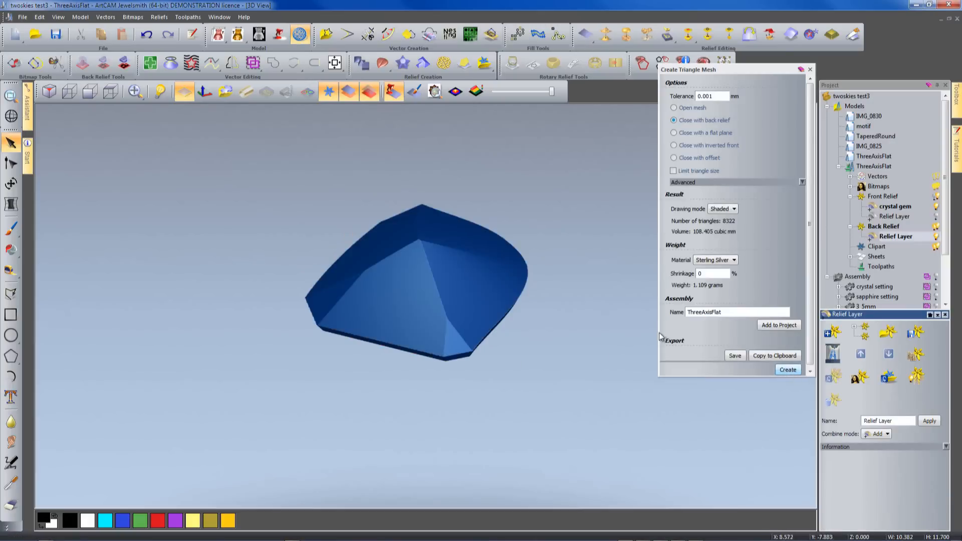
pyautogui.doubleClick(722, 312)
pyautogui.write('g')
pyautogui.press('BackSpace')
pyautogui.write('crystal gem')
pyautogui.click(787, 326)
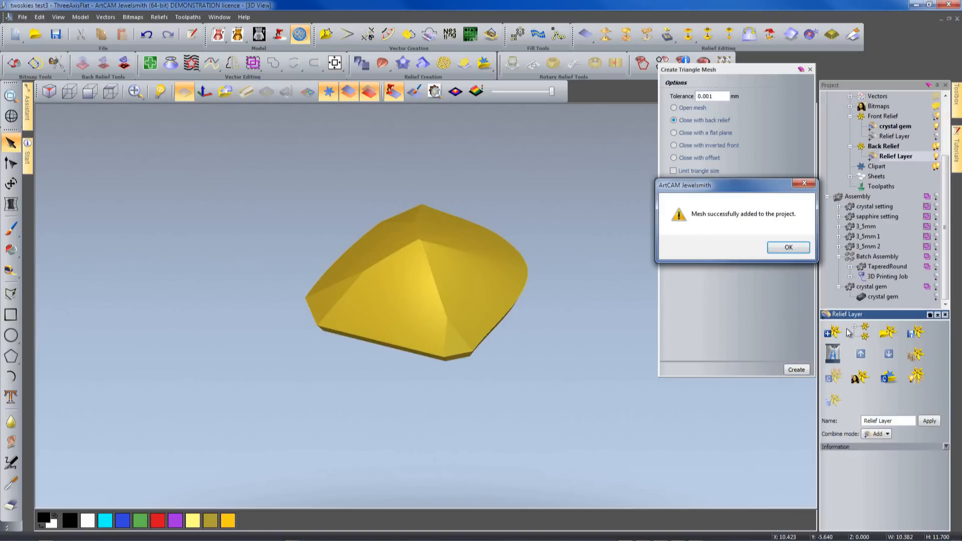
pyautogui.click(794, 248)
# Start exporting the crystal gem mesh from the assembly and choose the Gems folder of the Gem Library as its destination.
pyautogui.moveTo(473, 378); pyautogui.dragTo(479, 328)
pyautogui.doubleClick(887, 292)
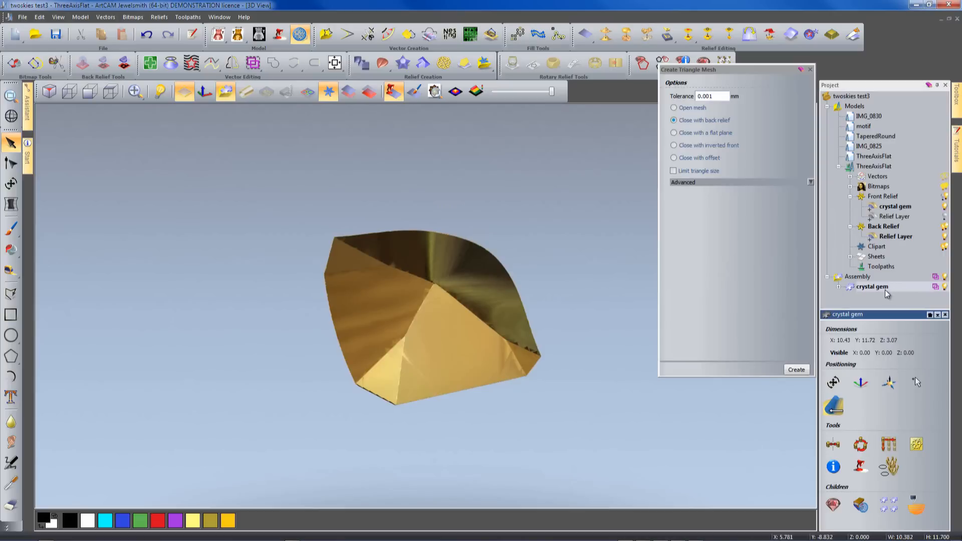
pyautogui.click(898, 299)
pyautogui.rightClick(880, 293)
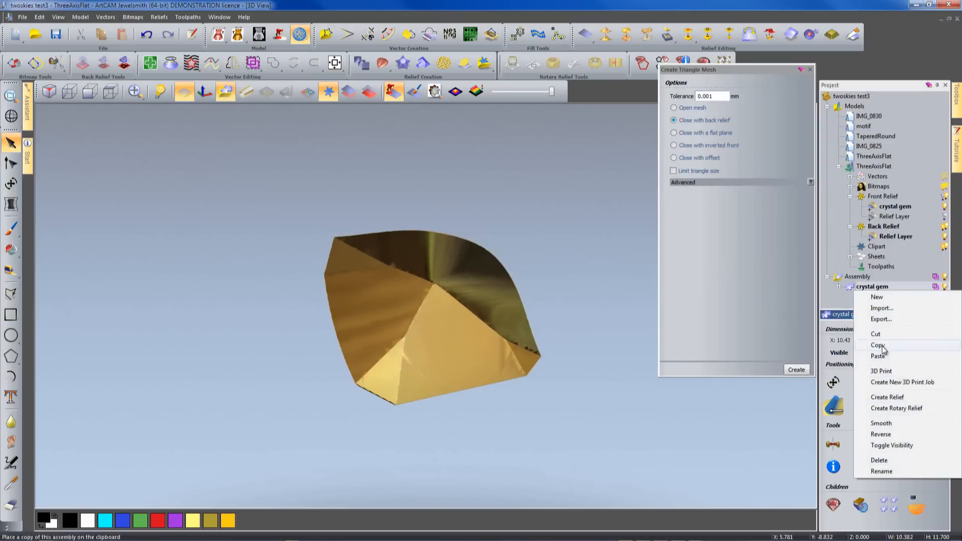
pyautogui.click(881, 319)
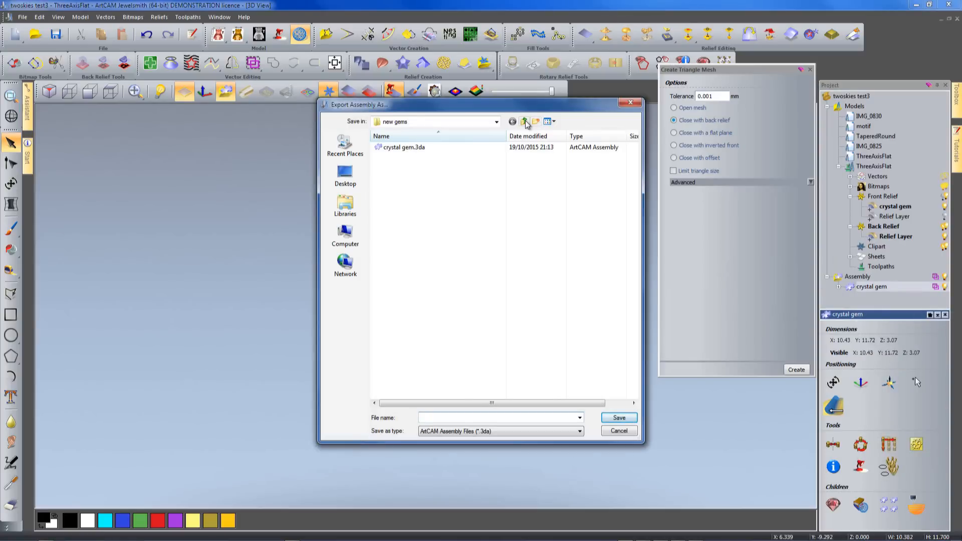
pyautogui.click(524, 124)
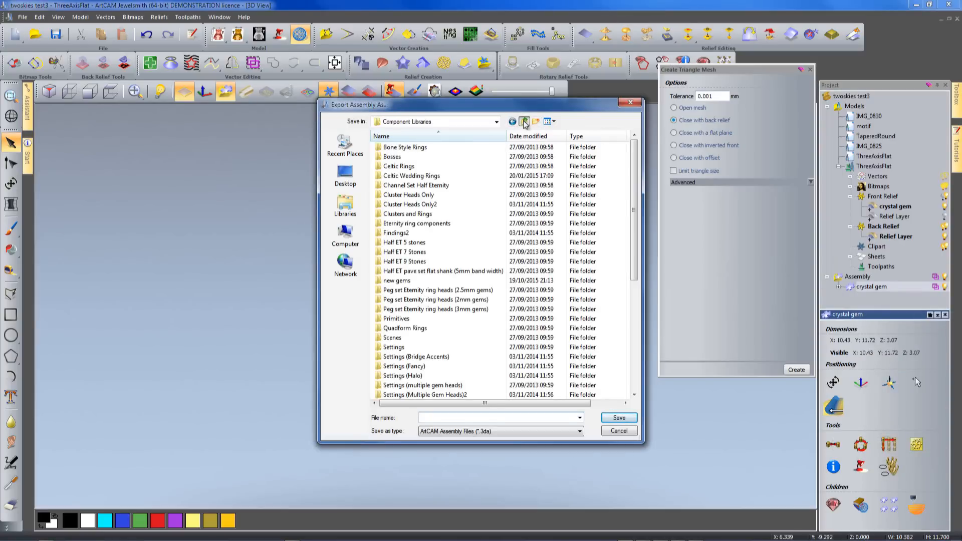
pyautogui.click(523, 122)
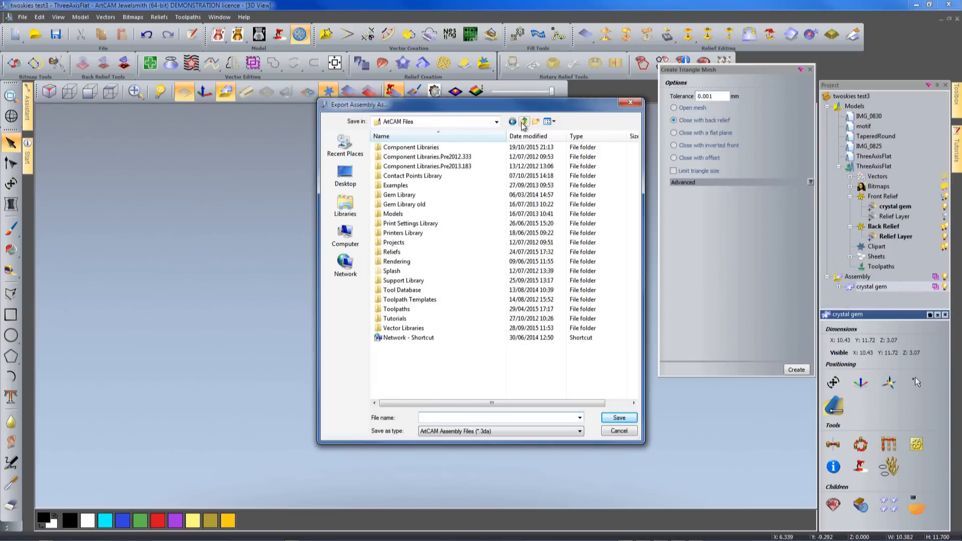
pyautogui.doubleClick(410, 196)
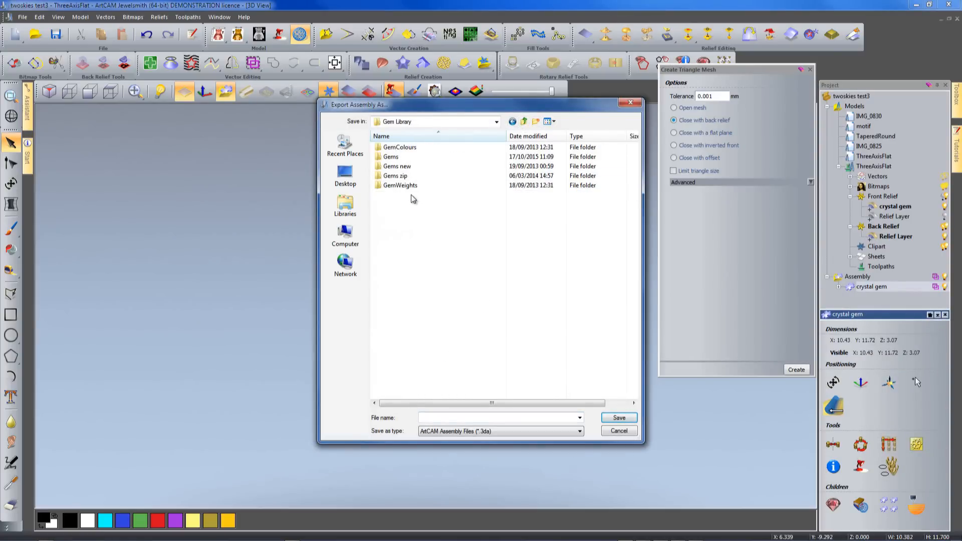
pyautogui.doubleClick(407, 159)
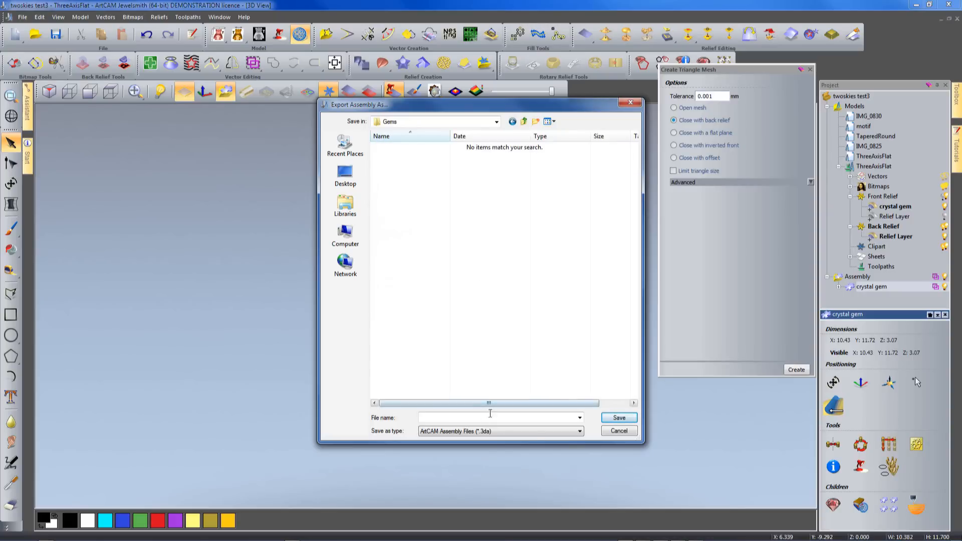
# Save the exported gem as a Binary STL file named "crystal gem.stl".
pyautogui.click(580, 432)
pyautogui.scroll(1, 501, 446)
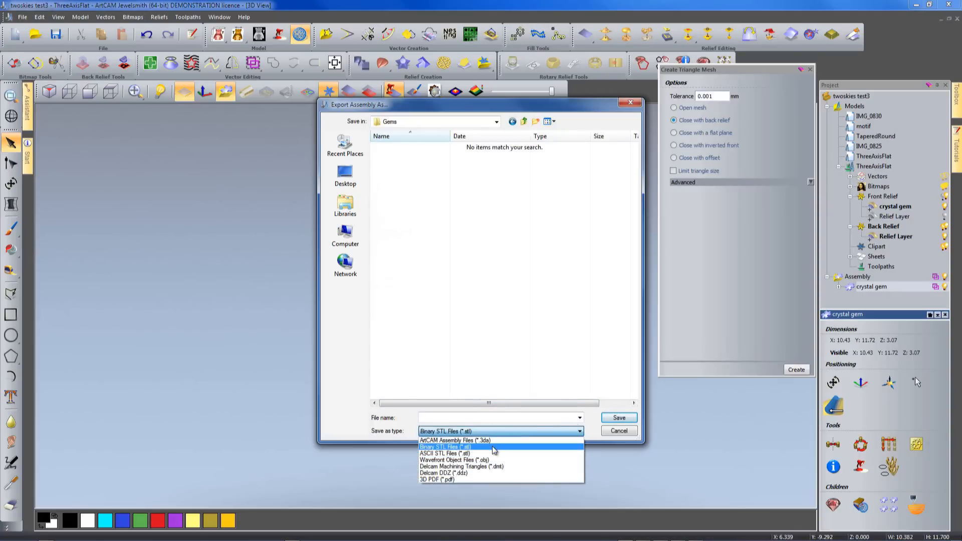
pyautogui.click(501, 439)
pyautogui.moveTo(639, 192); pyautogui.dragTo(646, 328)
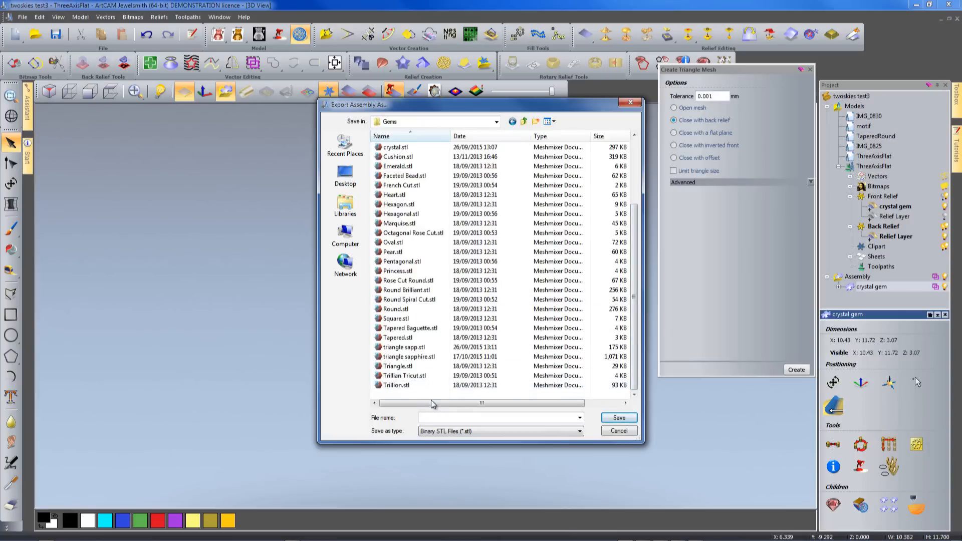
pyautogui.click(431, 417)
pyautogui.write('crystal')
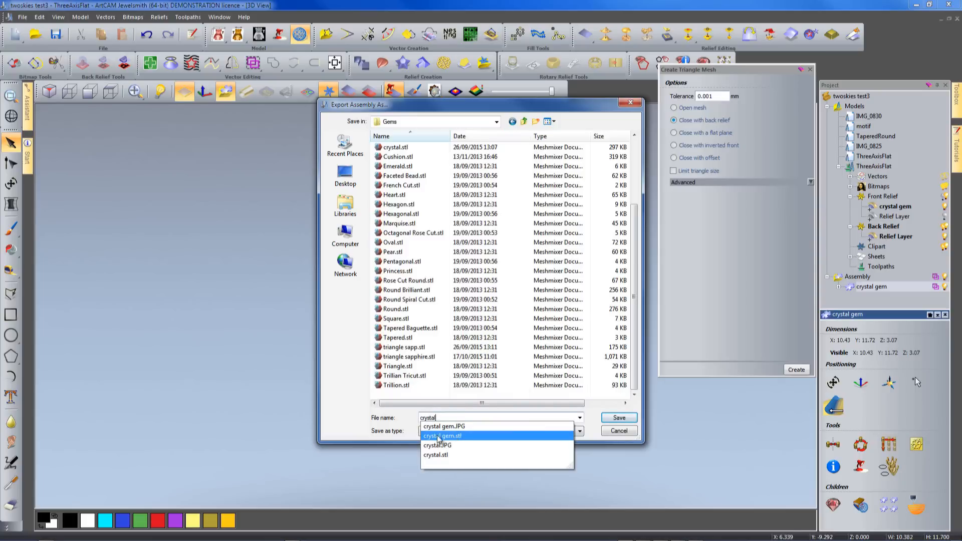
pyautogui.click(455, 436)
pyautogui.click(463, 417)
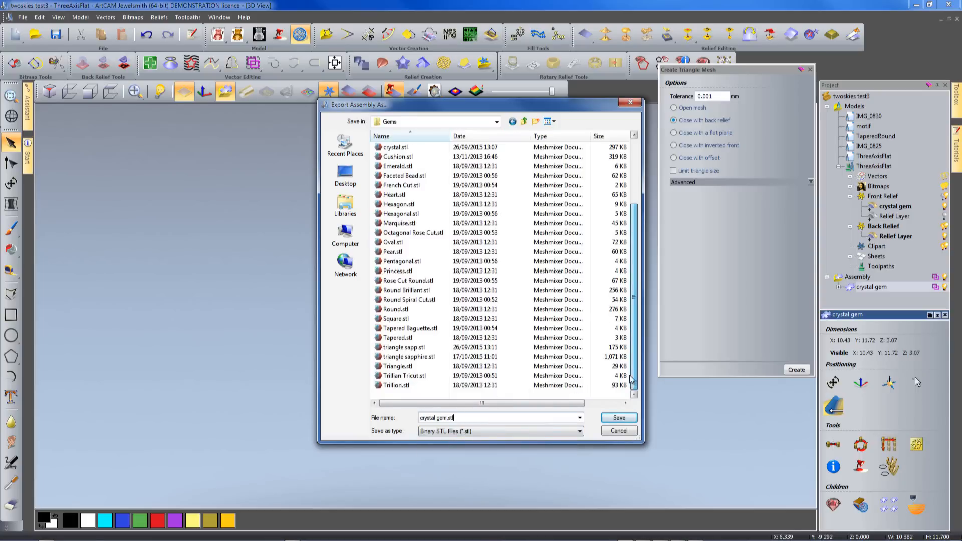
pyautogui.click(619, 418)
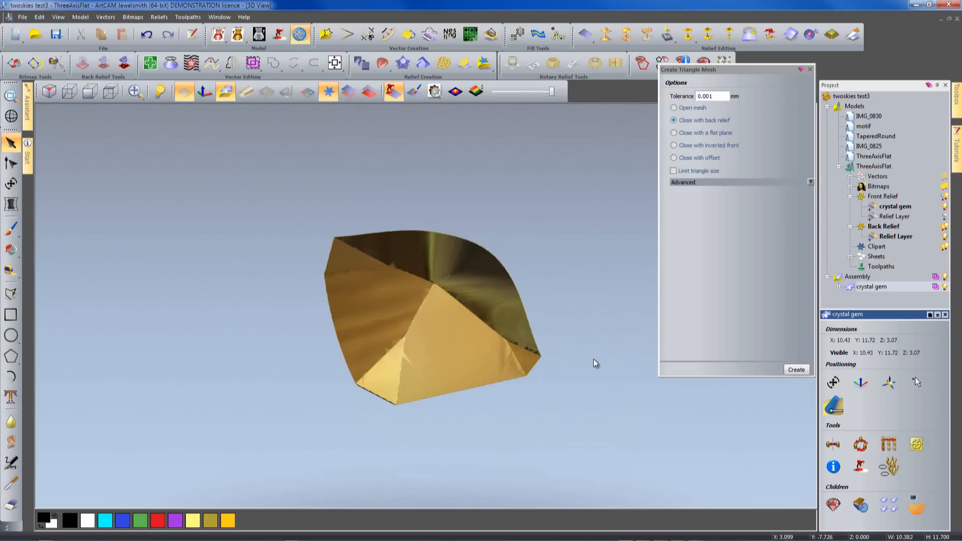
# Add the crystal gem from the Gems library to the assembly in a custom colour of RGB 243, 190, 131.
pyautogui.click(858, 279)
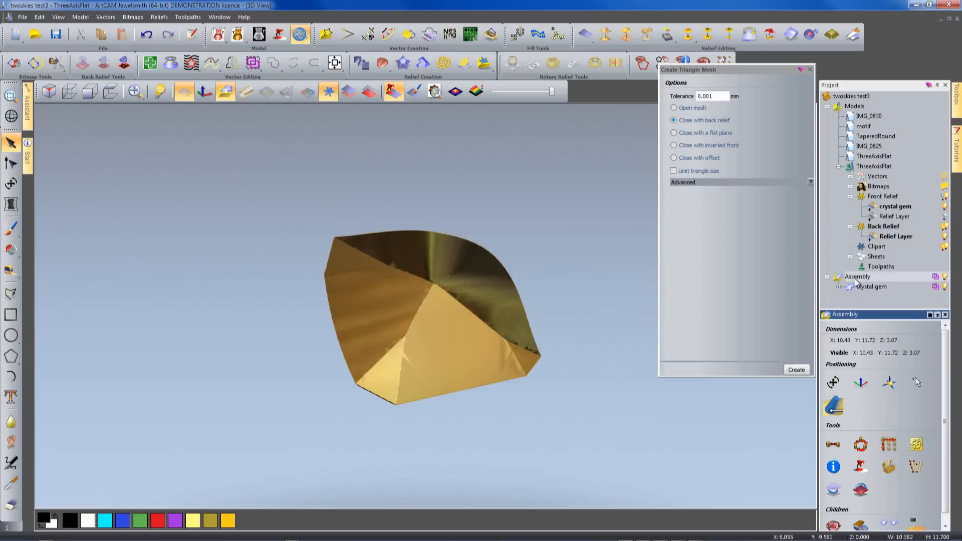
pyautogui.click(833, 523)
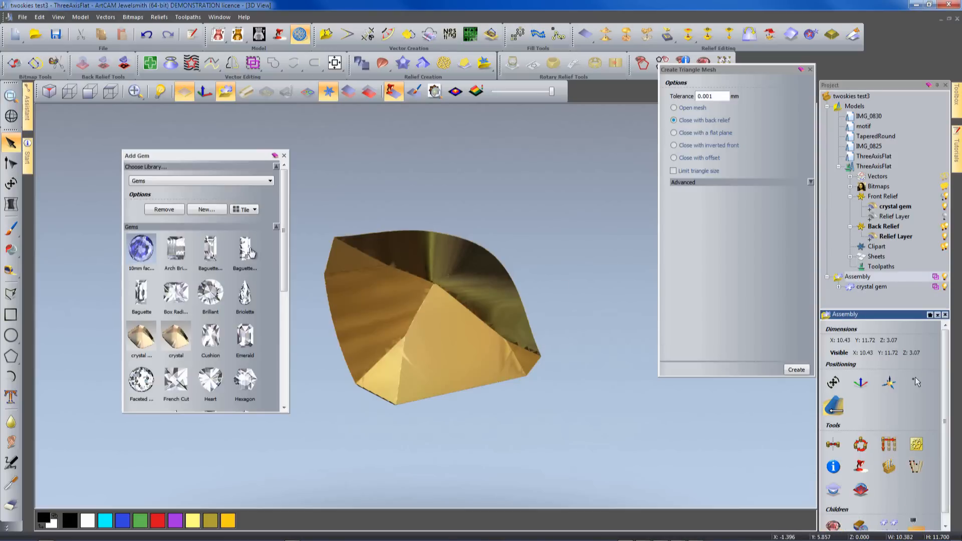
pyautogui.scroll(-3, 286, 274)
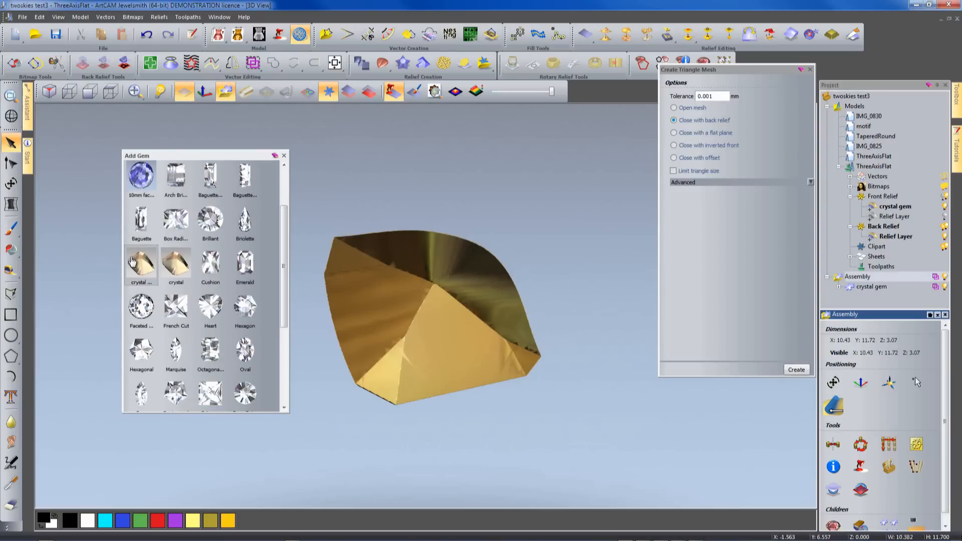
pyautogui.click(143, 266)
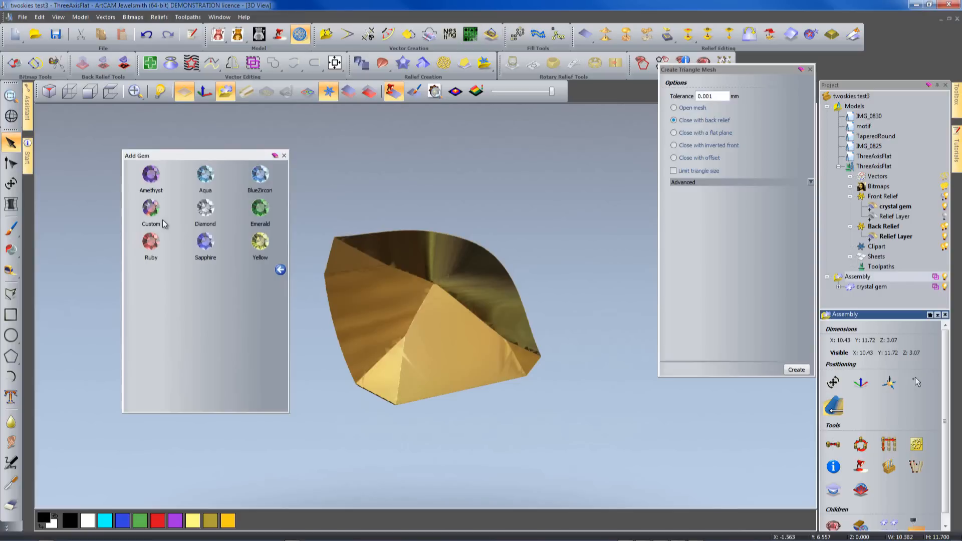
pyautogui.click(149, 207)
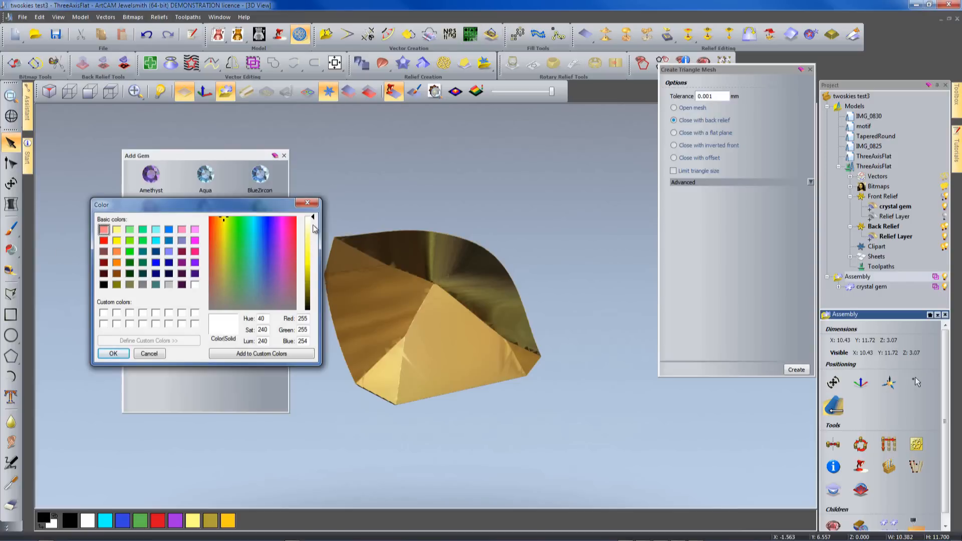
pyautogui.moveTo(314, 218); pyautogui.dragTo(314, 242)
pyautogui.click(222, 226)
pyautogui.moveTo(222, 227); pyautogui.dragTo(218, 234)
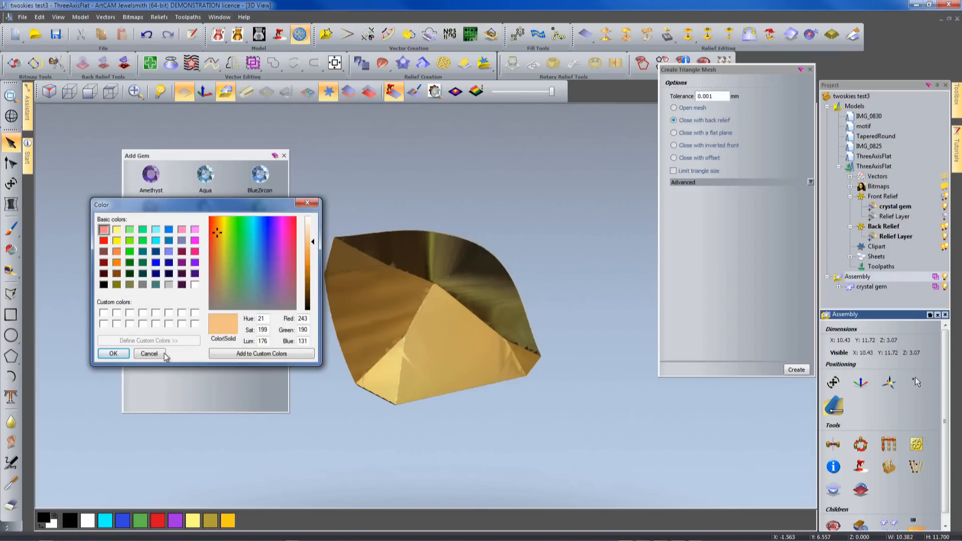
pyautogui.click(114, 354)
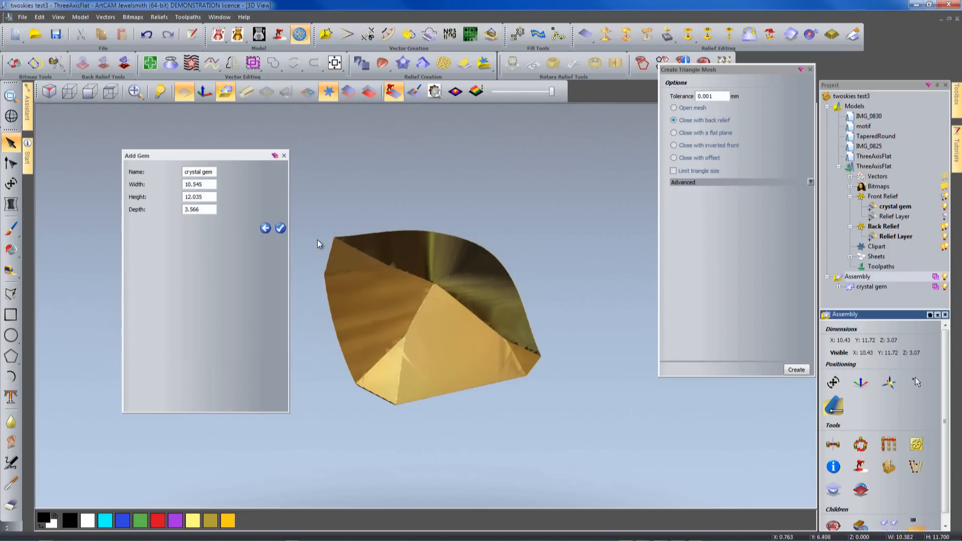
pyautogui.click(280, 228)
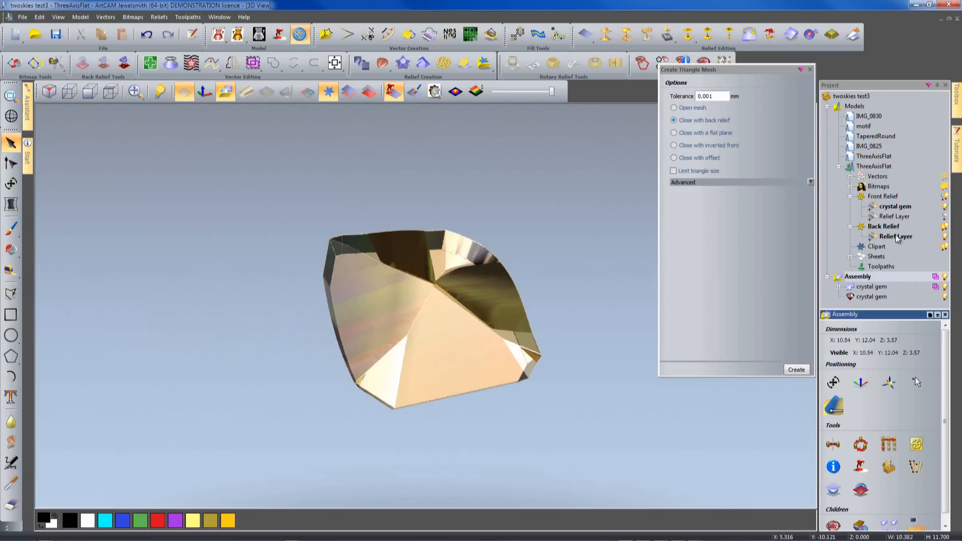
# Hide the gold crystal gem mesh and move the added gem into the crystal gem group of the assembly.
pyautogui.click(839, 287)
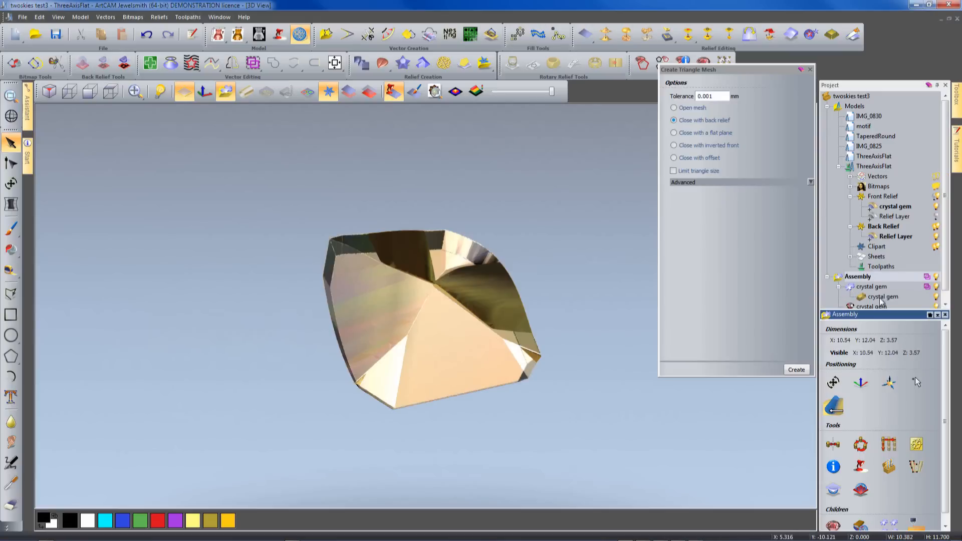
pyautogui.click(935, 298)
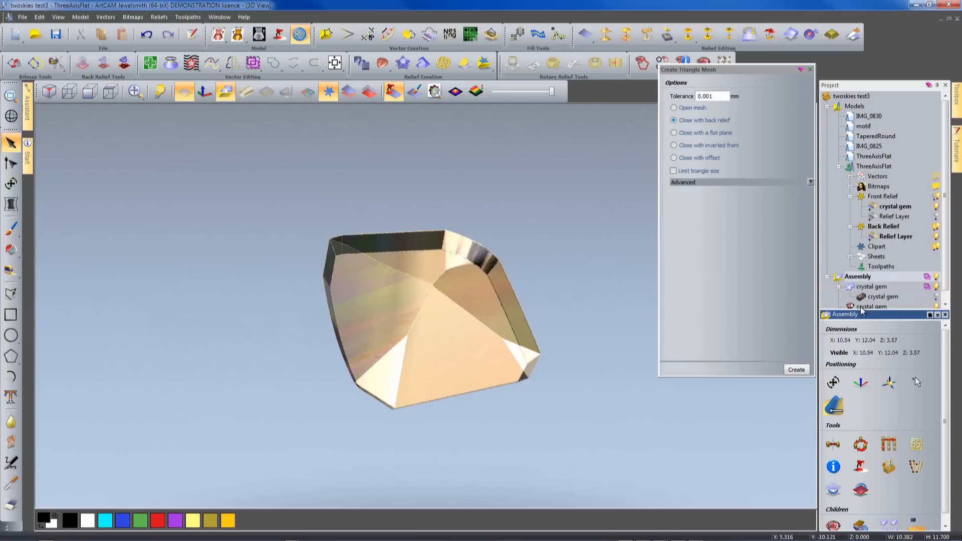
pyautogui.click(862, 307)
pyautogui.moveTo(862, 303); pyautogui.dragTo(864, 303)
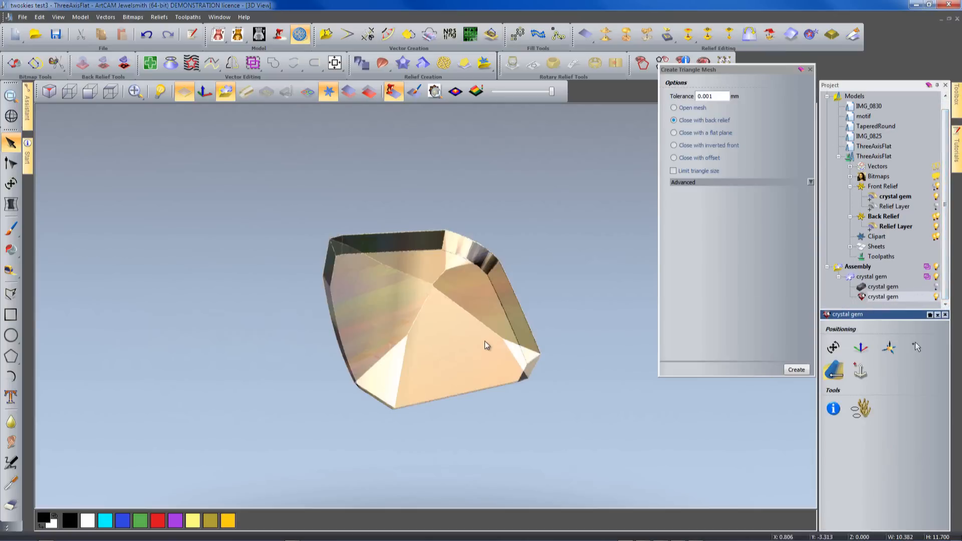
# Turn the gem to an angled view, switch to Snipping Tool and capture a rectangular snip around it.
pyautogui.moveTo(486, 361); pyautogui.dragTo(400, 408)
pyautogui.click(99, 534)
pyautogui.moveTo(254, 181); pyautogui.dragTo(572, 465)
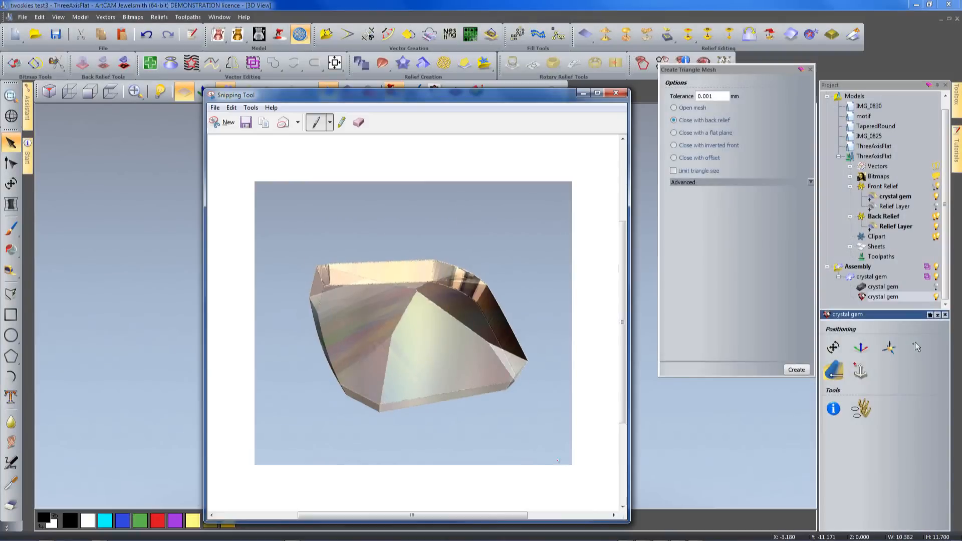
pyautogui.click(231, 107)
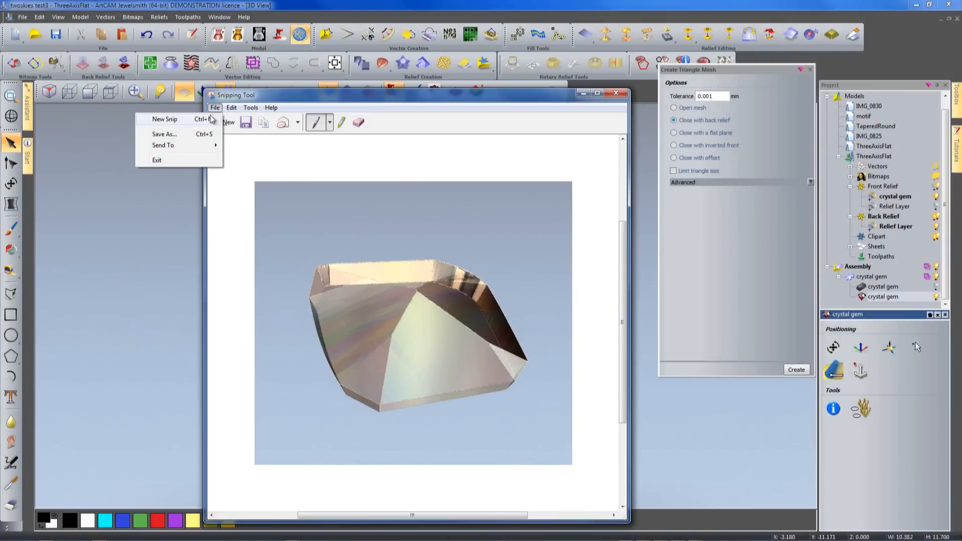
pyautogui.click(219, 120)
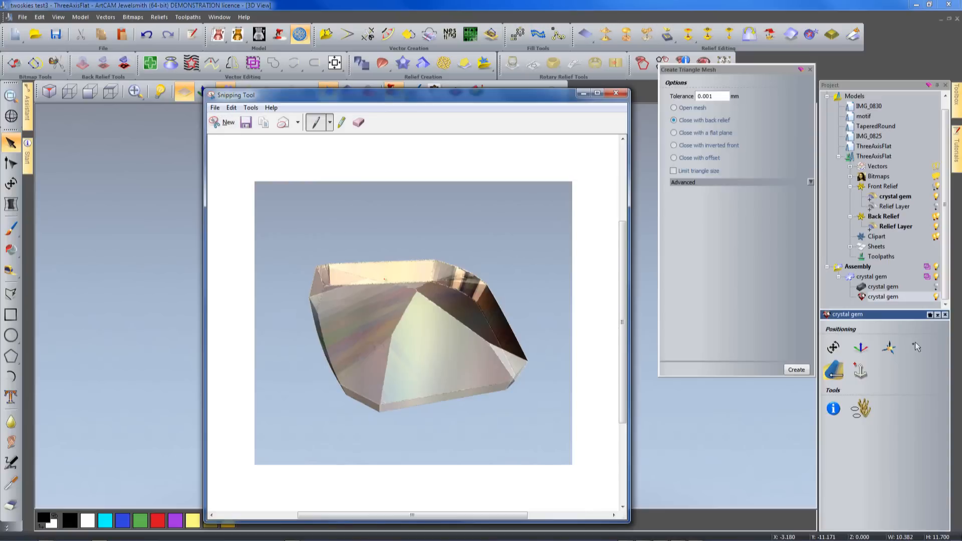
# Save the snip as a JPEG named "crystal gem" in the Gems folder of the Gem Library.
pyautogui.click(245, 122)
pyautogui.doubleClick(580, 176)
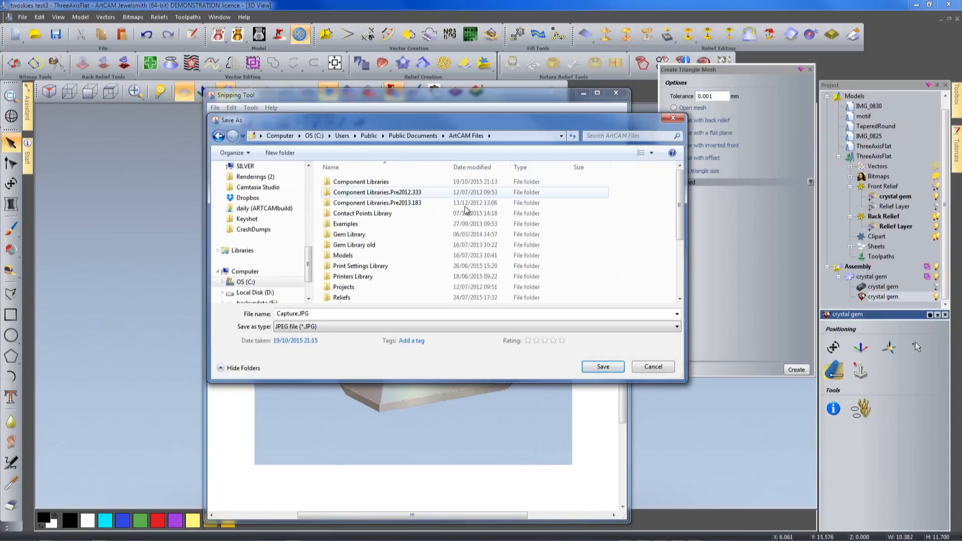
pyautogui.doubleClick(362, 235)
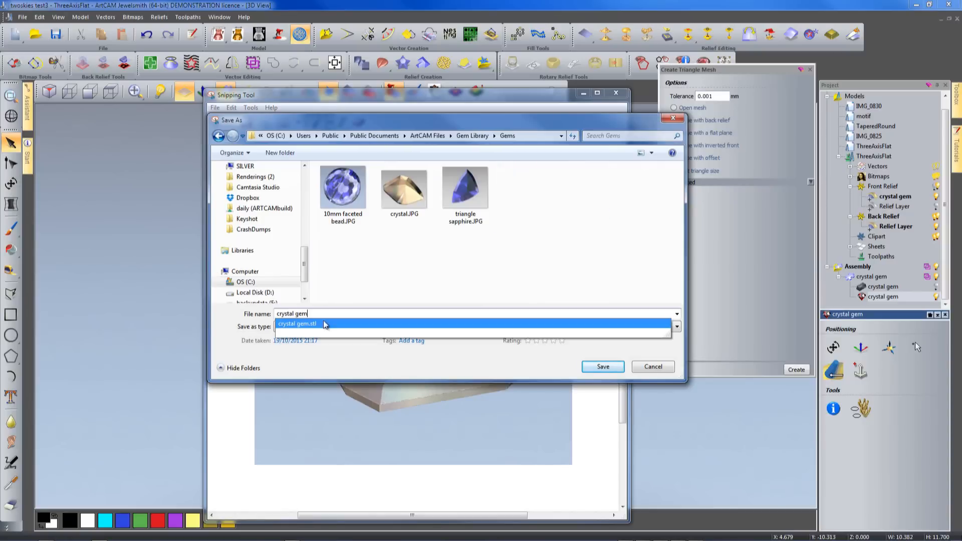
pyautogui.click(315, 323)
pyautogui.click(315, 314)
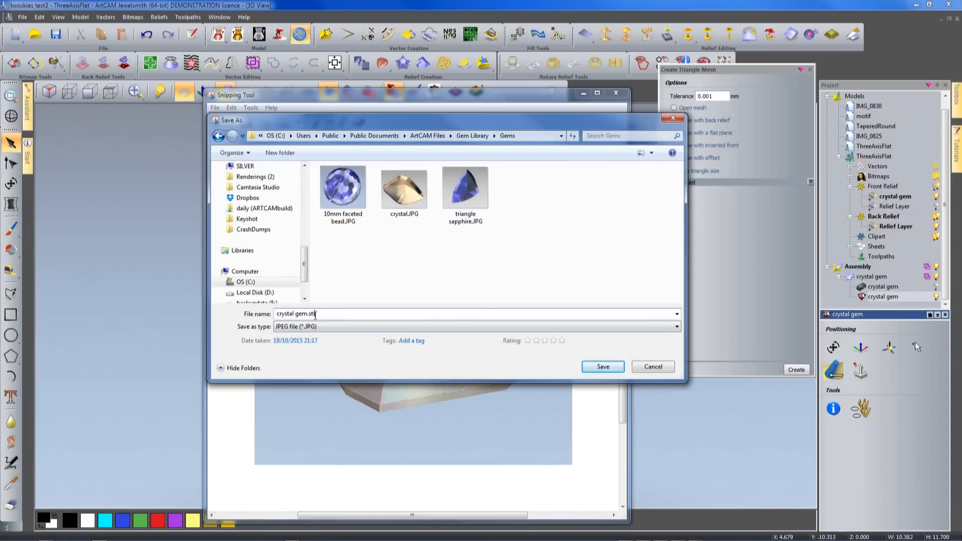
pyautogui.press('BackSpace')
pyautogui.press('BackSpace')
pyautogui.press('BackSpace')
pyautogui.press('BackSpace')
pyautogui.click(603, 367)
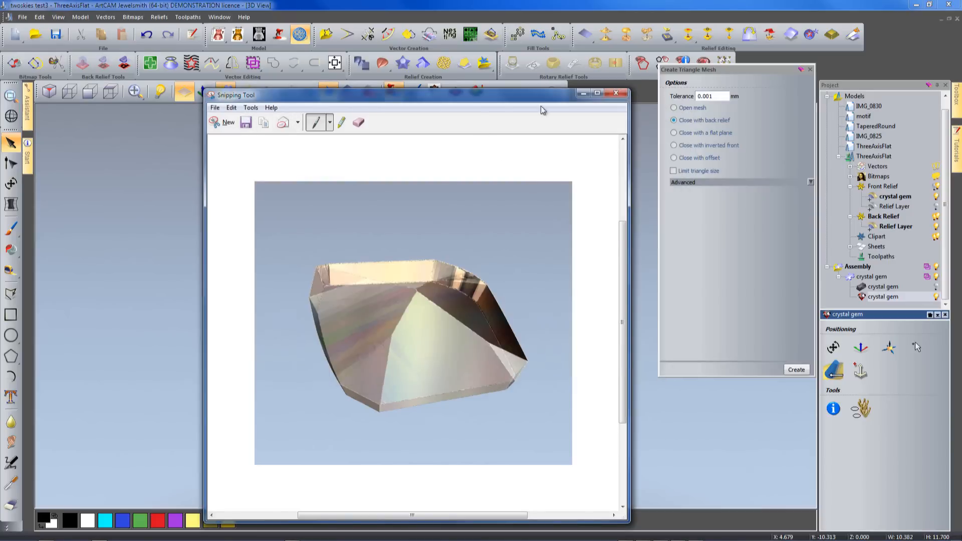
# Check the saved gem image in the Gems folder without saving again, and close Snipping Tool.
pyautogui.click(246, 125)
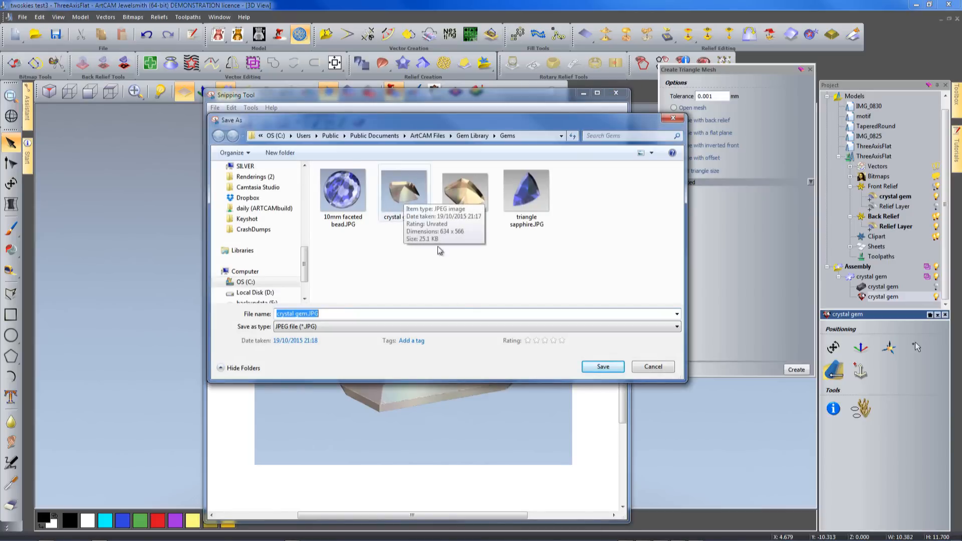
pyautogui.click(653, 367)
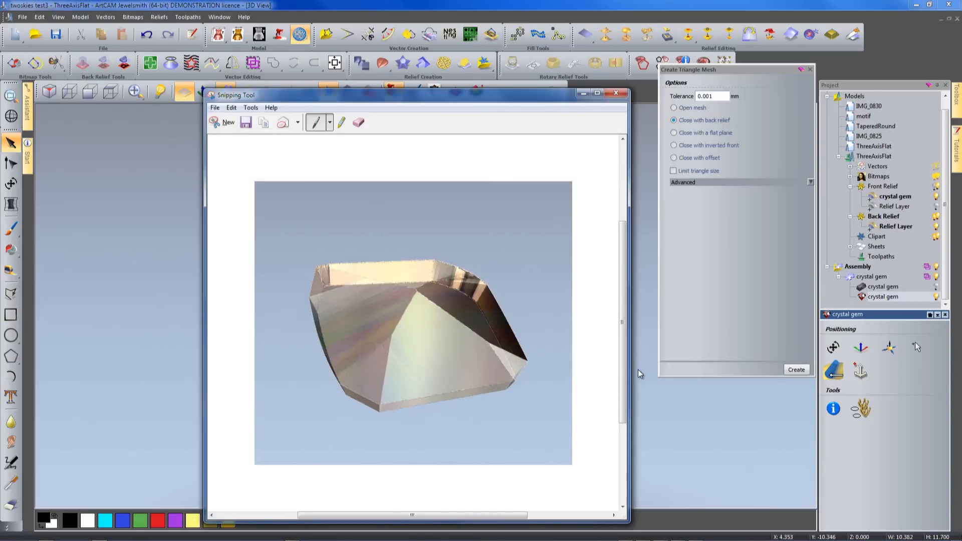
pyautogui.click(616, 93)
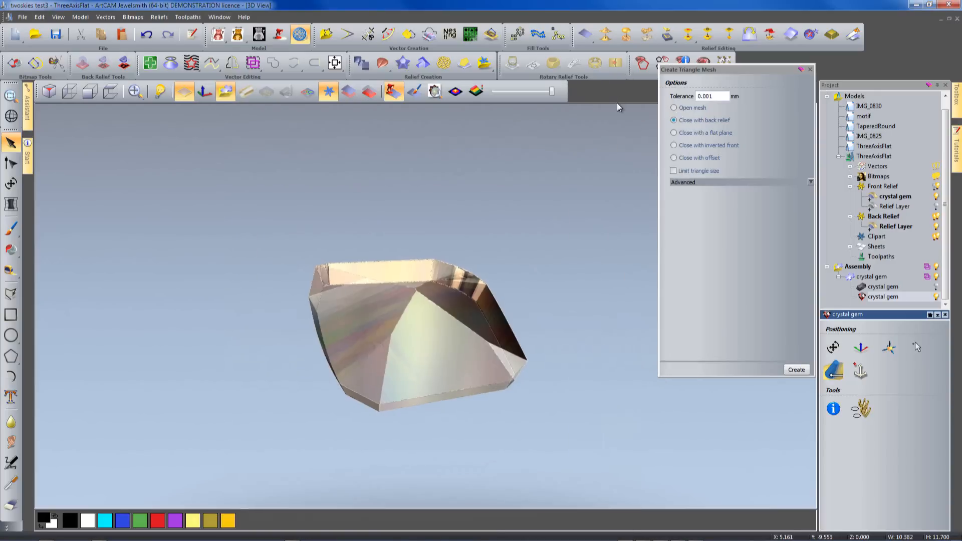
# Close the triangle mesh settings and show the gold crystal gem mesh again.
pyautogui.click(809, 70)
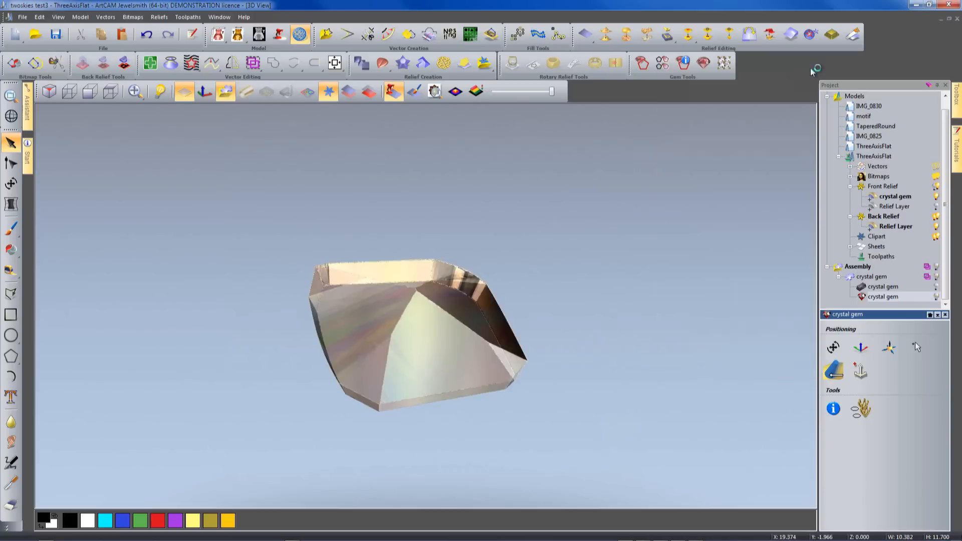
pyautogui.click(936, 287)
pyautogui.click(936, 287)
pyautogui.click(936, 287)
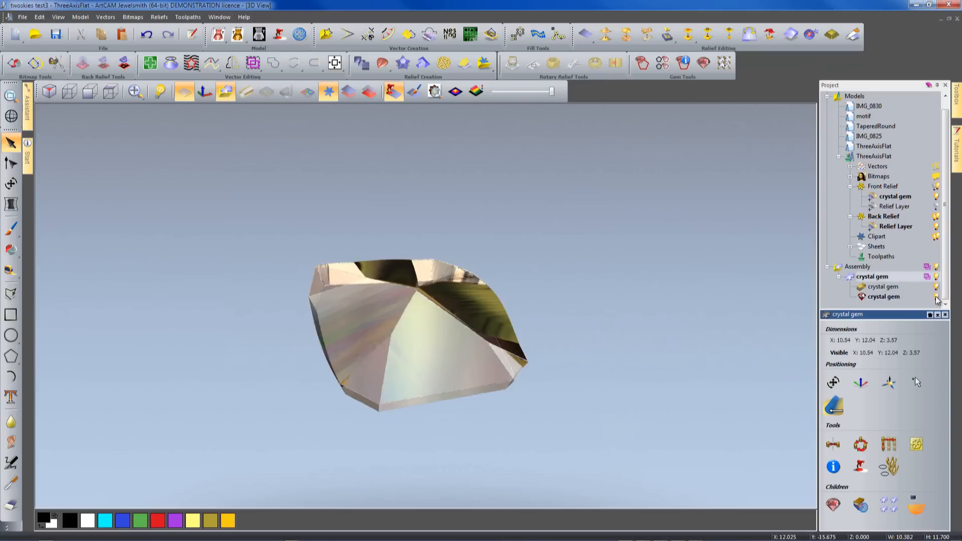
# Delete both the gem and the gold mesh from the crystal gem group in the assembly.
pyautogui.click(886, 296)
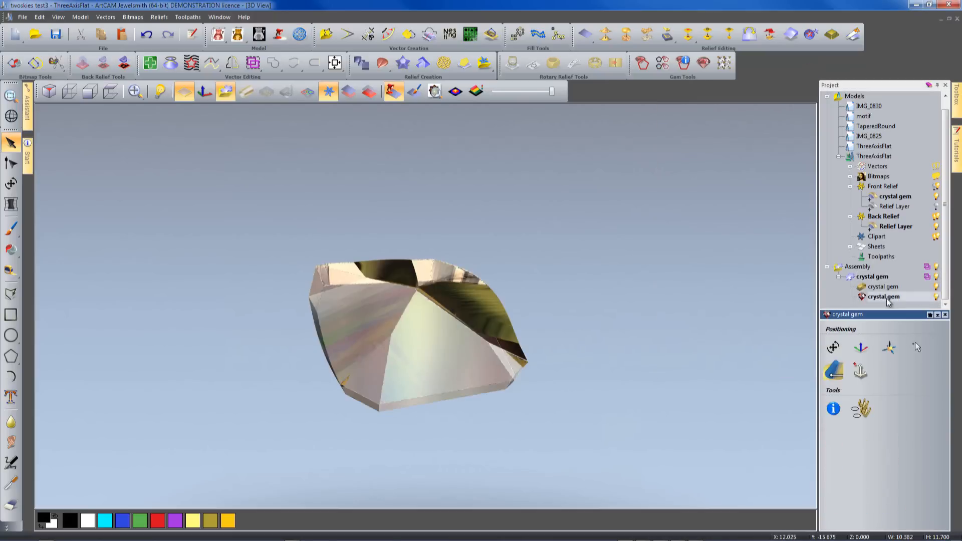
pyautogui.rightClick(886, 298)
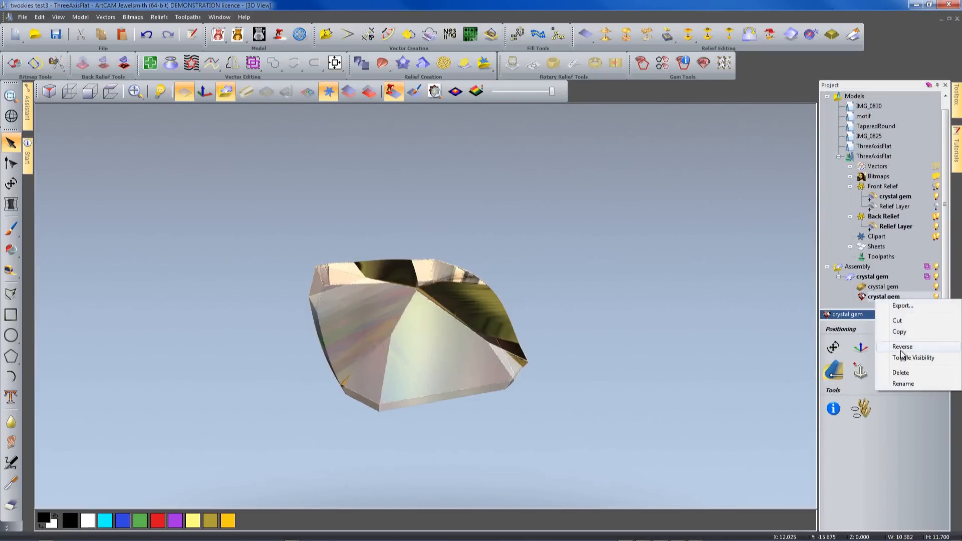
pyautogui.click(894, 371)
pyautogui.click(488, 298)
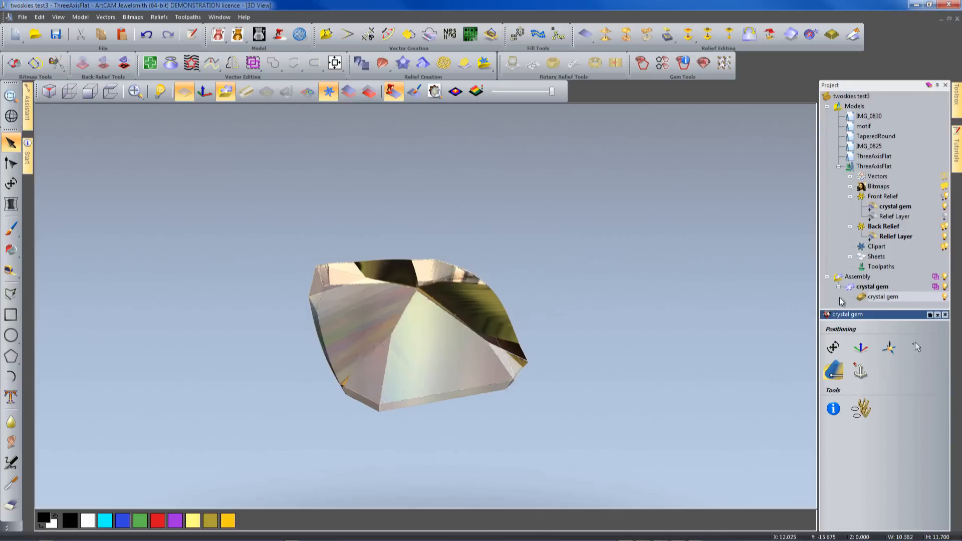
pyautogui.click(494, 298)
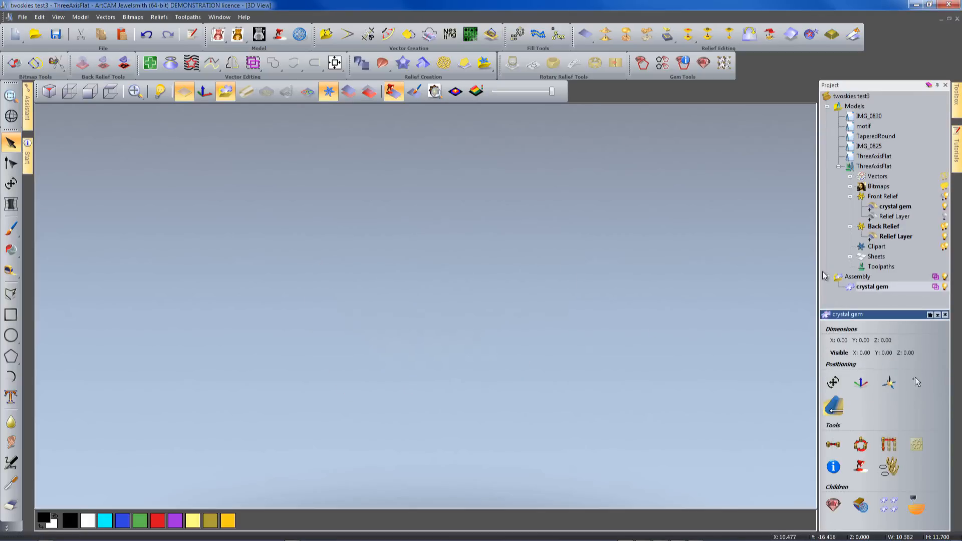
# Add the crystal gem from the Gems library to the crystal gem group in a custom colour of RGB 250, 205, 137.
pyautogui.rightClick(866, 291)
pyautogui.click(867, 293)
pyautogui.click(833, 505)
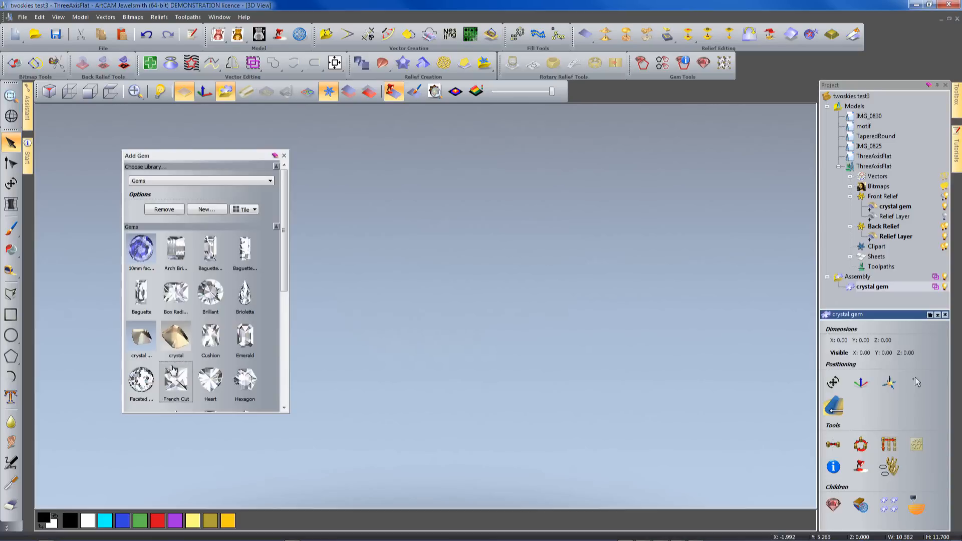
pyautogui.click(142, 339)
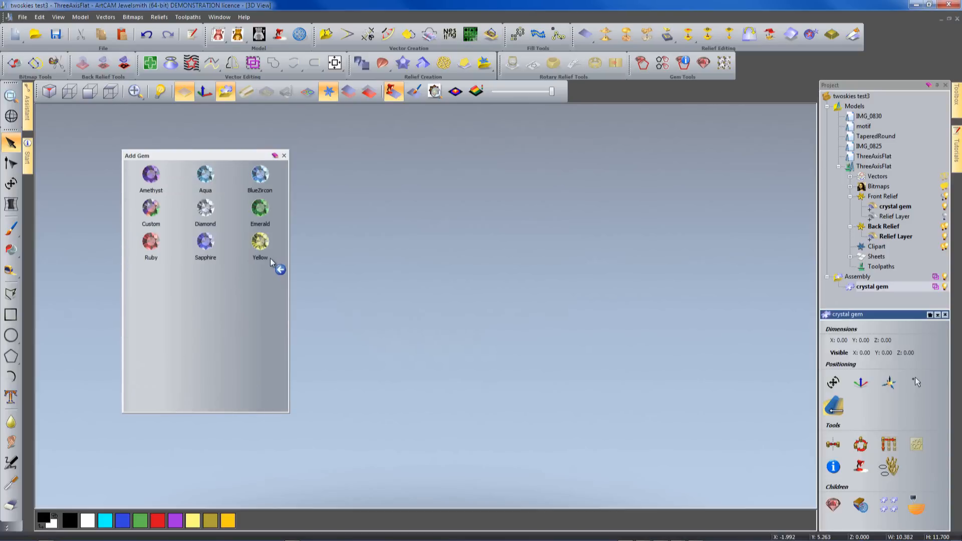
pyautogui.click(150, 208)
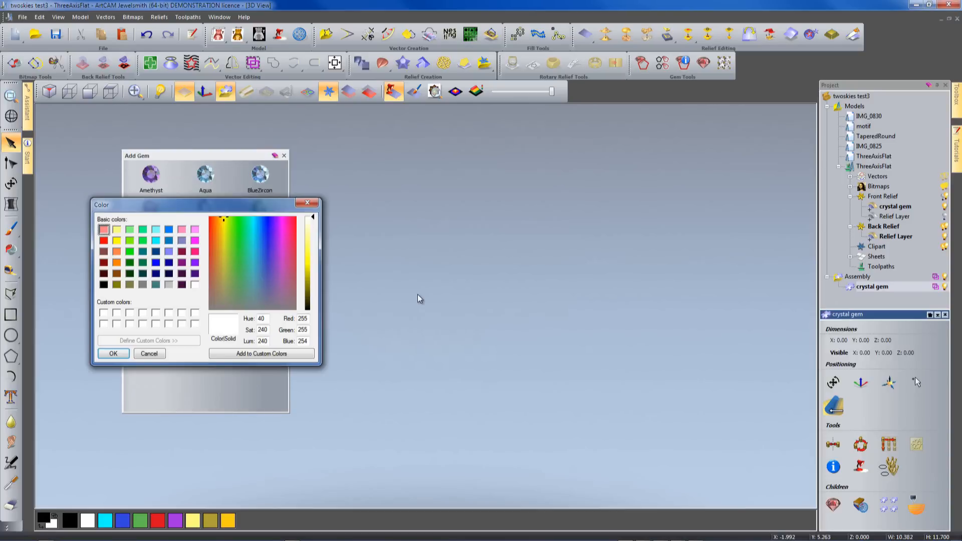
pyautogui.click(223, 219)
pyautogui.moveTo(313, 221)
pyautogui.mouseDown()
pyautogui.moveTo(311, 267)
pyautogui.moveTo(311, 234)
pyautogui.mouseUp()
pyautogui.click(313, 240)
pyautogui.moveTo(224, 221); pyautogui.dragTo(219, 230)
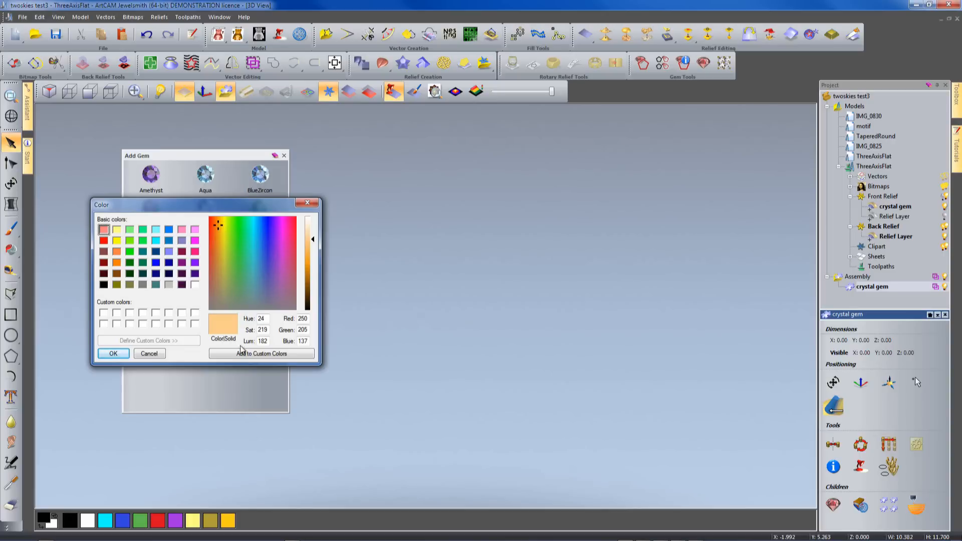
pyautogui.click(118, 354)
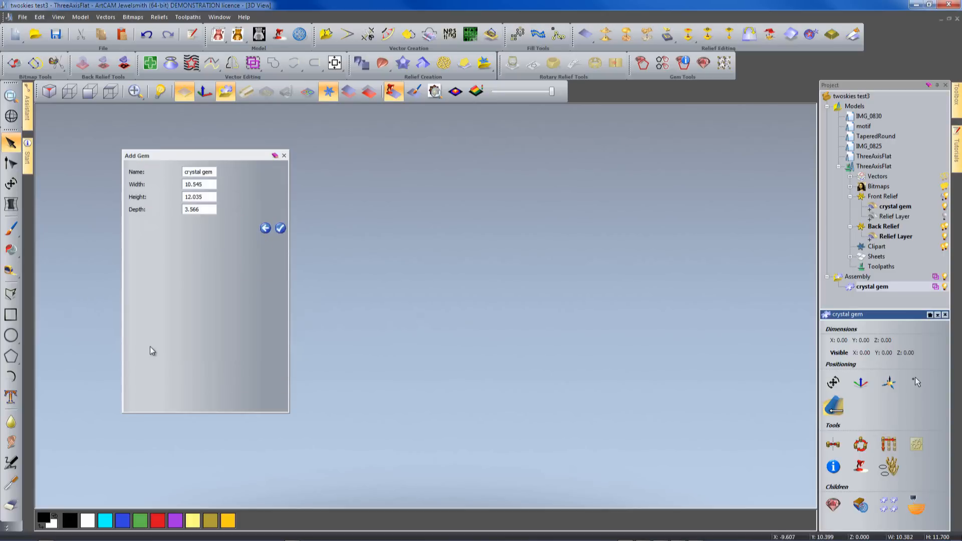
pyautogui.click(280, 229)
pyautogui.moveTo(426, 371); pyautogui.dragTo(546, 227)
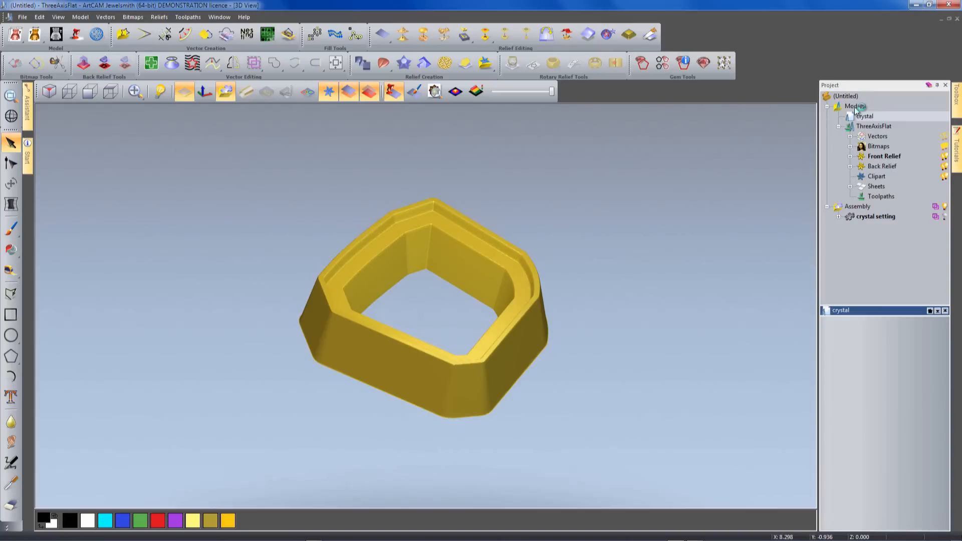
# Create a new model from the image file IMG_0830 at image size, 2448 by 2448 mm, updating the project with the changes.
pyautogui.click(855, 106)
pyautogui.rightClick(856, 110)
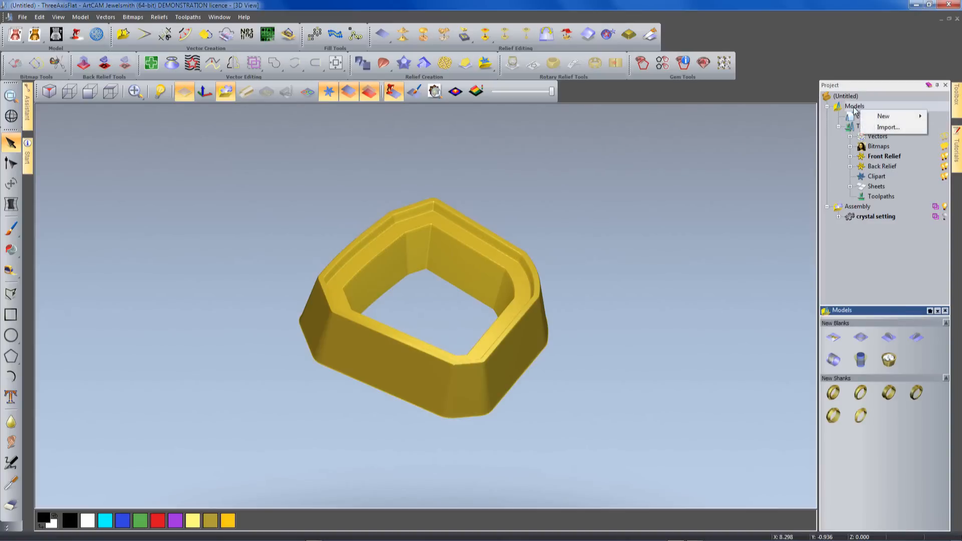
pyautogui.moveTo(880, 119)
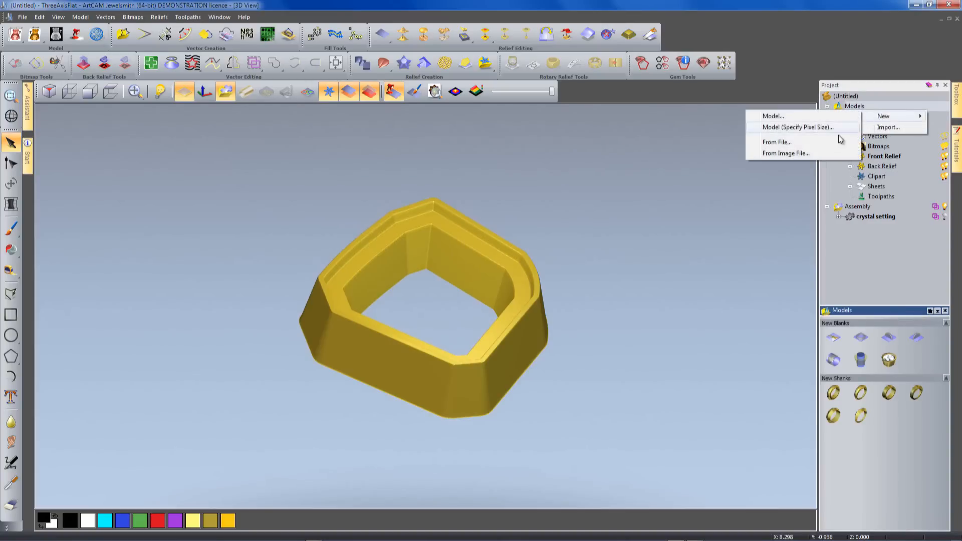
pyautogui.click(805, 143)
pyautogui.click(469, 238)
pyautogui.click(605, 373)
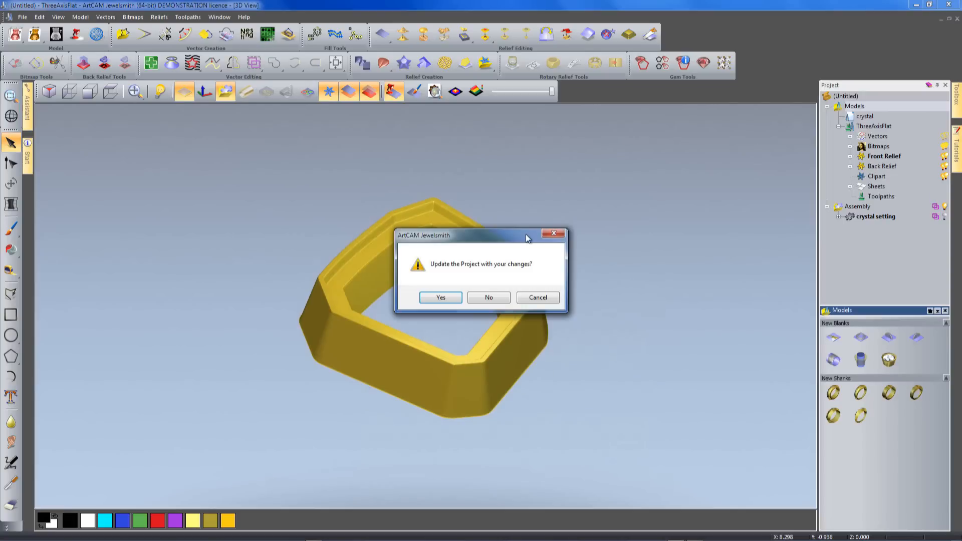
pyautogui.click(460, 298)
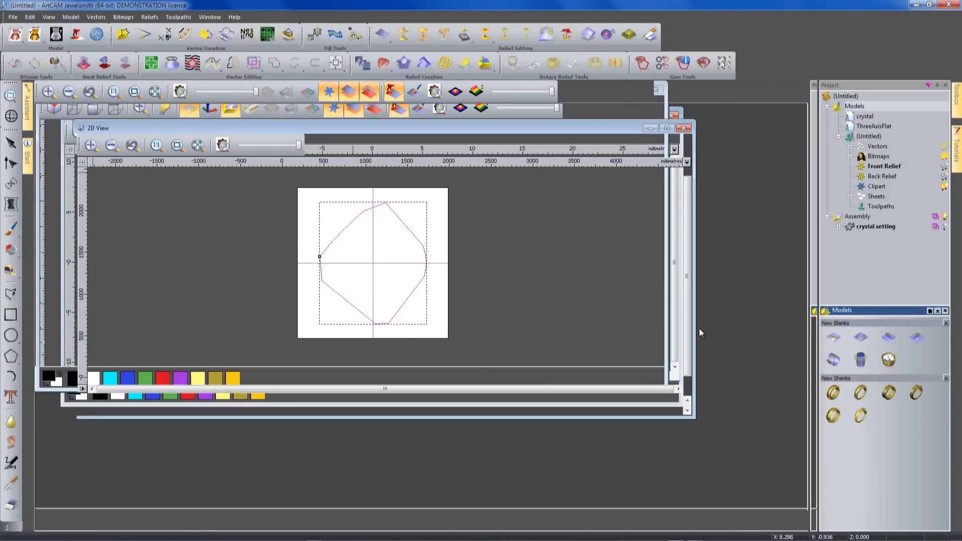
pyautogui.click(398, 311)
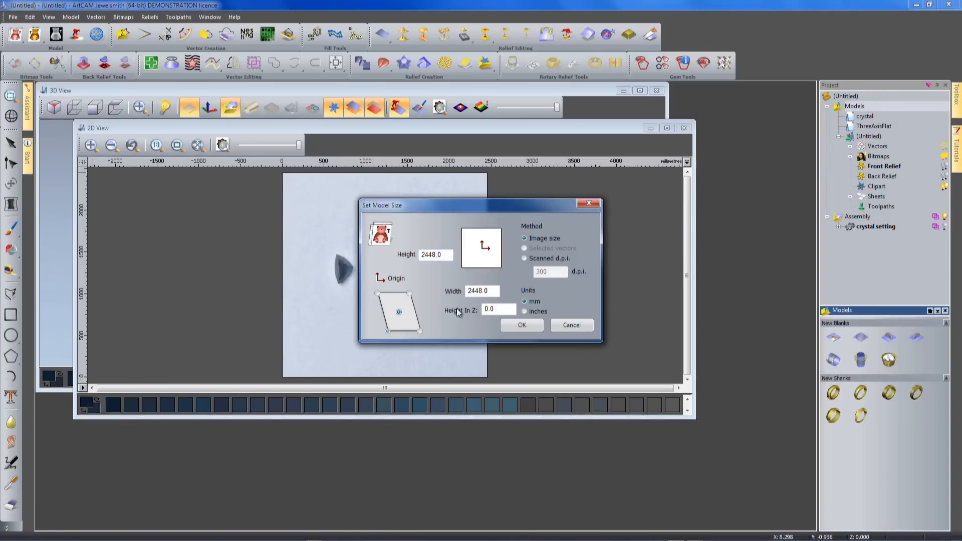
pyautogui.click(514, 325)
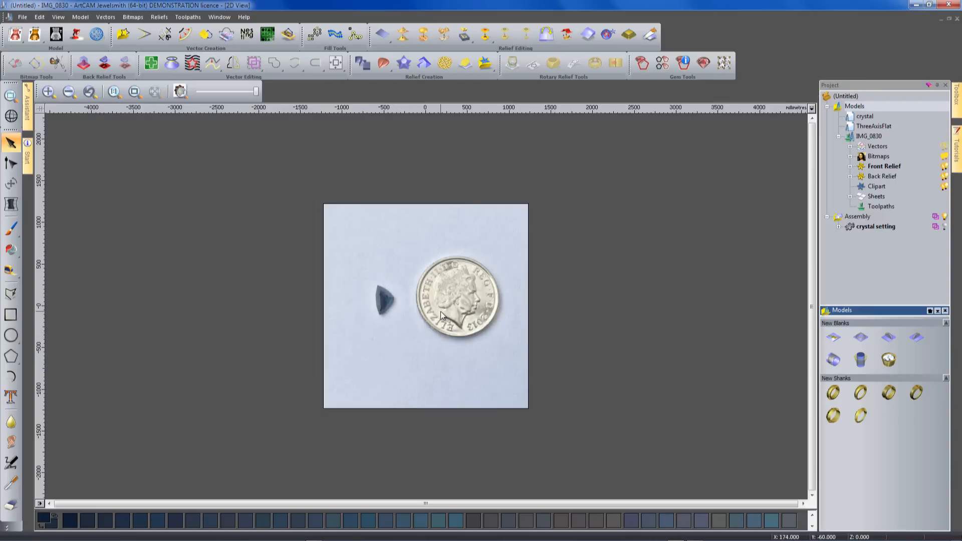
# Draw a circle with a radius of about 492 mm fitted around the edge of the coin in the photo.
pyautogui.scroll(3, 441, 312)
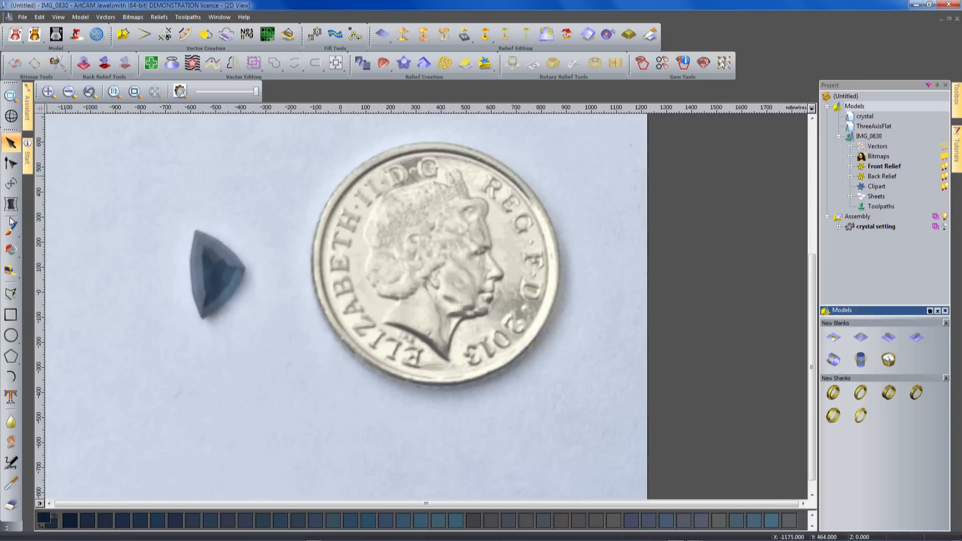
pyautogui.click(12, 337)
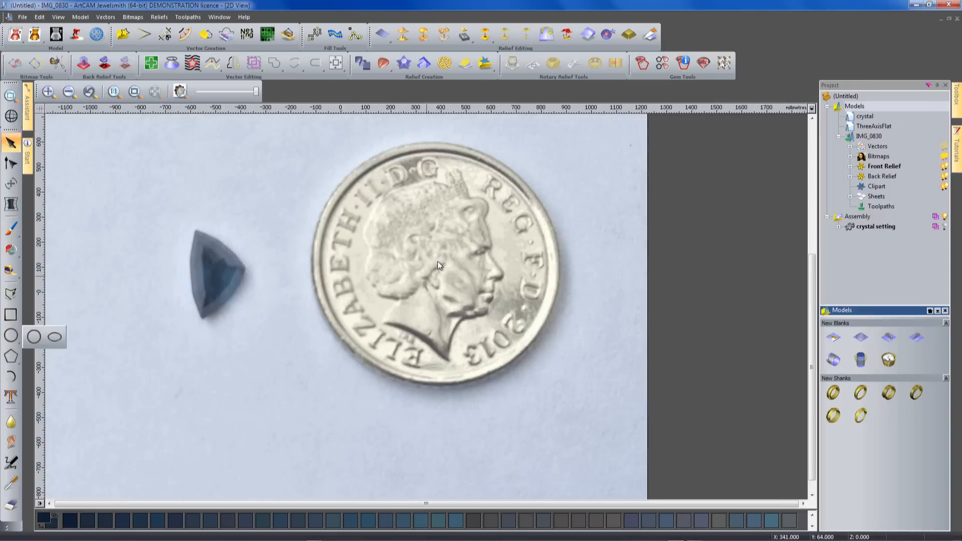
pyautogui.click(33, 337)
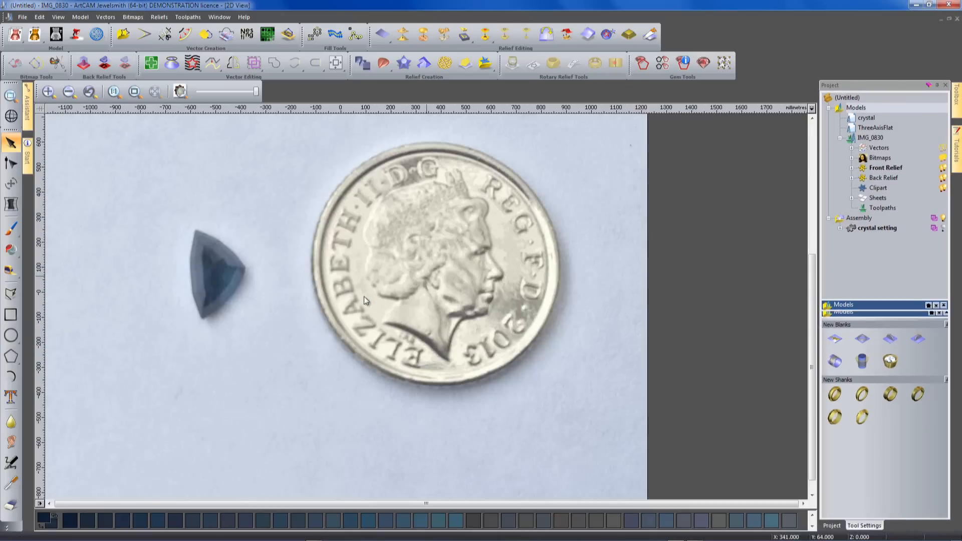
pyautogui.moveTo(434, 260); pyautogui.dragTo(530, 345)
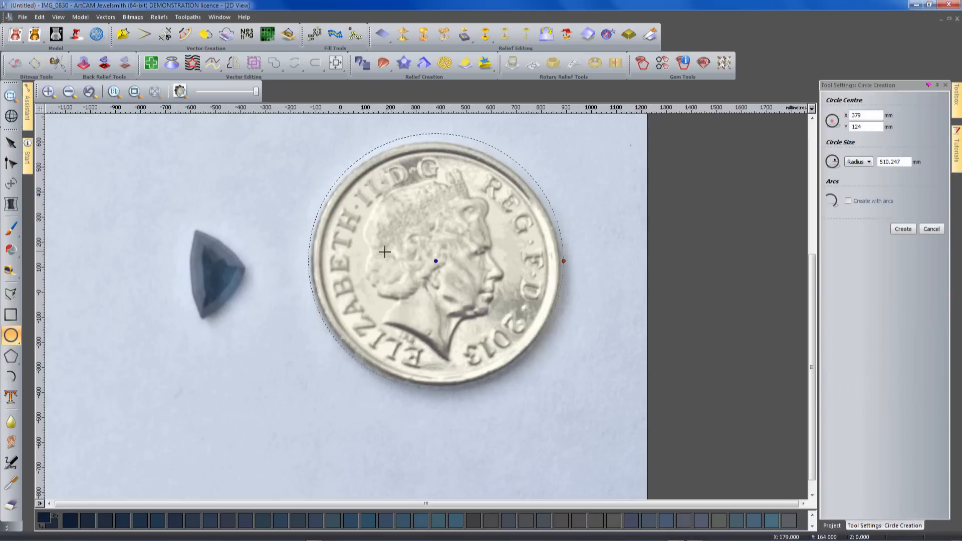
pyautogui.moveTo(435, 261); pyautogui.dragTo(435, 263)
pyautogui.moveTo(563, 266); pyautogui.dragTo(556, 266)
pyautogui.moveTo(435, 263); pyautogui.dragTo(434, 261)
pyautogui.moveTo(555, 262); pyautogui.dragTo(557, 261)
pyautogui.moveTo(434, 261); pyautogui.dragTo(434, 262)
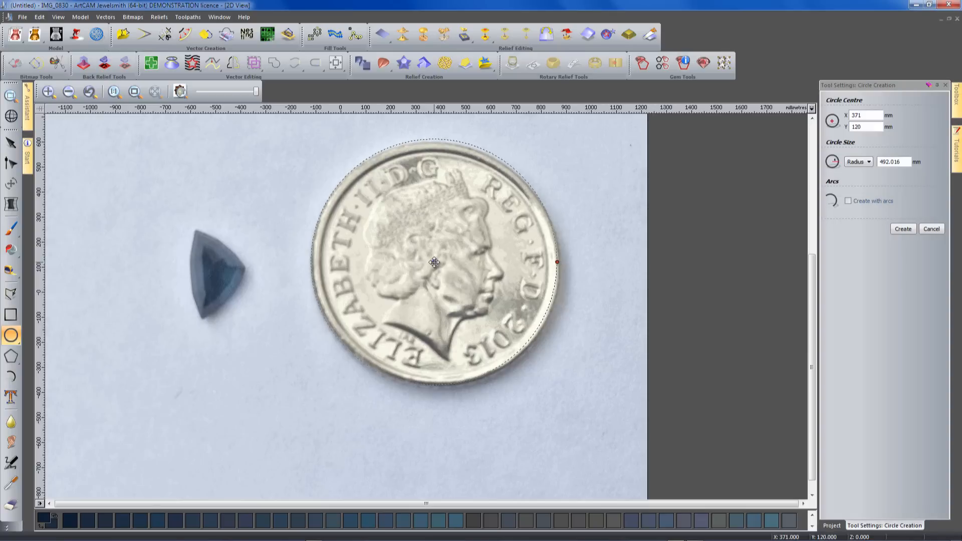
pyautogui.press('Escape')
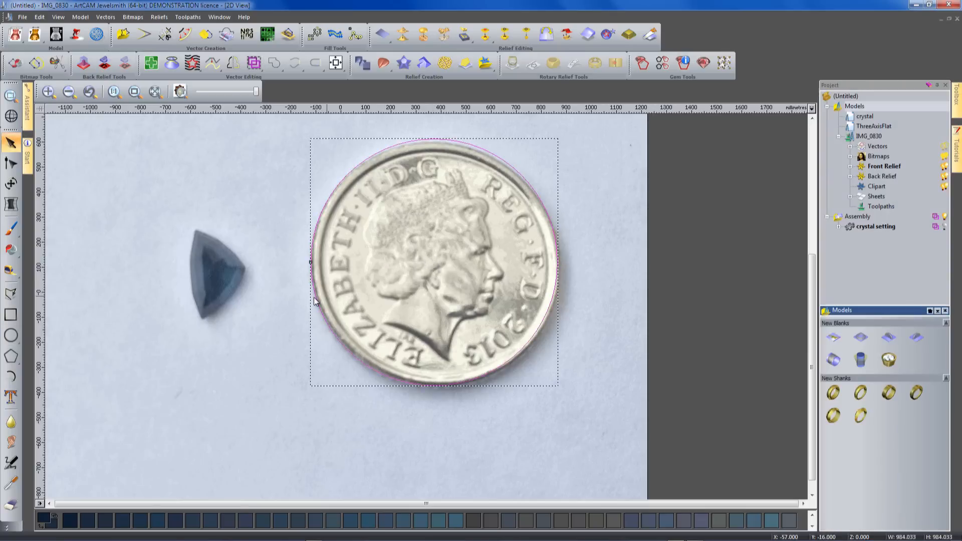
# Resize the model by the selected vector so that the coin circle is 19 mm high.
pyautogui.click(80, 17)
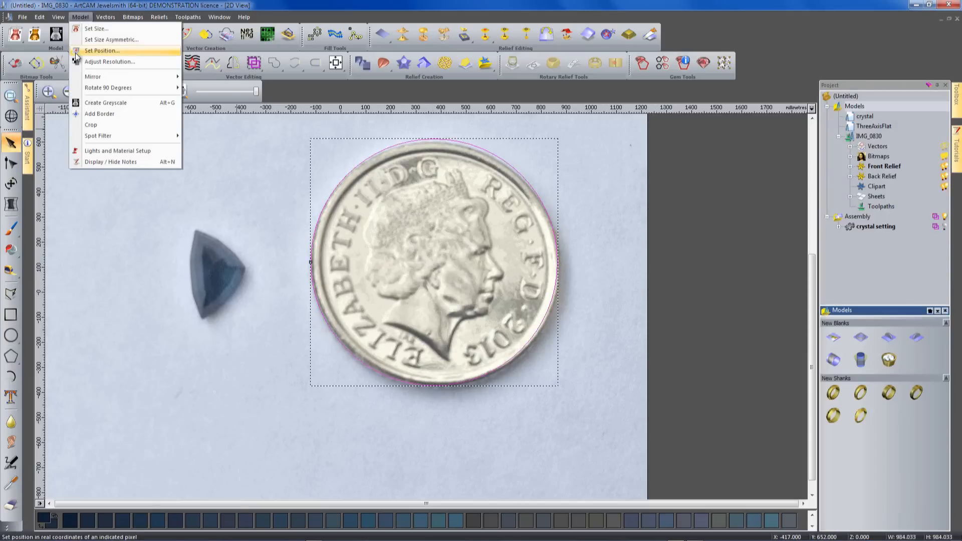
pyautogui.click(100, 40)
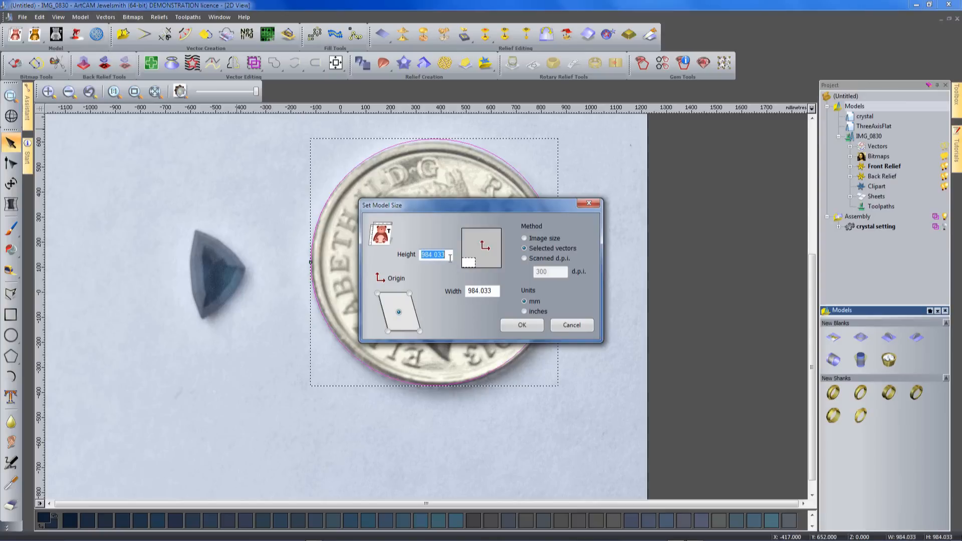
pyautogui.write('19')
pyautogui.click(522, 326)
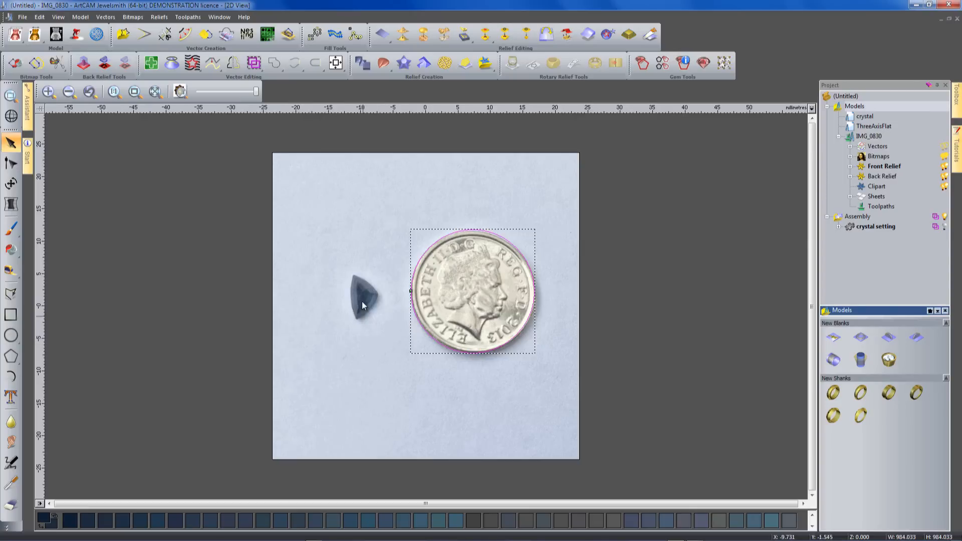
# Trace the edge of the blue gem beside the coin with a closed polyline.
pyautogui.scroll(2, 363, 312)
pyautogui.click(10, 294)
pyautogui.click(323, 236)
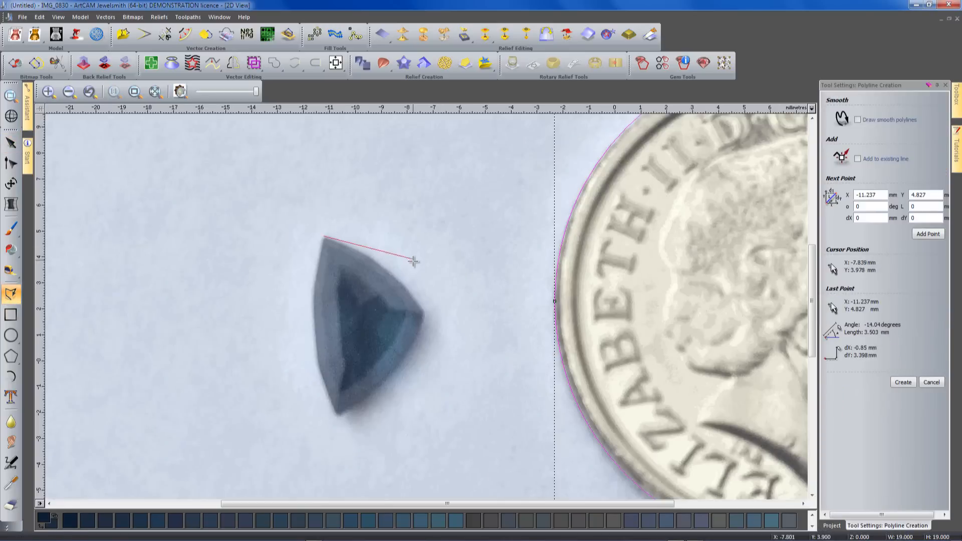
pyautogui.click(380, 259)
pyautogui.click(398, 280)
pyautogui.click(425, 318)
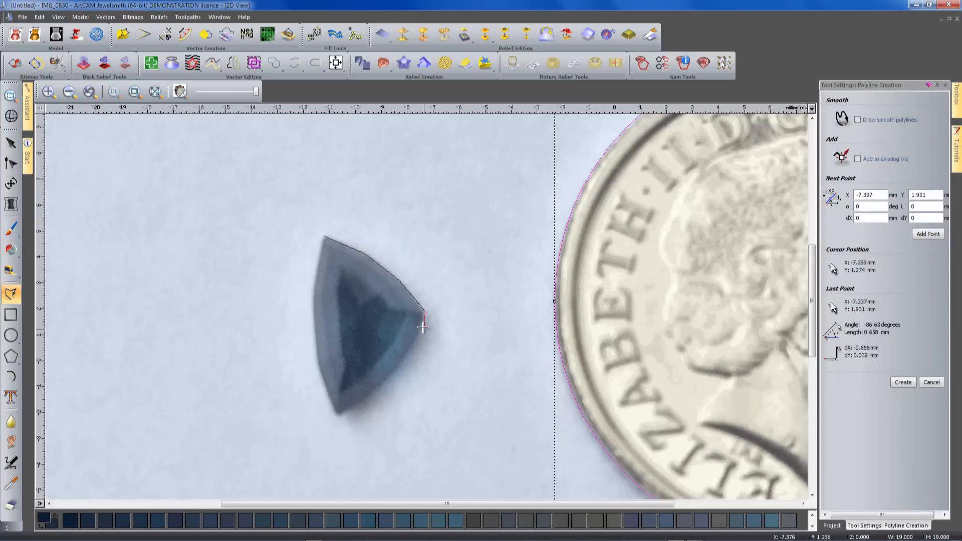
pyautogui.click(399, 363)
pyautogui.click(382, 383)
pyautogui.click(367, 396)
pyautogui.click(336, 416)
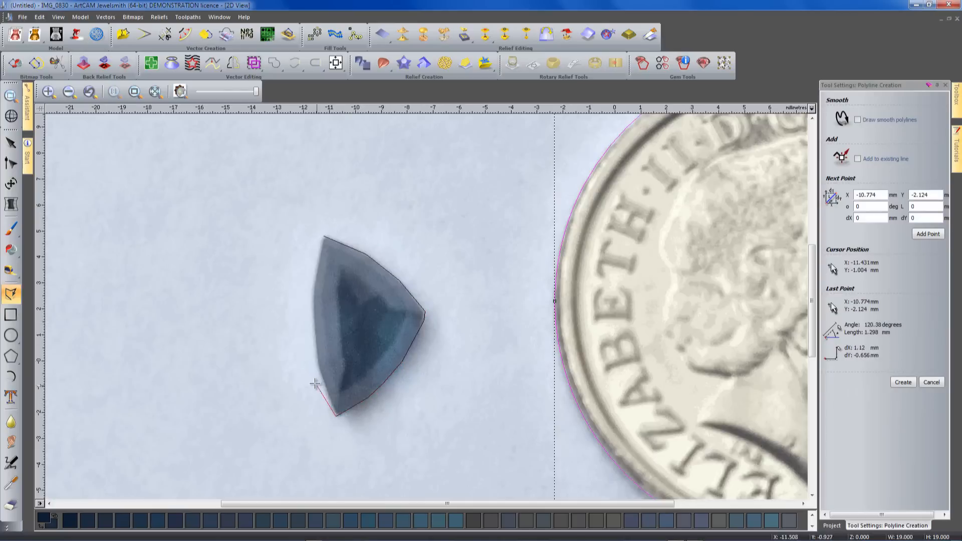
pyautogui.click(317, 365)
pyautogui.click(313, 305)
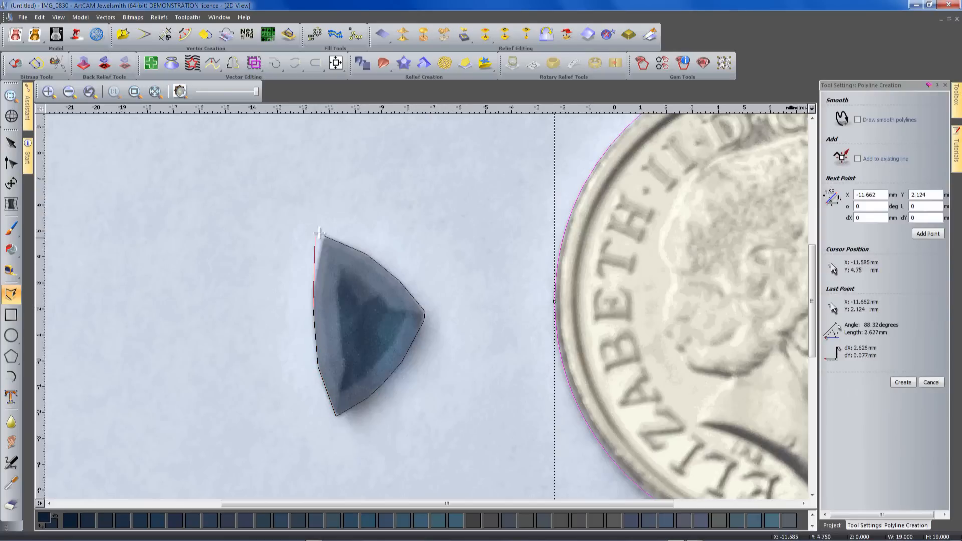
pyautogui.click(324, 236)
pyautogui.press('Escape')
# Adjust the nodes of the traced outline to the gem's edge, smooth its curved sides, and select the finished outline.
pyautogui.click(340, 265)
pyautogui.click(349, 247)
pyautogui.doubleClick(348, 248)
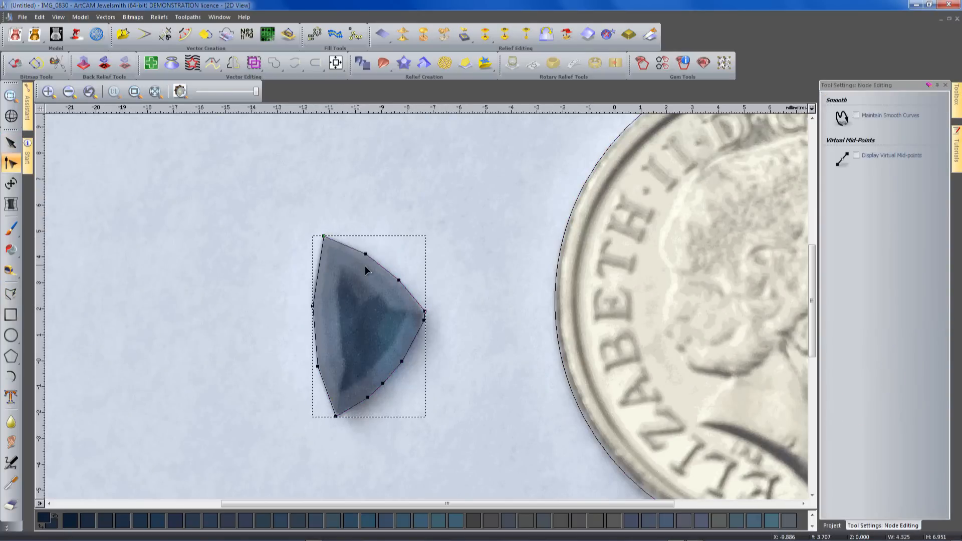
pyautogui.moveTo(313, 309); pyautogui.dragTo(313, 302)
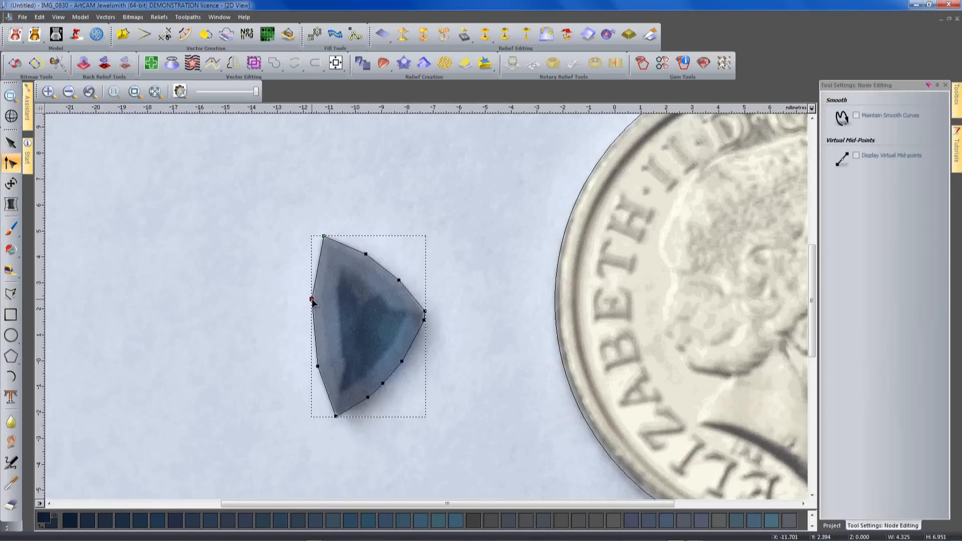
pyautogui.doubleClick(318, 366)
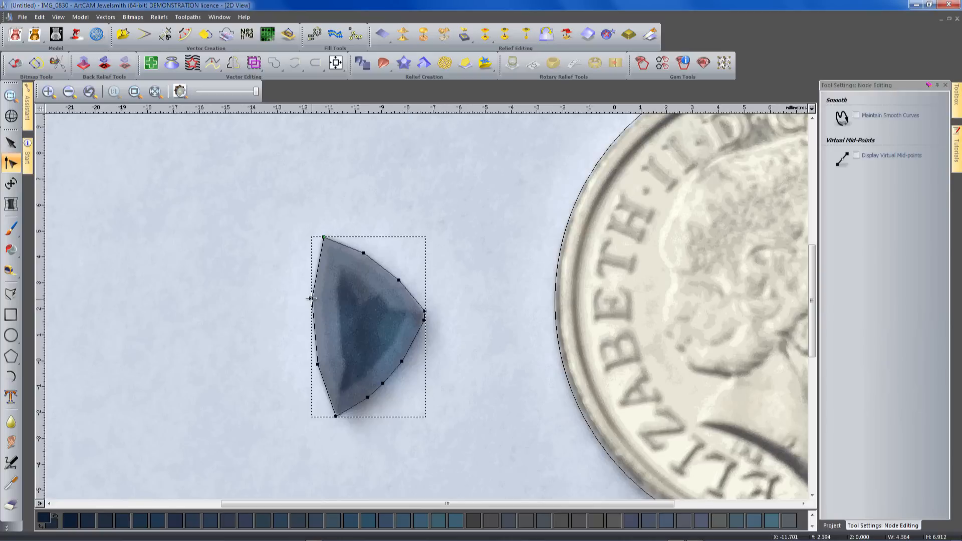
pyautogui.press('s')
pyautogui.press('s')
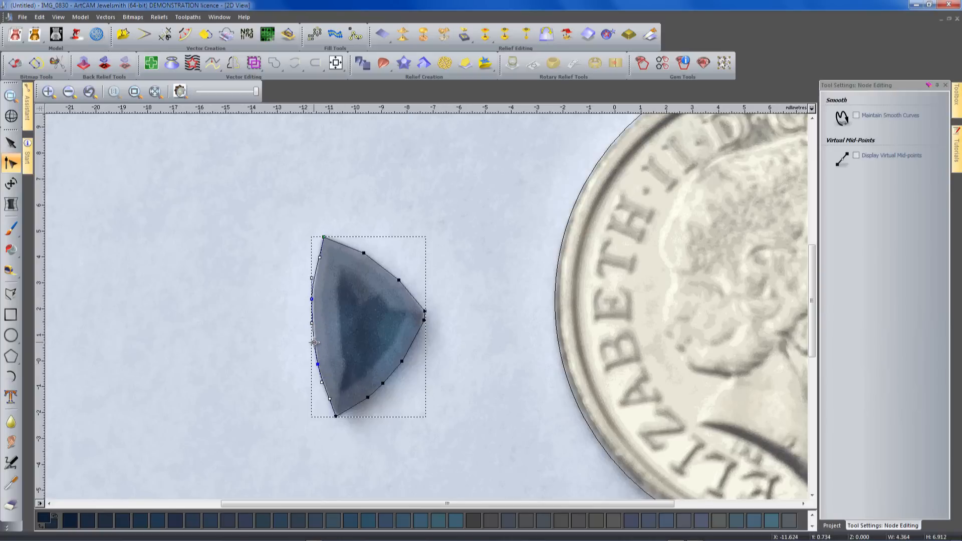
pyautogui.moveTo(312, 299); pyautogui.dragTo(312, 299)
pyautogui.press('Escape')
pyautogui.click(339, 243)
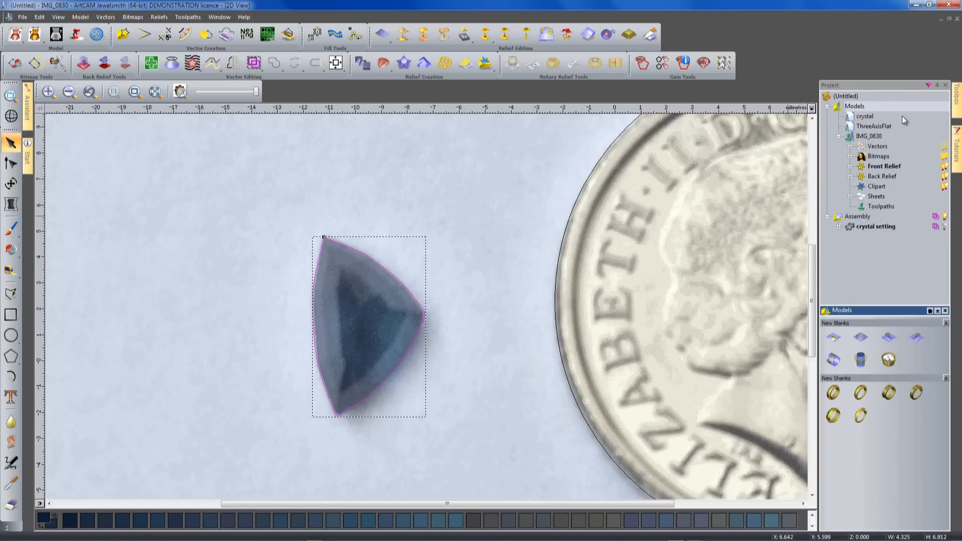
# Create a flat 3-axis model 10 by 10 mm at 40 pixels/mm, updating the project with the changes.
pyautogui.click(834, 339)
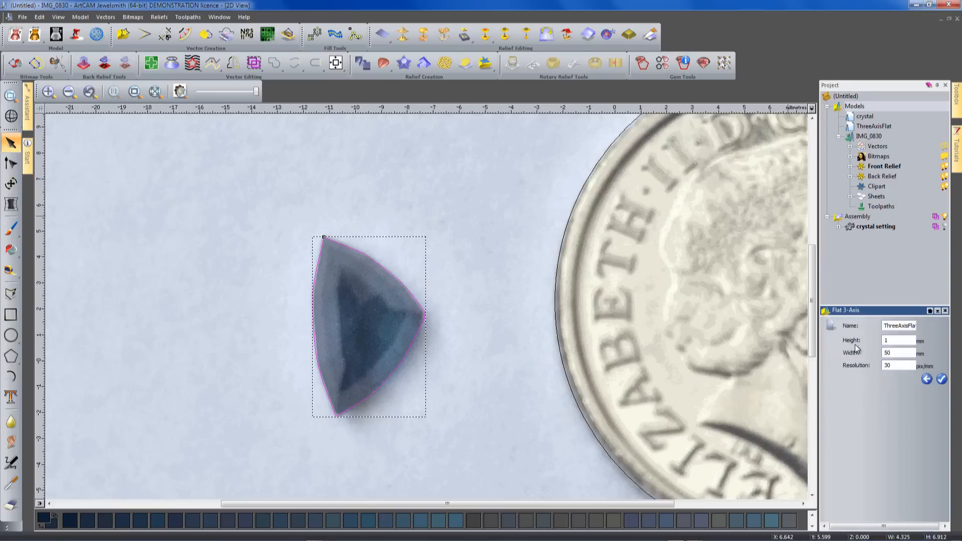
pyautogui.write('10')
pyautogui.write('40')
pyautogui.click(942, 379)
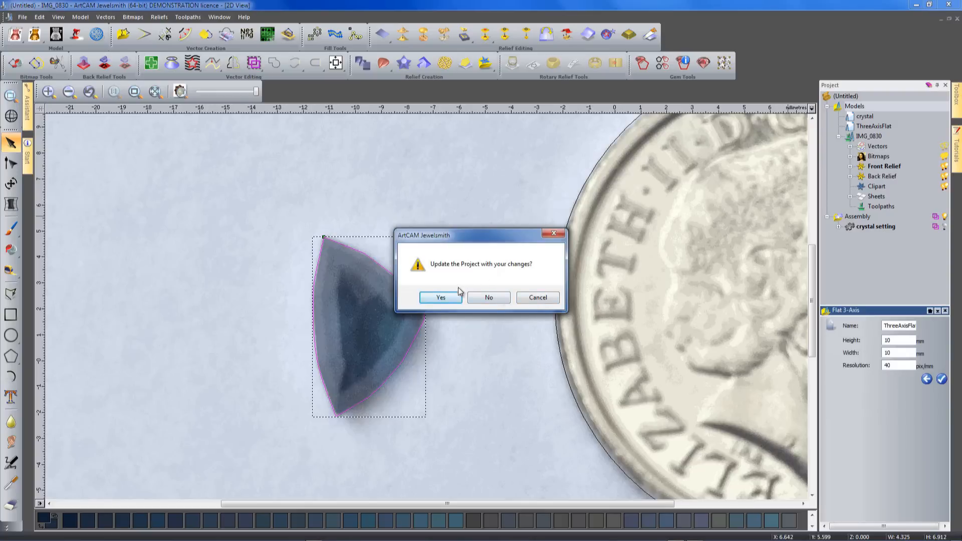
pyautogui.click(441, 297)
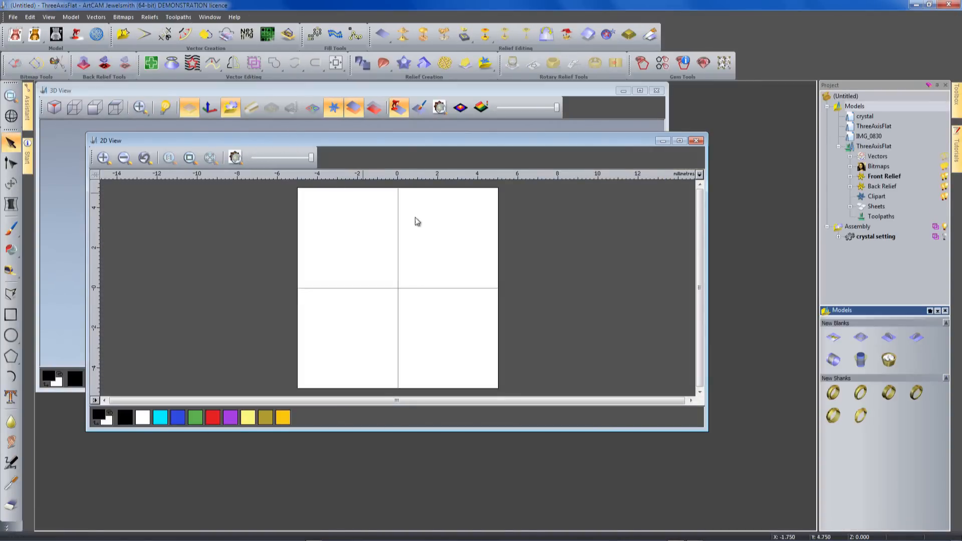
# Paste the gem outline into the new flat model and centre it on the page.
pyautogui.rightClick(448, 244)
pyautogui.click(511, 322)
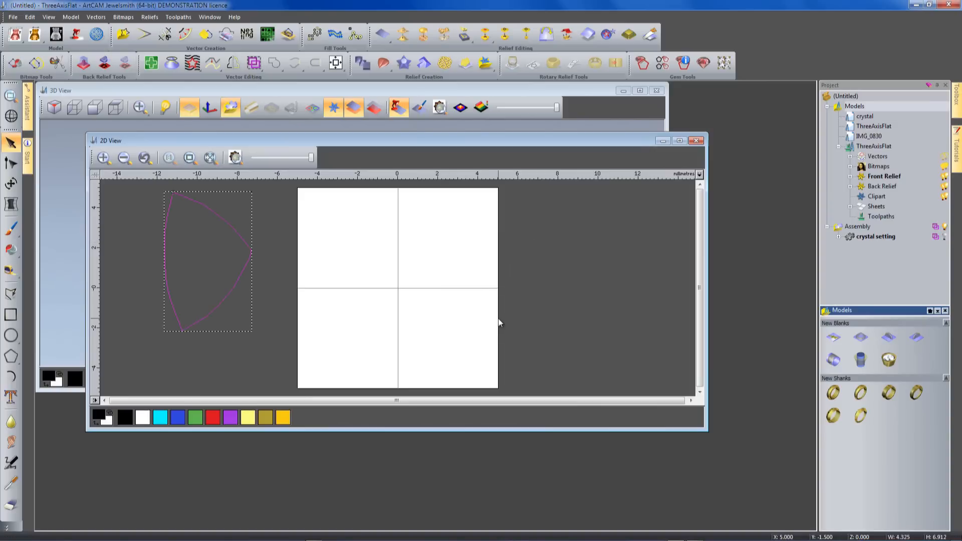
pyautogui.click(336, 63)
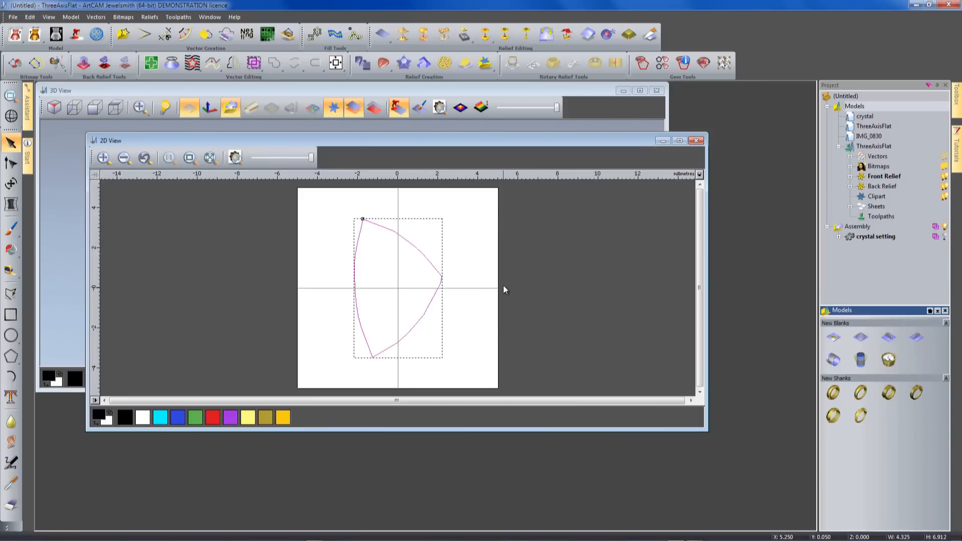
# Rotate the gem outline about 3.7 degrees clockwise and shift its centre to about X 0.25, Y -0.35 mm.
pyautogui.hotkey('ctrl', 't')
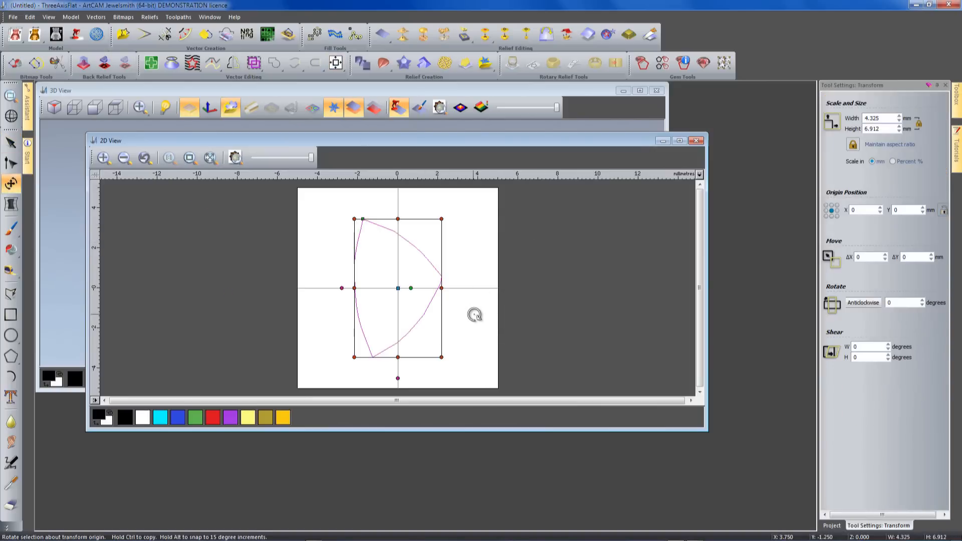
pyautogui.moveTo(474, 314); pyautogui.dragTo(481, 323)
pyautogui.moveTo(424, 318); pyautogui.dragTo(429, 325)
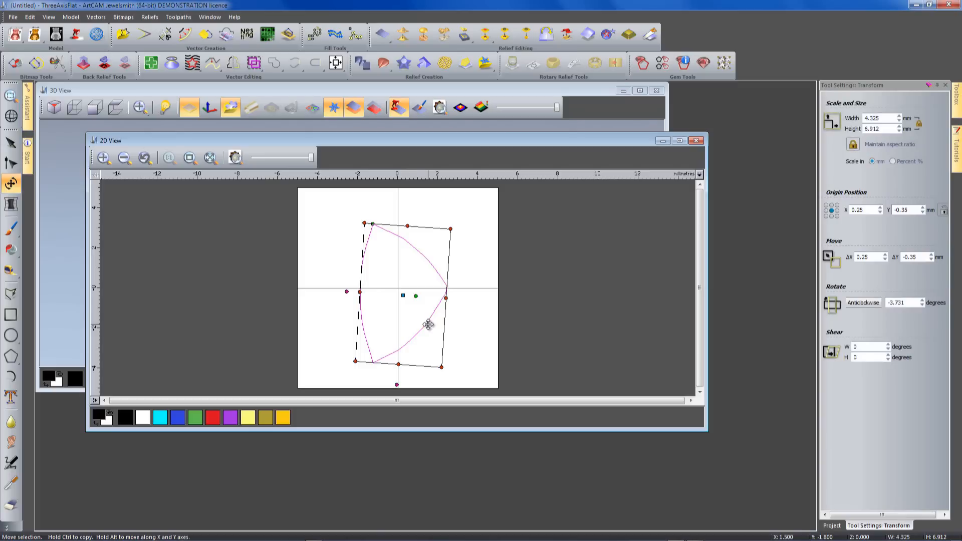
pyautogui.click(482, 335)
pyautogui.click(444, 303)
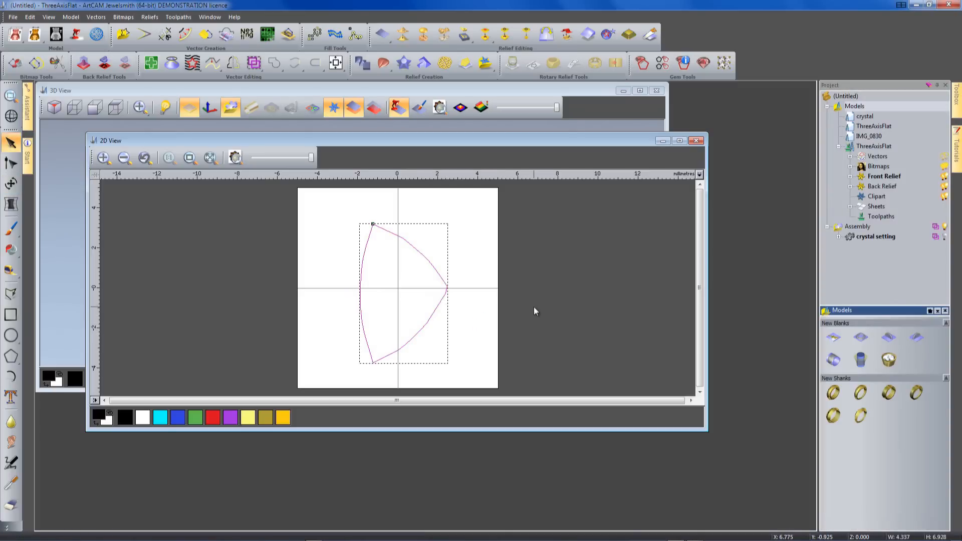
# Show the gem outline on the relief in a full-size, tilted 3D view.
pyautogui.doubleClick(399, 93)
pyautogui.click(307, 92)
pyautogui.moveTo(435, 360); pyautogui.dragTo(414, 332)
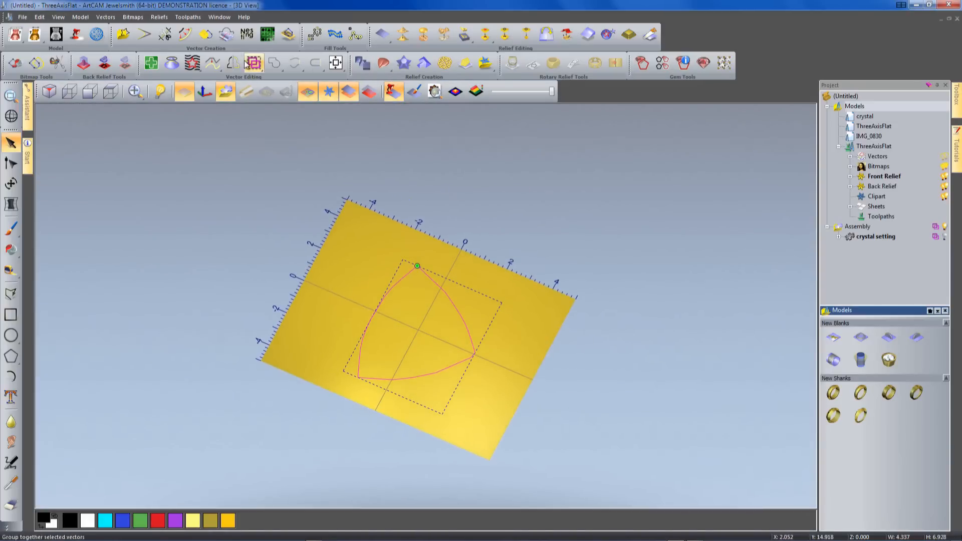
# Offset the gem outline to both sides by about 0.668 mm with radiused corners.
pyautogui.click(189, 36)
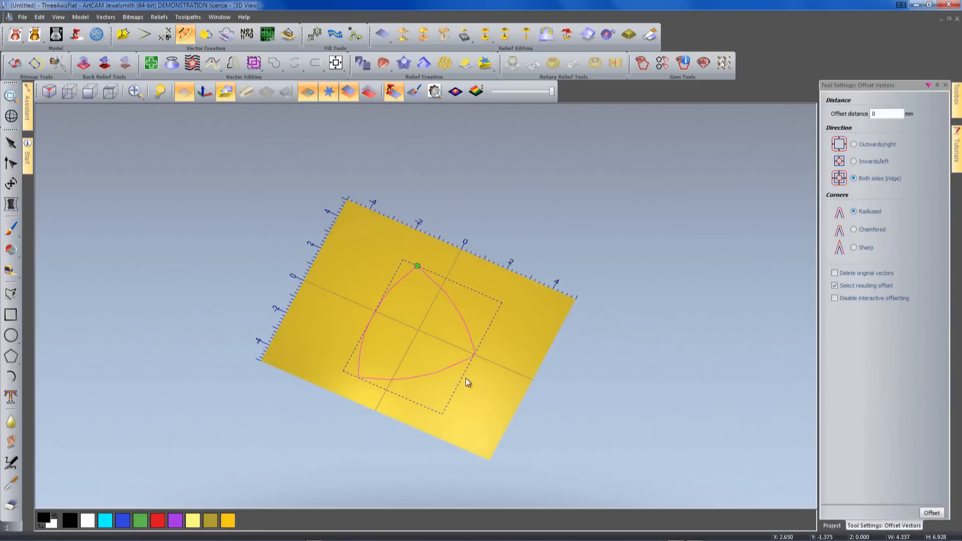
pyautogui.moveTo(457, 366); pyautogui.dragTo(461, 378)
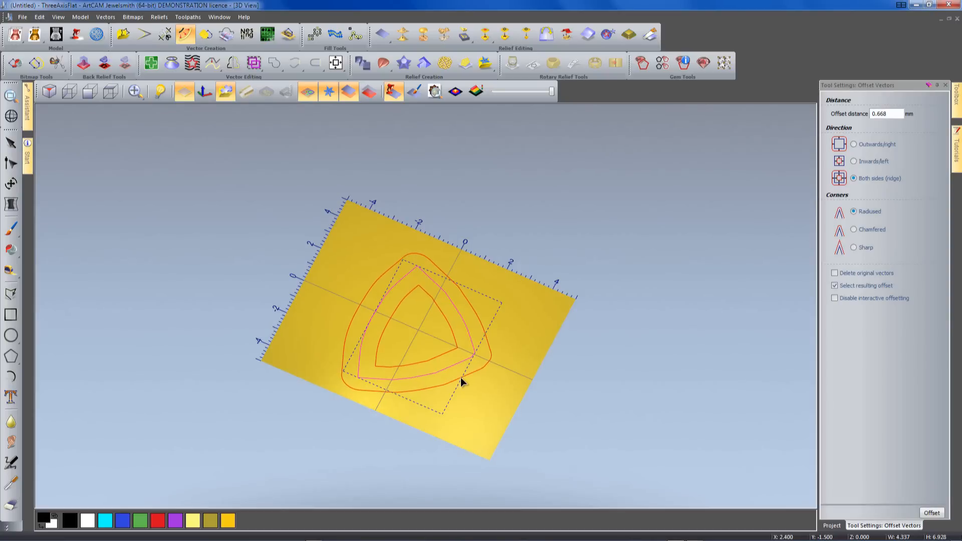
pyautogui.rightClick(473, 403)
pyautogui.click(474, 419)
# Give the outer offset outline a square shape profile limited to a height of 2.5 mm.
pyautogui.moveTo(476, 376); pyautogui.dragTo(523, 416, button='middle')
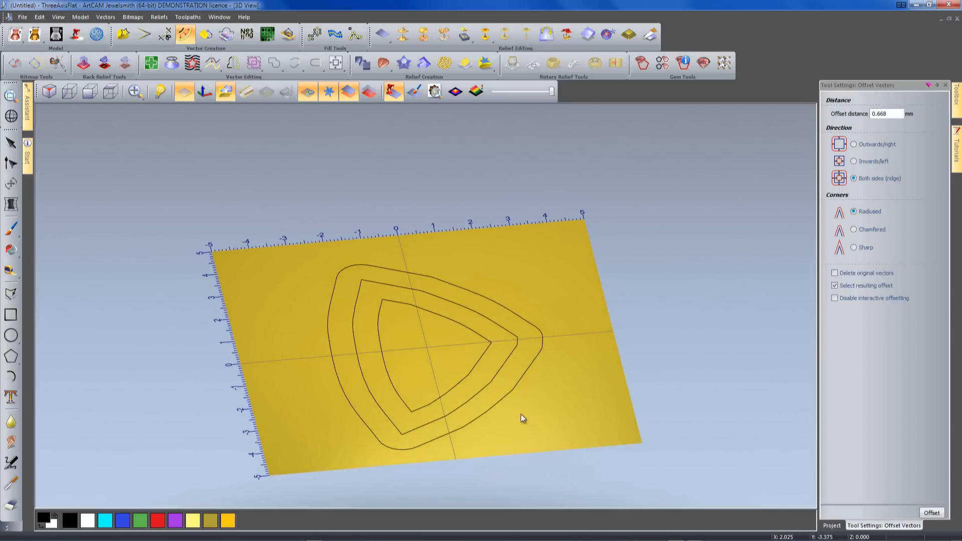
pyautogui.click(509, 395)
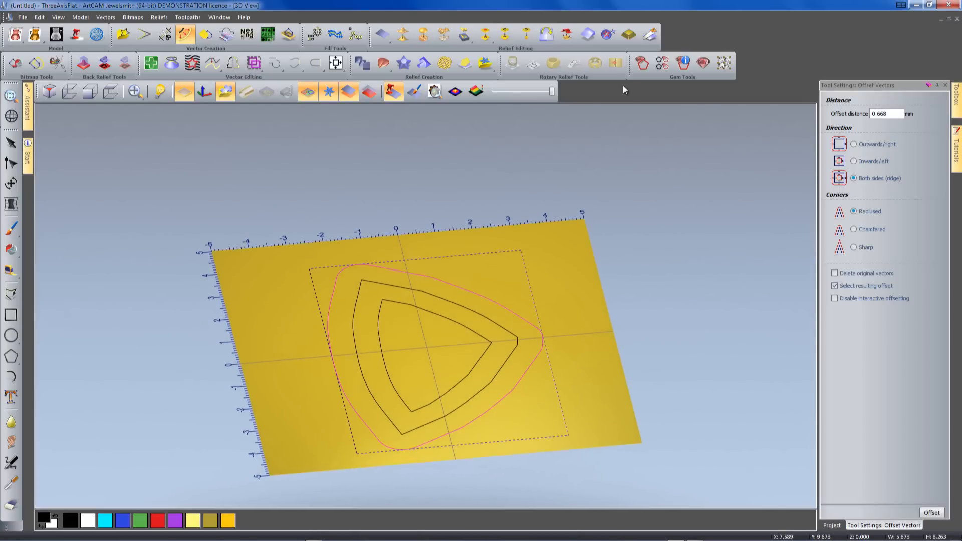
pyautogui.click(832, 525)
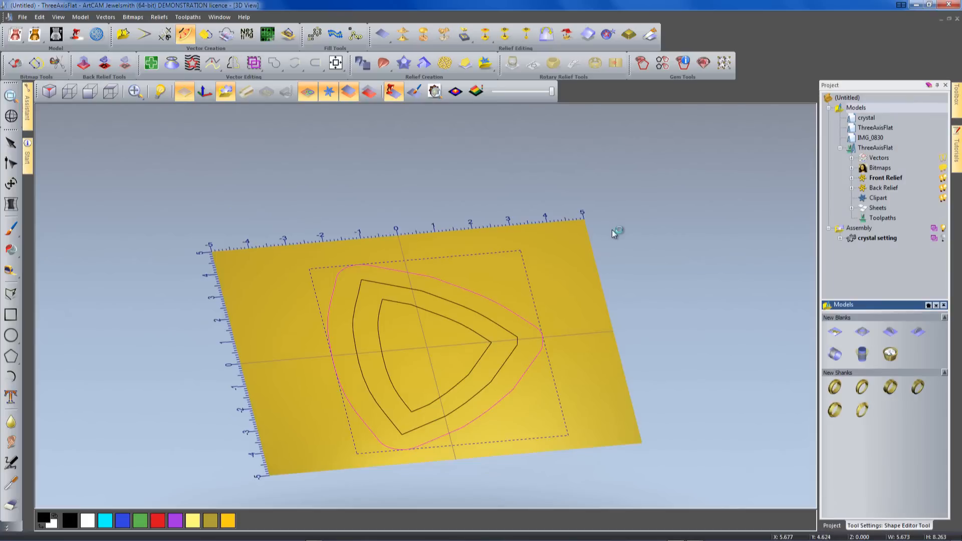
pyautogui.press('F12')
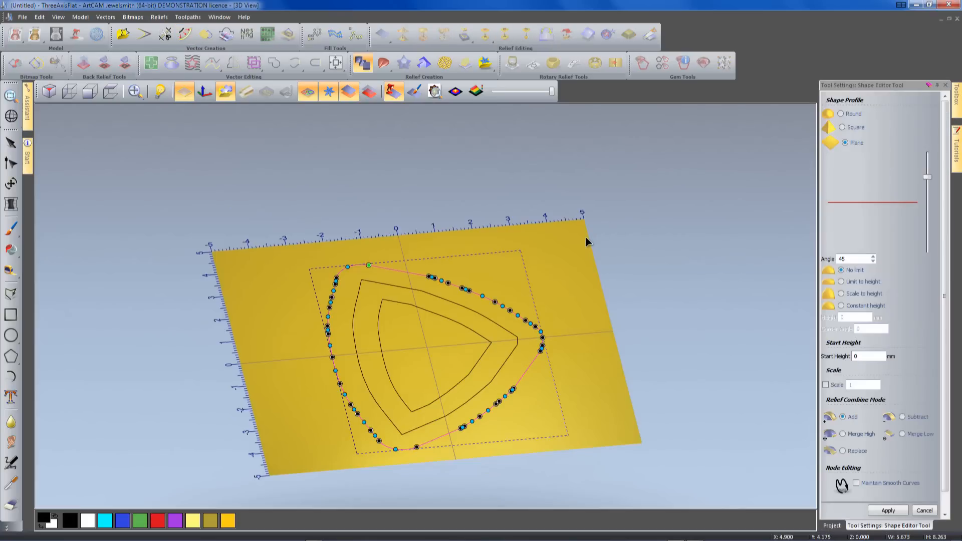
pyautogui.click(843, 128)
pyautogui.click(842, 282)
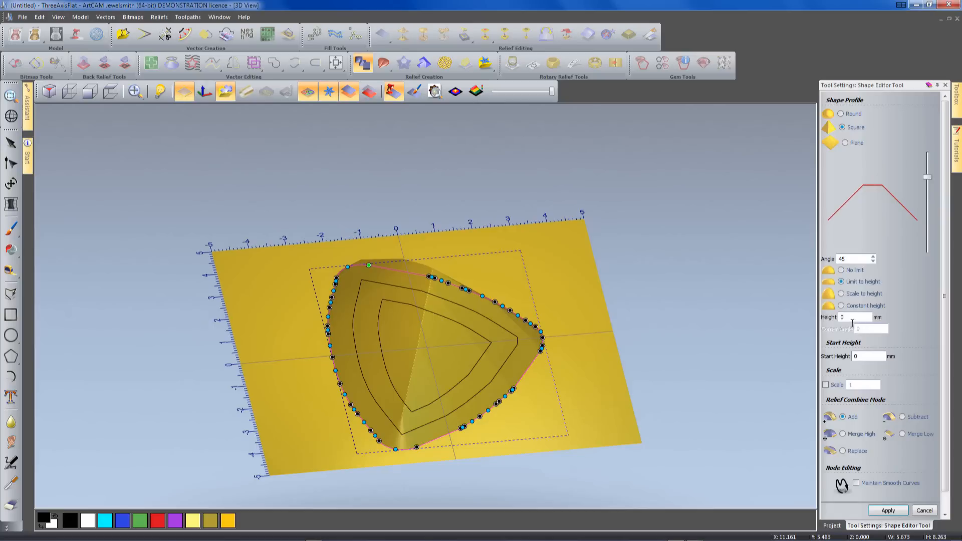
pyautogui.write('2.')
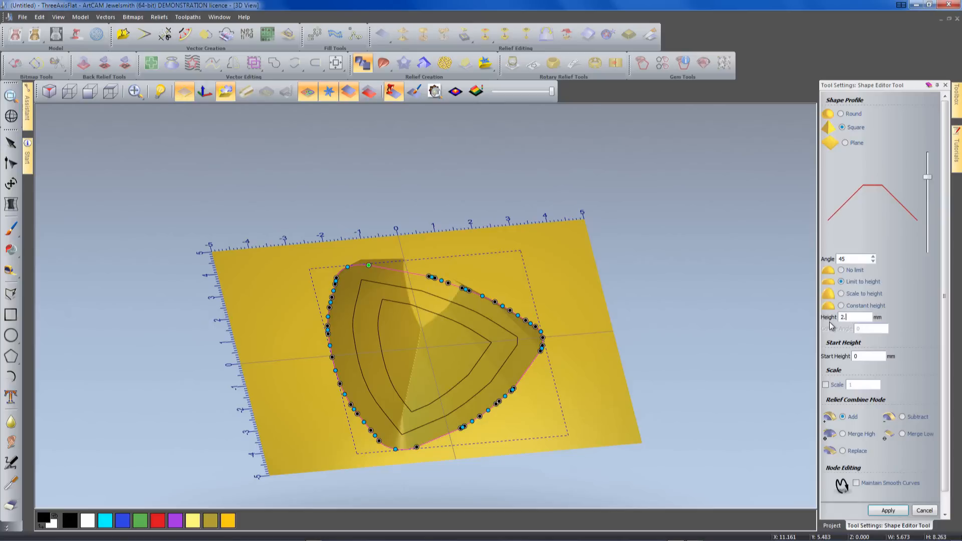
pyautogui.write('5')
# Set the outer outline's profile angle to 80 degrees, hiding the zero plane and viewing the shape from above.
pyautogui.moveTo(928, 178); pyautogui.dragTo(928, 164)
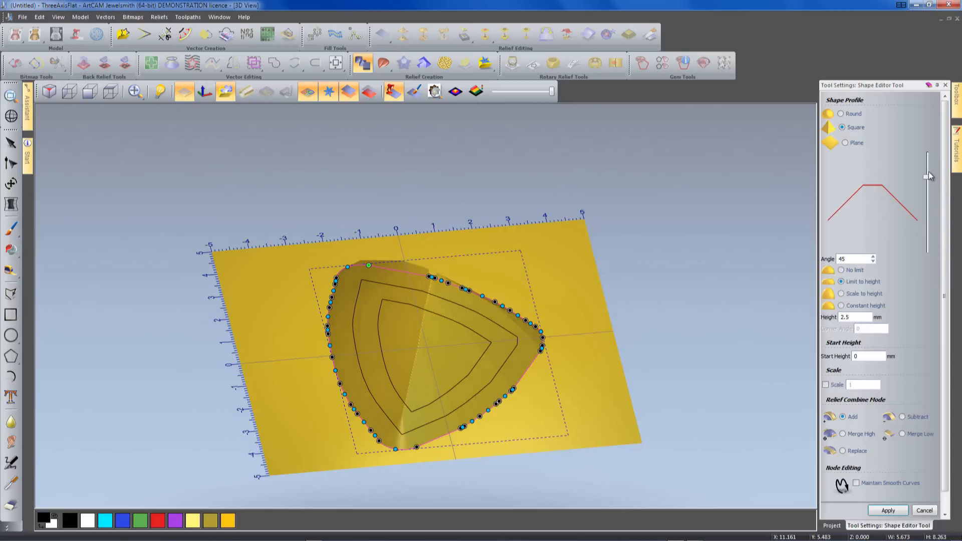
pyautogui.click(369, 92)
pyautogui.click(111, 92)
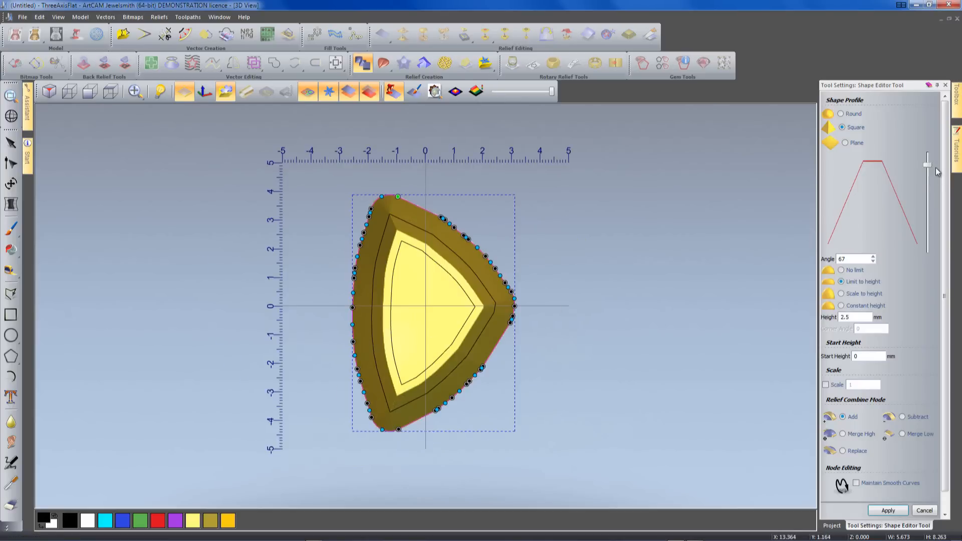
pyautogui.moveTo(929, 169); pyautogui.dragTo(930, 159)
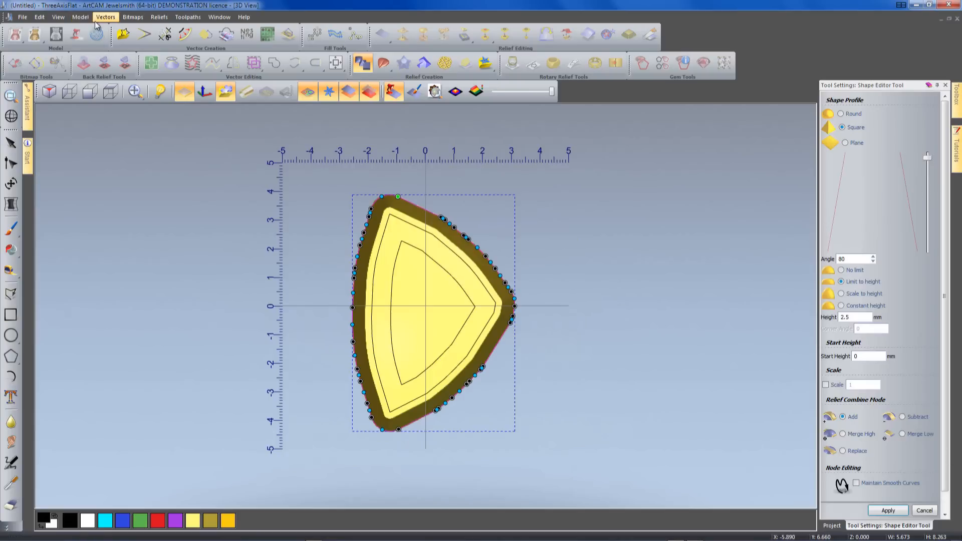
# Cancel the outline's shape edit and increase the model's resolution.
pyautogui.click(80, 17)
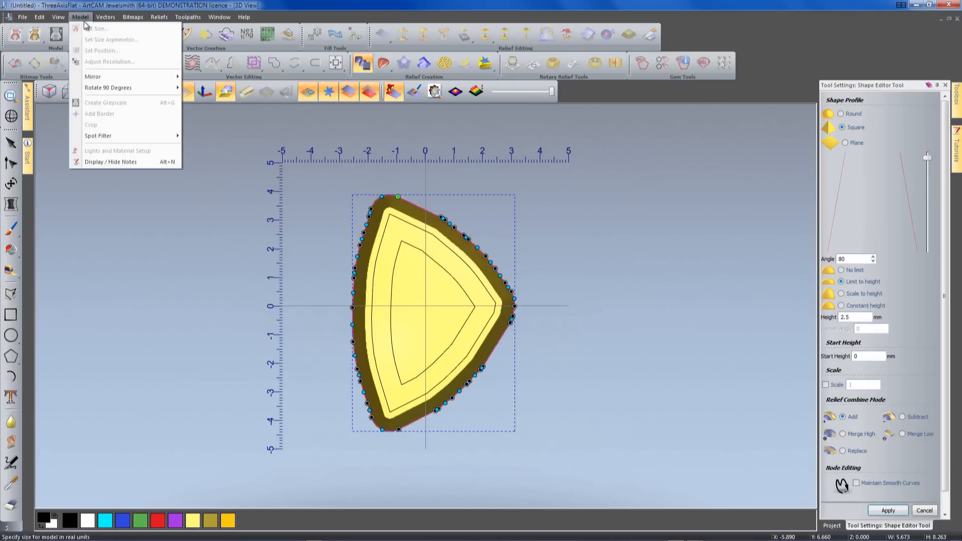
pyautogui.click(924, 511)
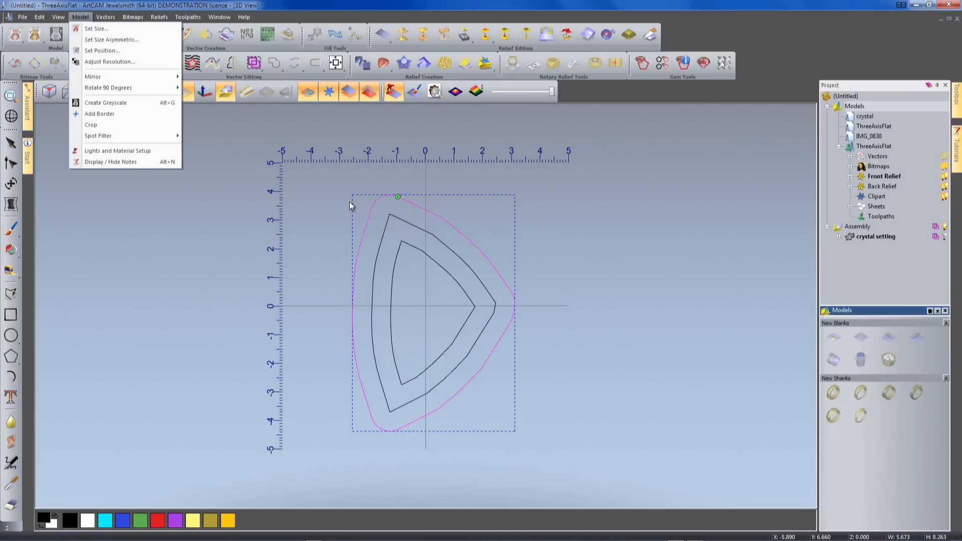
pyautogui.click(176, 218)
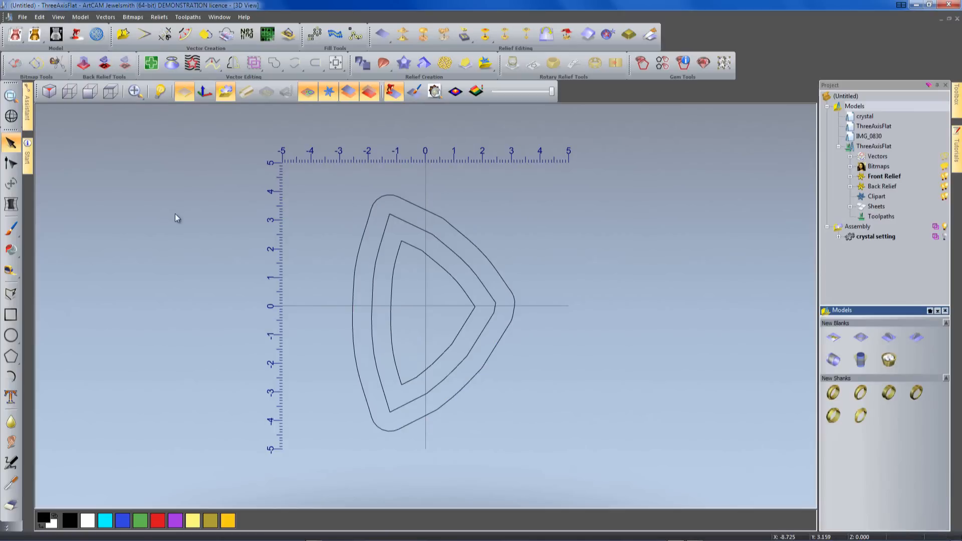
pyautogui.click(80, 17)
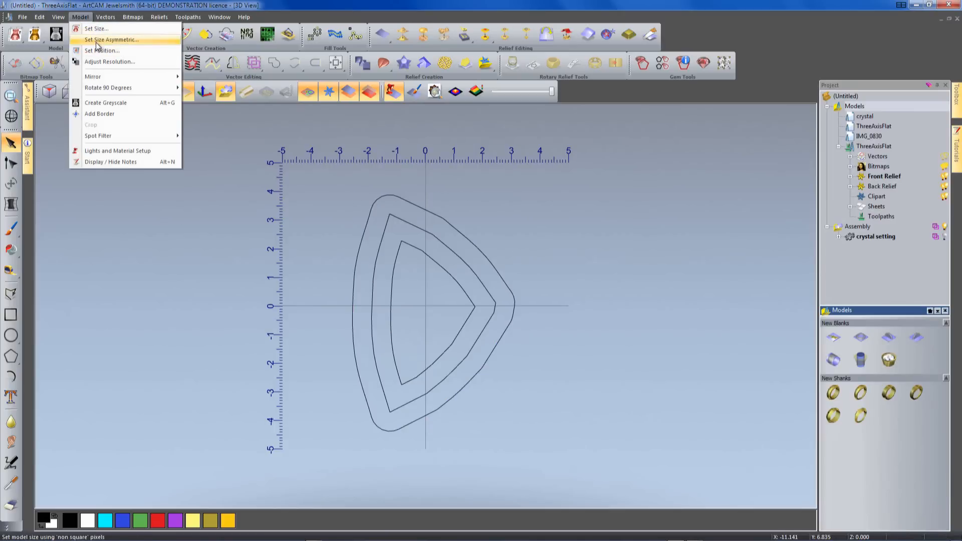
pyautogui.click(105, 61)
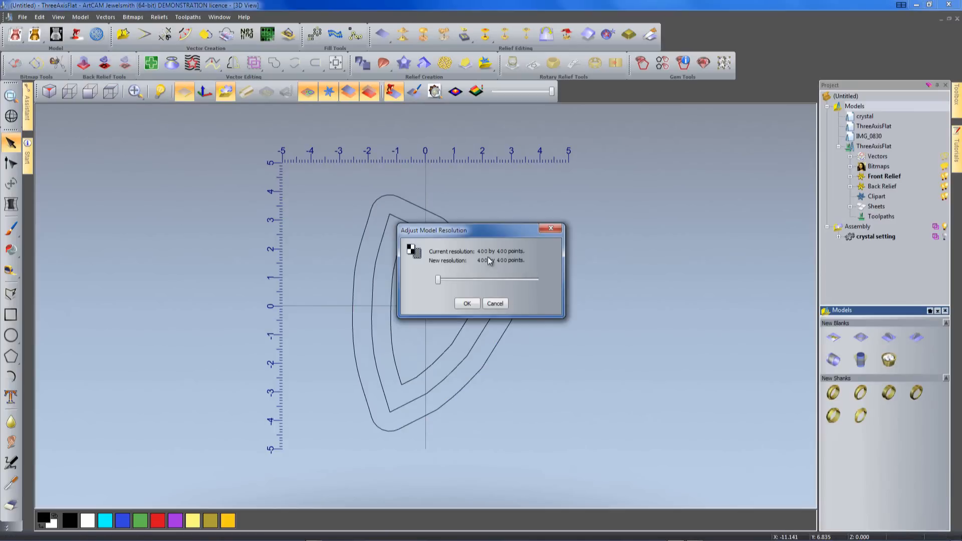
pyautogui.moveTo(439, 282); pyautogui.dragTo(455, 282)
pyautogui.click(466, 303)
pyautogui.click(523, 301)
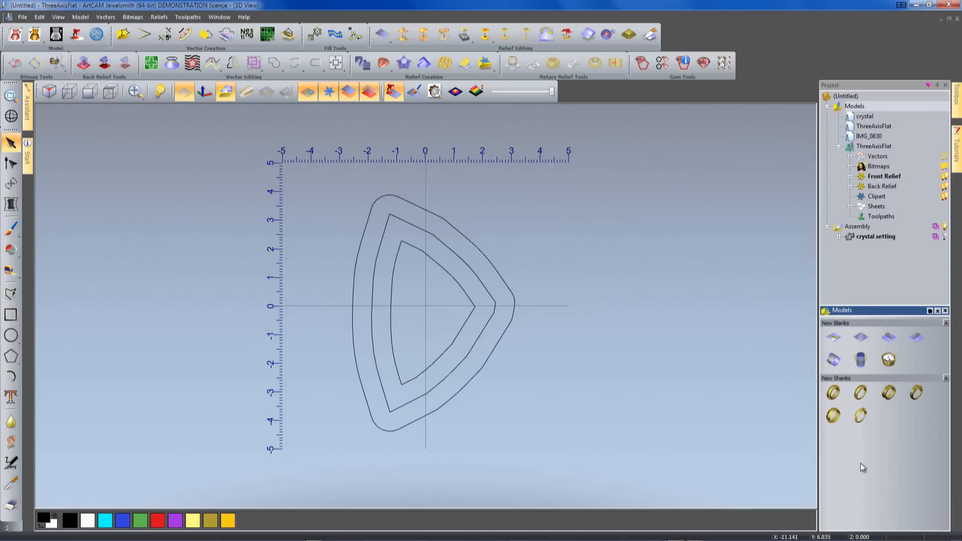
# Add the outer outline's square shape to the relief with an 80-degree angle and 2.5 mm height limit.
pyautogui.click(491, 351)
pyautogui.doubleClick(489, 352)
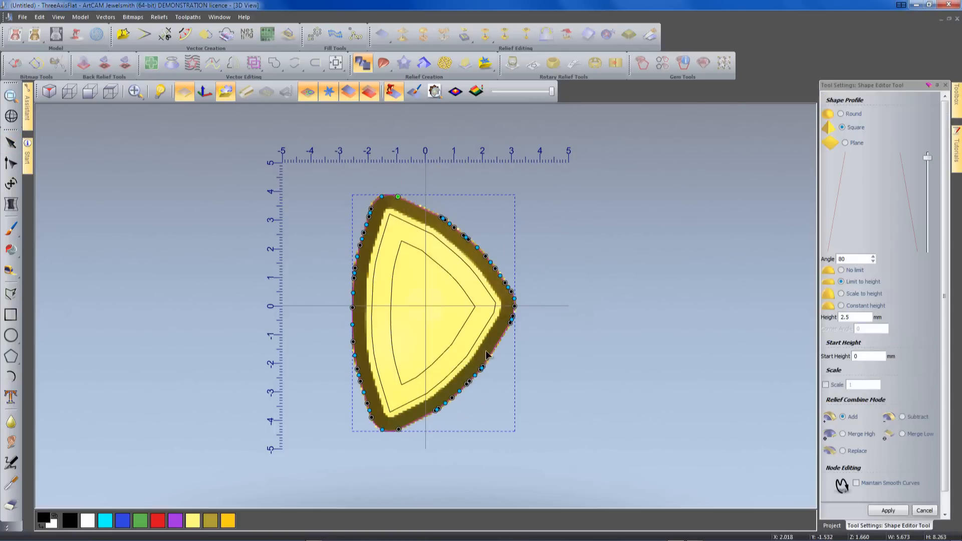
pyautogui.moveTo(528, 464); pyautogui.dragTo(505, 295)
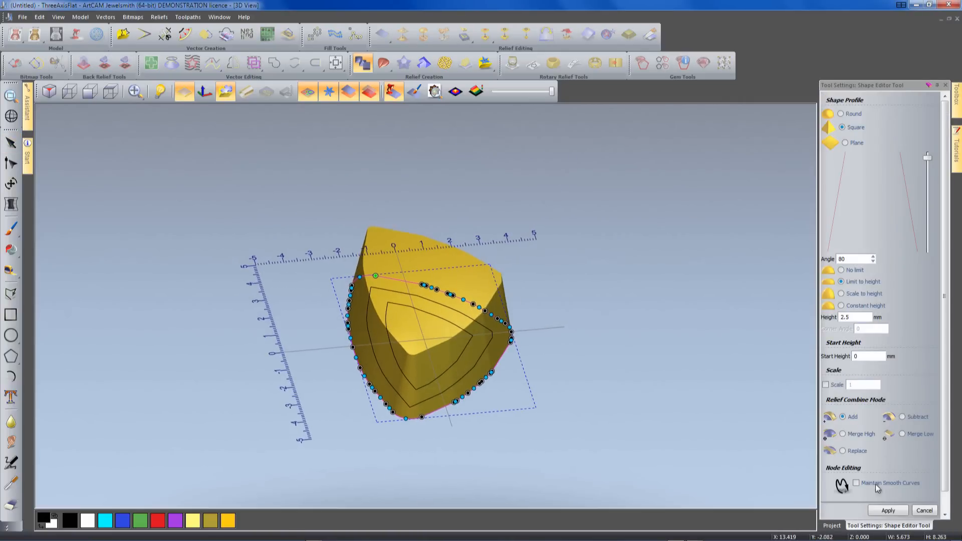
pyautogui.click(887, 510)
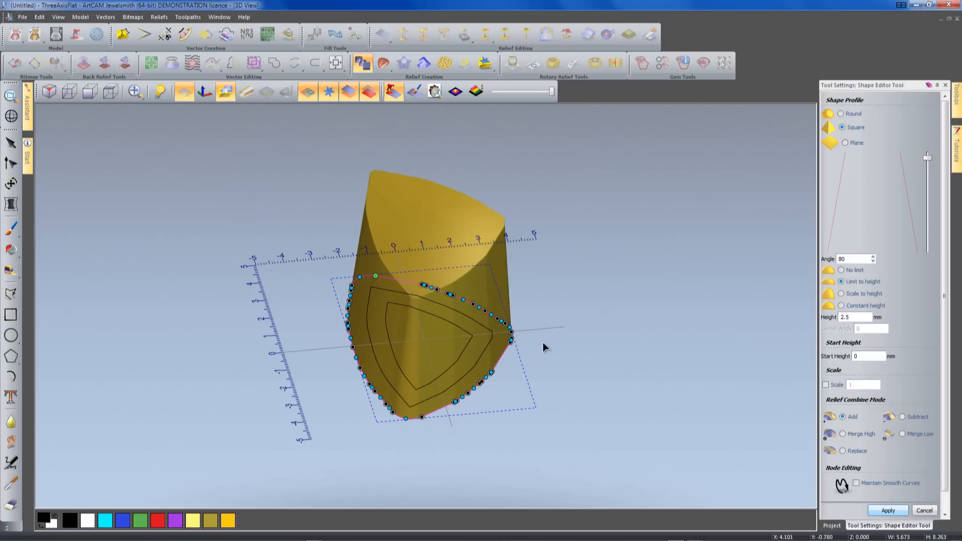
# Recess the middle outline with an added square profile at -81 degrees, limited to a height of 0.5 mm.
pyautogui.click(490, 349)
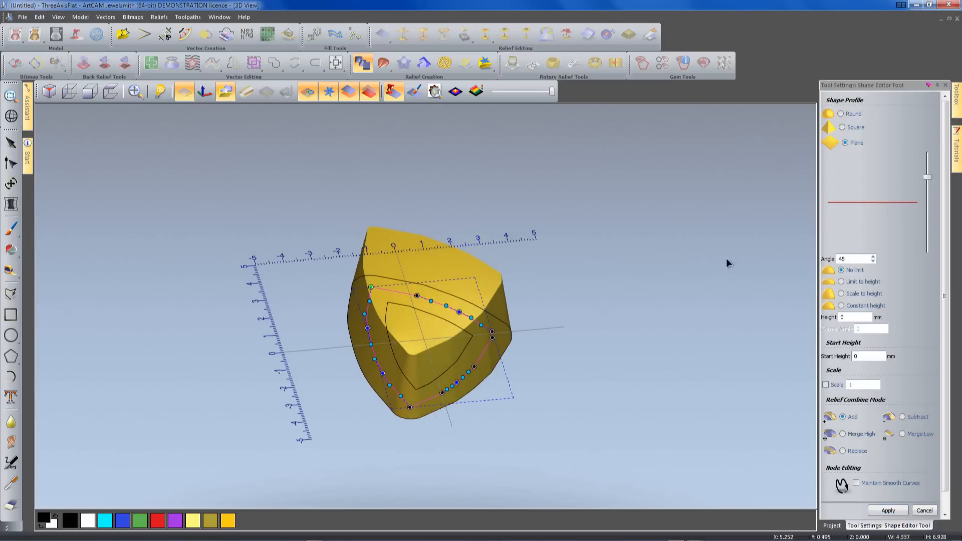
pyautogui.click(842, 128)
pyautogui.moveTo(928, 177); pyautogui.dragTo(927, 219)
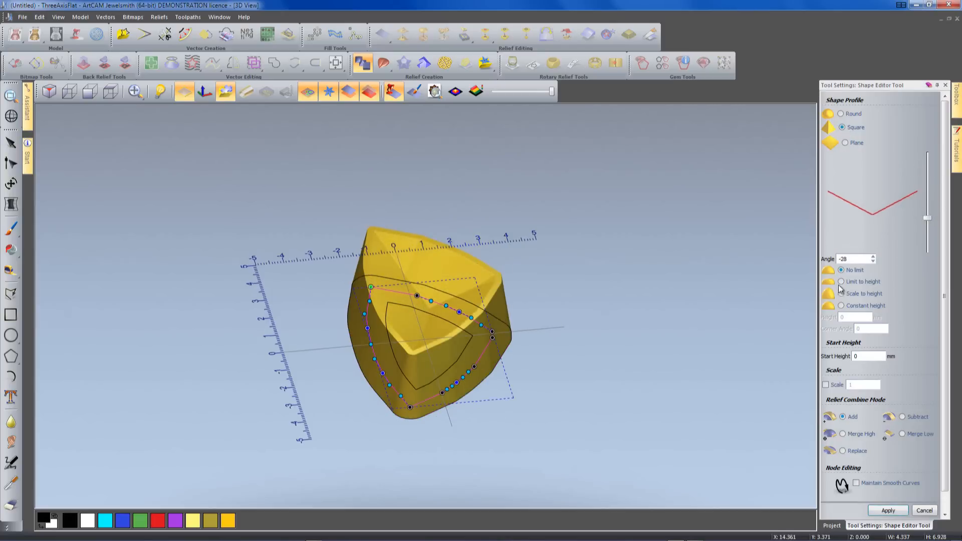
pyautogui.click(842, 283)
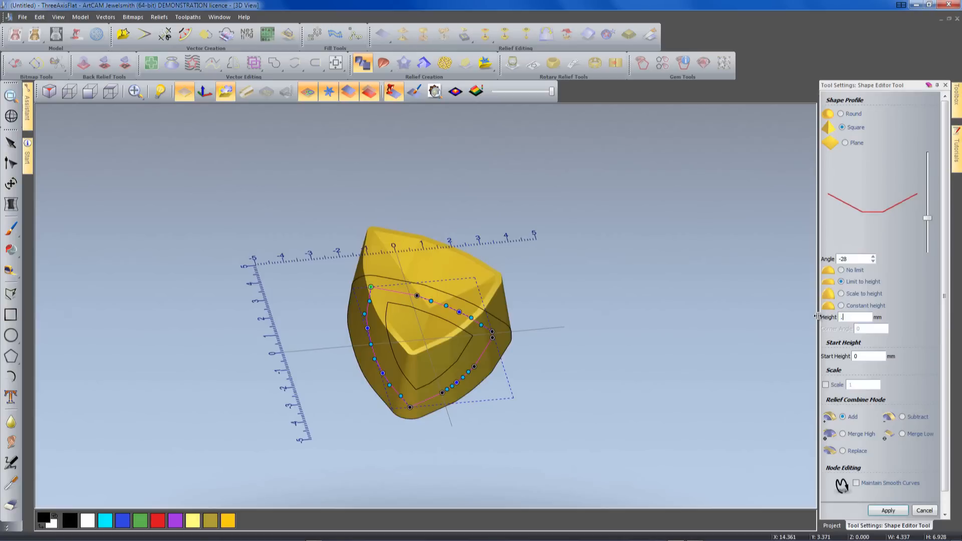
pyautogui.write('.5')
pyautogui.moveTo(929, 217); pyautogui.dragTo(927, 247)
pyautogui.click(889, 510)
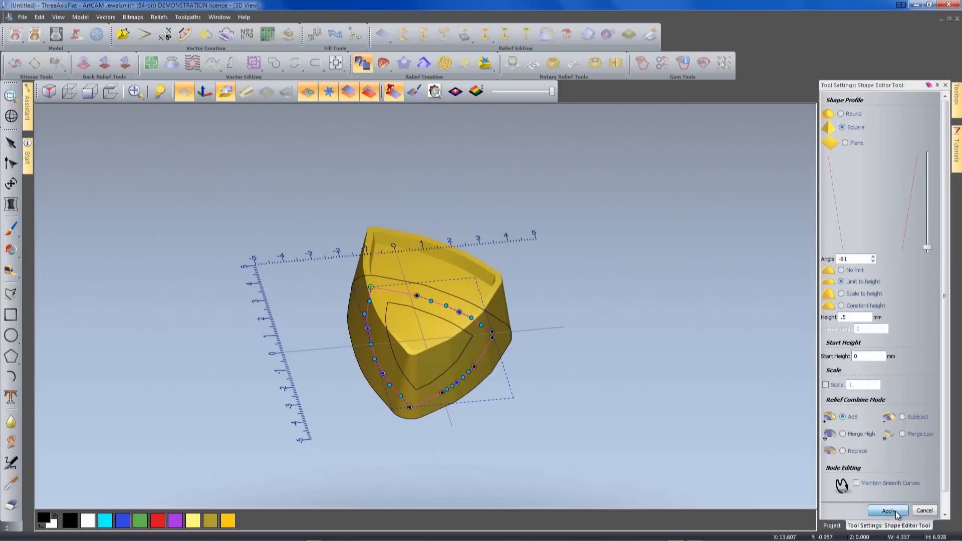
# Cut an opening through the setting inside the innermost outline using a steep negative square profile with no height limit.
pyautogui.click(447, 325)
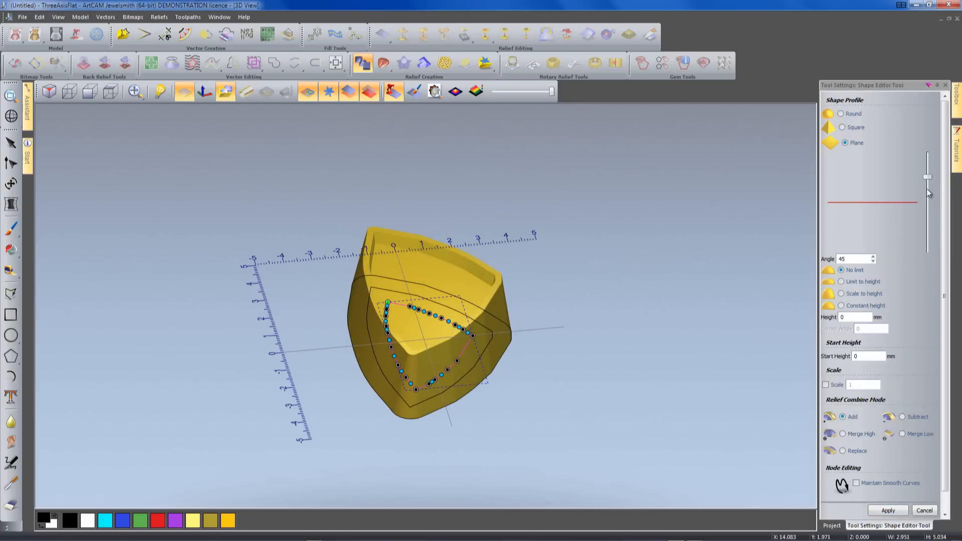
pyautogui.click(849, 128)
pyautogui.moveTo(931, 178); pyautogui.dragTo(913, 248)
pyautogui.click(891, 513)
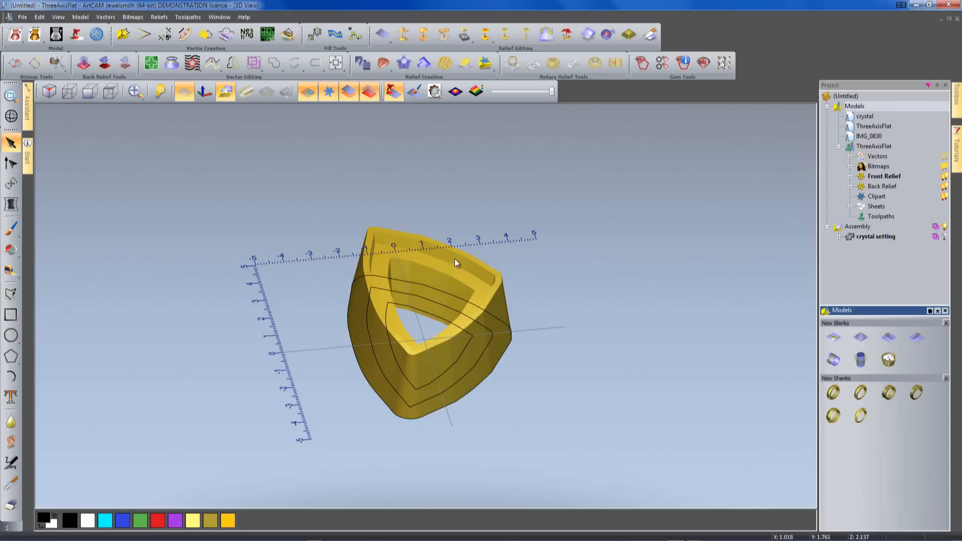
pyautogui.moveTo(624, 465); pyautogui.dragTo(640, 273)
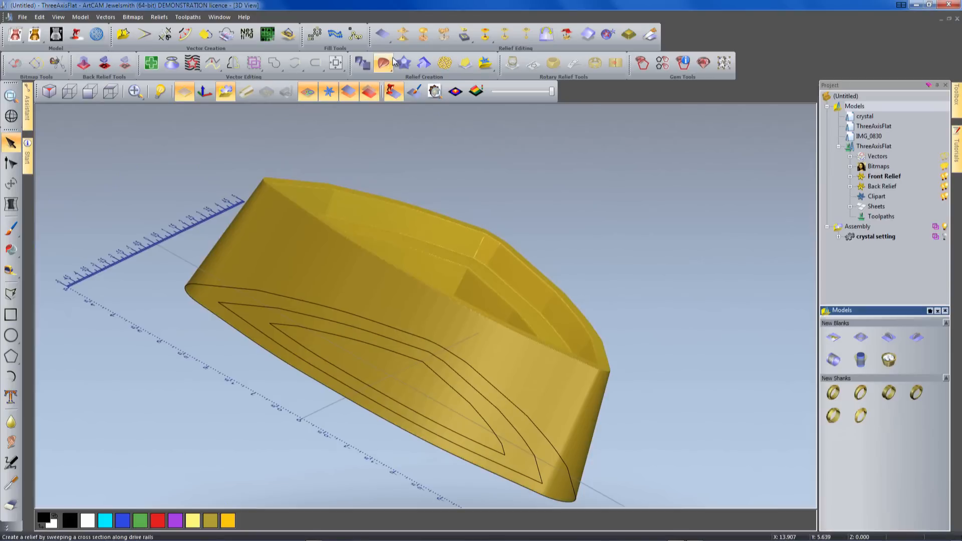
pyautogui.click(403, 34)
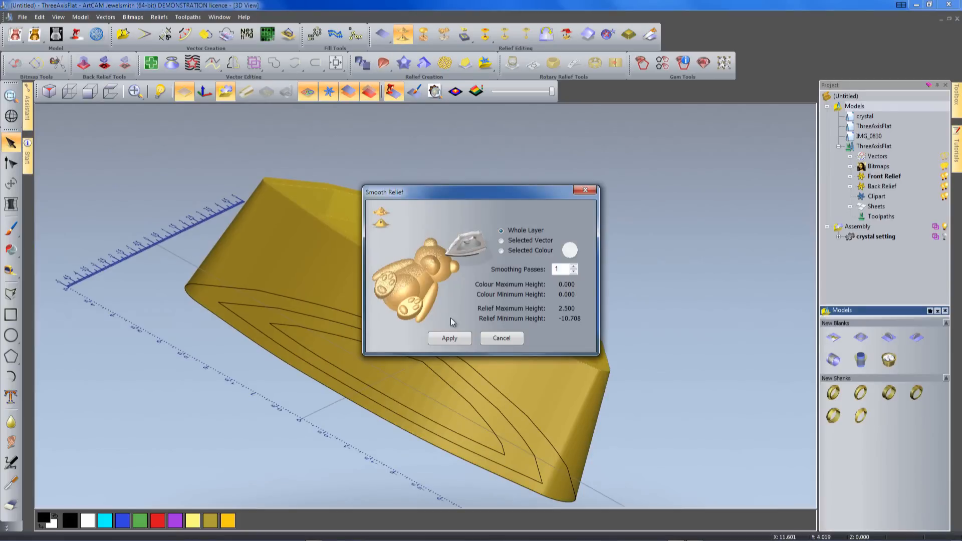
pyautogui.click(501, 337)
# Hide the vectors and show the whole triangular setting in a tilted 3D view.
pyautogui.moveTo(519, 340); pyautogui.dragTo(350, 256)
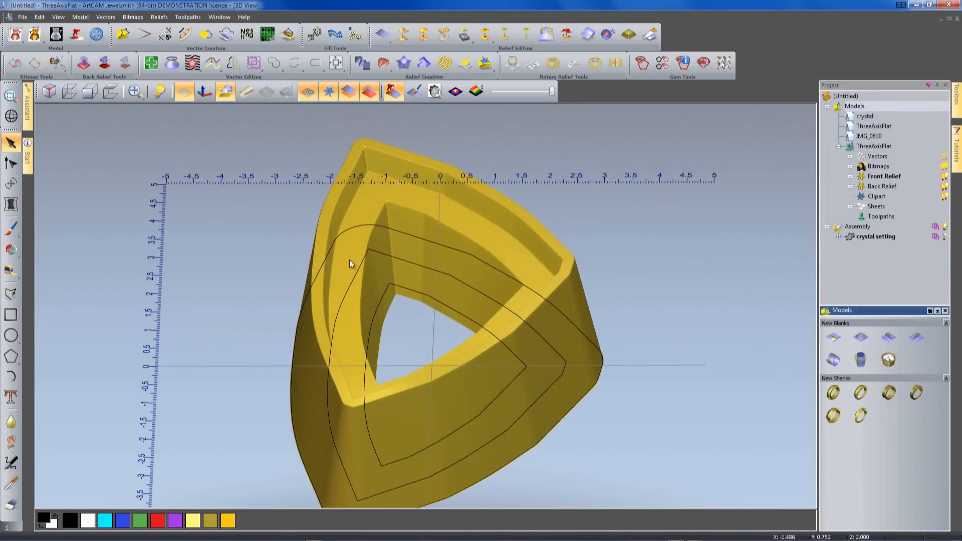
pyautogui.scroll(-3, 393, 300)
pyautogui.moveTo(393, 300); pyautogui.dragTo(230, 116)
pyautogui.click(308, 92)
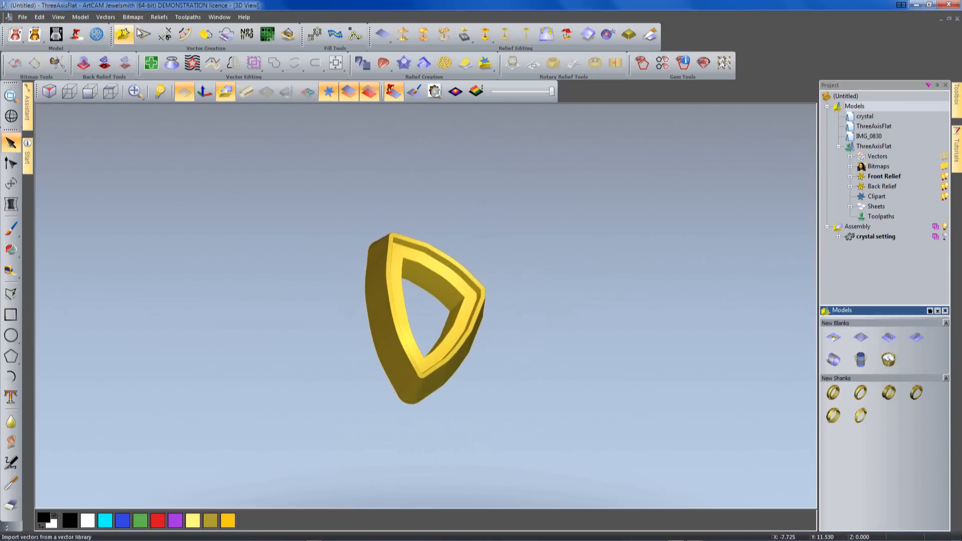
# Create a 0.001 mm tolerance triangle mesh closed with the back relief and add it to the project as "sapphire setting".
pyautogui.click(97, 34)
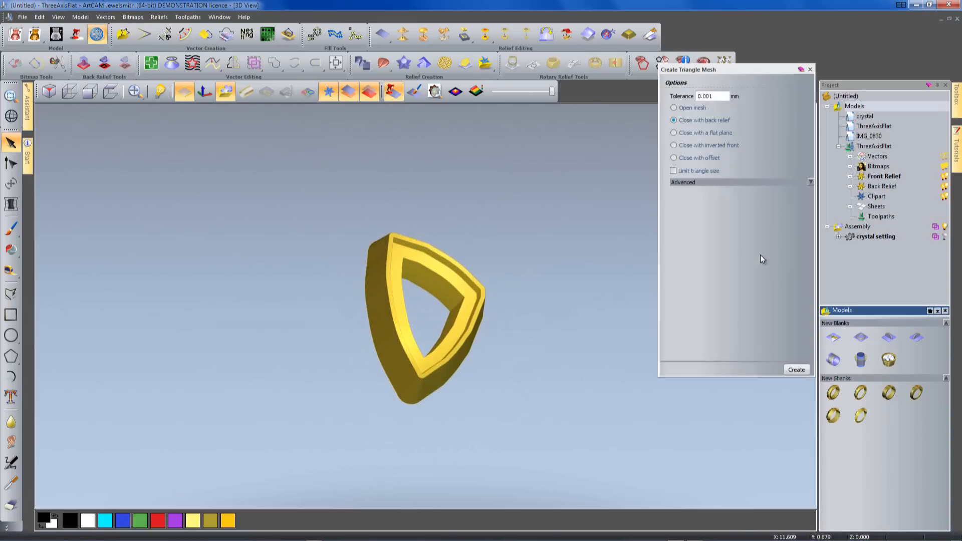
pyautogui.click(798, 370)
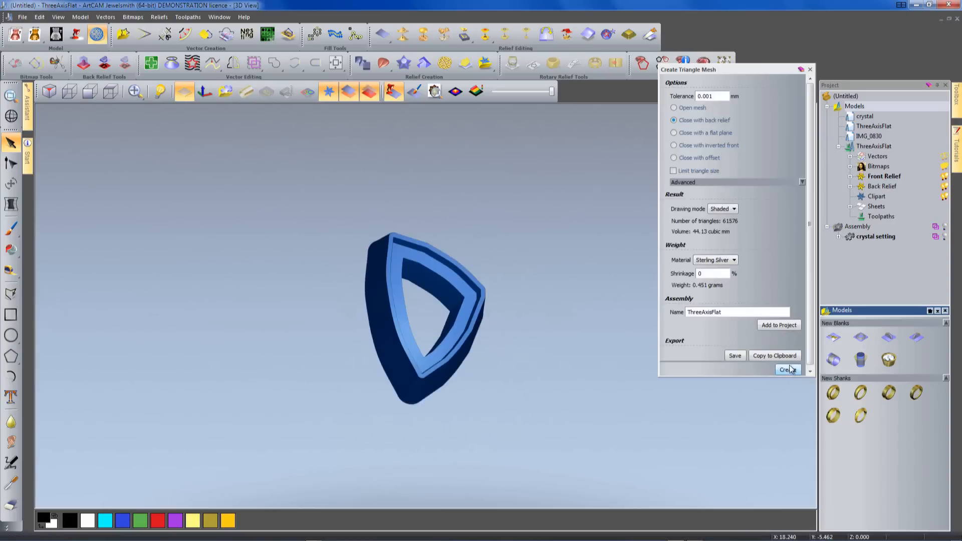
pyautogui.doubleClick(731, 314)
pyautogui.write('sapphire setting')
pyautogui.click(777, 325)
pyautogui.click(795, 247)
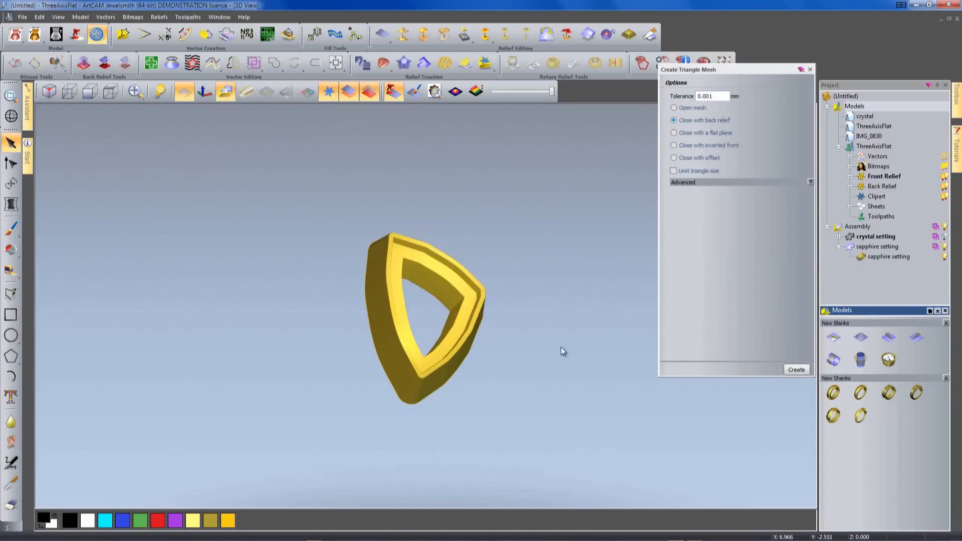
pyautogui.click(810, 70)
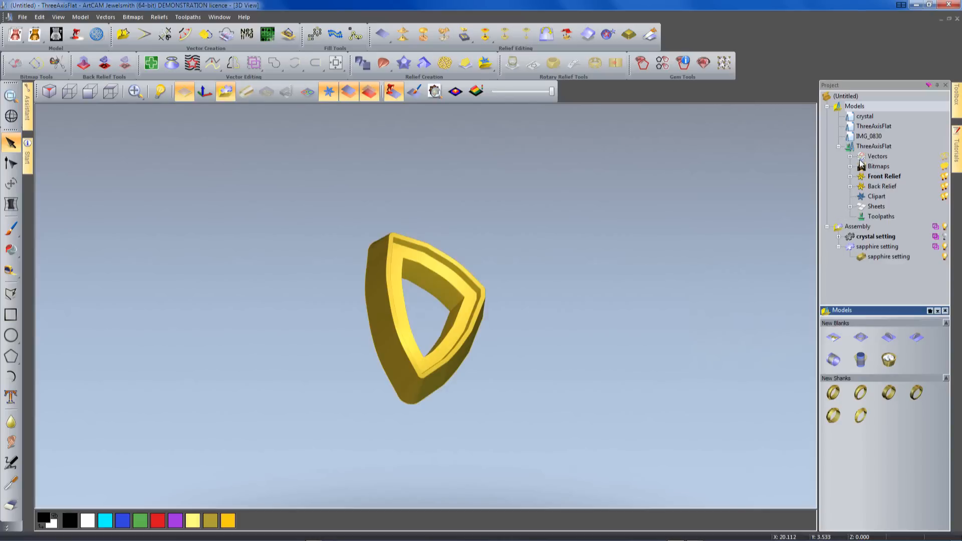
pyautogui.click(839, 246)
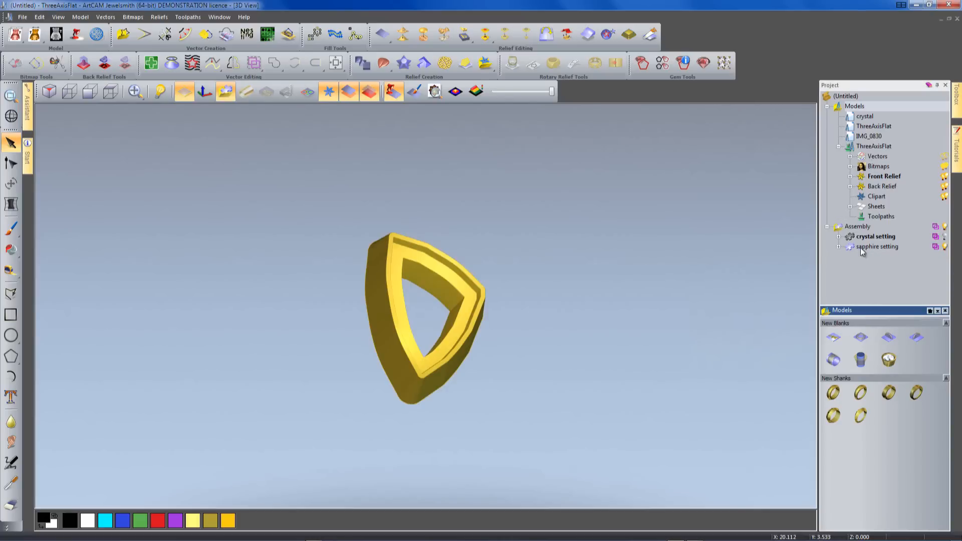
# Add the triangle sapphire from the gem library as a child of the sapphire setting, keeping the offered size of 4.268 by 6.97 by 2.162.
pyautogui.click(891, 247)
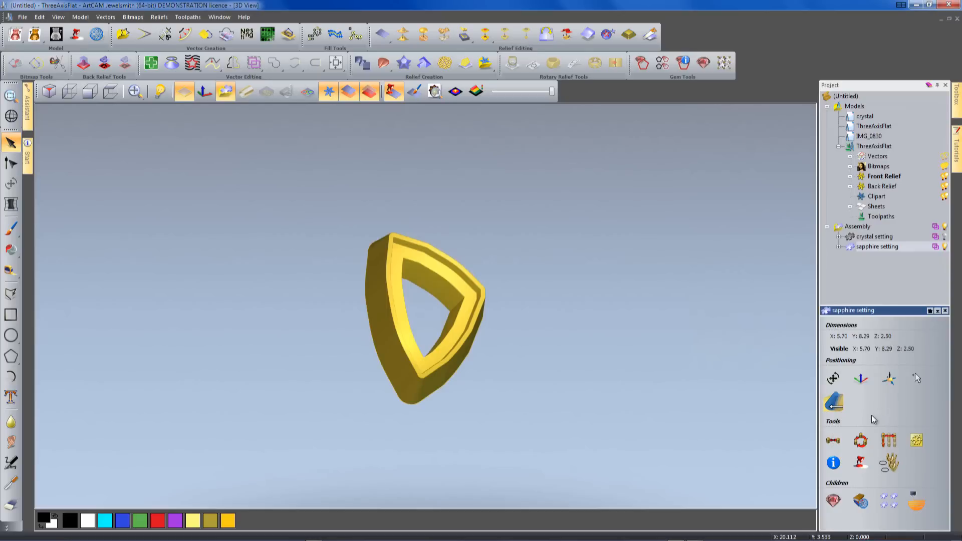
pyautogui.click(833, 500)
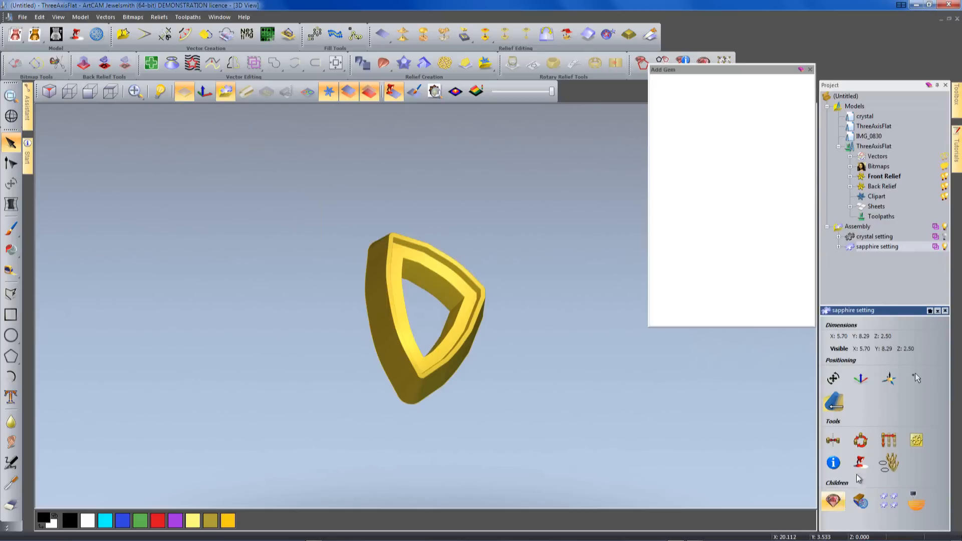
pyautogui.moveTo(810, 161); pyautogui.dragTo(807, 276)
pyautogui.click(778, 255)
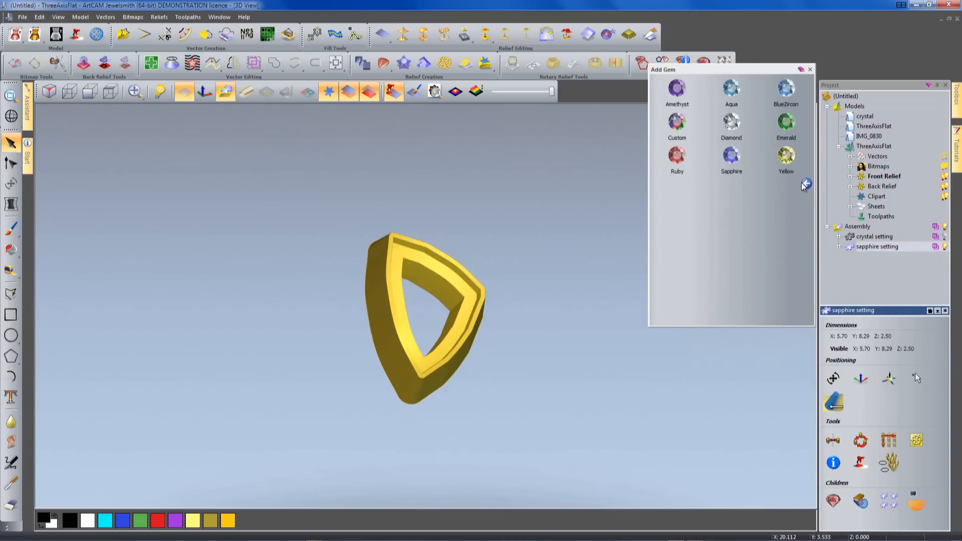
pyautogui.click(806, 184)
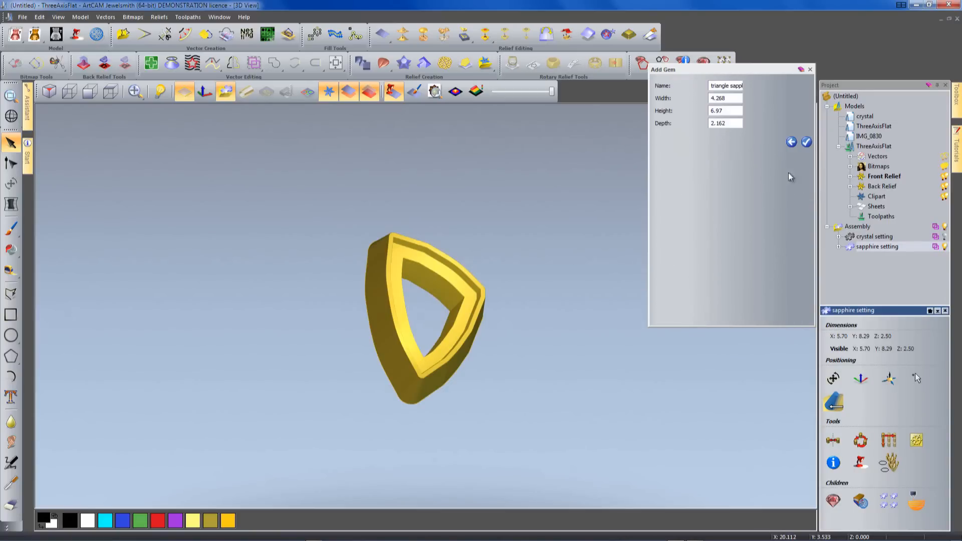
pyautogui.click(806, 142)
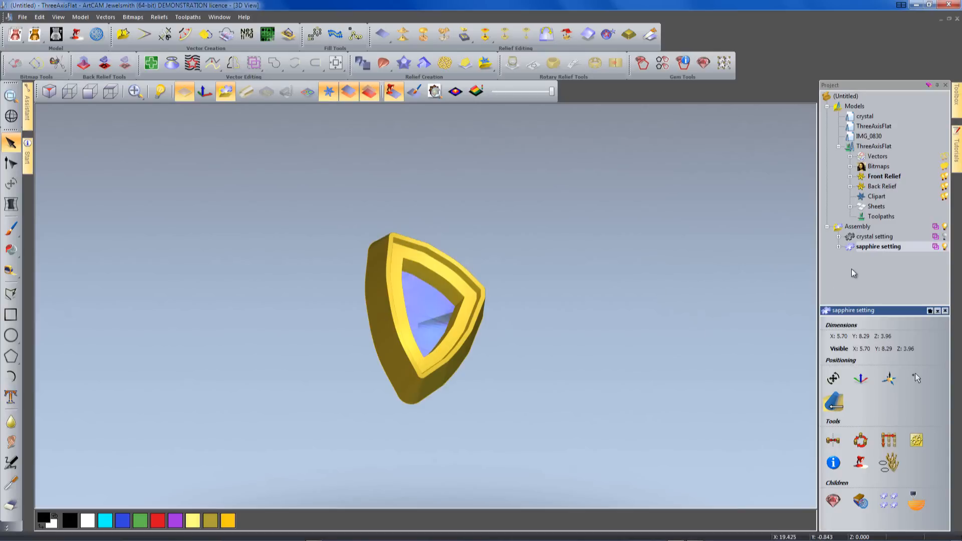
# Move the triangle sapphire along Z into the top recess of its setting, finishing with a downward shift of about 0.44 mm.
pyautogui.click(833, 378)
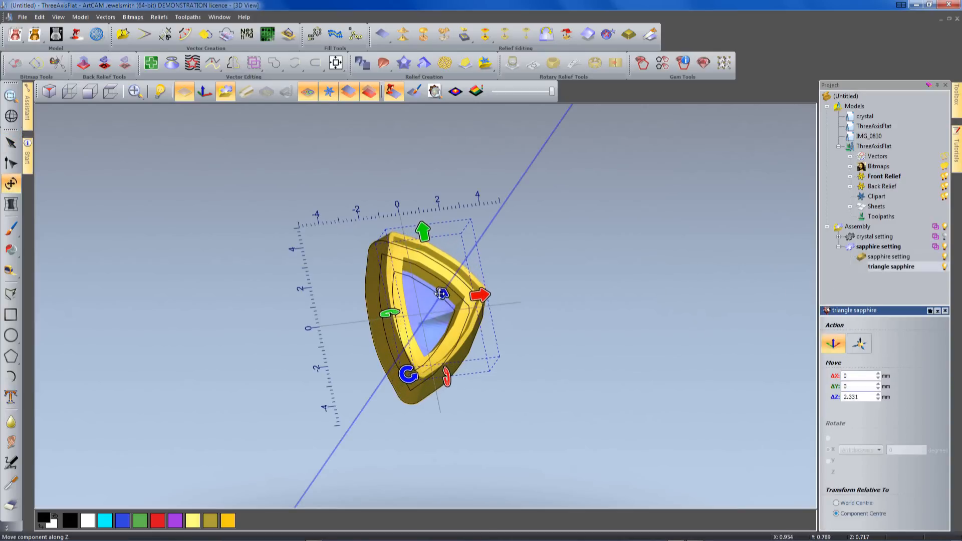
pyautogui.moveTo(441, 292); pyautogui.dragTo(441, 293)
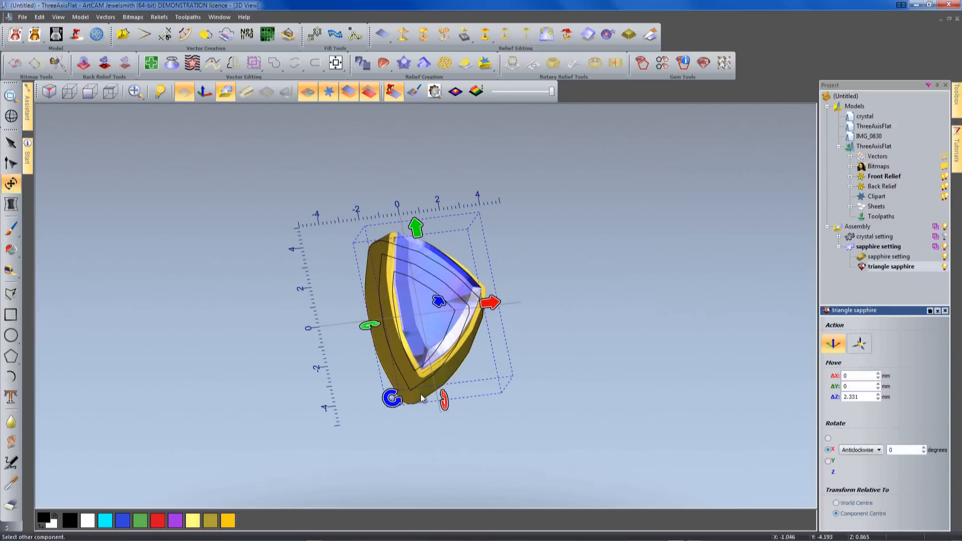
pyautogui.moveTo(455, 436); pyautogui.dragTo(495, 403)
pyautogui.moveTo(490, 383)
pyautogui.mouseDown(button='middle')
pyautogui.moveTo(496, 351)
pyautogui.moveTo(486, 336)
pyautogui.moveTo(476, 385)
pyautogui.mouseUp(button='middle')
pyautogui.moveTo(432, 327); pyautogui.dragTo(443, 346)
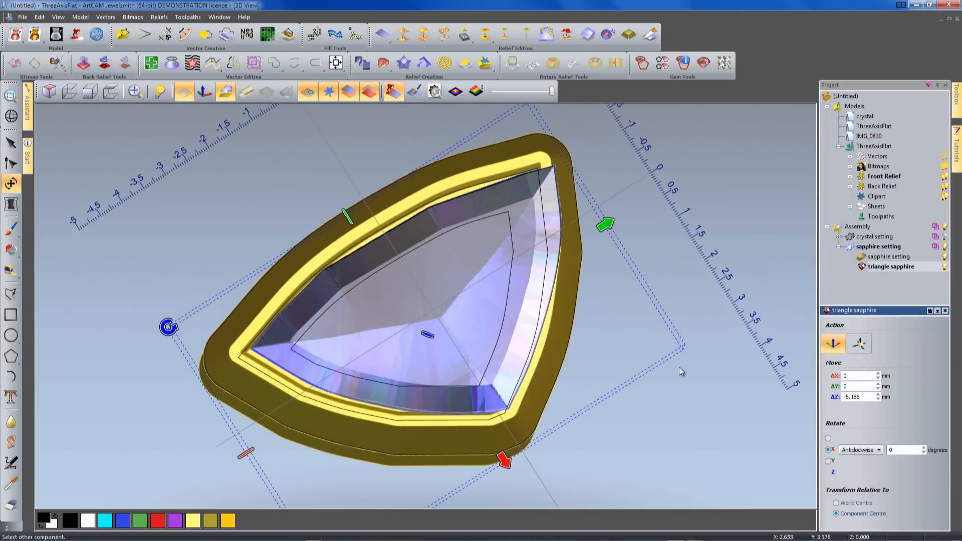
pyautogui.moveTo(666, 375); pyautogui.dragTo(647, 323, button='middle')
pyautogui.click(434, 293)
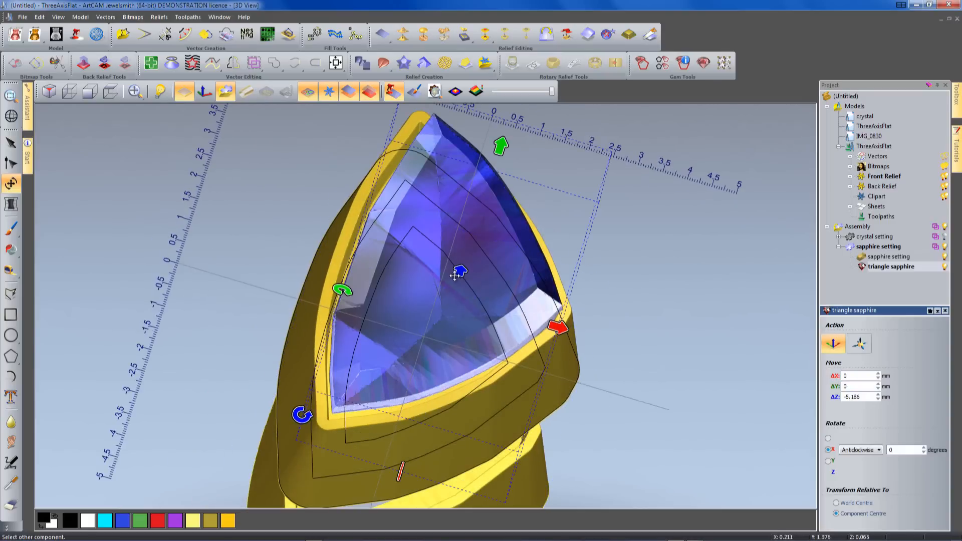
pyautogui.moveTo(460, 273); pyautogui.dragTo(457, 284)
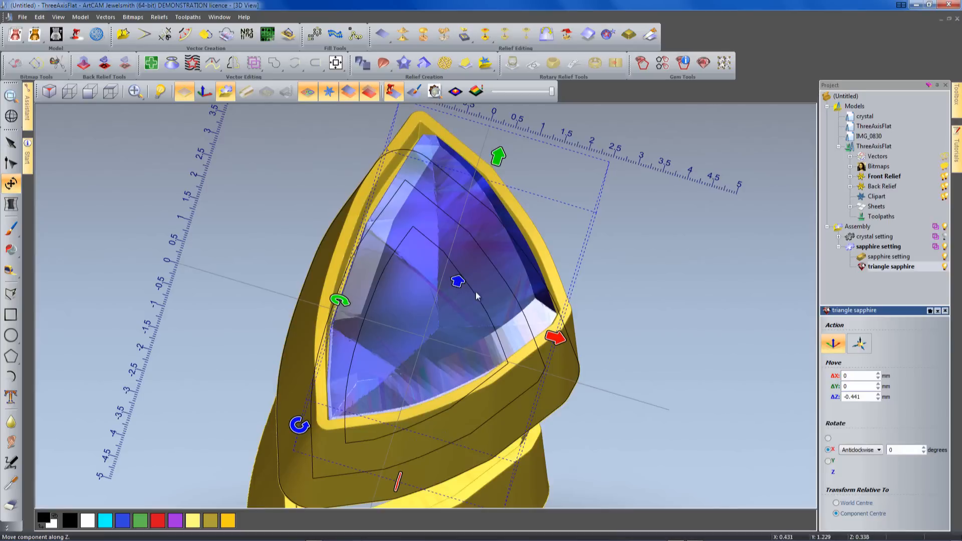
# Fine-tune the gem's fit in the recess with shifts of about -0.105 mm in X, -0.055 mm in Y and 0.16 mm in Z.
pyautogui.moveTo(556, 338); pyautogui.dragTo(550, 337)
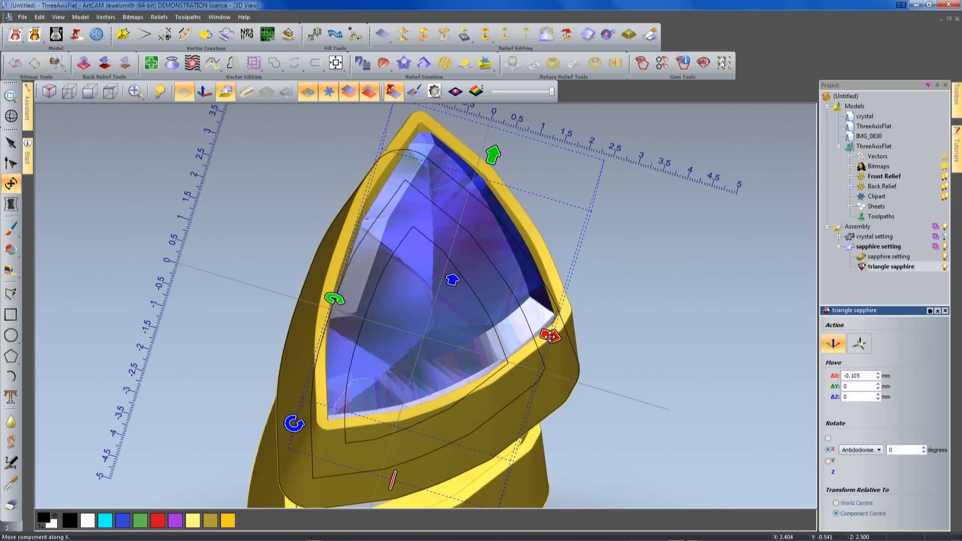
pyautogui.moveTo(609, 294); pyautogui.dragTo(476, 200)
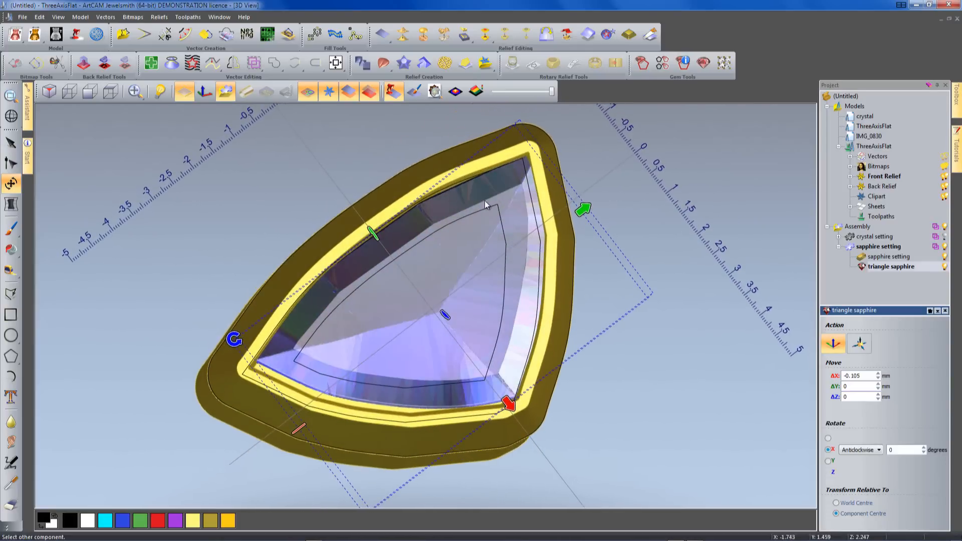
pyautogui.moveTo(585, 209); pyautogui.dragTo(579, 213)
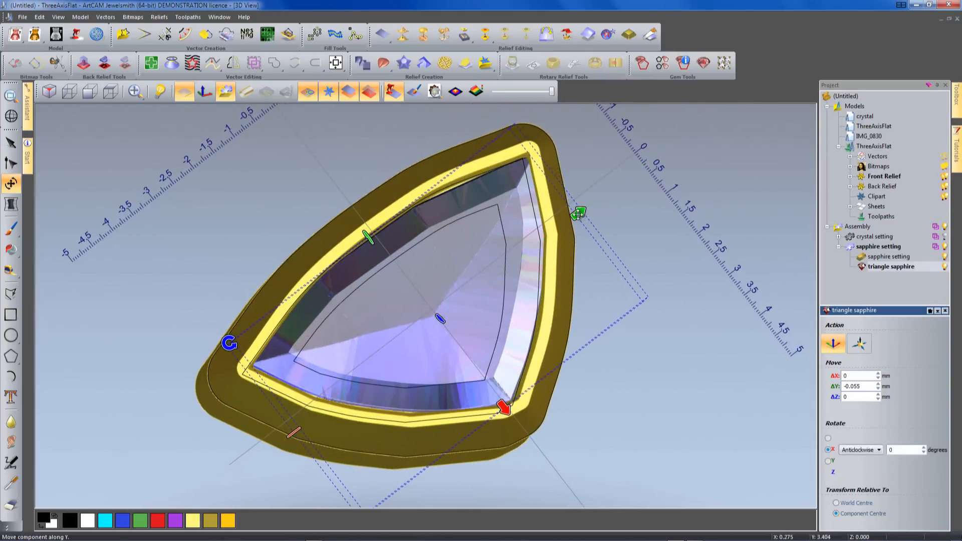
pyautogui.moveTo(503, 452); pyautogui.dragTo(439, 234)
pyautogui.moveTo(421, 305); pyautogui.dragTo(452, 369)
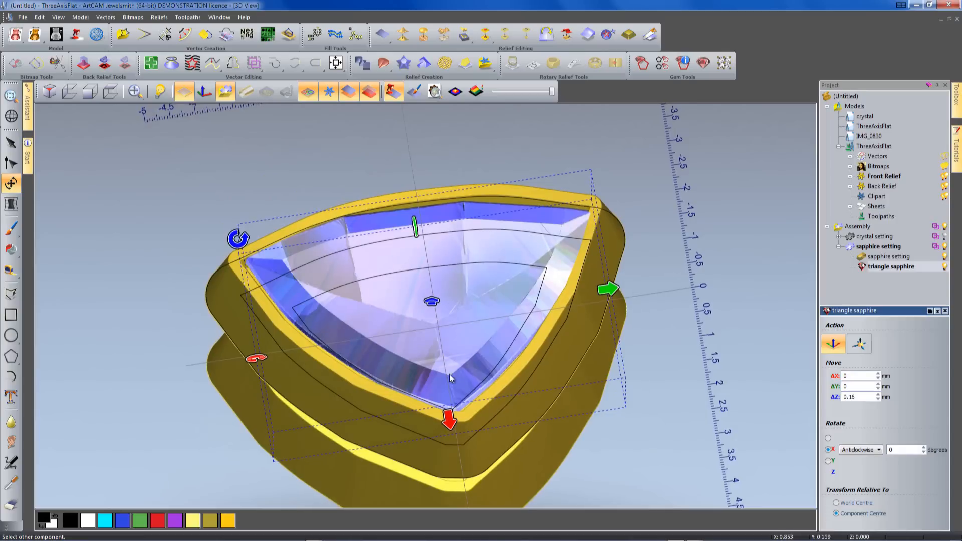
# Hide the front and back reliefs and raise the sapphire setting mesh about 5.24 mm along Z until it surrounds the gem.
pyautogui.scroll(-5, 461, 391)
pyautogui.moveTo(470, 408); pyautogui.dragTo(516, 356)
pyautogui.click(540, 369)
pyautogui.moveTo(529, 395); pyautogui.dragTo(454, 398)
pyautogui.click(452, 405)
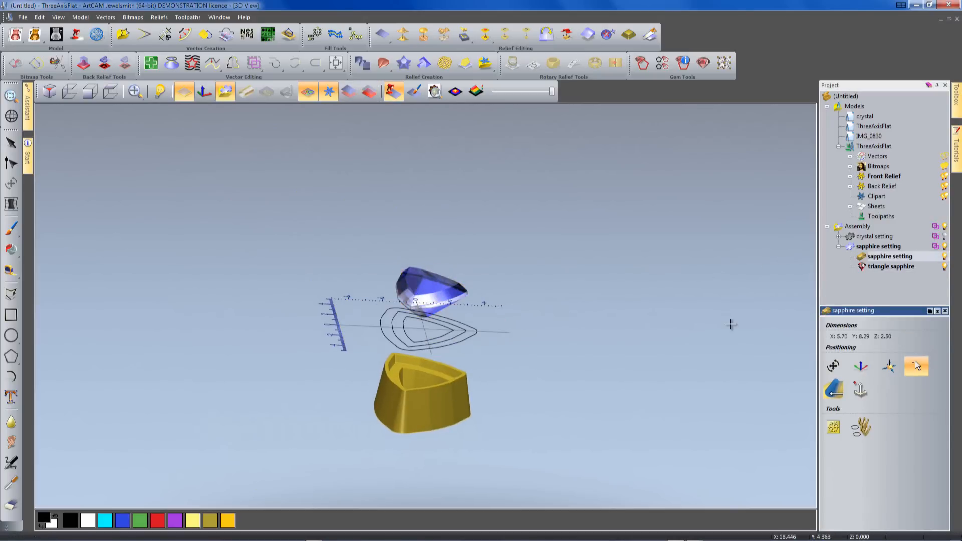
pyautogui.click(834, 366)
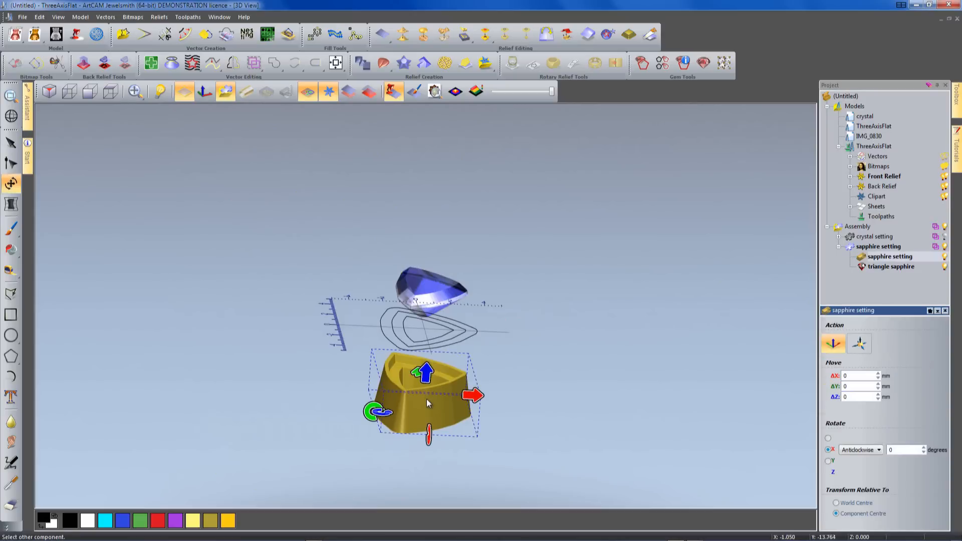
pyautogui.moveTo(428, 374); pyautogui.dragTo(436, 287)
pyautogui.moveTo(596, 344); pyautogui.dragTo(509, 292)
pyautogui.moveTo(454, 419); pyautogui.dragTo(535, 364)
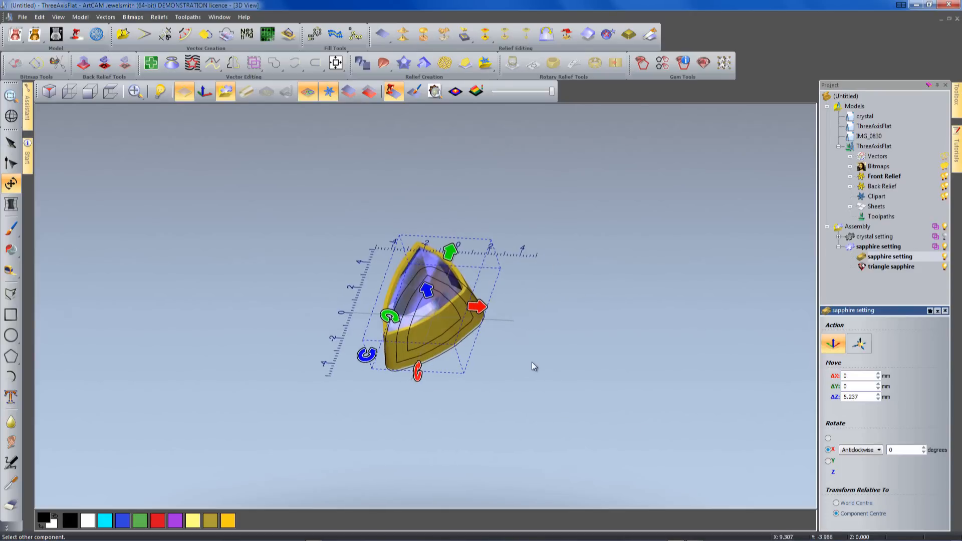
pyautogui.click(542, 360)
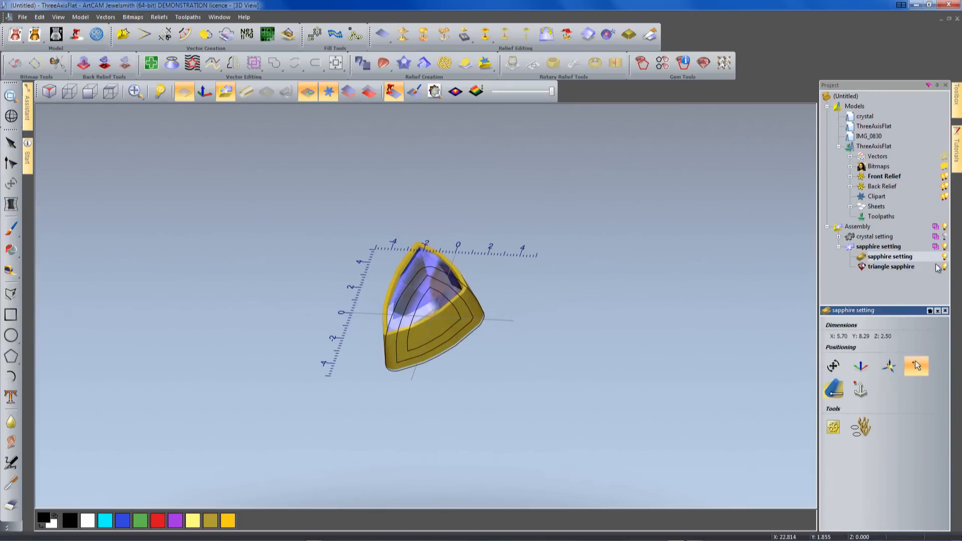
# Collapse the sapphire setting in the assembly and switch its grouping mode so the setting and gem act as one.
pyautogui.click(839, 246)
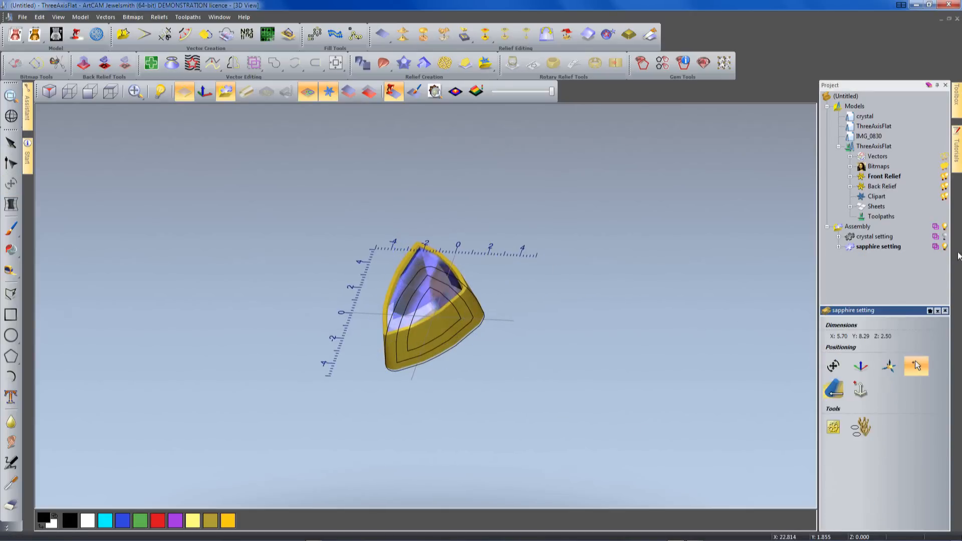
pyautogui.click(936, 247)
pyautogui.moveTo(571, 354); pyautogui.dragTo(478, 385)
# Show the crystal setting in the 3D view and hide the sapphire setting.
pyautogui.click(944, 237)
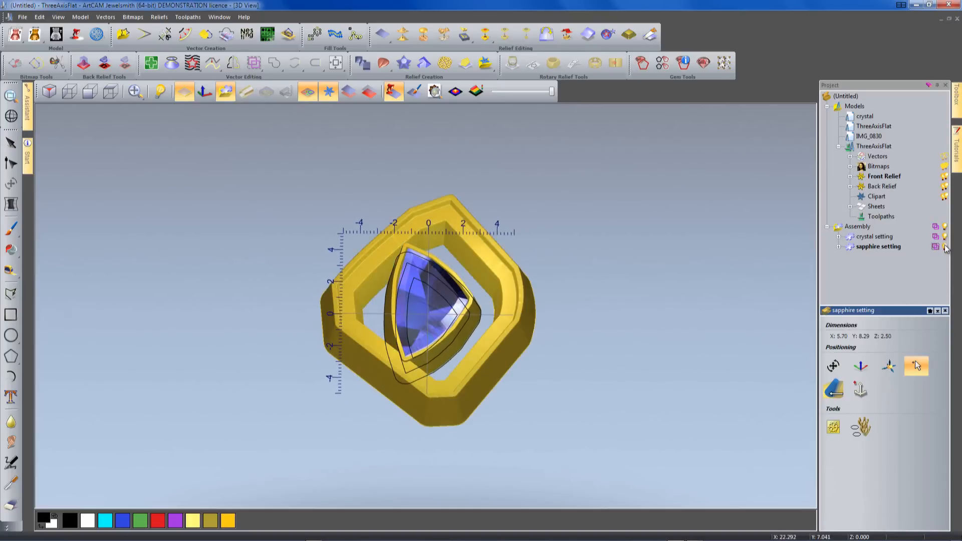
pyautogui.click(944, 246)
pyautogui.moveTo(590, 386); pyautogui.dragTo(596, 389)
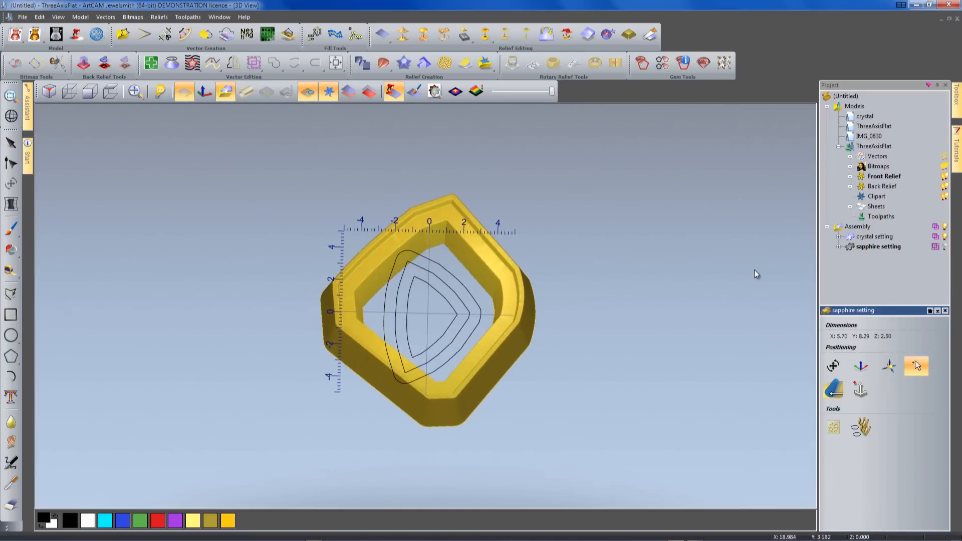
# Add the crystal gem from the library to the crystal setting at its offered size, using the saved custom pale yellow colour.
pyautogui.click(873, 236)
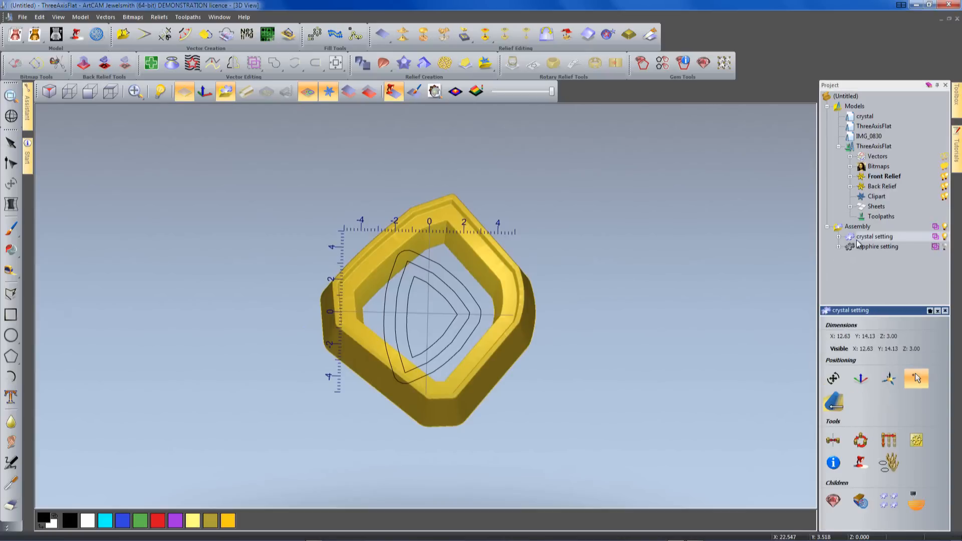
pyautogui.click(839, 238)
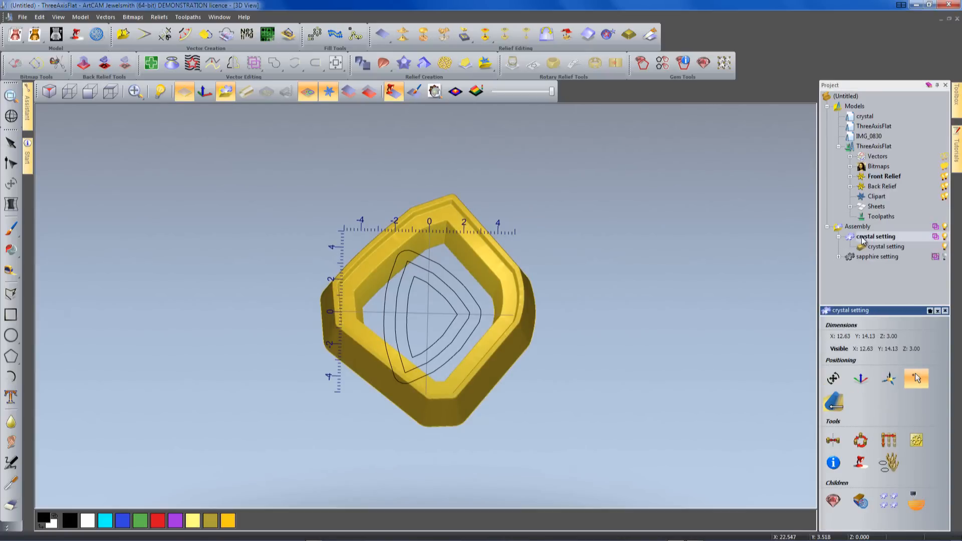
pyautogui.click(834, 500)
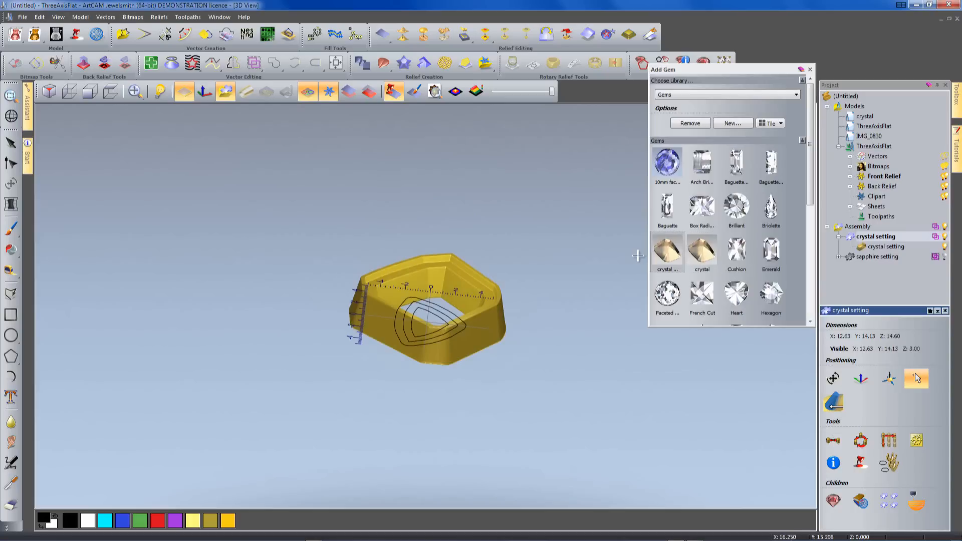
pyautogui.click(666, 261)
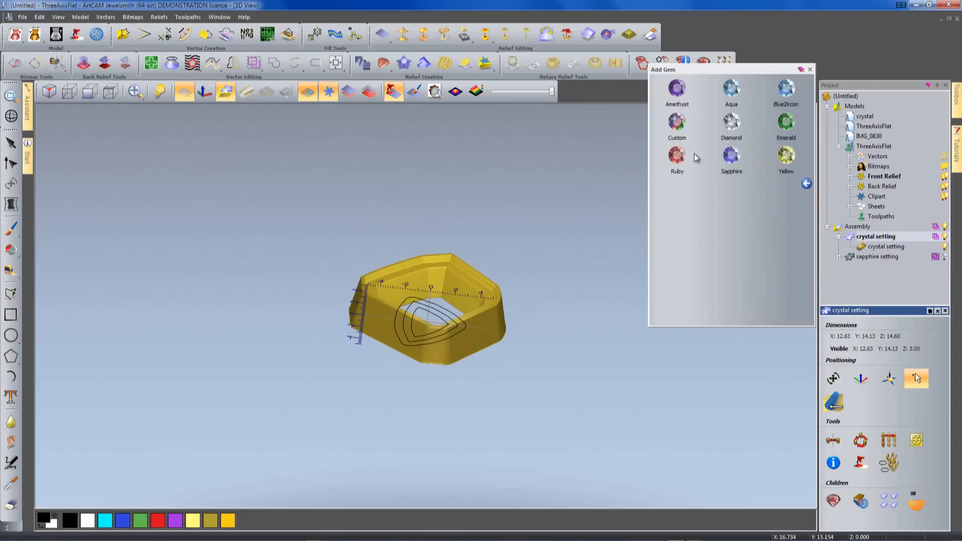
pyautogui.click(684, 128)
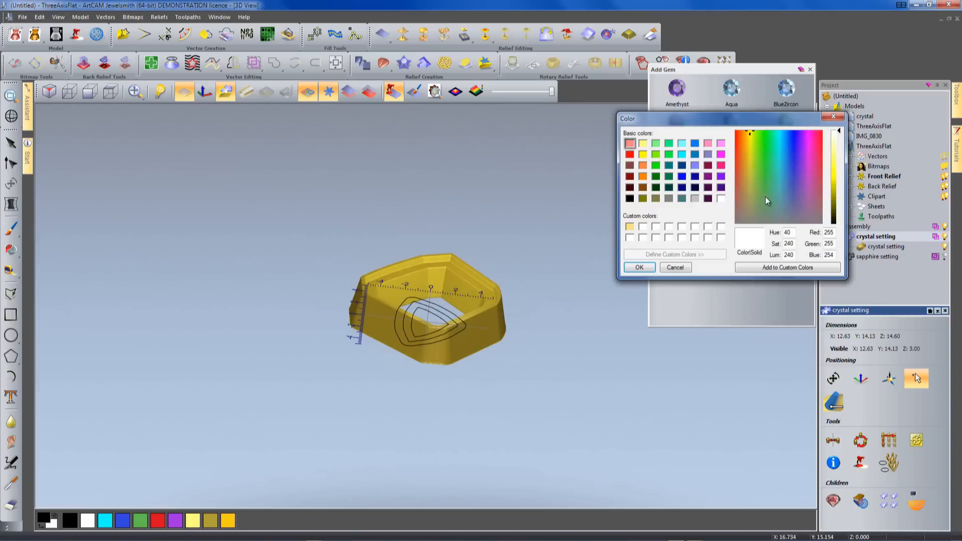
pyautogui.click(639, 268)
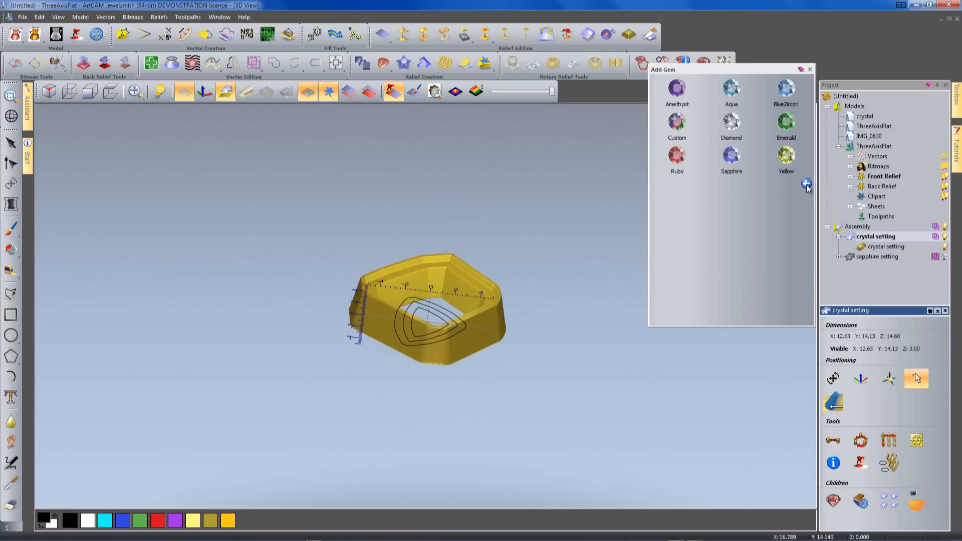
pyautogui.click(681, 129)
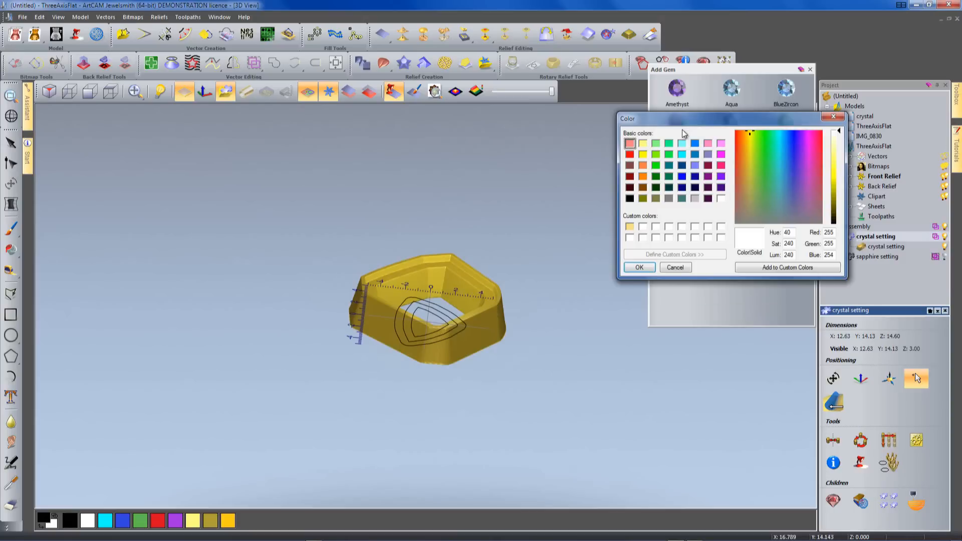
pyautogui.click(630, 226)
pyautogui.click(639, 267)
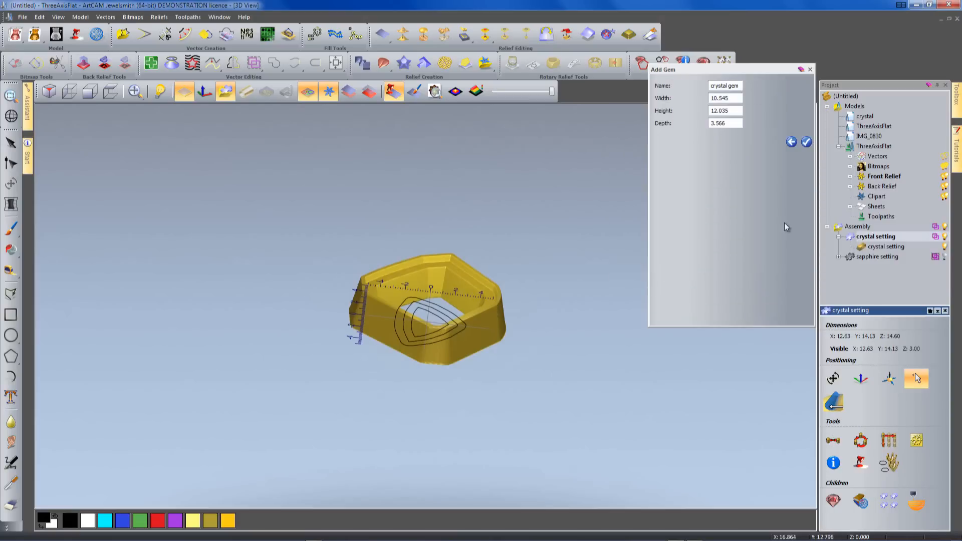
pyautogui.click(806, 143)
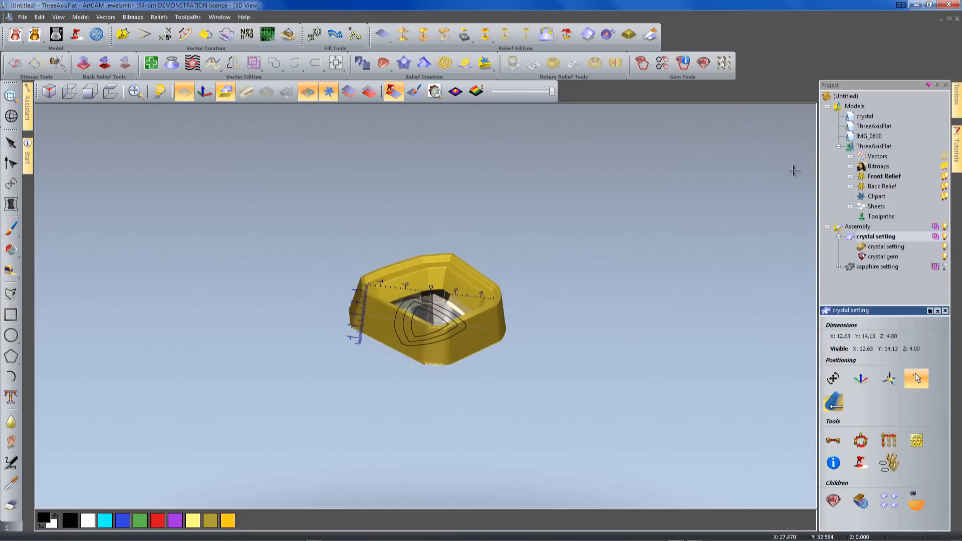
# Raise the crystal gem along Z until it sits in the seat of the crystal setting.
pyautogui.click(878, 259)
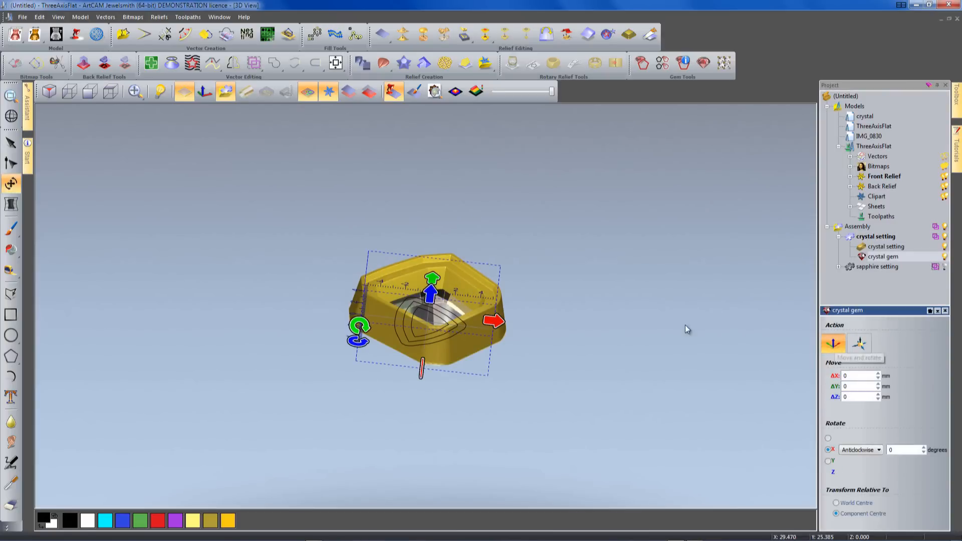
pyautogui.moveTo(430, 292); pyautogui.dragTo(436, 260)
pyautogui.moveTo(561, 250); pyautogui.dragTo(516, 294)
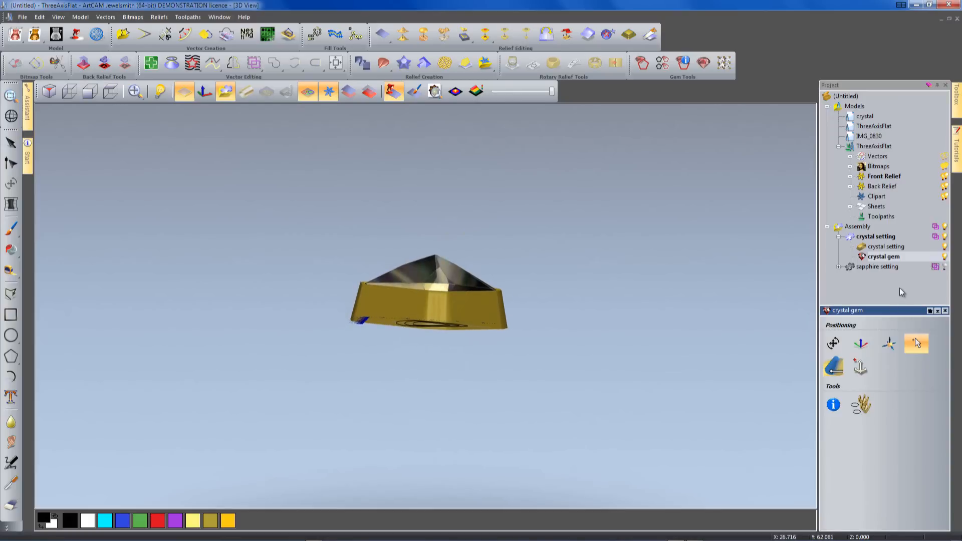
# Collapse the crystal setting in the assembly and switch its grouping mode so the mesh and crystal gem act as one.
pyautogui.click(838, 237)
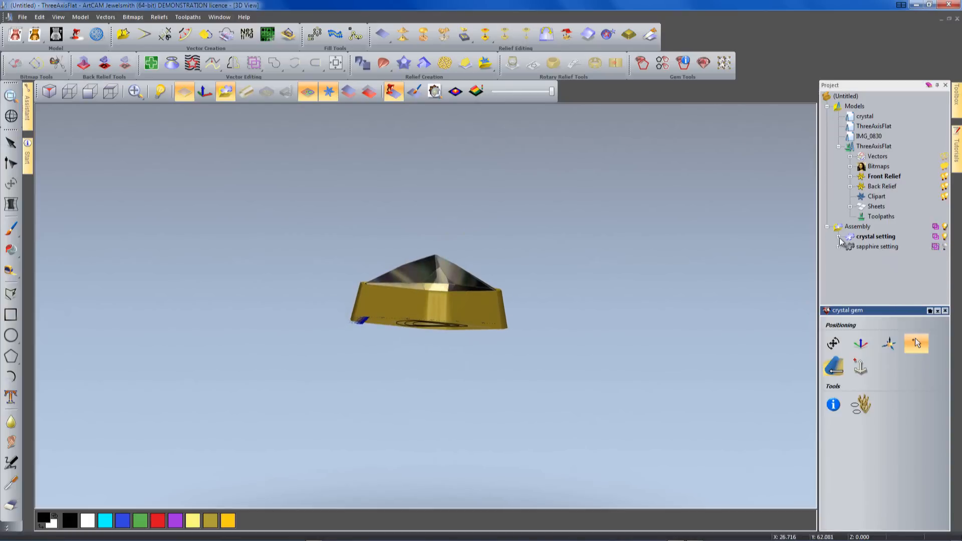
pyautogui.click(936, 238)
pyautogui.moveTo(415, 292); pyautogui.dragTo(446, 326)
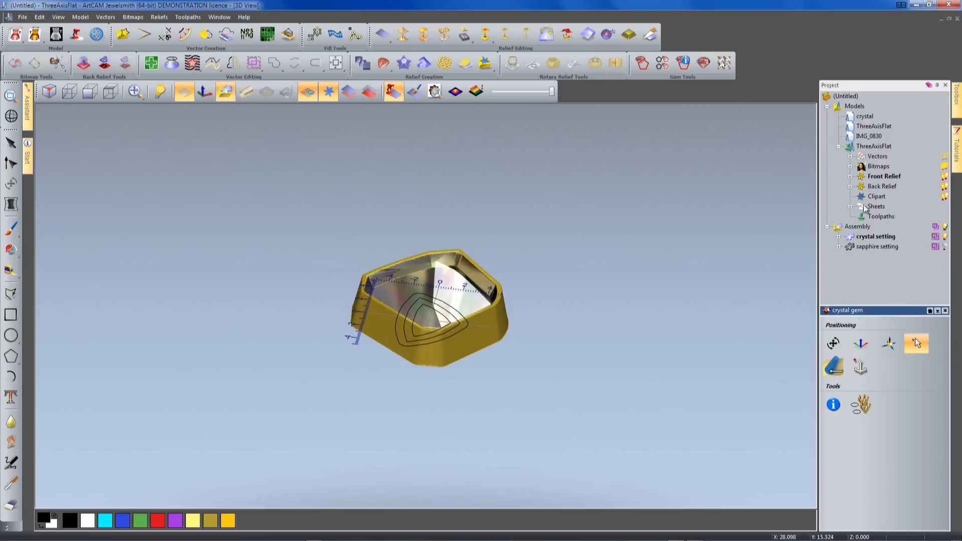
# Start a new tapered round ring shank using the AlcamiCollets standard, size N, with a resolution of 30 pix/mm.
pyautogui.click(855, 106)
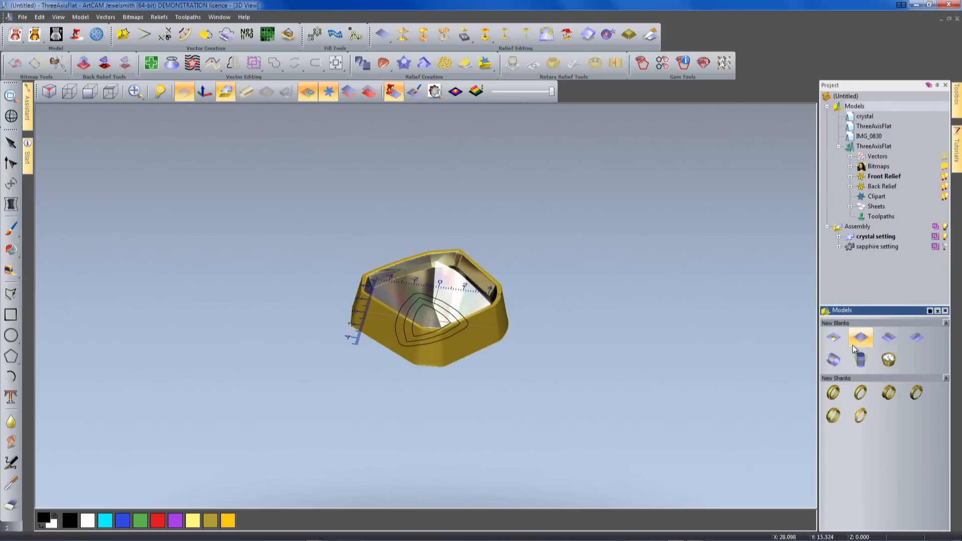
pyautogui.click(861, 394)
pyautogui.click(907, 352)
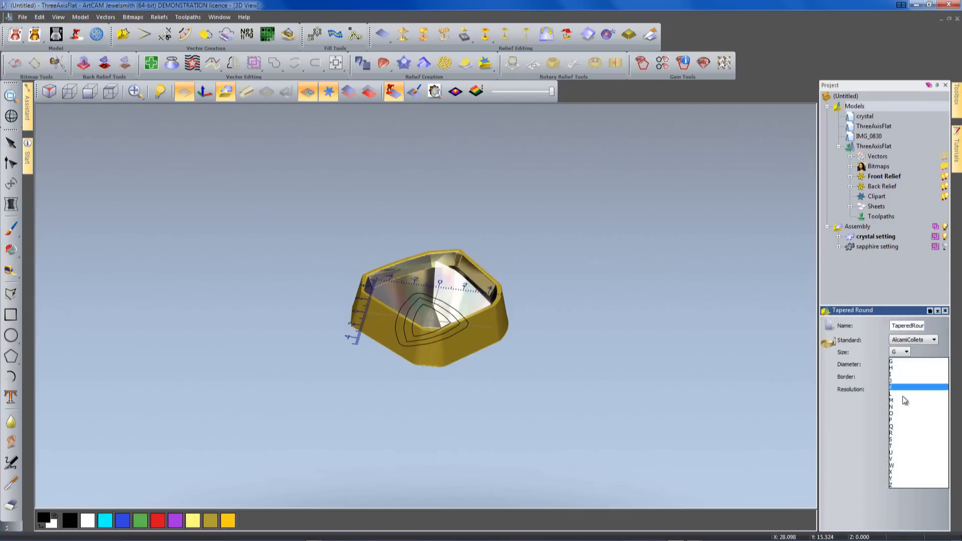
pyautogui.click(900, 409)
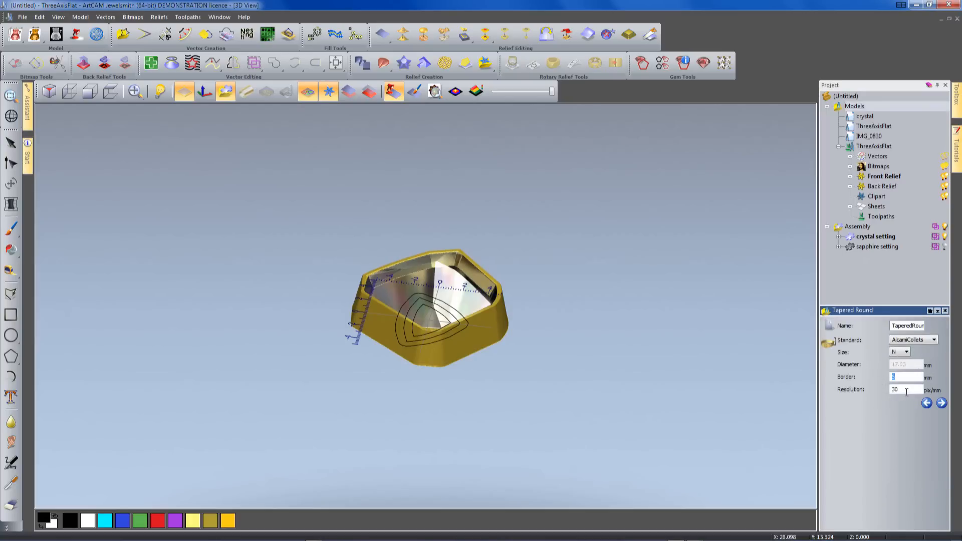
pyautogui.click(941, 404)
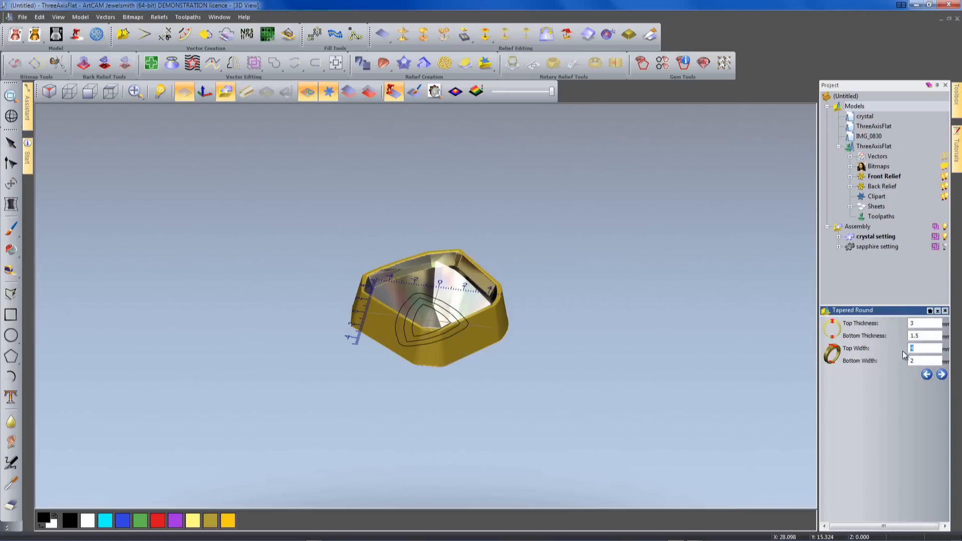
# Set the shank's top width to 15 mm and bottom width to 3 mm, and create it, updating the project.
pyautogui.write('5')
pyautogui.write('3')
pyautogui.click(942, 376)
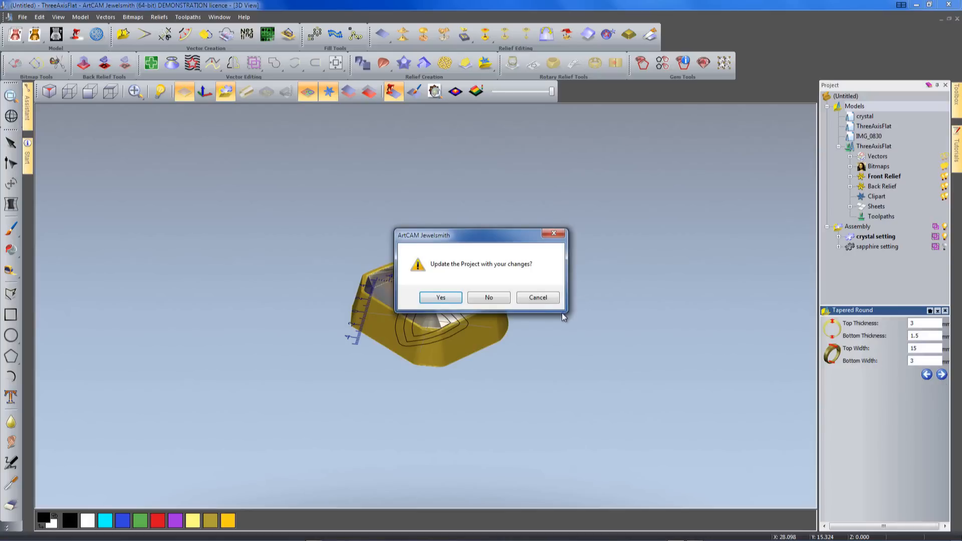
pyautogui.click(444, 298)
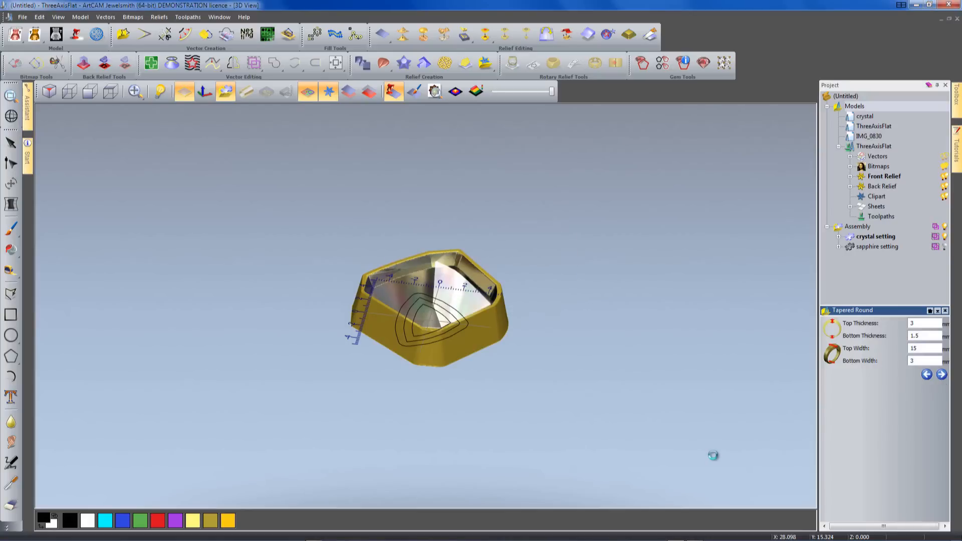
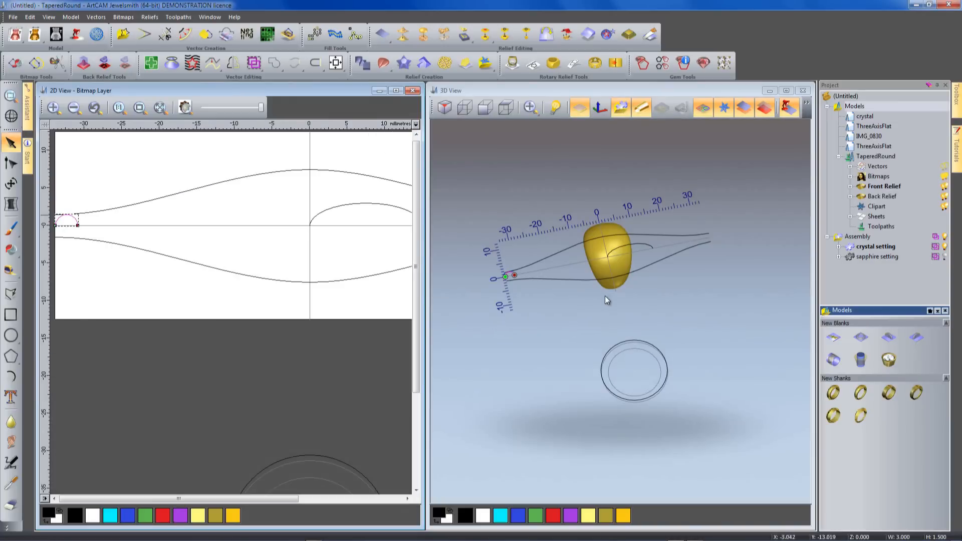
# Raise the crystal setting about 8.95 mm along Z onto the top of the ring shank.
pyautogui.moveTo(591, 302); pyautogui.dragTo(600, 346)
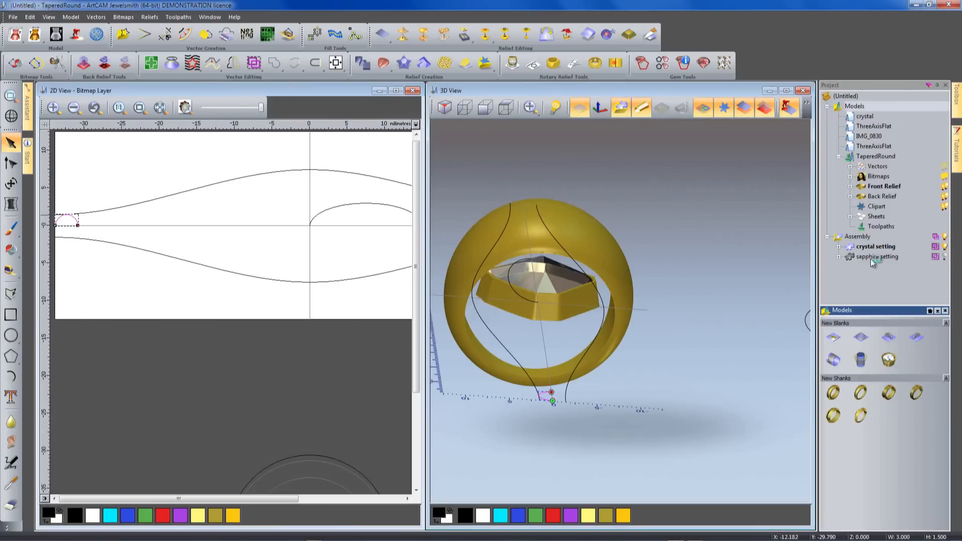
pyautogui.click(870, 248)
pyautogui.click(843, 383)
pyautogui.moveTo(544, 255); pyautogui.dragTo(550, 183)
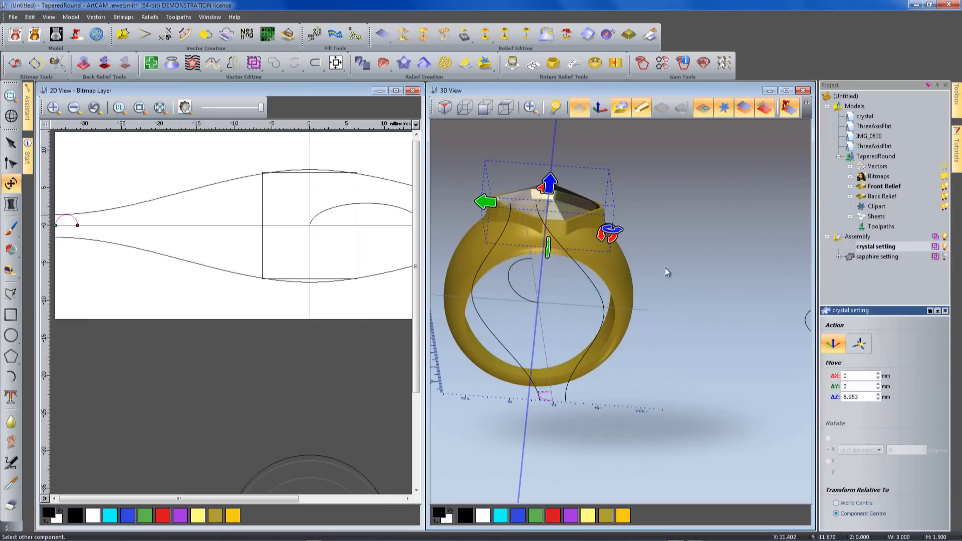
pyautogui.press('Escape')
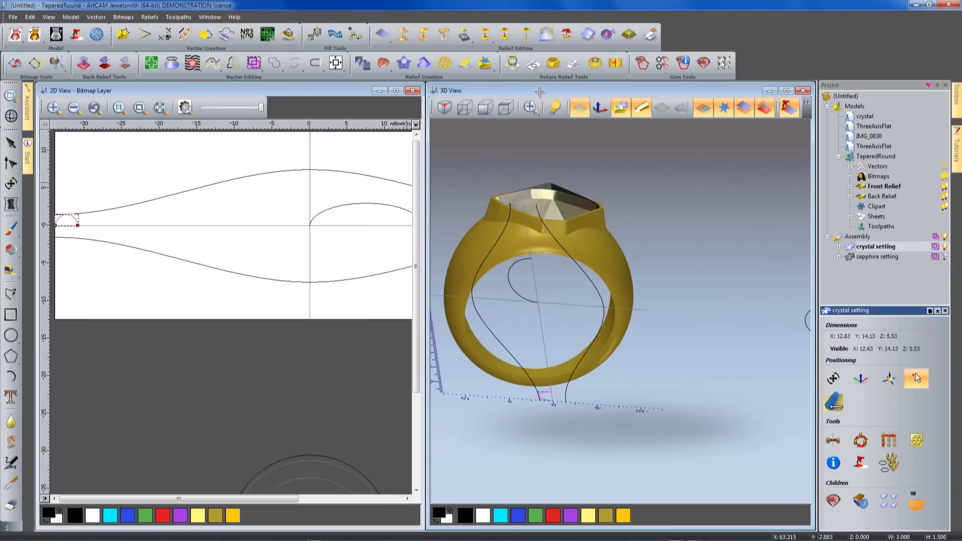
# Maximise the 3D view and, seen from above, rotate the crystal setting about Z so it sits straight on the shank.
pyautogui.doubleClick(539, 92)
pyautogui.moveTo(391, 254); pyautogui.dragTo(394, 382)
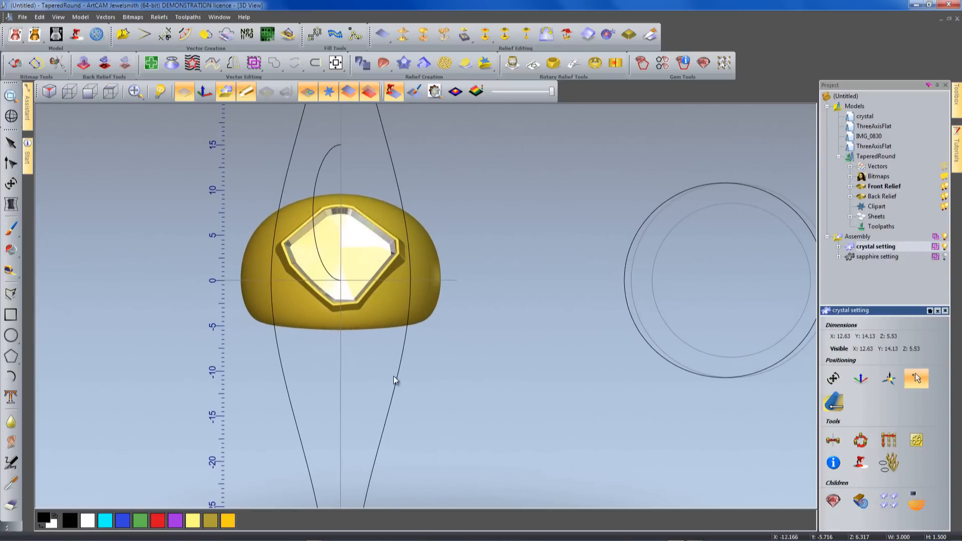
pyautogui.click(111, 92)
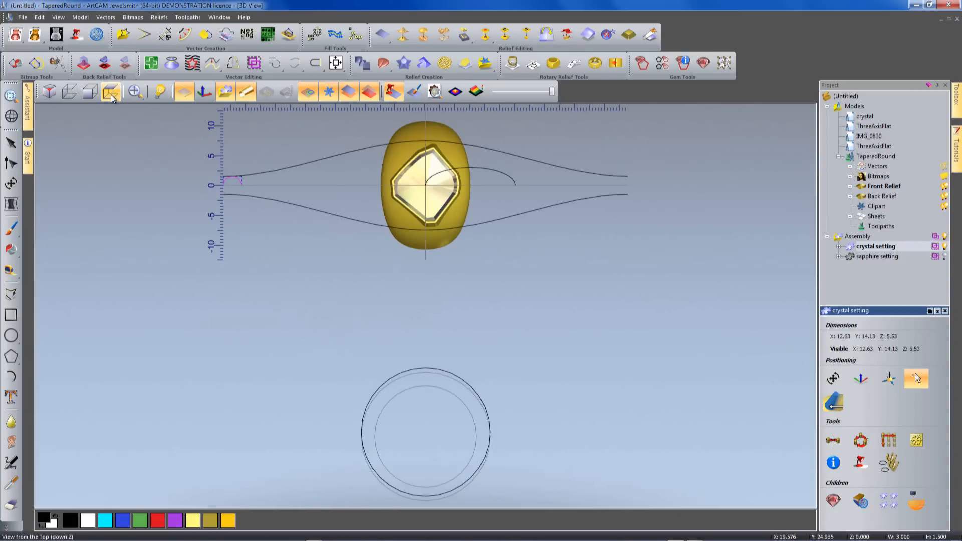
pyautogui.scroll(2, 488, 360)
pyautogui.moveTo(486, 344); pyautogui.dragTo(483, 457, button='middle')
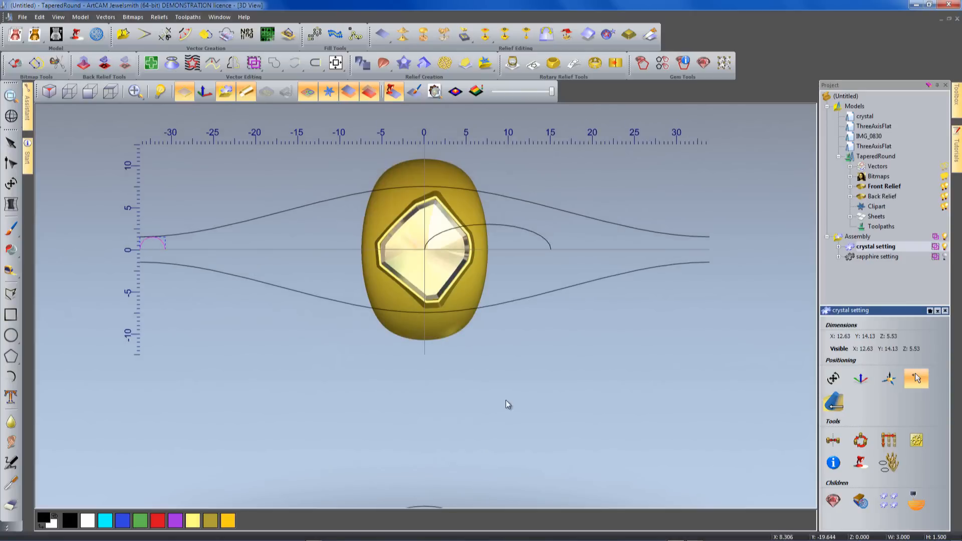
pyautogui.click(834, 379)
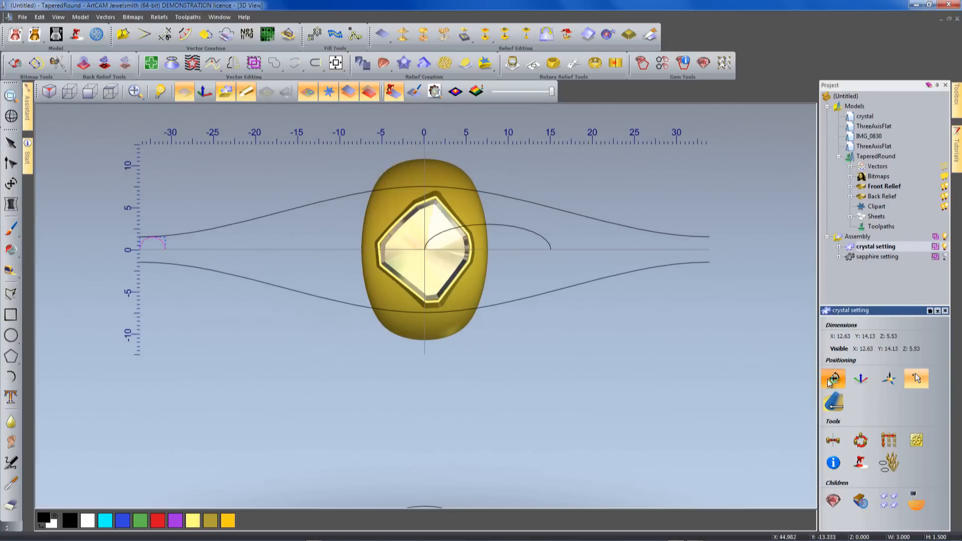
pyautogui.moveTo(371, 311); pyautogui.dragTo(476, 291)
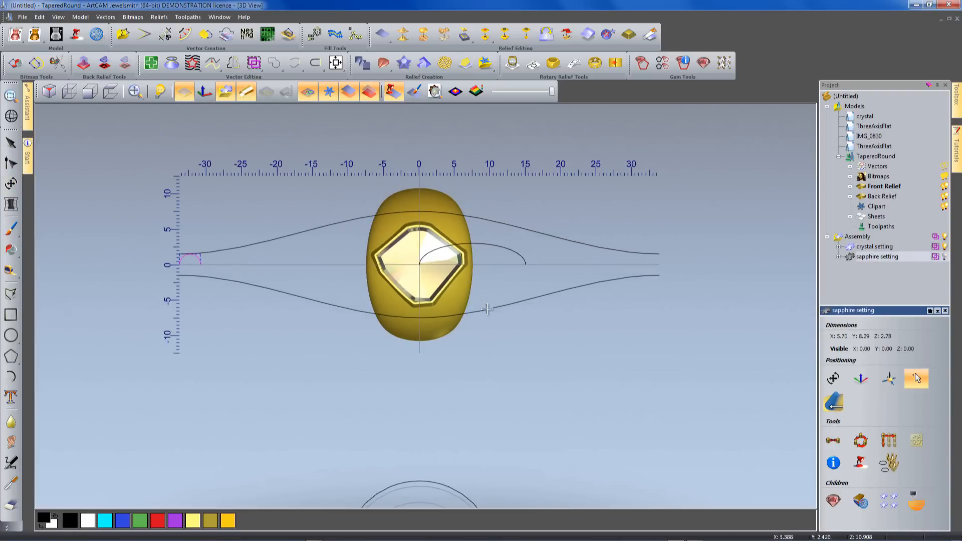
# Lower the crystal setting about 0.6 mm along Z so its base sinks further into the shank.
pyautogui.moveTo(416, 371); pyautogui.dragTo(334, 333)
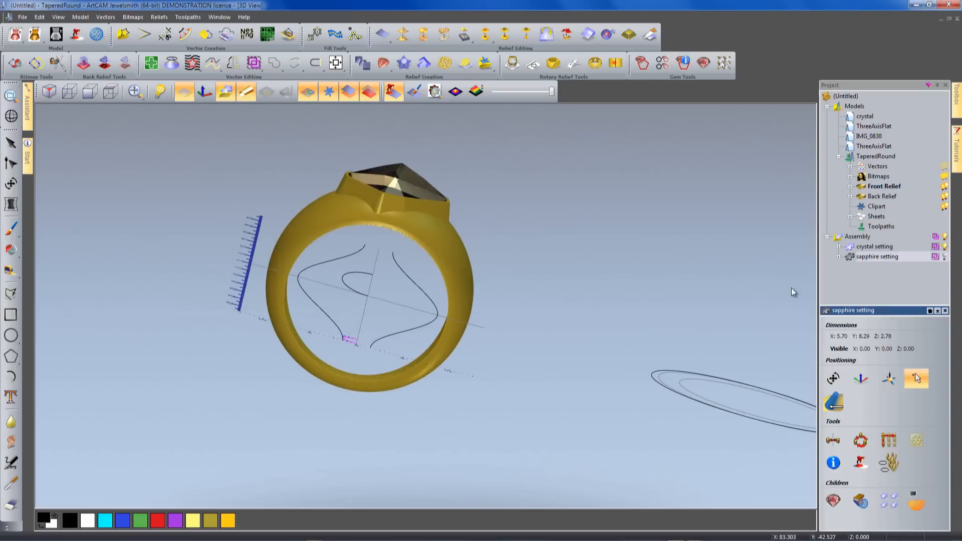
pyautogui.click(869, 247)
pyautogui.click(833, 379)
pyautogui.moveTo(405, 161); pyautogui.dragTo(385, 268)
pyautogui.moveTo(496, 321); pyautogui.dragTo(501, 301)
pyautogui.moveTo(324, 283); pyautogui.dragTo(338, 307, button='right')
pyautogui.moveTo(408, 115); pyautogui.dragTo(404, 200, button='middle')
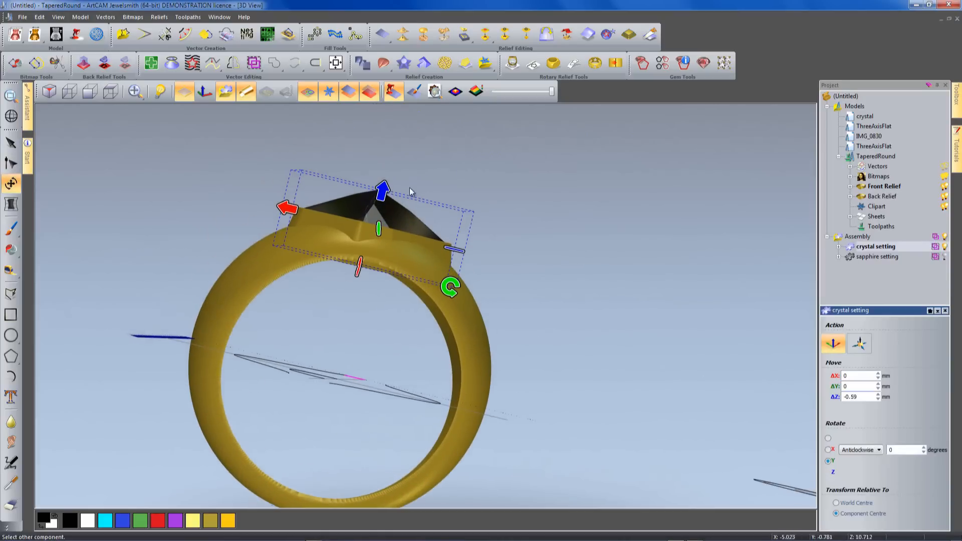
pyautogui.moveTo(383, 186); pyautogui.dragTo(383, 188)
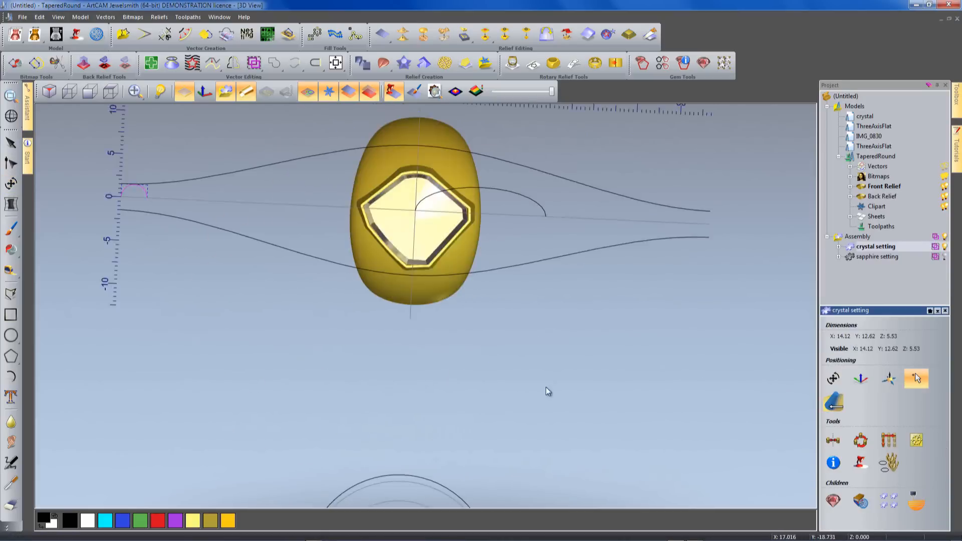
# Show the sapphire setting on its own by hiding the ring's front and back reliefs and the crystal setting.
pyautogui.moveTo(546, 387); pyautogui.dragTo(546, 355)
pyautogui.moveTo(492, 308); pyautogui.dragTo(419, 264, button='middle')
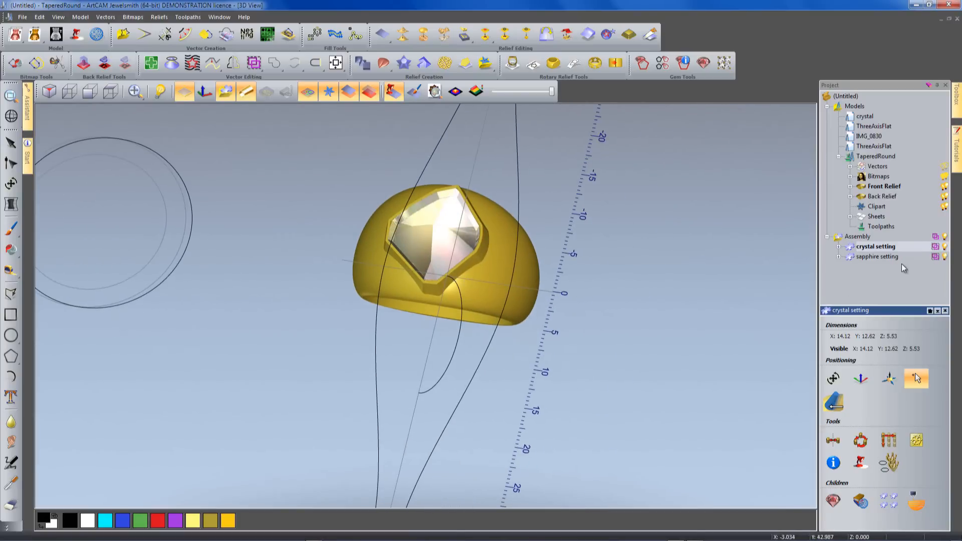
pyautogui.moveTo(365, 330); pyautogui.dragTo(392, 346)
pyautogui.moveTo(426, 315); pyautogui.dragTo(387, 416)
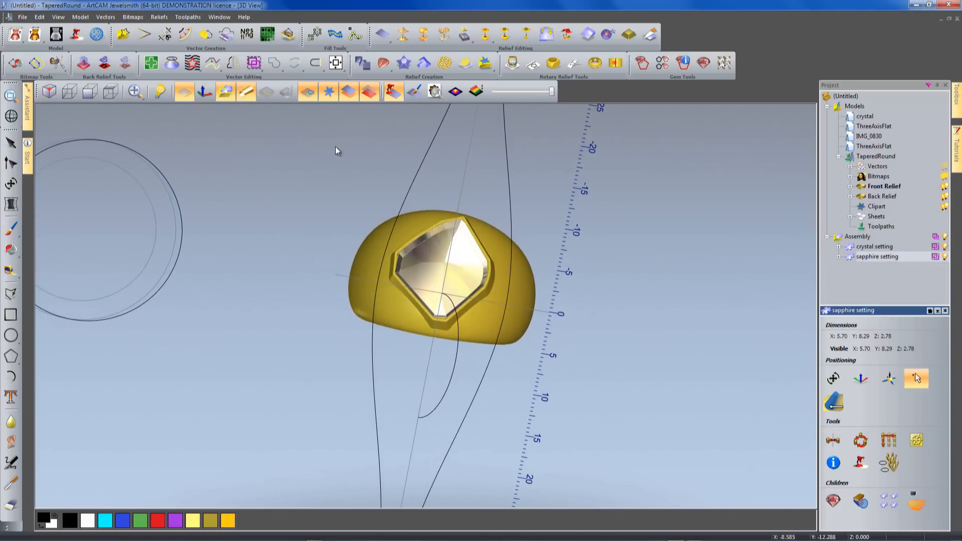
pyautogui.click(349, 92)
pyautogui.click(369, 92)
pyautogui.moveTo(406, 372); pyautogui.dragTo(446, 280)
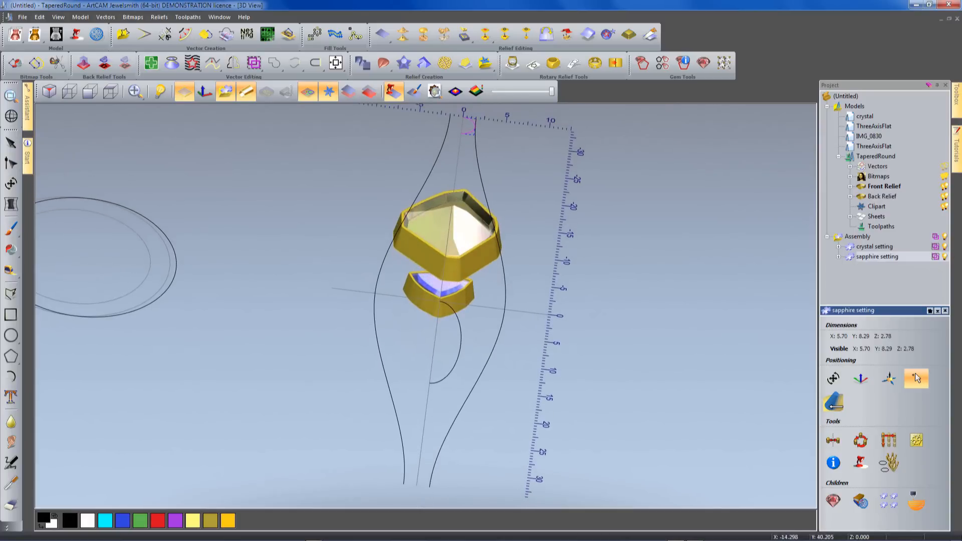
pyautogui.click(944, 248)
pyautogui.moveTo(512, 296); pyautogui.dragTo(482, 370)
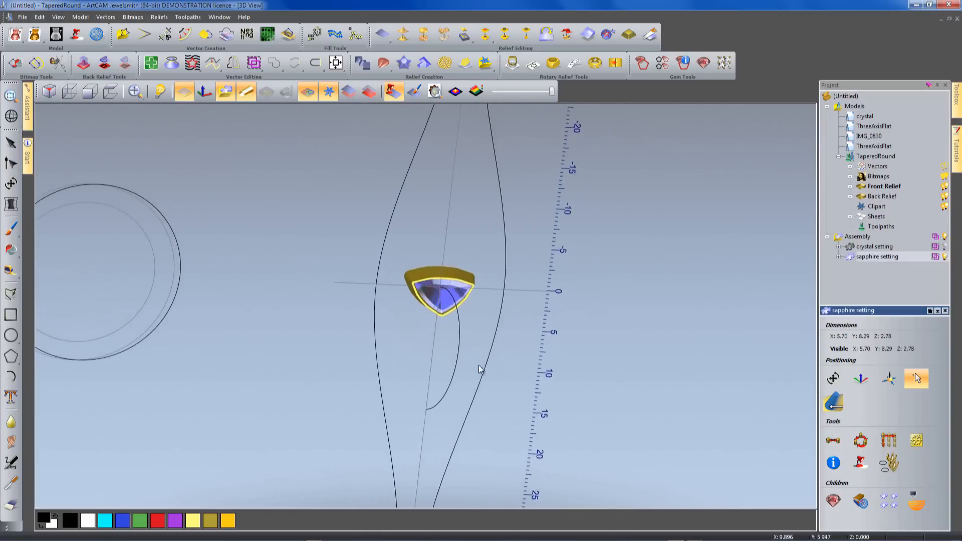
pyautogui.moveTo(482, 370); pyautogui.dragTo(486, 292, button='right')
pyautogui.moveTo(485, 292); pyautogui.dragTo(454, 240)
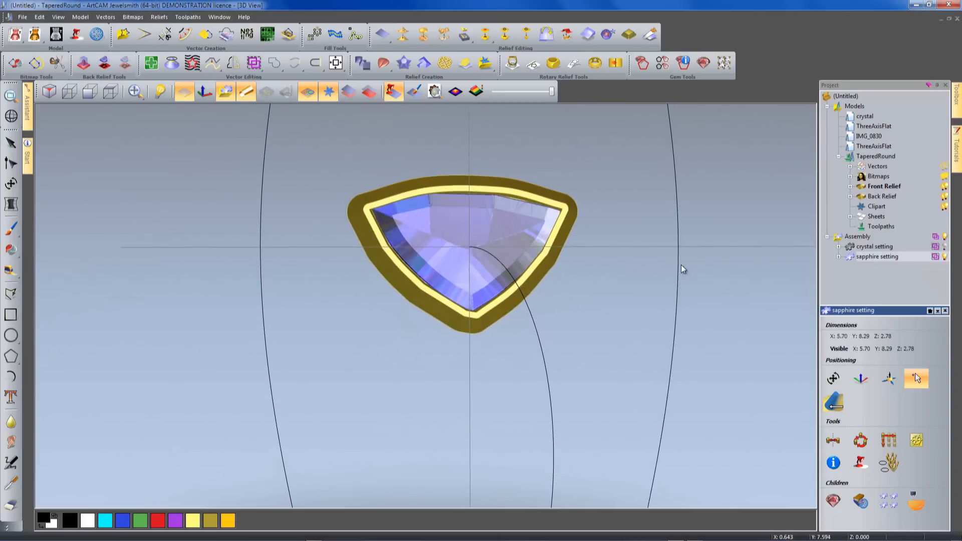
# Rotate the sapphire setting about a quarter turn around Z so its point faces the positive Y direction.
pyautogui.click(879, 247)
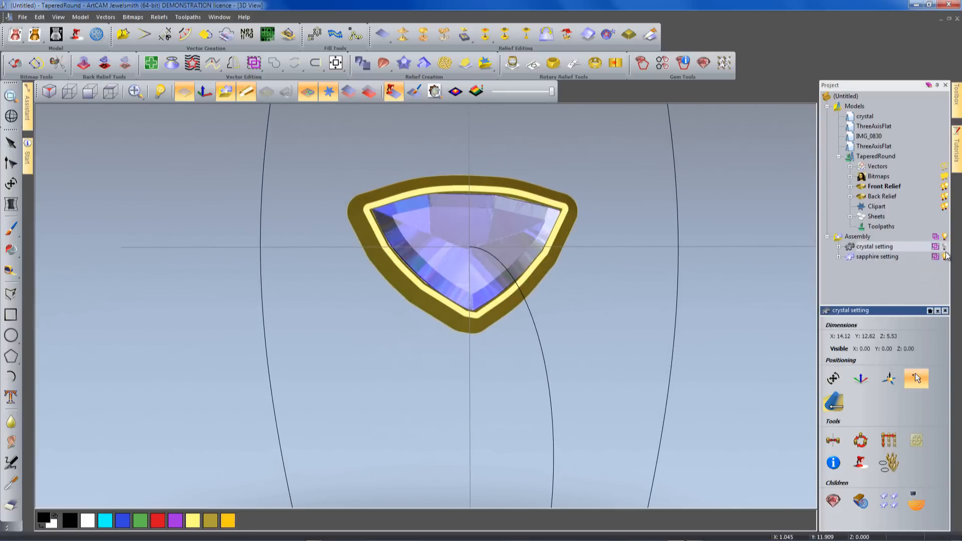
pyautogui.click(878, 257)
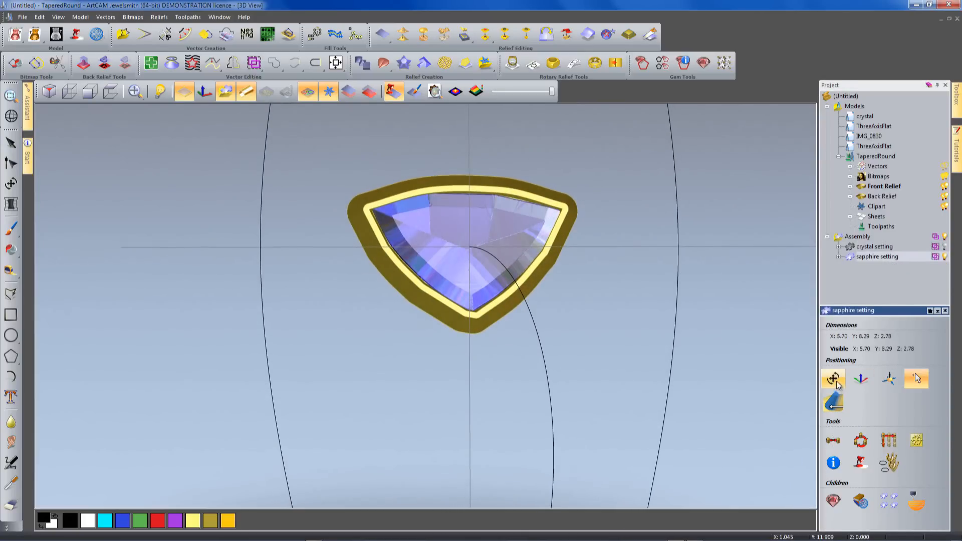
pyautogui.moveTo(348, 172); pyautogui.dragTo(435, 318)
pyautogui.click(653, 326)
pyautogui.moveTo(654, 327); pyautogui.dragTo(531, 281)
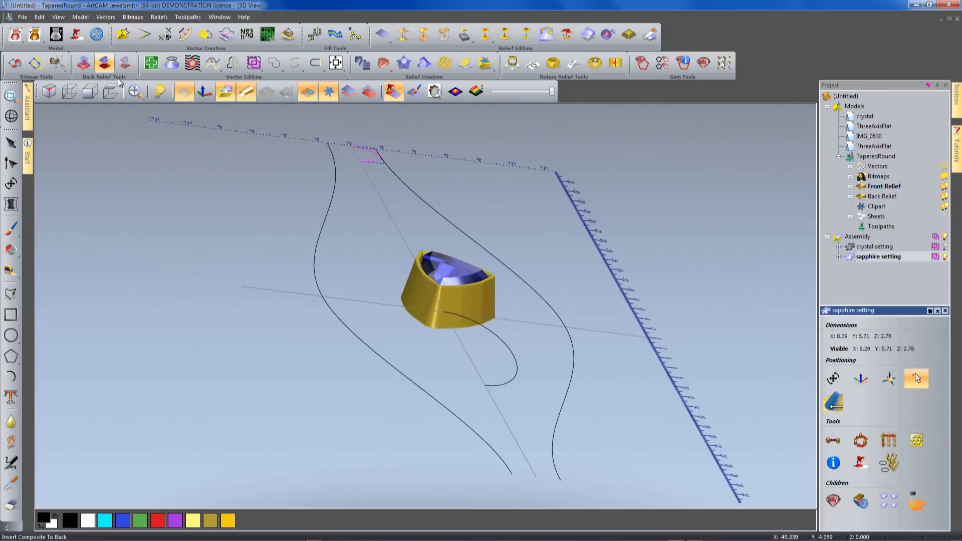
# Show the ring's front and back reliefs and the crystal setting again together with the sapphire setting.
pyautogui.click(115, 97)
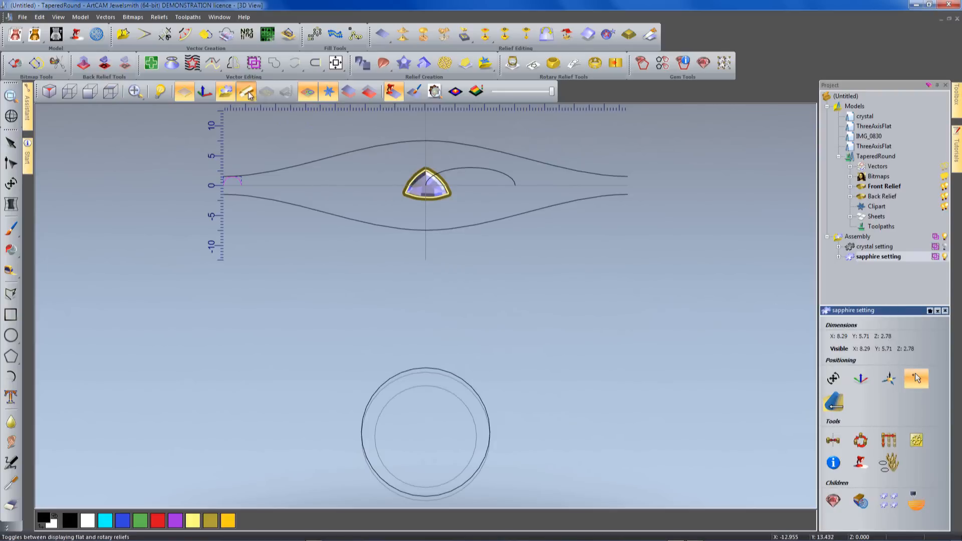
pyautogui.click(370, 92)
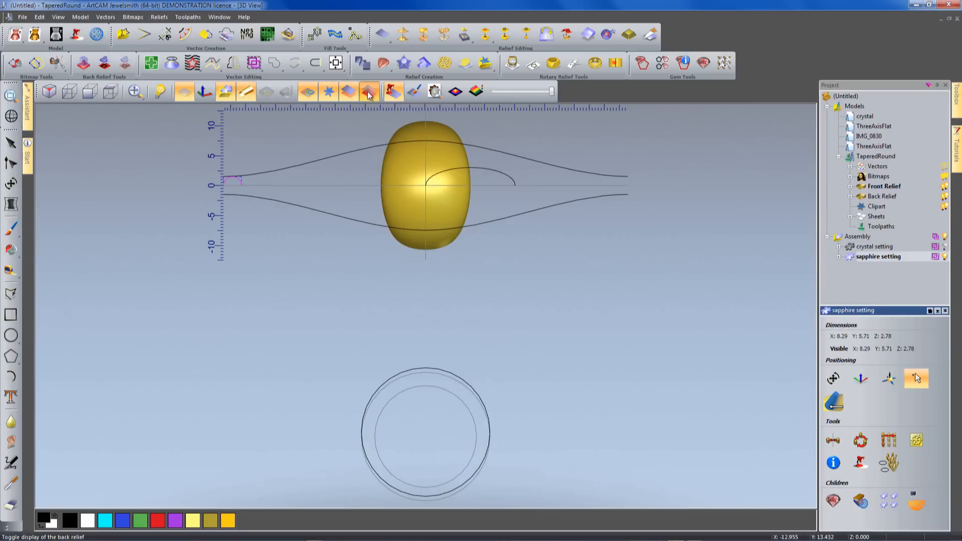
pyautogui.moveTo(512, 373); pyautogui.dragTo(567, 346)
pyautogui.click(916, 379)
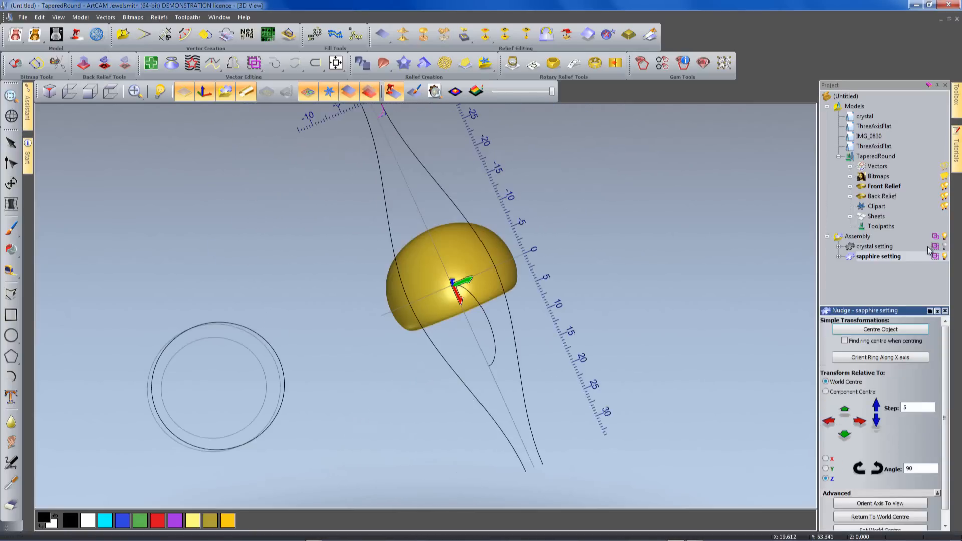
pyautogui.moveTo(421, 410); pyautogui.dragTo(399, 349)
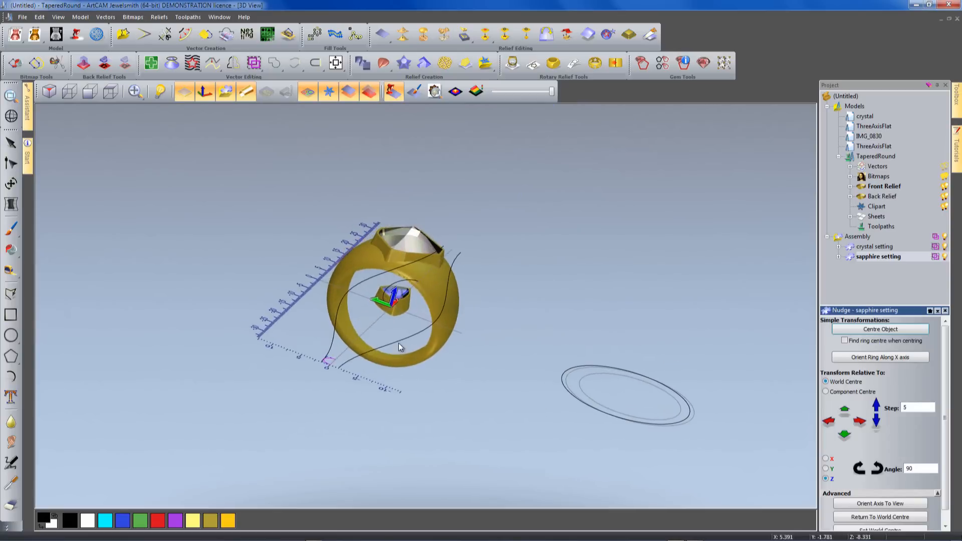
pyautogui.scroll(3, 398, 344)
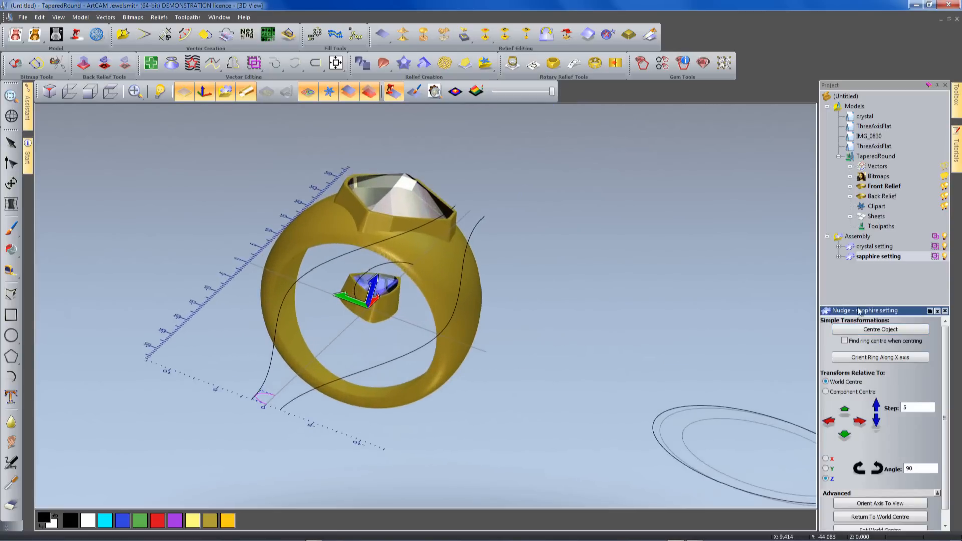
pyautogui.click(929, 312)
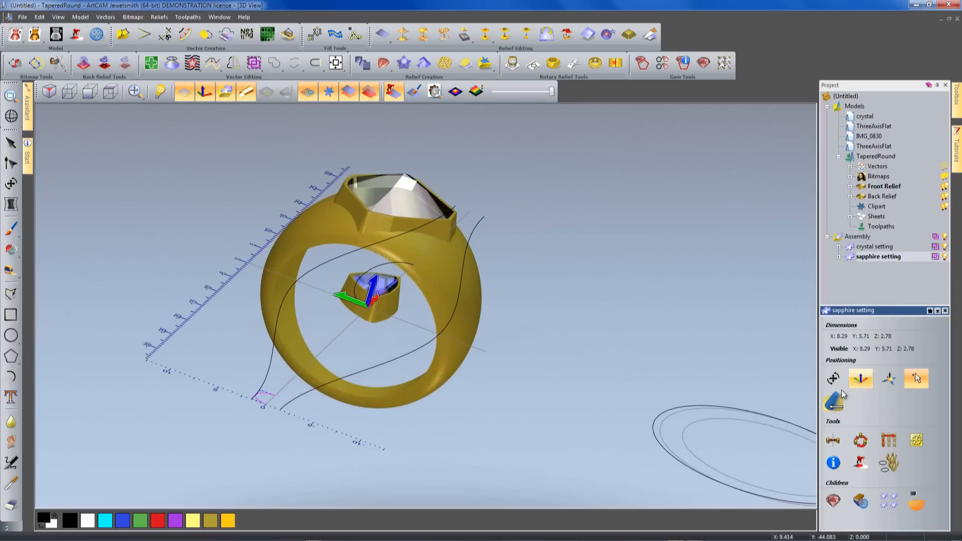
# Place the sapphire setting on the shank's outer surface and slide it to sit beside the crystal setting with a small gap.
pyautogui.click(835, 403)
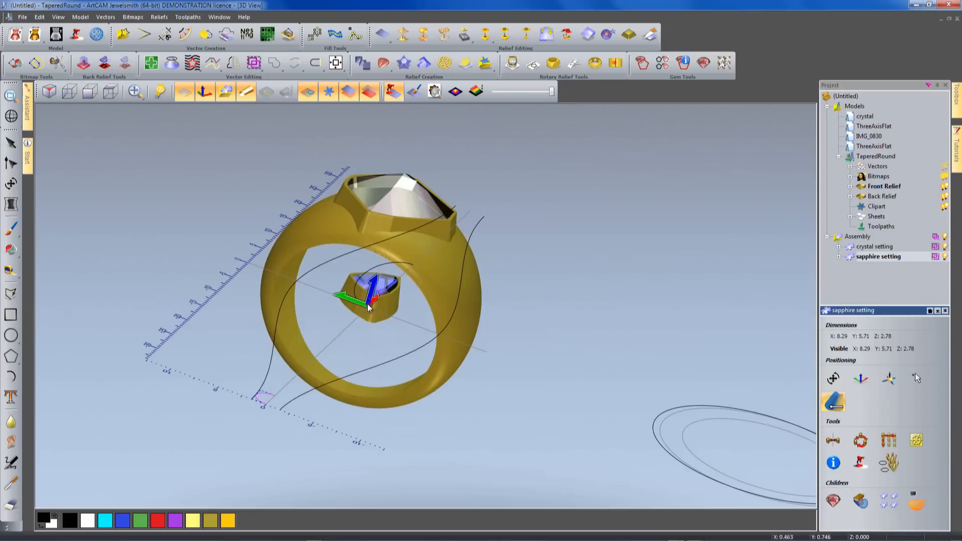
pyautogui.moveTo(386, 303); pyautogui.dragTo(326, 205)
pyautogui.moveTo(432, 213); pyautogui.dragTo(479, 339)
pyautogui.scroll(3, 421, 301)
pyautogui.moveTo(422, 300); pyautogui.dragTo(471, 415, button='middle')
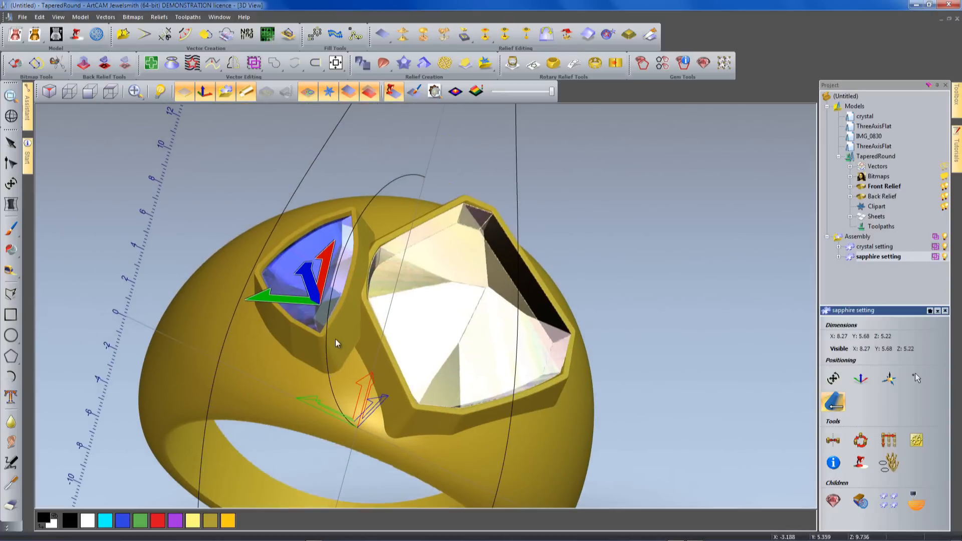
pyautogui.moveTo(341, 330); pyautogui.dragTo(290, 290)
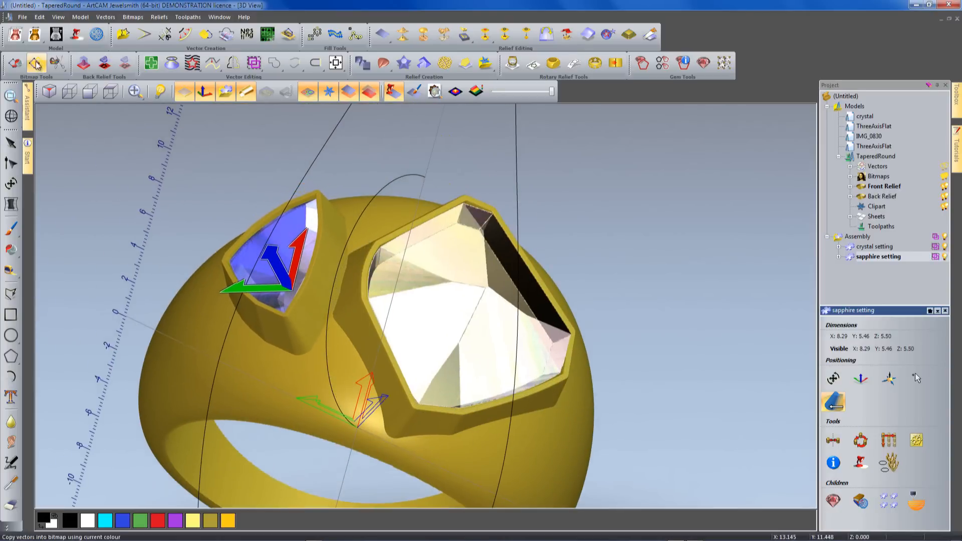
# Slide the sapphire setting along the shank's surface so it is centred on the midline beside the crystal setting.
pyautogui.click(111, 92)
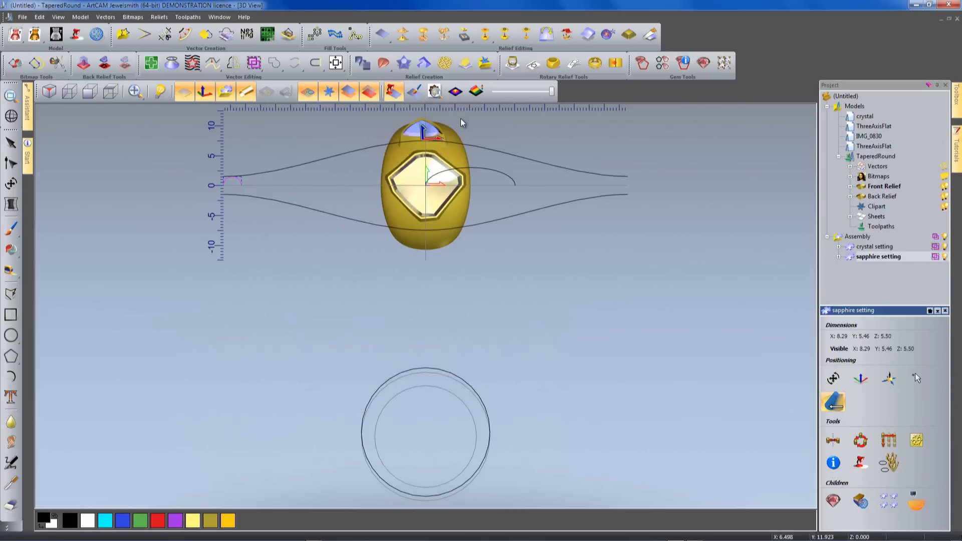
pyautogui.moveTo(432, 131); pyautogui.dragTo(427, 144)
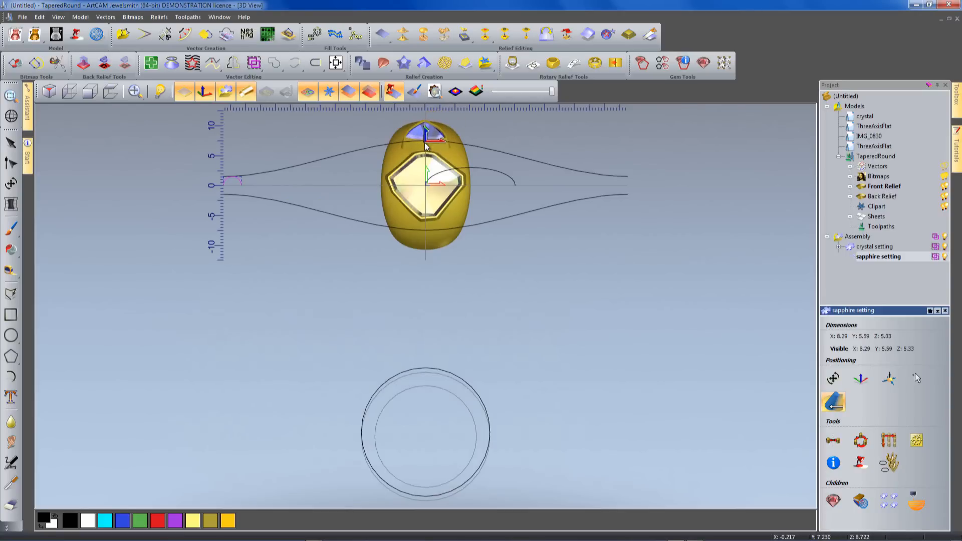
pyautogui.click(89, 94)
pyautogui.click(69, 92)
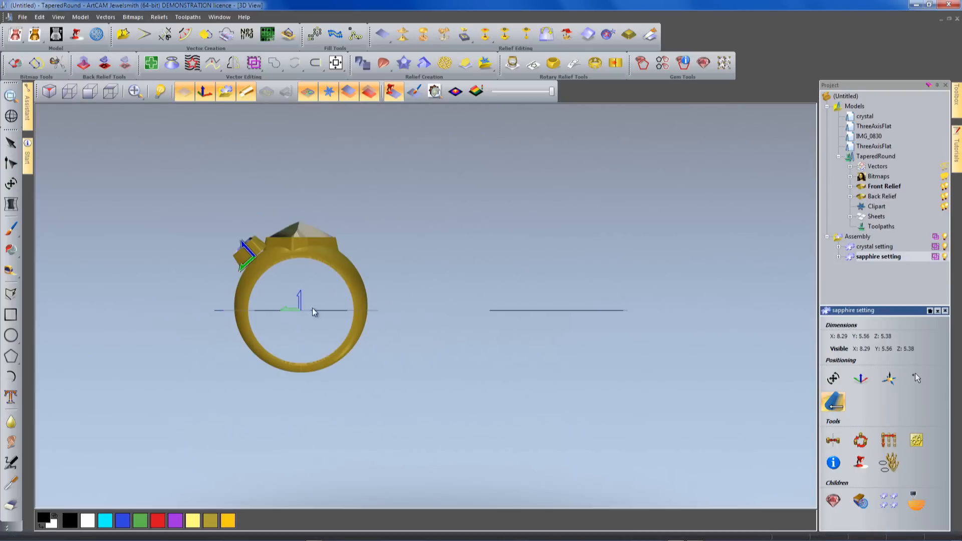
# Sink the sapphire setting into the shank by moving it about -0.91 mm in Y and -1 mm in Z.
pyautogui.scroll(5, 386, 319)
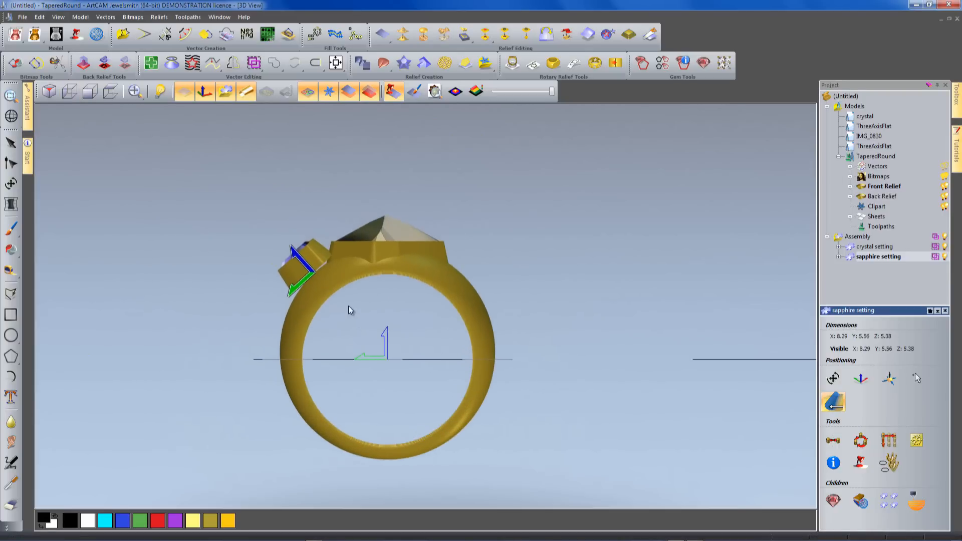
pyautogui.click(852, 378)
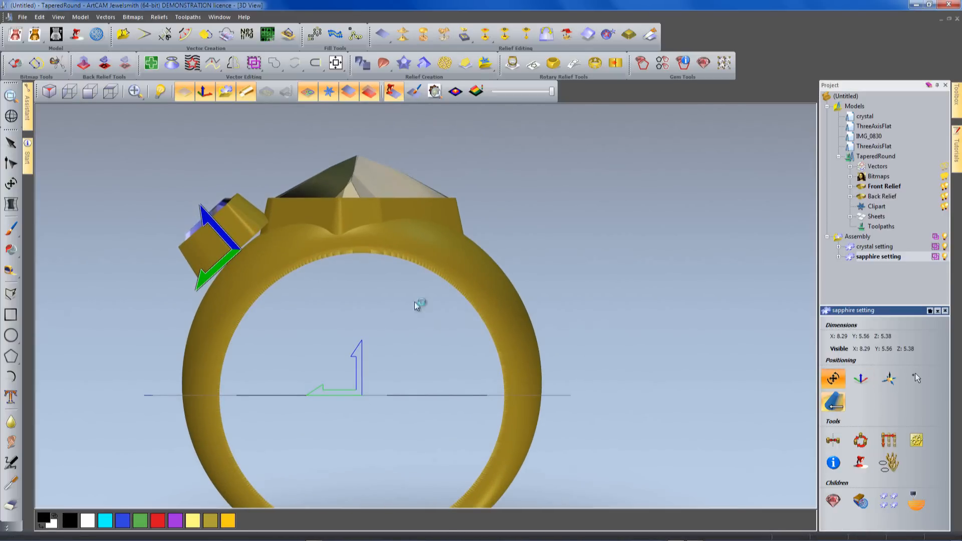
pyautogui.moveTo(199, 216); pyautogui.dragTo(219, 251)
pyautogui.moveTo(375, 287); pyautogui.dragTo(582, 340)
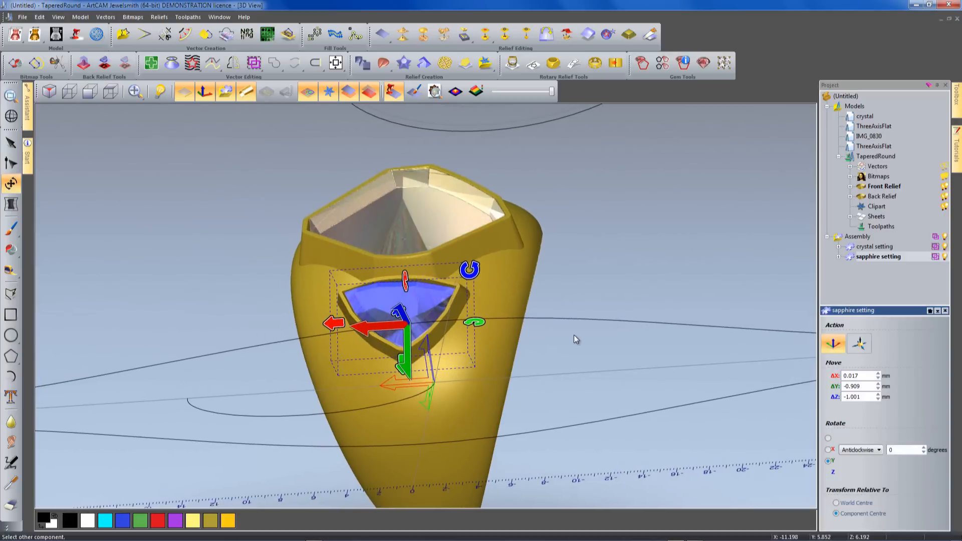
pyautogui.moveTo(532, 320); pyautogui.dragTo(369, 273)
pyautogui.press('Escape')
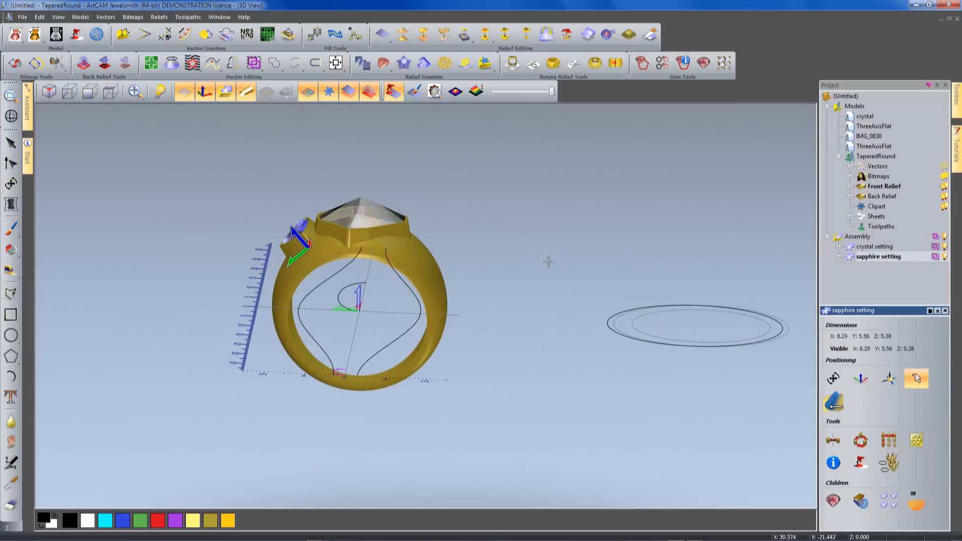
# Import the 3_5mm round bezel from the Findings2 component library with a 3.5 mm stone diameter.
pyautogui.scroll(4, 432, 260)
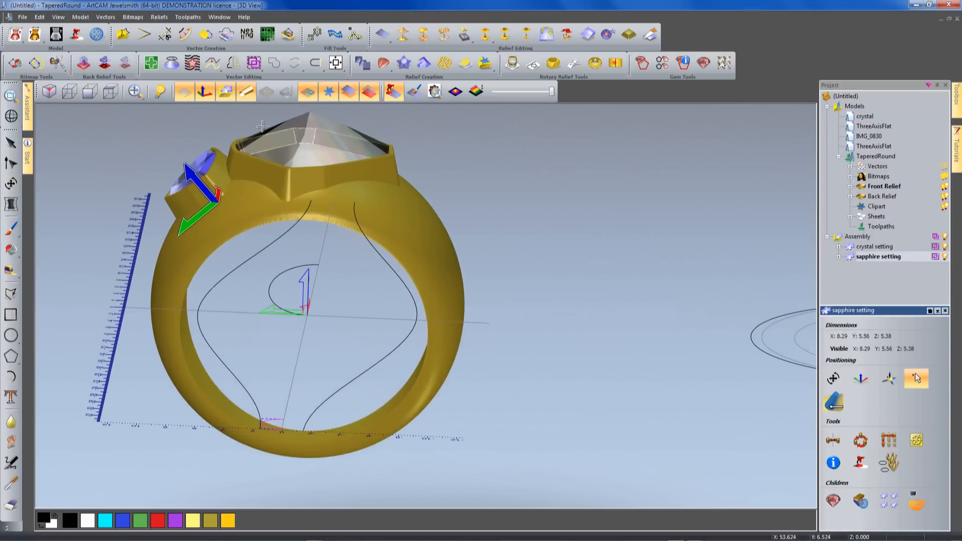
pyautogui.moveTo(410, 328)
pyautogui.mouseDown()
pyautogui.moveTo(411, 267)
pyautogui.moveTo(435, 300)
pyautogui.moveTo(652, 309)
pyautogui.moveTo(444, 357)
pyautogui.moveTo(426, 337)
pyautogui.mouseUp()
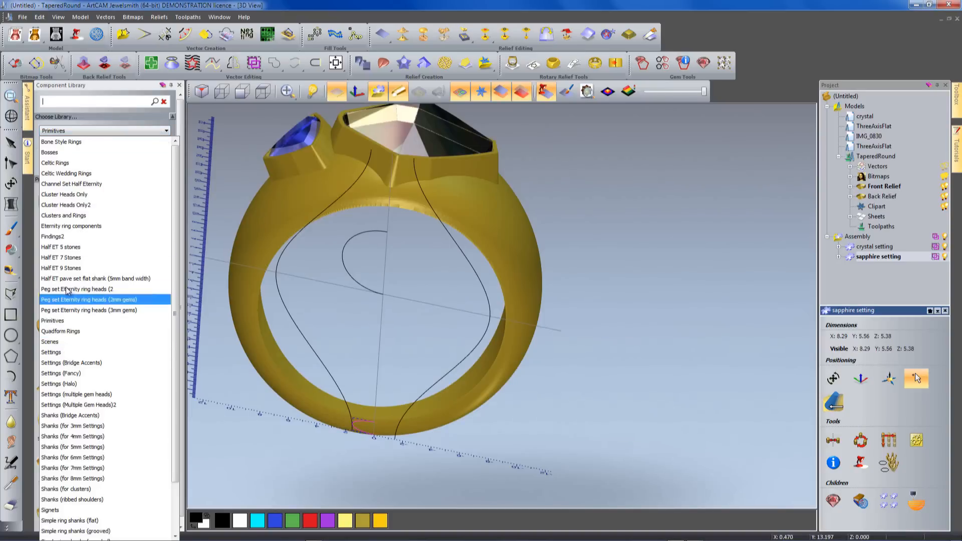
pyautogui.click(73, 236)
pyautogui.moveTo(179, 193); pyautogui.dragTo(145, 461)
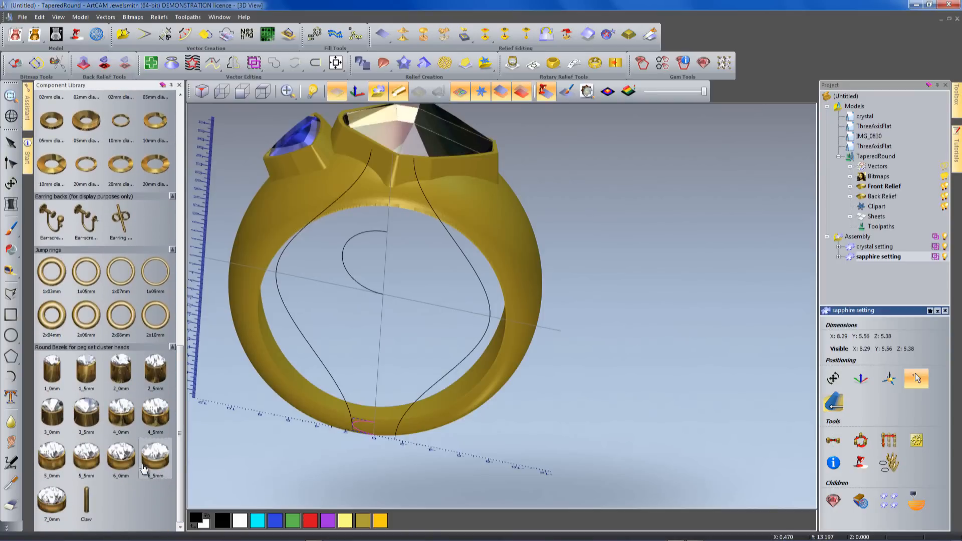
pyautogui.click(87, 419)
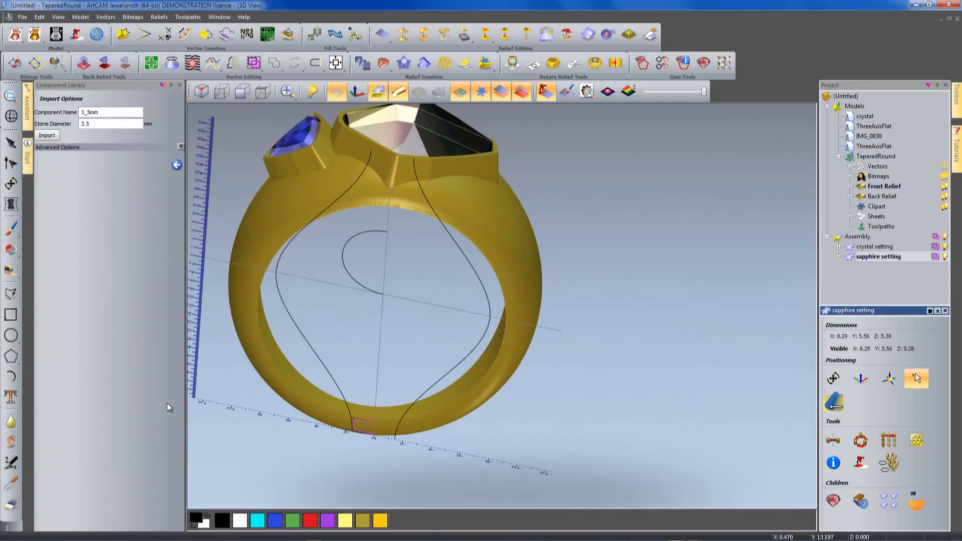
pyautogui.click(47, 136)
# Move the 3_5mm bezel out of the sapphire setting's group to the top level of the assembly.
pyautogui.moveTo(513, 296); pyautogui.dragTo(428, 316)
pyautogui.scroll(2, 427, 316)
pyautogui.moveTo(489, 260); pyautogui.dragTo(456, 297, button='middle')
pyautogui.moveTo(456, 296); pyautogui.dragTo(382, 298)
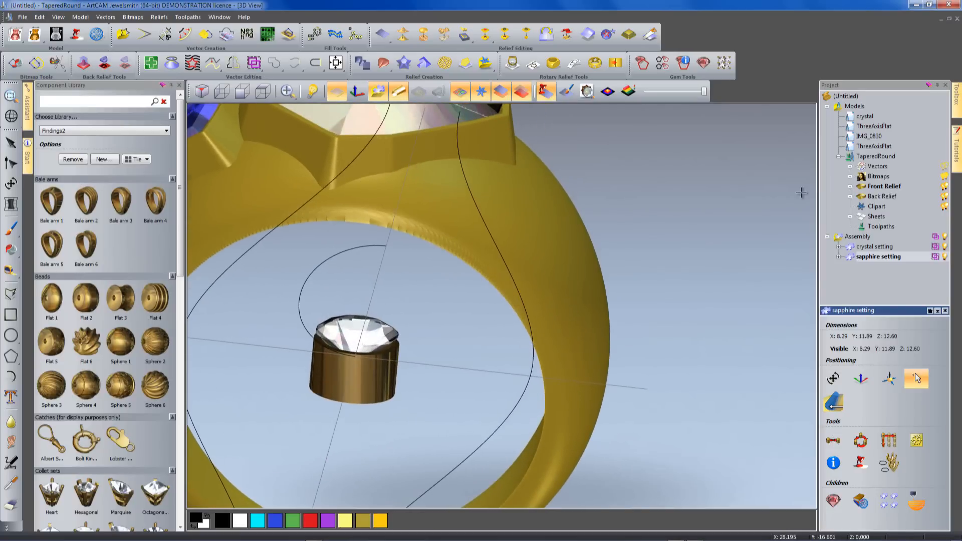
pyautogui.click(839, 257)
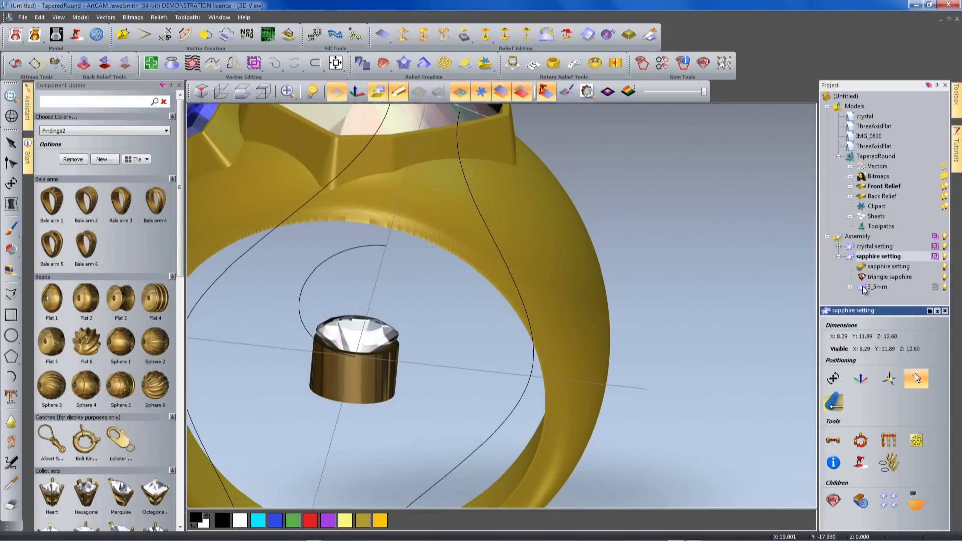
pyautogui.click(839, 257)
pyautogui.click(867, 267)
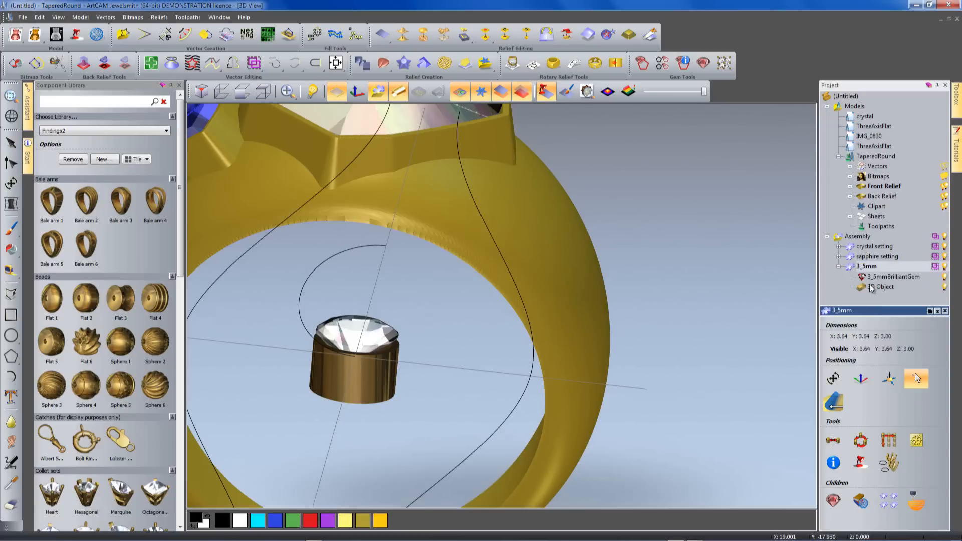
# Enlarge only the metal 3D object of the 3_5mm bezel to about 4.3 mm wide and 3.8 mm high around its gem.
pyautogui.click(882, 277)
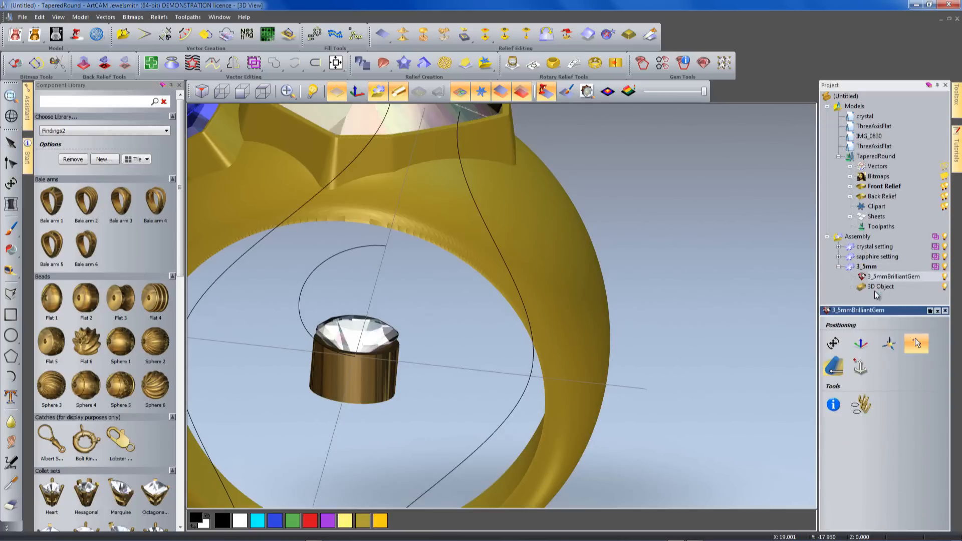
pyautogui.click(880, 287)
pyautogui.click(863, 366)
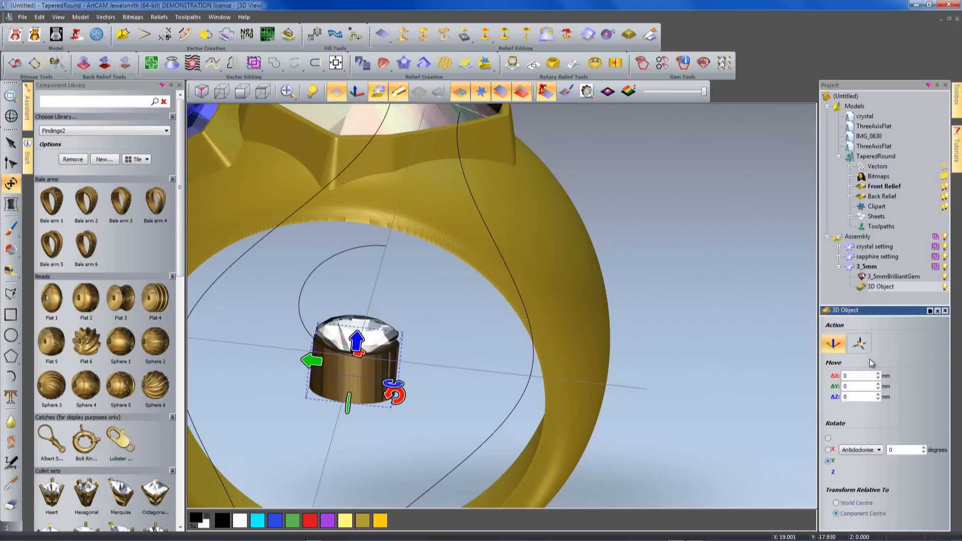
pyautogui.click(863, 347)
pyautogui.moveTo(385, 399); pyautogui.dragTo(436, 402)
pyautogui.moveTo(359, 455); pyautogui.dragTo(405, 367)
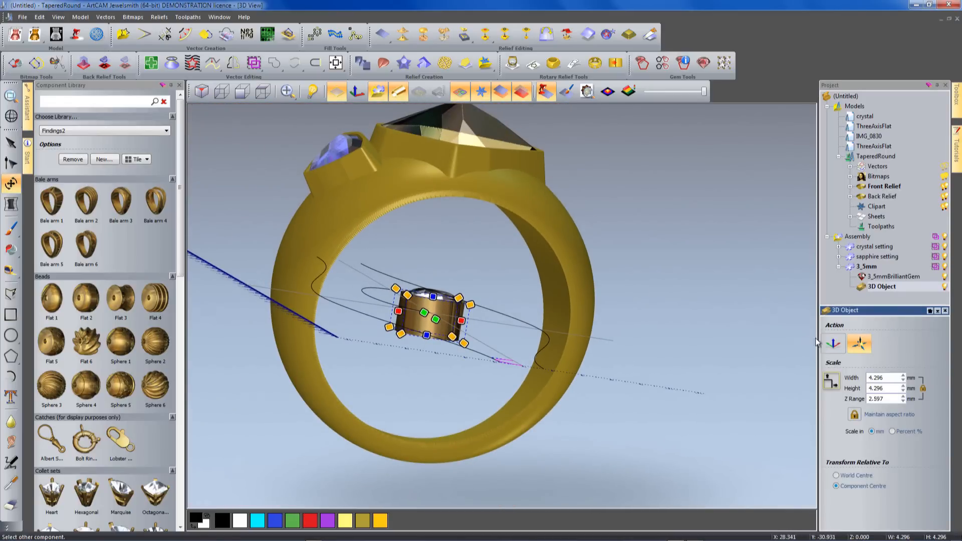
pyautogui.click(866, 266)
pyautogui.moveTo(433, 296); pyautogui.dragTo(437, 277)
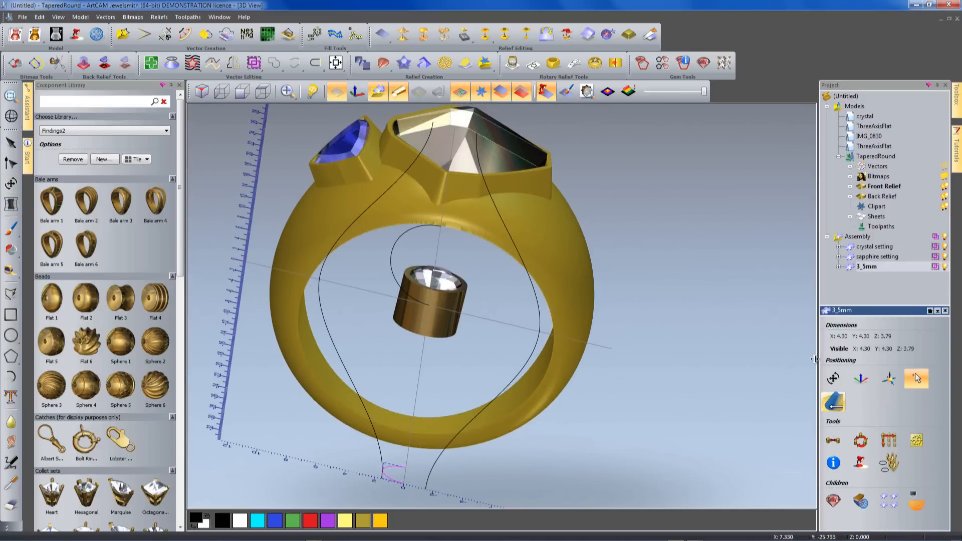
# Place the 3_5mm setting on the shank's outer surface beside the crystal setting, opposite the sapphire setting.
pyautogui.click(833, 402)
pyautogui.moveTo(459, 296); pyautogui.dragTo(564, 215)
pyautogui.moveTo(662, 259); pyautogui.dragTo(435, 291, button='middle')
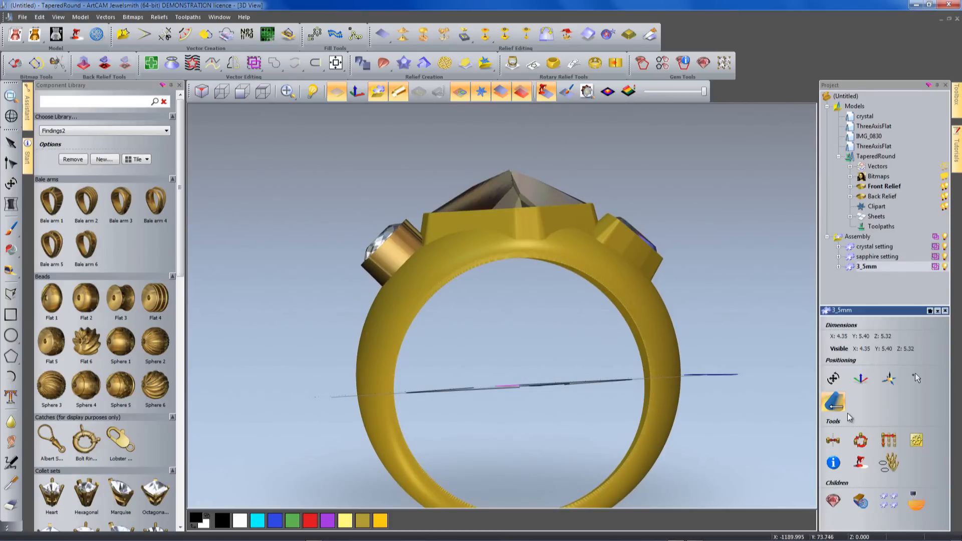
# Sink the 3_5mm setting into the shank by about 0.31 mm in Y and -0.35 mm in Z, and tilt it slightly around X.
pyautogui.click(833, 379)
pyautogui.moveTo(378, 235); pyautogui.dragTo(383, 242)
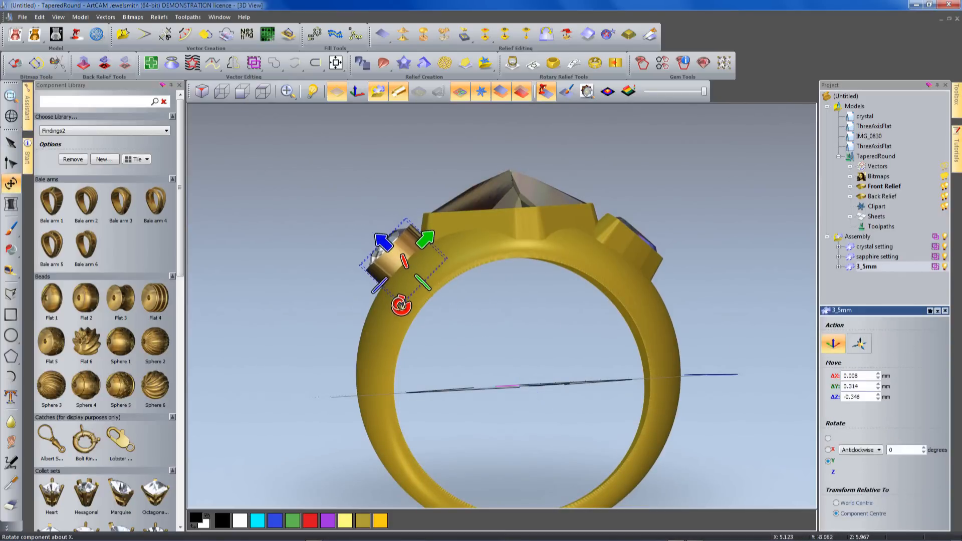
pyautogui.moveTo(400, 304); pyautogui.dragTo(399, 305)
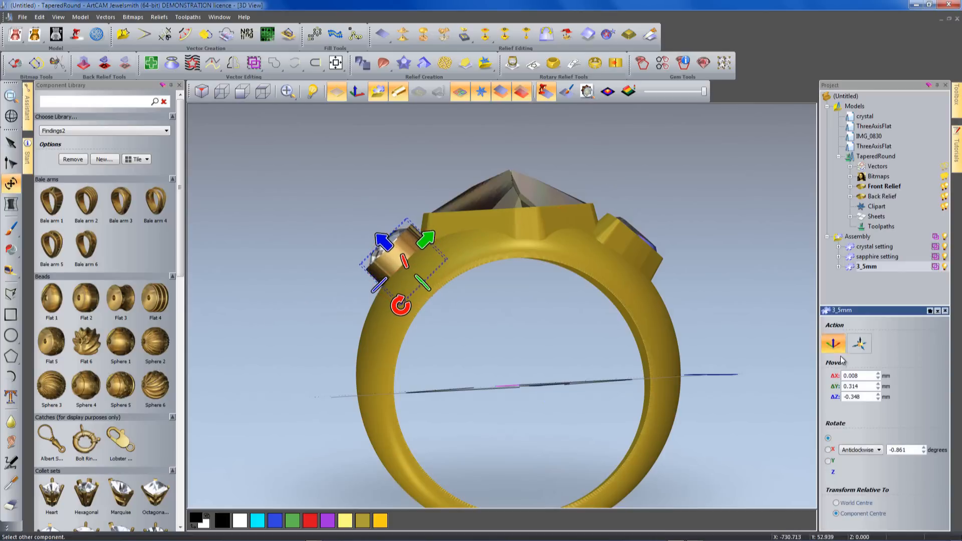
pyautogui.click(836, 504)
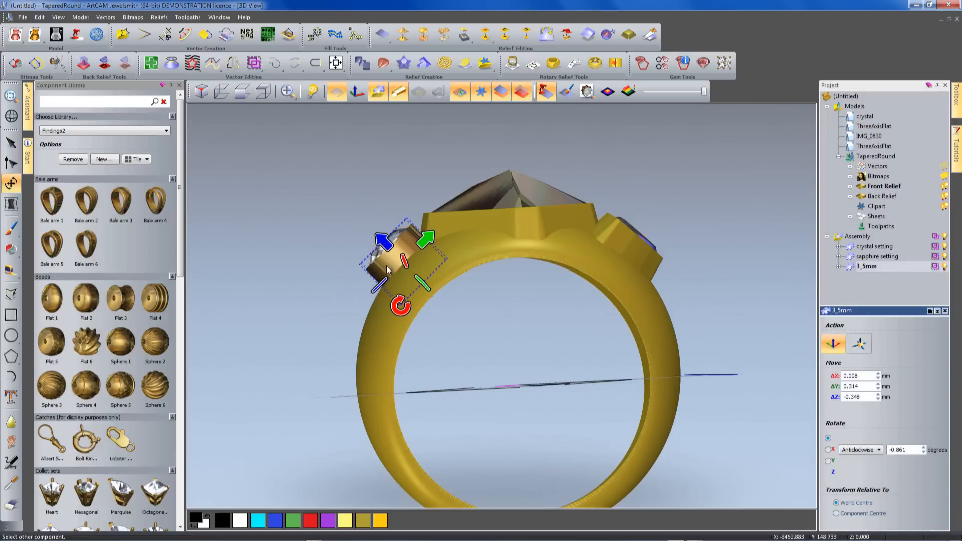
pyautogui.moveTo(400, 297); pyautogui.dragTo(400, 303)
pyautogui.moveTo(516, 289); pyautogui.dragTo(624, 344)
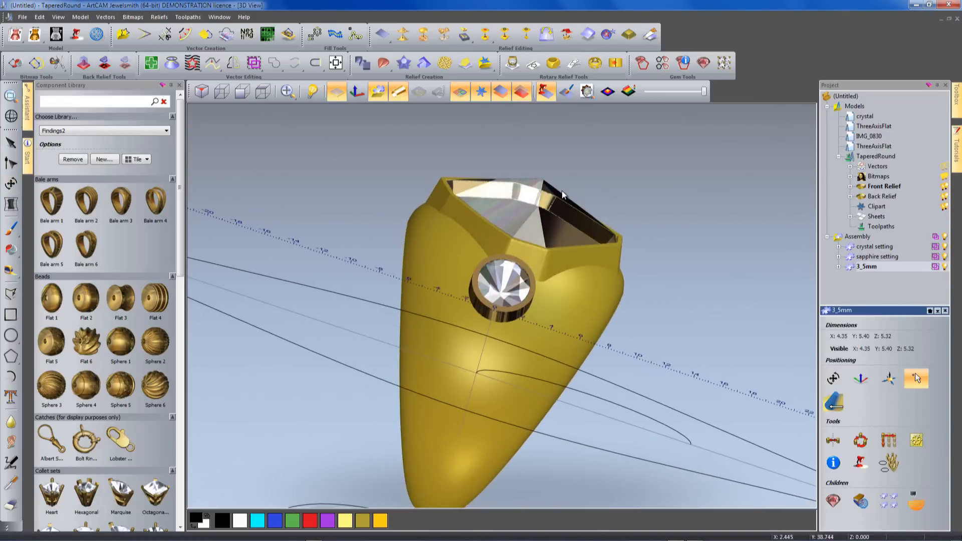
# Centre the 3_5mm setting on the shank's midline and sink it by about 0.26 mm in Y and -0.29 mm in Z.
pyautogui.click(262, 91)
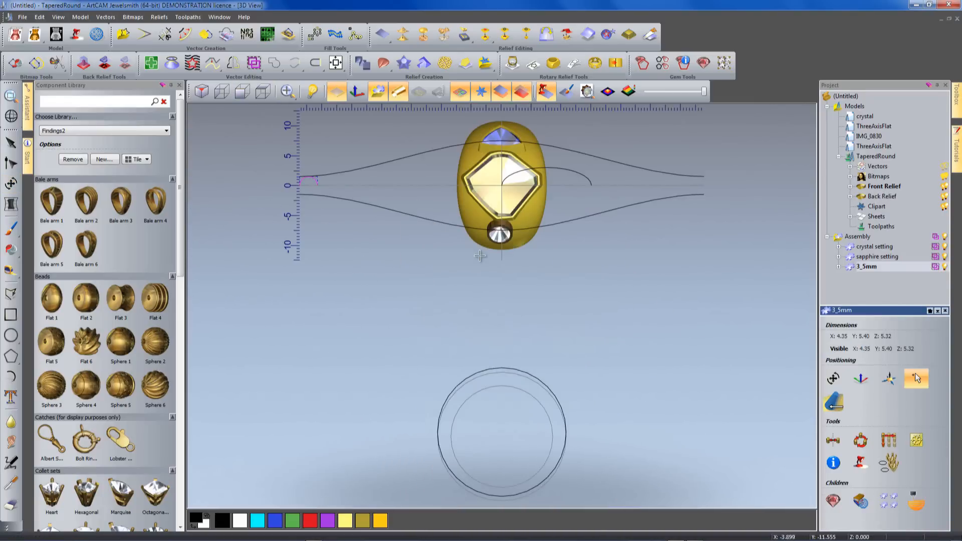
pyautogui.moveTo(512, 257); pyautogui.dragTo(773, 397)
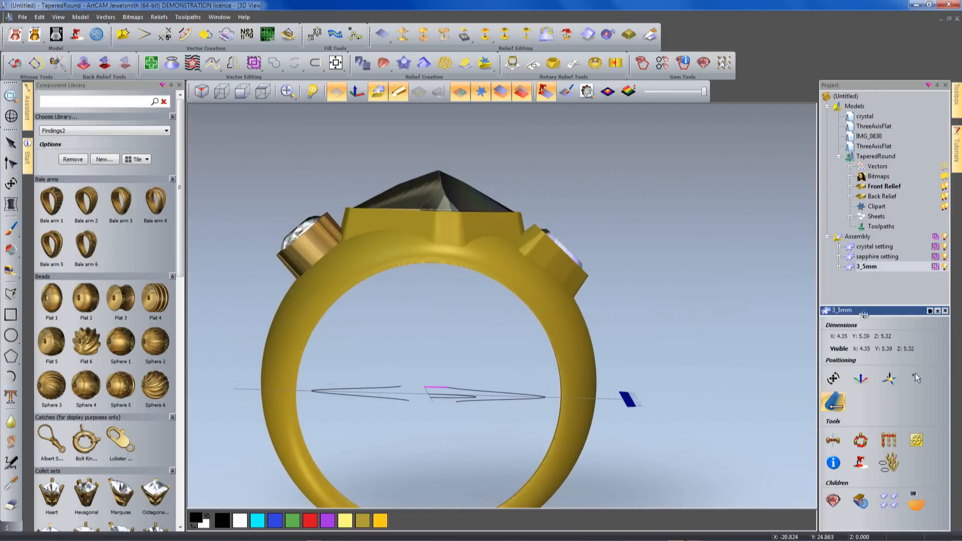
pyautogui.click(833, 378)
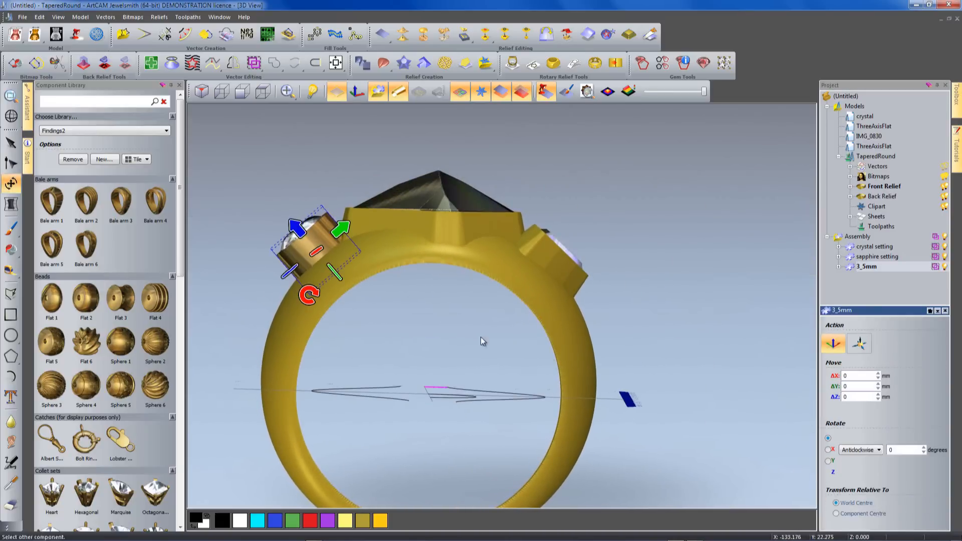
pyautogui.moveTo(302, 229); pyautogui.dragTo(298, 234)
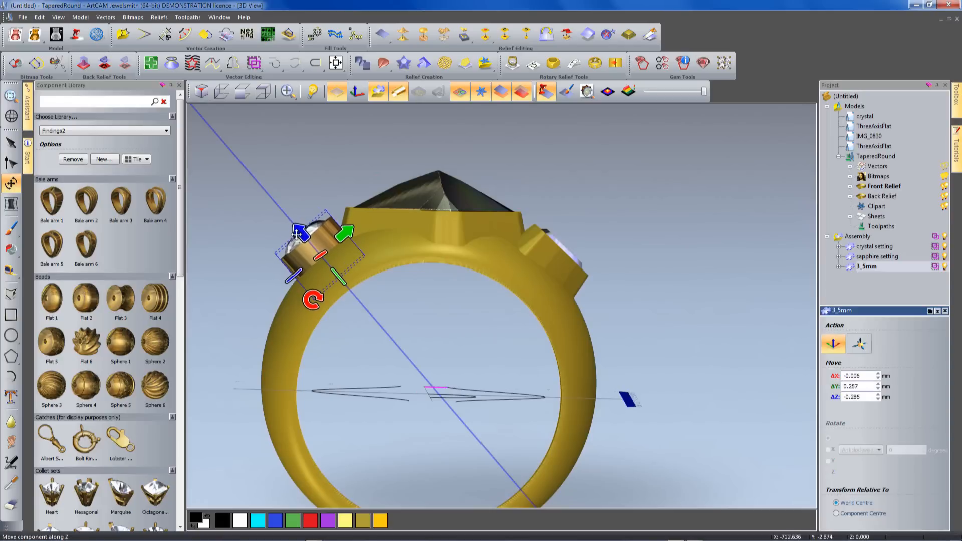
pyautogui.click(458, 302)
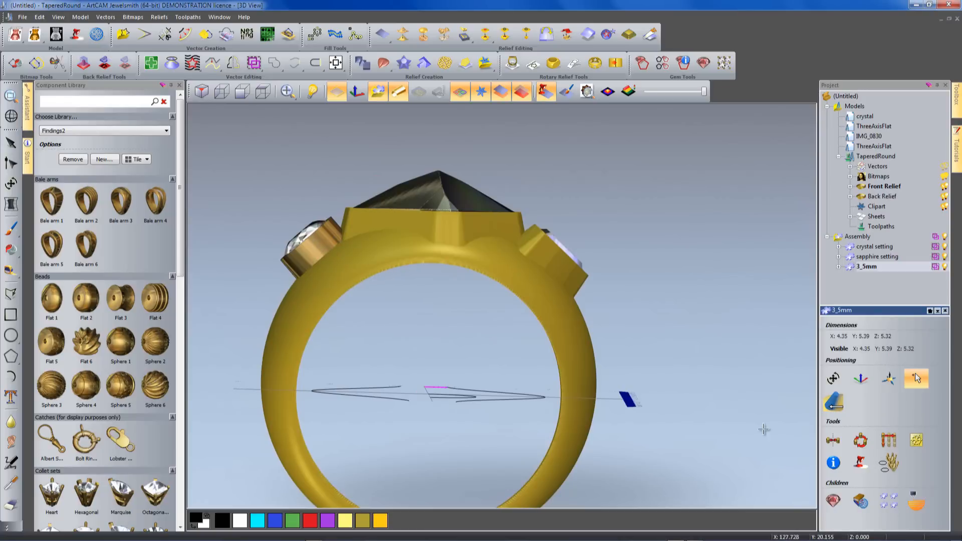
# Copy the 3_5mm setting along the shank's surface and place the copy diagonally below the original, almost touching it.
pyautogui.click(845, 404)
pyautogui.keyDown('ctrl'); pyautogui.moveTo(317, 254); pyautogui.dragTo(281, 326); pyautogui.keyUp('ctrl')
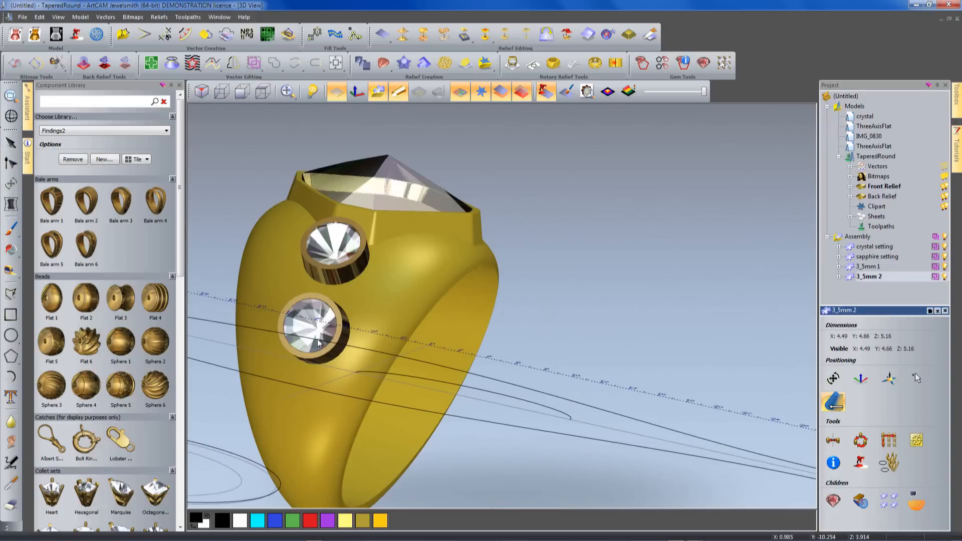
pyautogui.moveTo(318, 342); pyautogui.dragTo(317, 318)
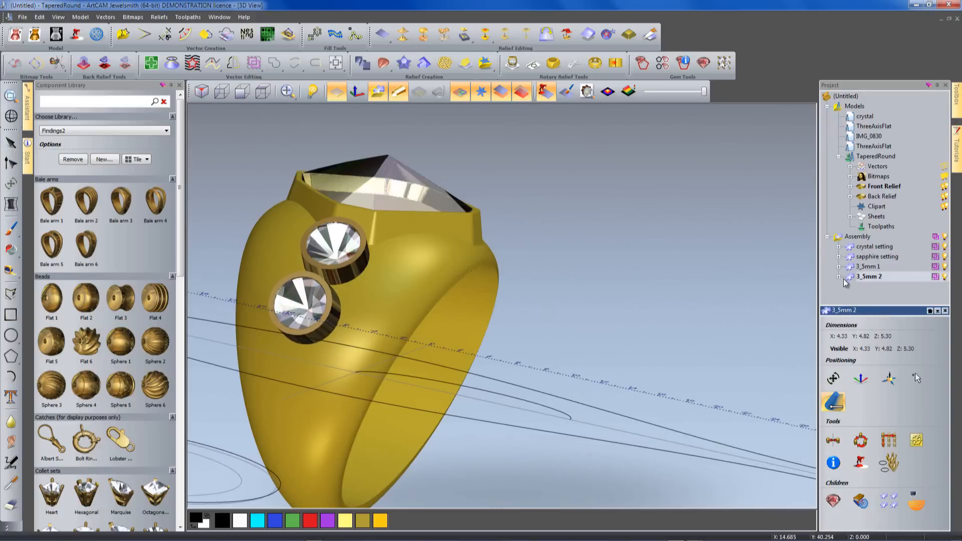
# Scale the copied round setting down proportionally to about 92.8 percent relative to its component centre.
pyautogui.click(838, 381)
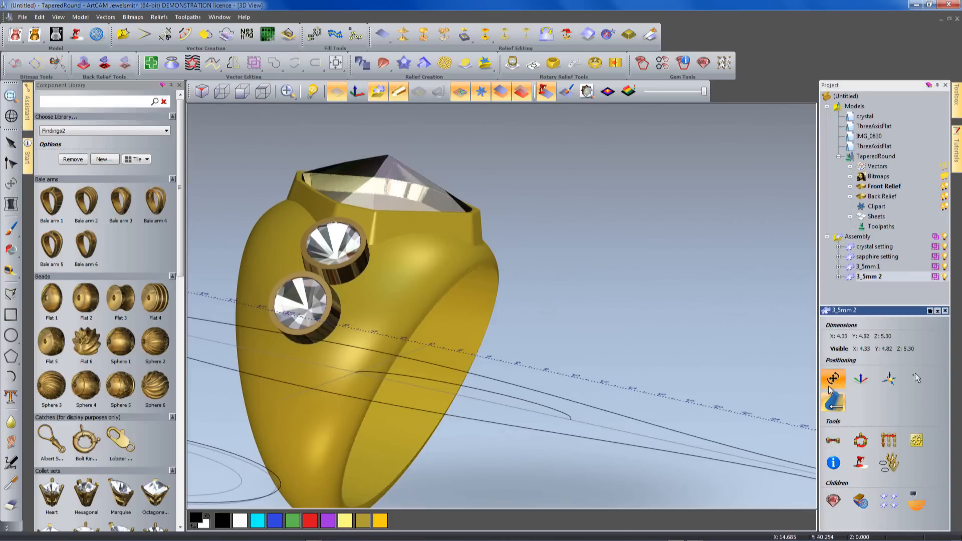
pyautogui.click(859, 343)
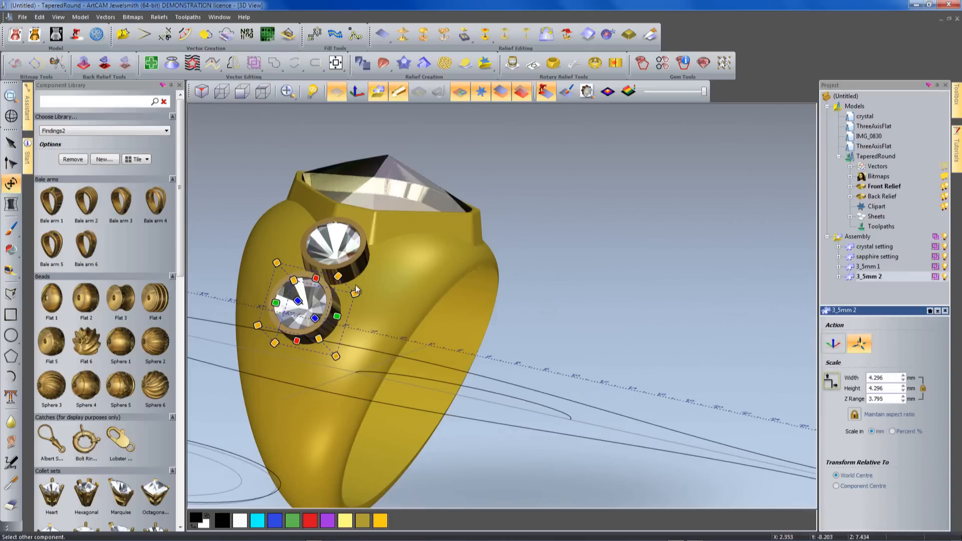
pyautogui.moveTo(336, 356); pyautogui.dragTo(333, 351)
pyautogui.moveTo(531, 355); pyautogui.dragTo(416, 376)
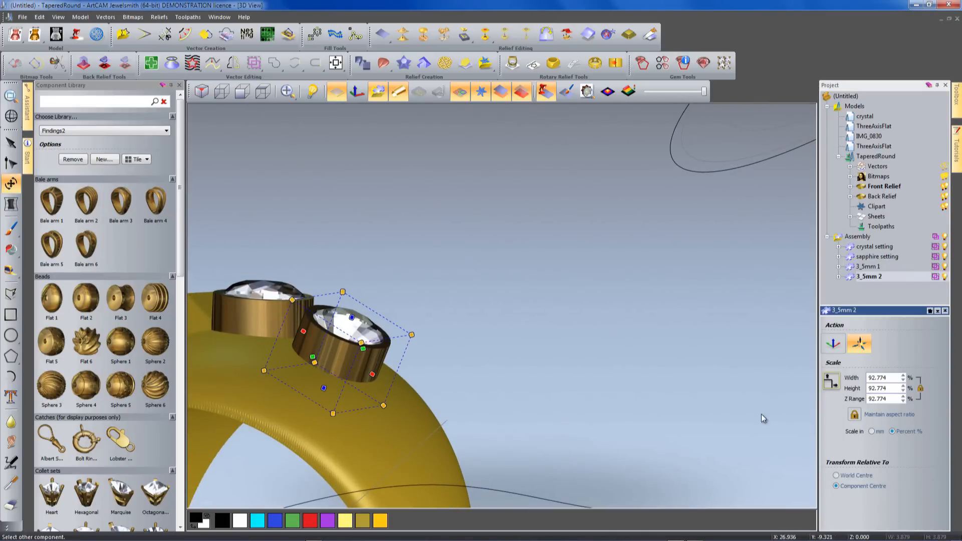
# Scale the 3_5mm 2 setting down in millimetres to about 2.6 mm wide, checking the dimensions of its gem.
pyautogui.click(872, 432)
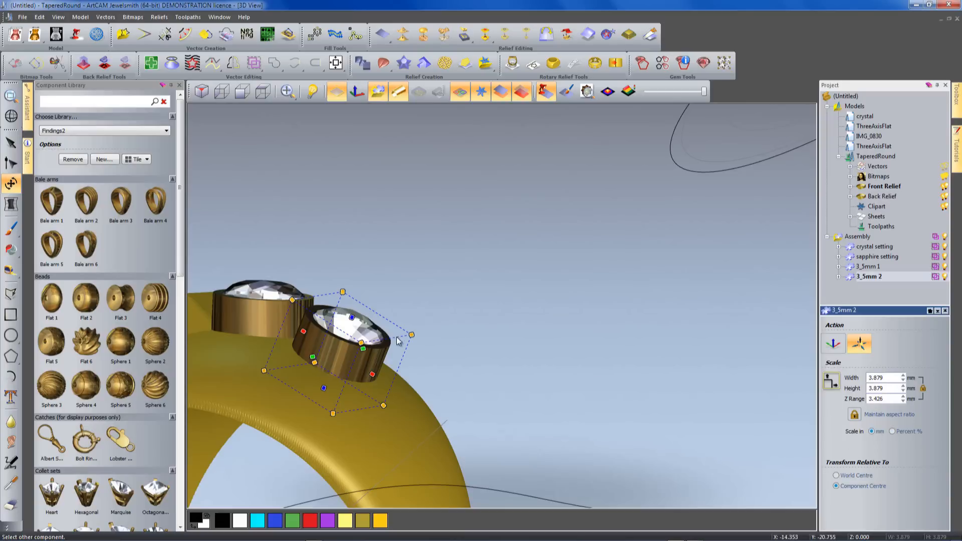
pyautogui.moveTo(412, 336); pyautogui.dragTo(546, 374)
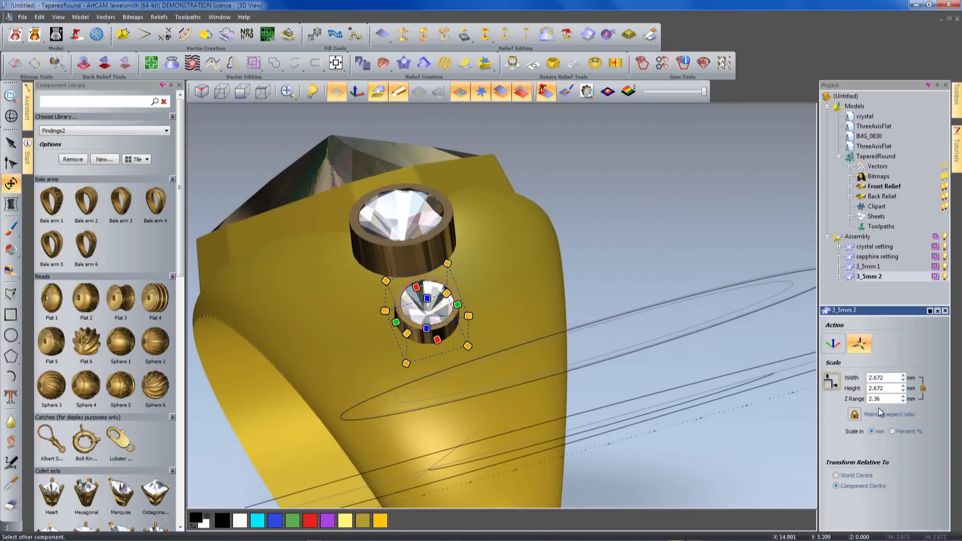
pyautogui.click(838, 277)
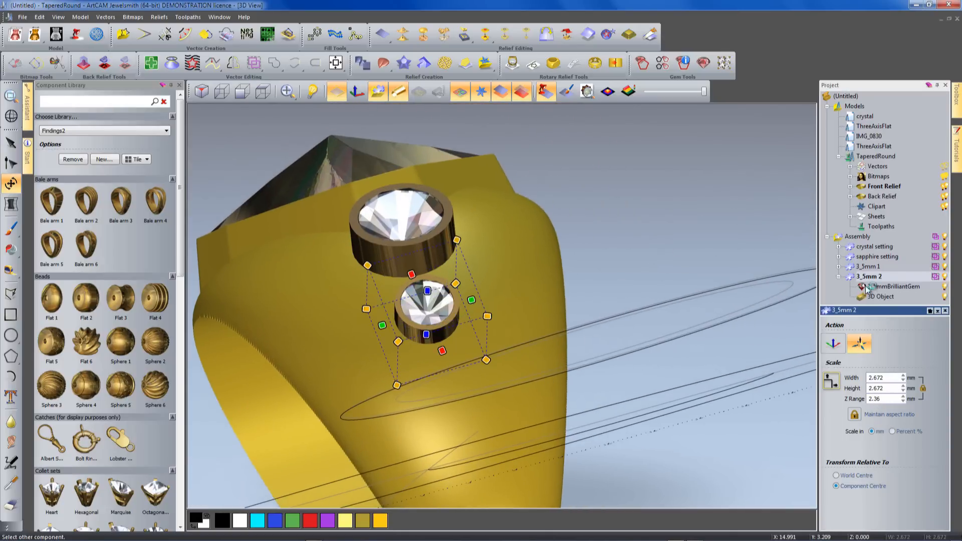
pyautogui.click(868, 288)
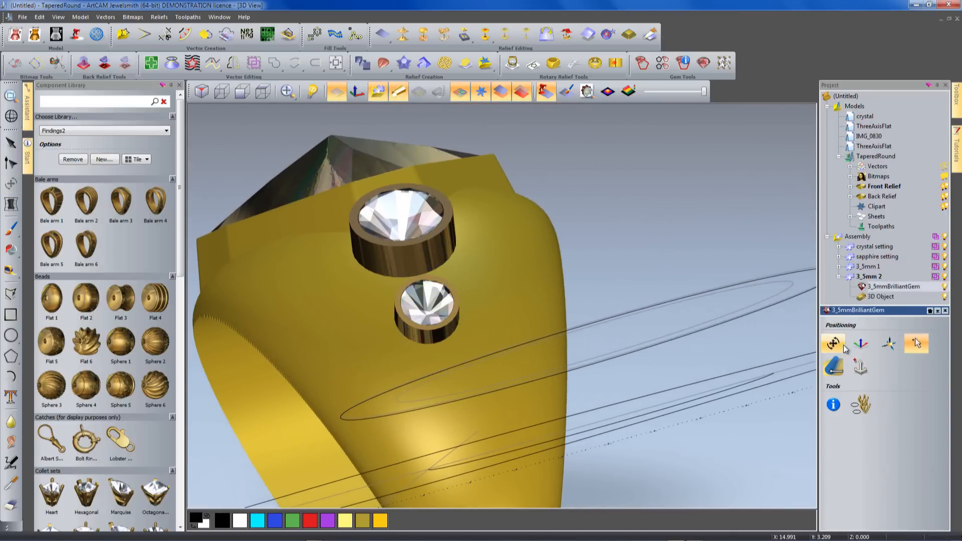
pyautogui.click(832, 405)
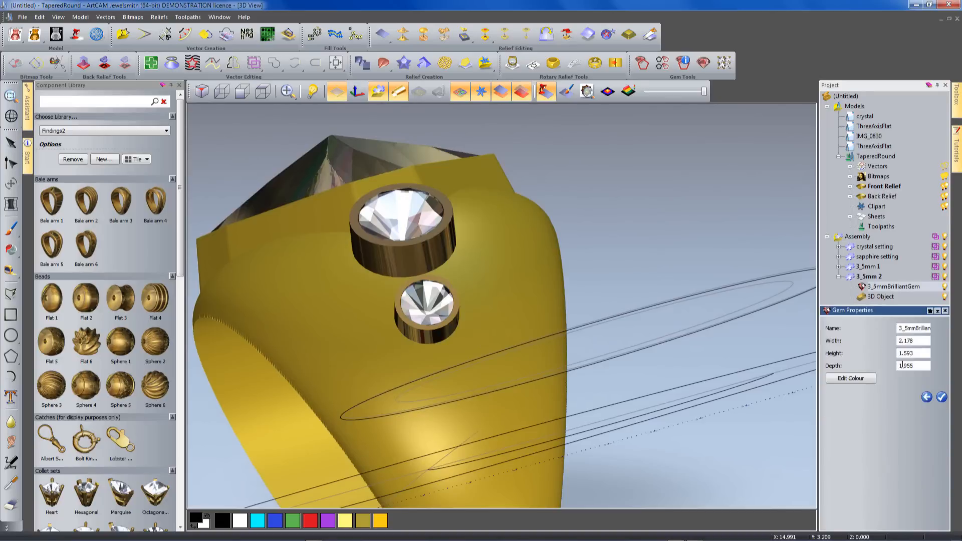
pyautogui.click(869, 277)
pyautogui.moveTo(566, 321); pyautogui.dragTo(626, 375)
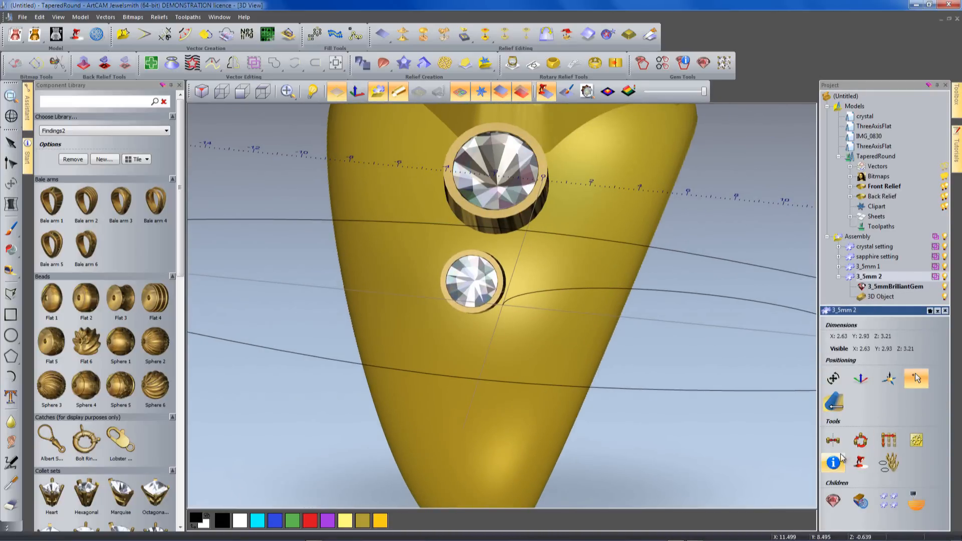
# Change the colour of the 3_5mmBrilliantGem in the 3_5mm 2 setting to Ruby.
pyautogui.click(882, 286)
pyautogui.click(869, 409)
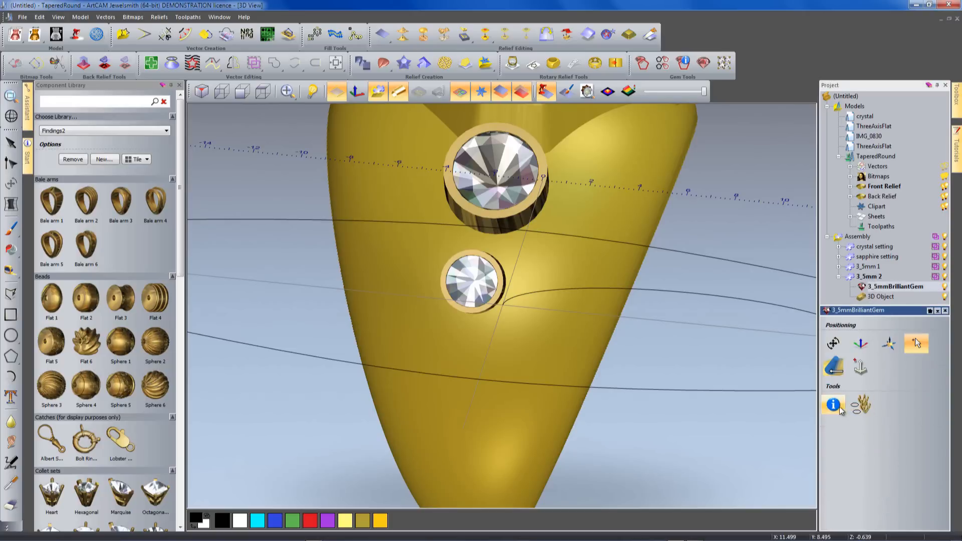
pyautogui.click(852, 380)
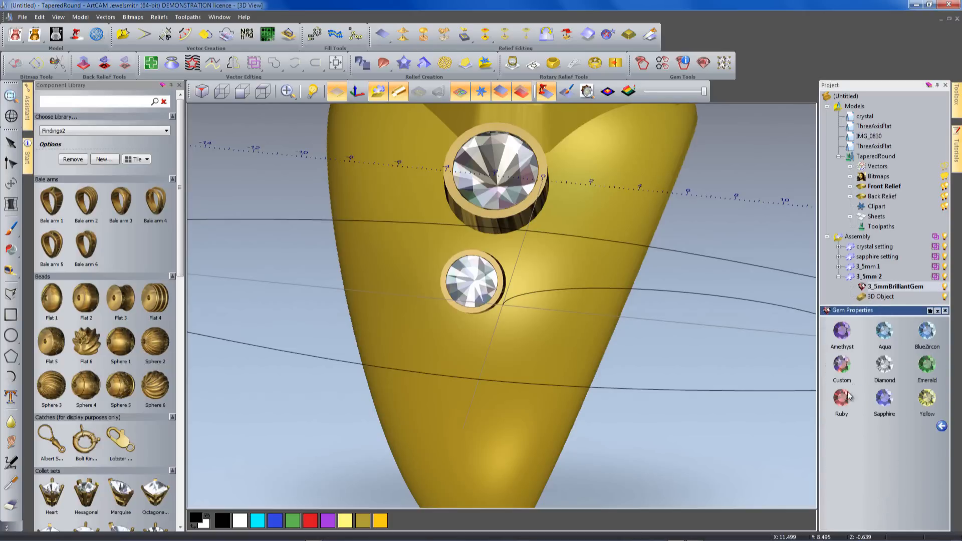
pyautogui.click(865, 372)
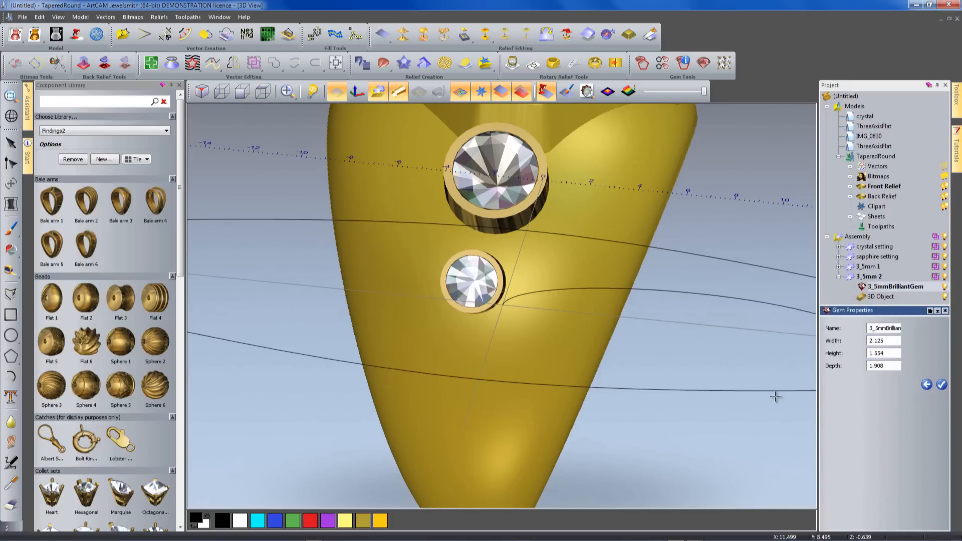
pyautogui.click(942, 386)
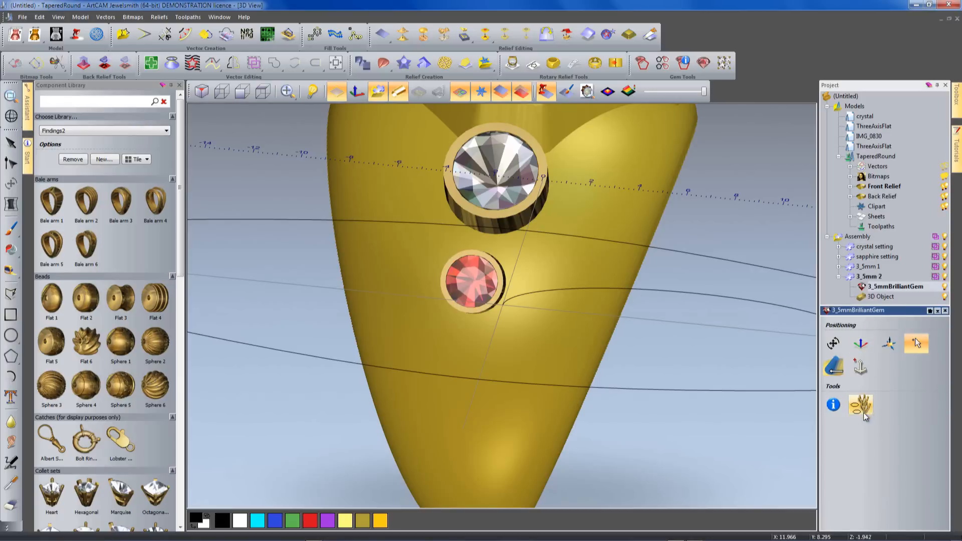
# In a view from above, shift the 3_5mm 1 setting about -0.377 mm along X onto the ring's centre line.
pyautogui.click(263, 91)
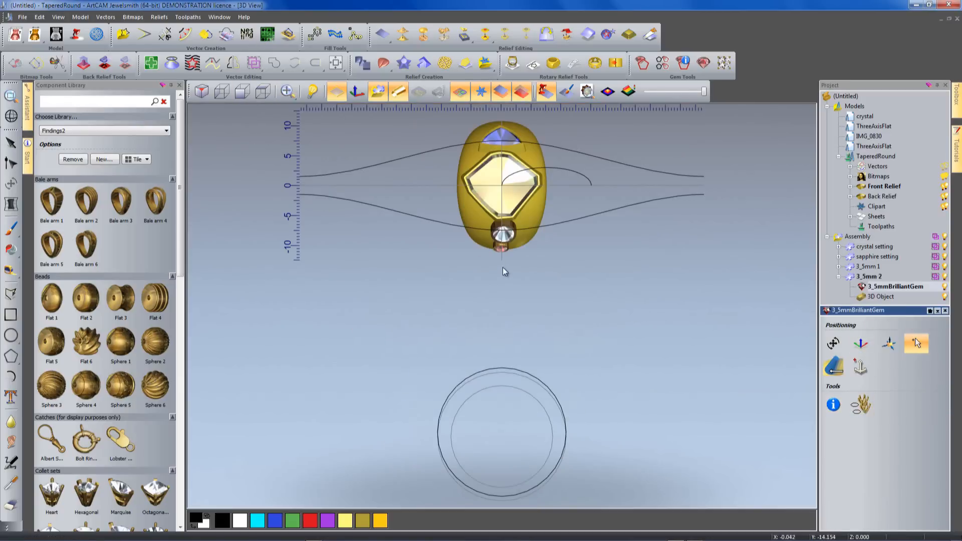
pyautogui.scroll(4, 504, 269)
pyautogui.moveTo(510, 254); pyautogui.dragTo(474, 404, button='middle')
pyautogui.moveTo(473, 404); pyautogui.dragTo(506, 354)
pyautogui.click(833, 378)
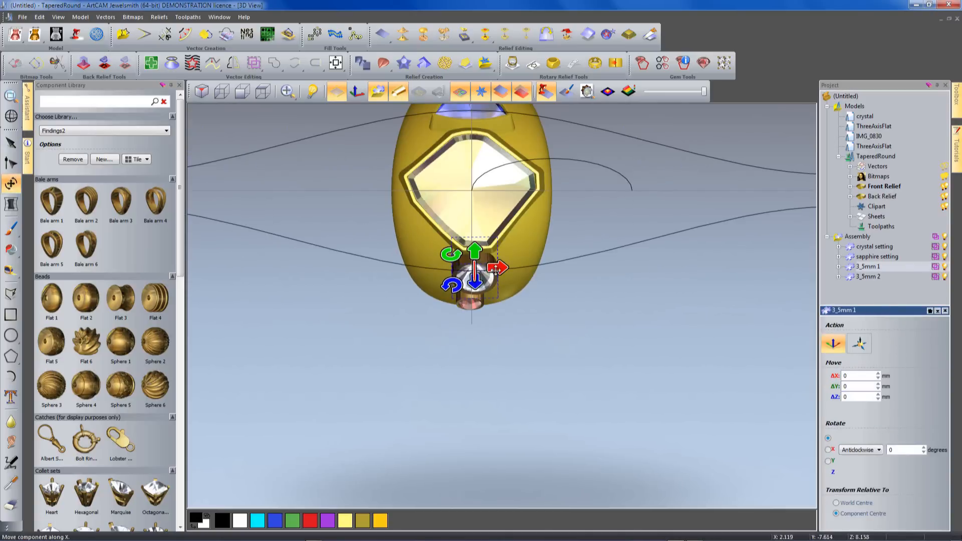
pyautogui.moveTo(504, 270); pyautogui.dragTo(499, 270)
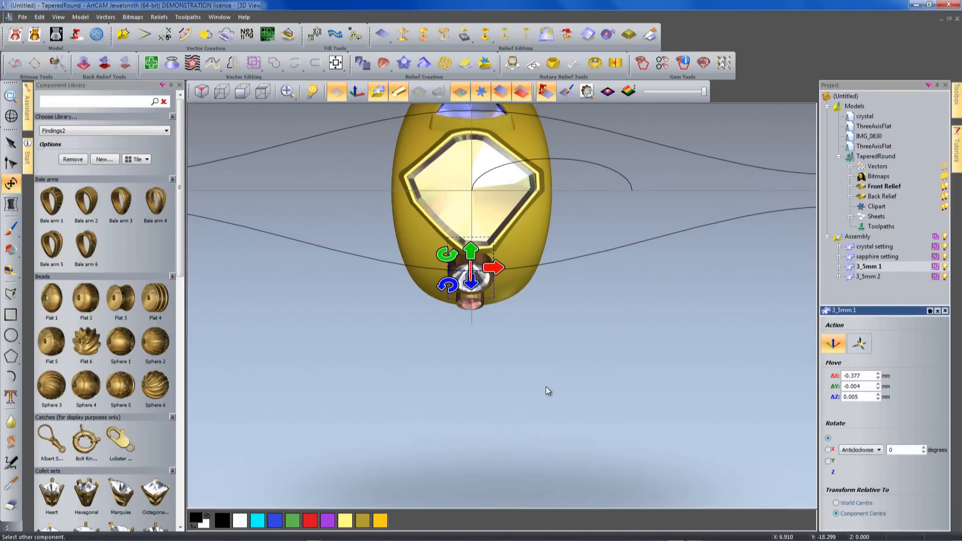
# Nudge the ruby 3_5mm 2 setting into position on the band just below the white 3_5mm 1 setting.
pyautogui.click(868, 277)
pyautogui.moveTo(498, 391); pyautogui.dragTo(561, 315)
pyautogui.click(833, 401)
pyautogui.moveTo(480, 265); pyautogui.dragTo(474, 257)
pyautogui.moveTo(574, 291); pyautogui.dragTo(682, 395)
# Rotate the ruby setting about 1.1 degrees anticlockwise around the X axis relative to World Centre, bringing it against the white setting.
pyautogui.click(833, 378)
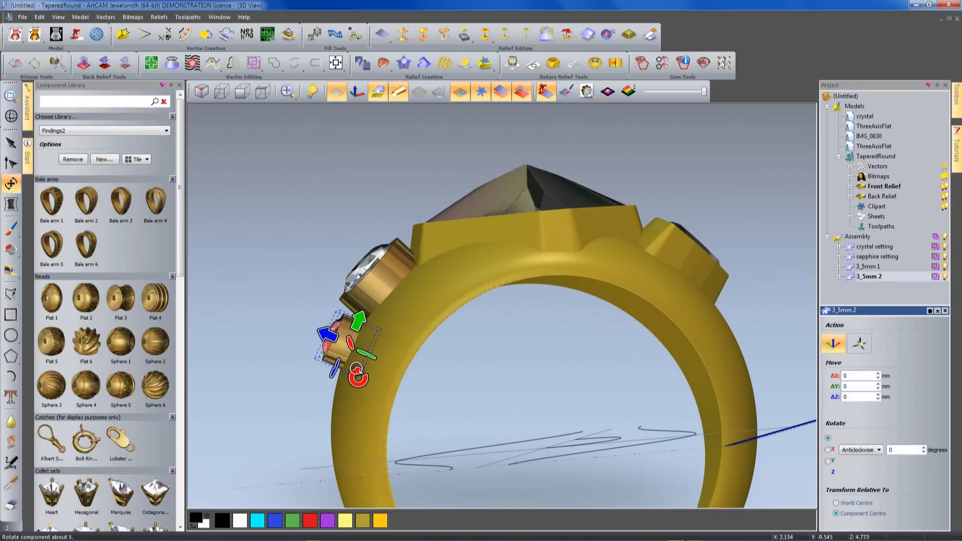
pyautogui.click(837, 503)
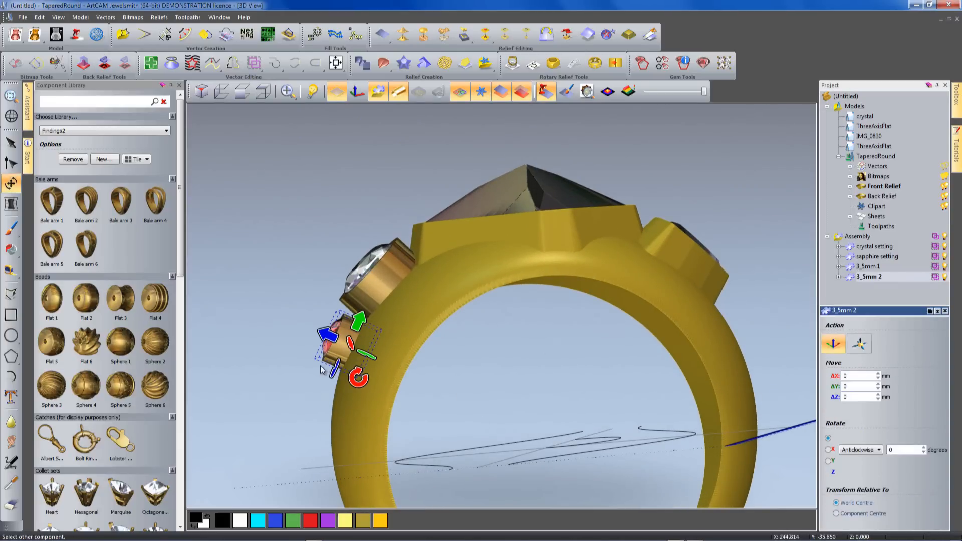
pyautogui.moveTo(356, 373); pyautogui.dragTo(358, 371)
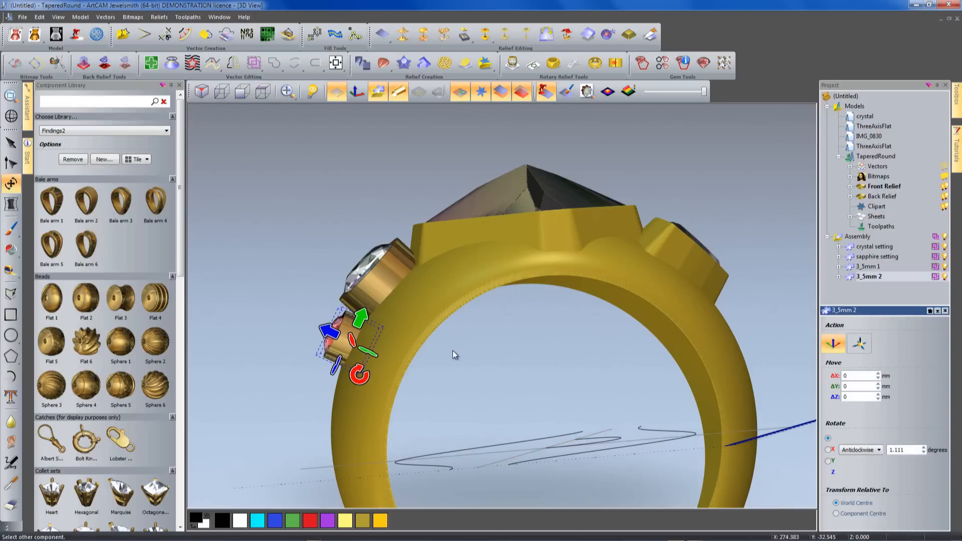
pyautogui.moveTo(447, 358); pyautogui.dragTo(597, 318)
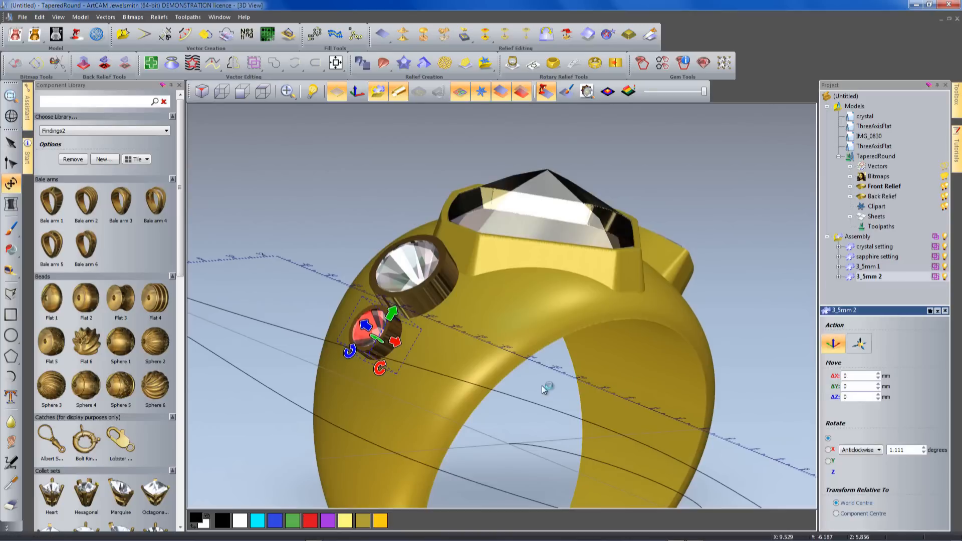
pyautogui.press('Escape')
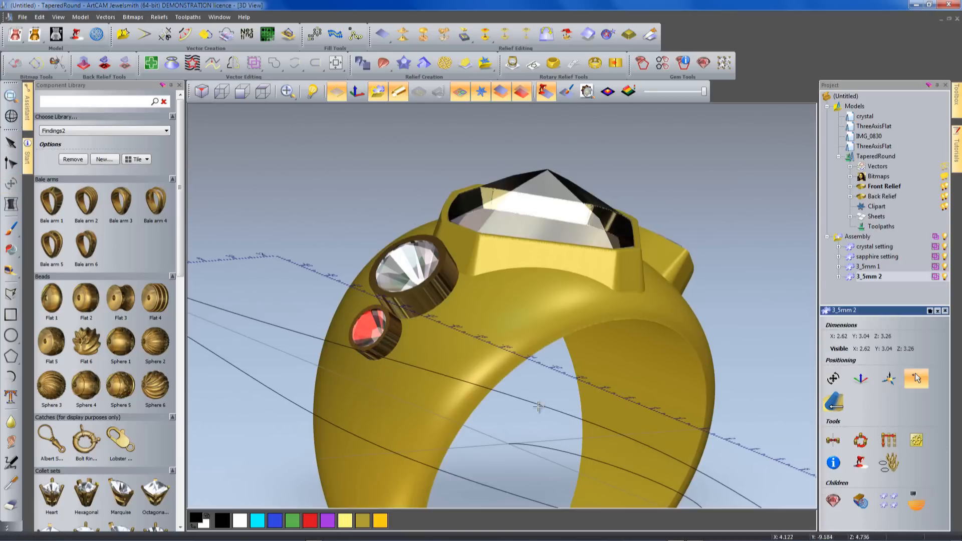
# Create a copy of the ruby setting further down the band, directly below the first one.
pyautogui.click(834, 408)
pyautogui.moveTo(372, 367); pyautogui.dragTo(357, 387)
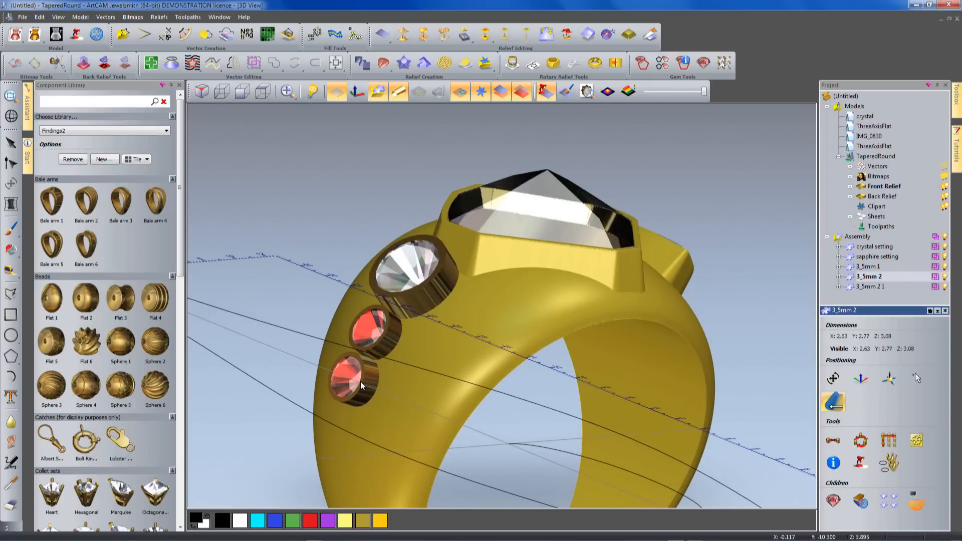
pyautogui.moveTo(549, 330); pyautogui.dragTo(612, 358)
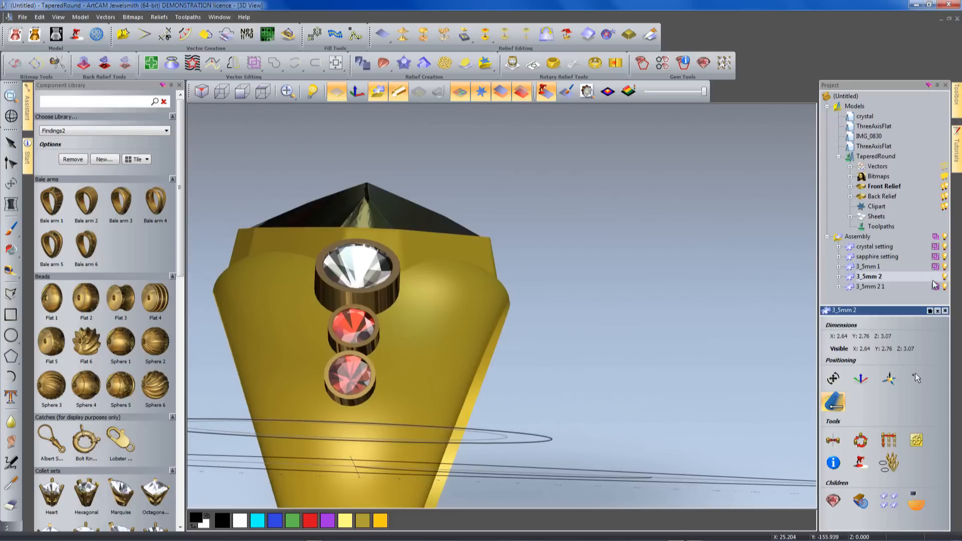
# Identify the lowest ruby setting by its visibility and scale it about Component Centre to about 1.95 mm wide.
pyautogui.click(946, 277)
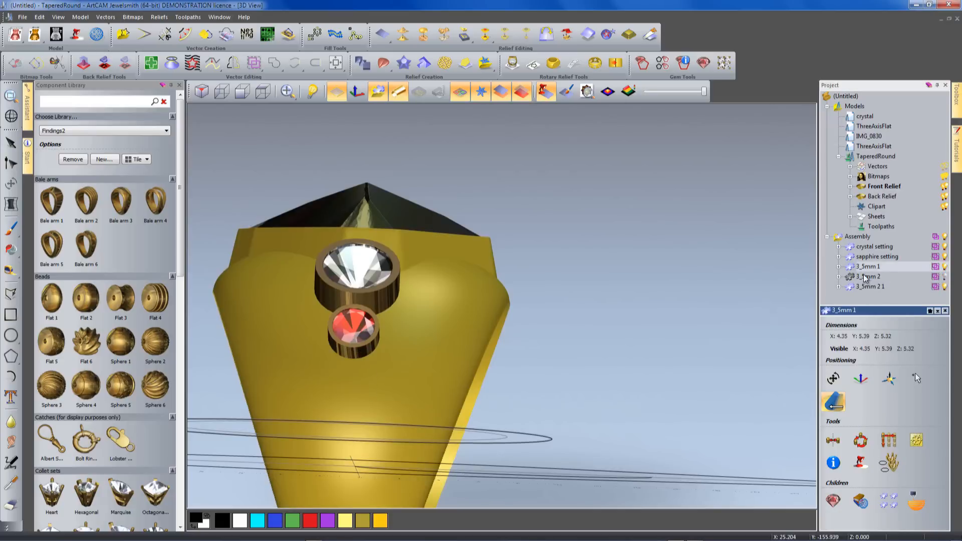
pyautogui.click(833, 379)
pyautogui.click(826, 382)
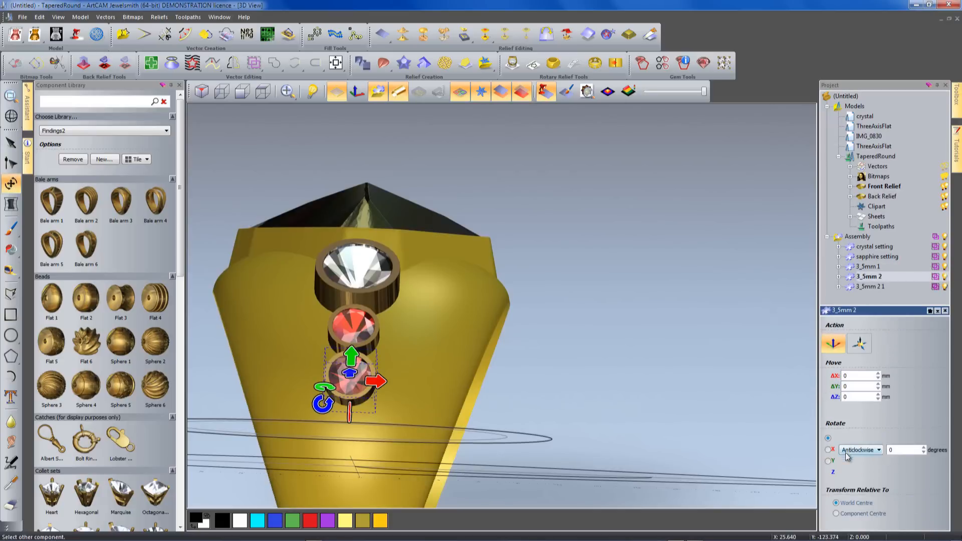
pyautogui.click(836, 514)
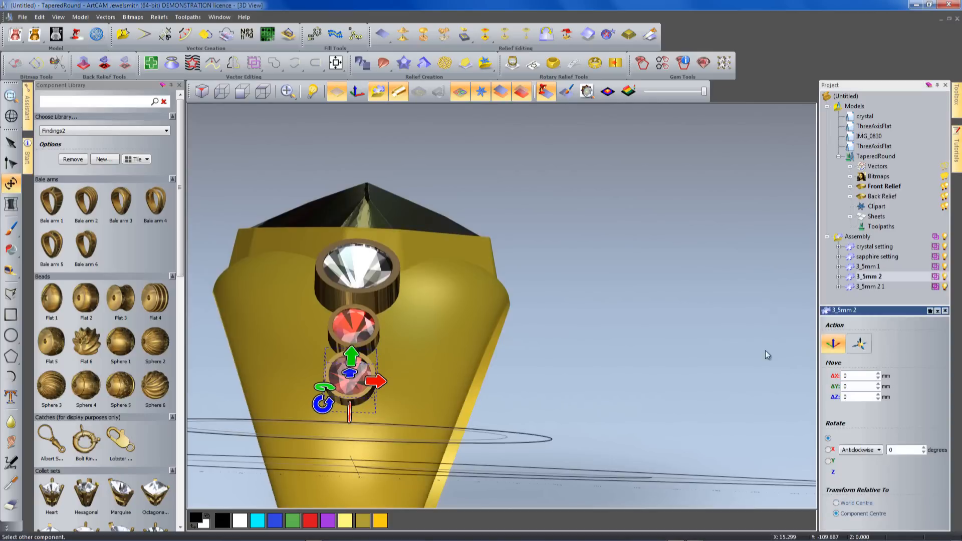
pyautogui.click(859, 344)
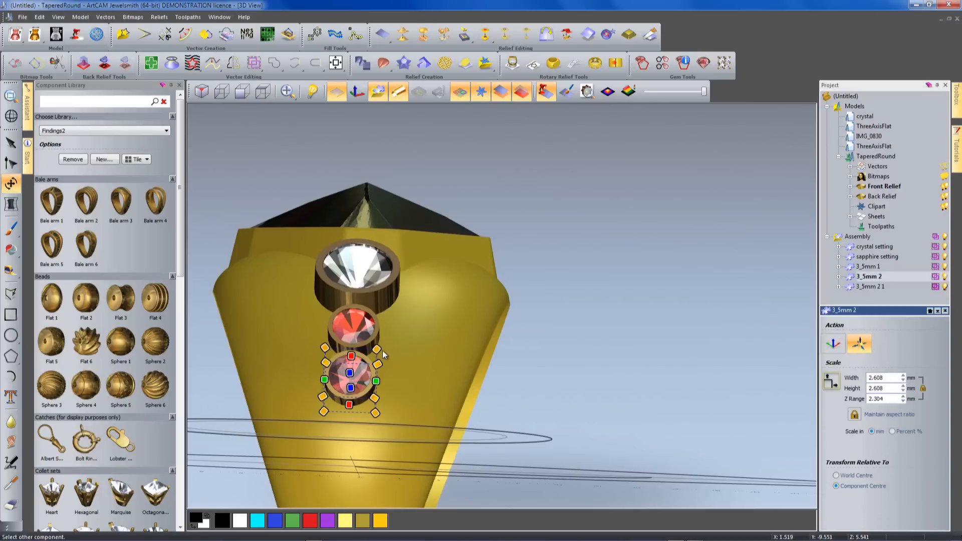
pyautogui.moveTo(378, 352); pyautogui.dragTo(372, 361)
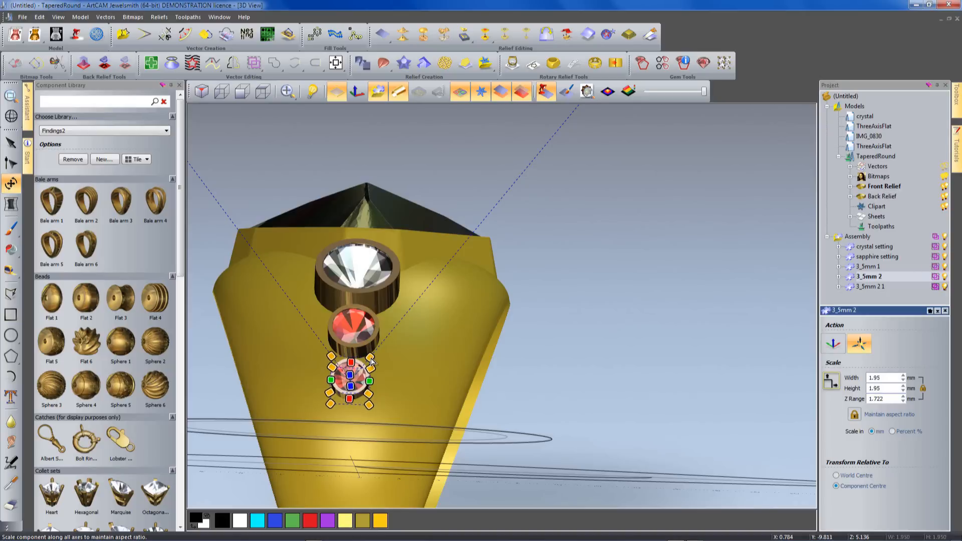
# Scale the 3D Object bezel of the lowest ruby setting to about 1.8 mm wide.
pyautogui.moveTo(548, 396); pyautogui.dragTo(535, 315)
pyautogui.scroll(6, 534, 319)
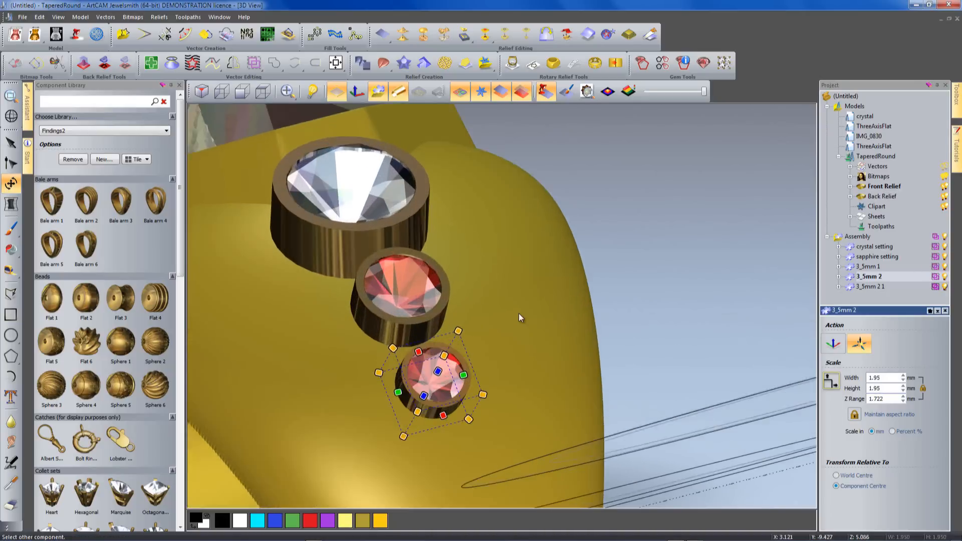
pyautogui.scroll(5, 551, 250)
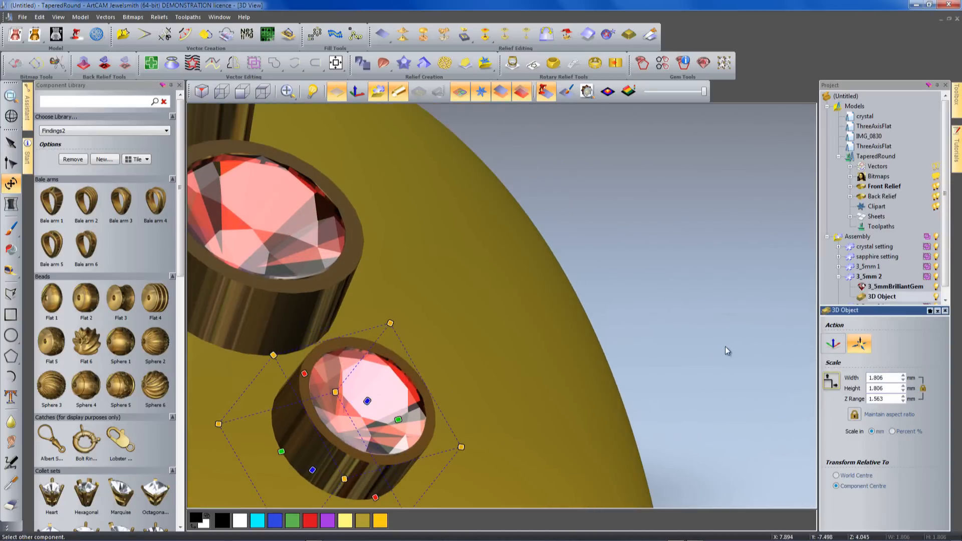
pyautogui.click(724, 345)
# Rotate the smallest ruby setting by about -1.8 degrees around X relative to World Centre, closing the gap to its neighbour.
pyautogui.click(838, 276)
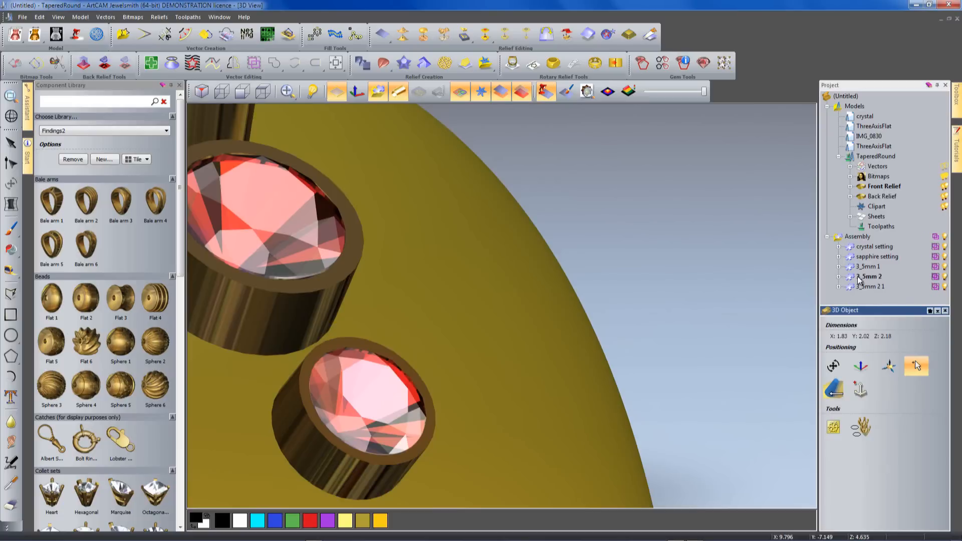
pyautogui.click(834, 366)
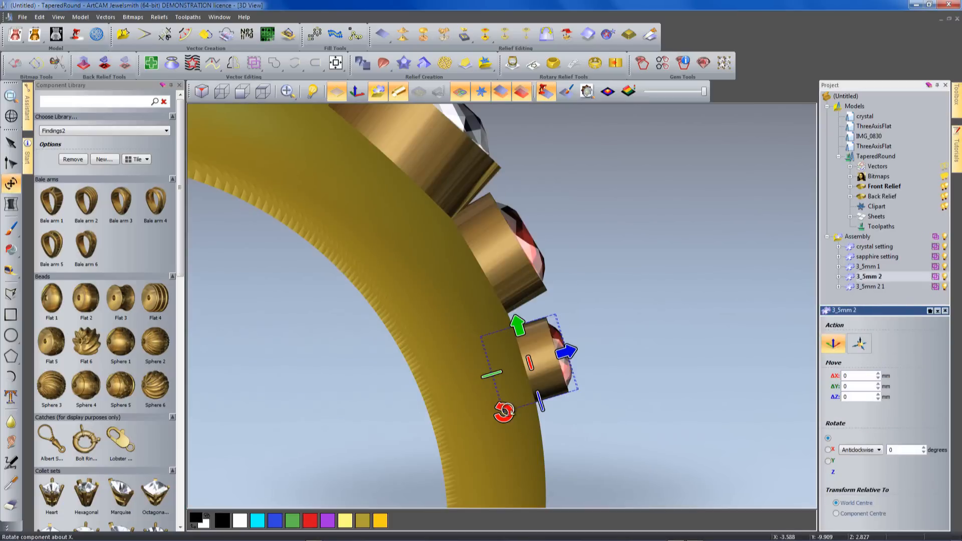
pyautogui.moveTo(504, 412); pyautogui.dragTo(500, 396)
pyautogui.scroll(-2, 656, 396)
pyautogui.scroll(-2, 647, 404)
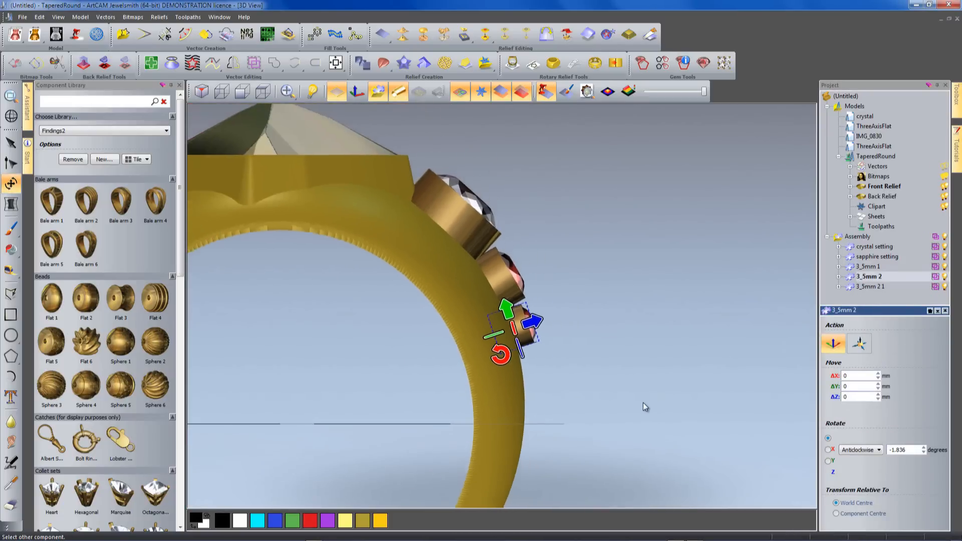
# Cut the 3_5mm 2 1 assembly and paste it into 3_5mm 2 so both ruby settings form one assembly.
pyautogui.moveTo(631, 356); pyautogui.dragTo(539, 345)
pyautogui.scroll(-4, 561, 354)
pyautogui.rightClick(854, 290)
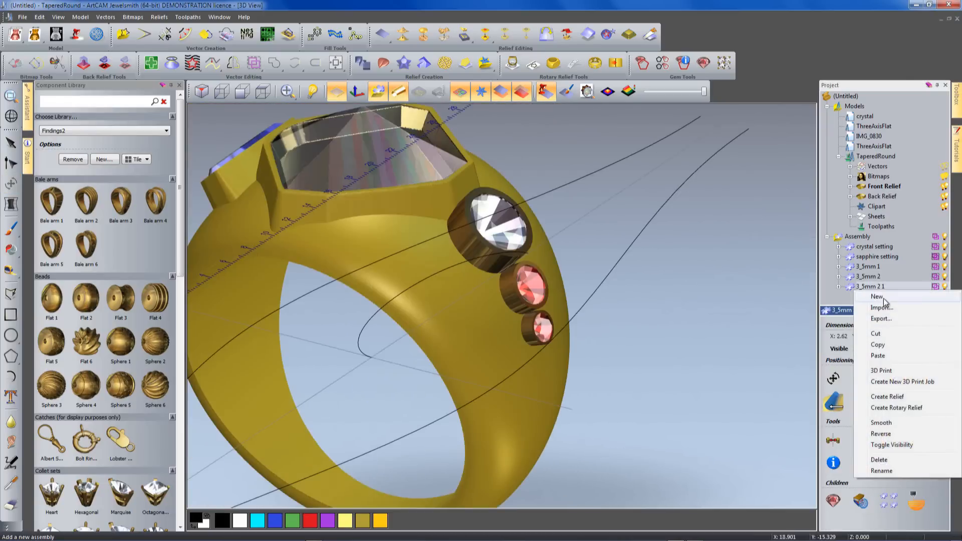
pyautogui.click(878, 335)
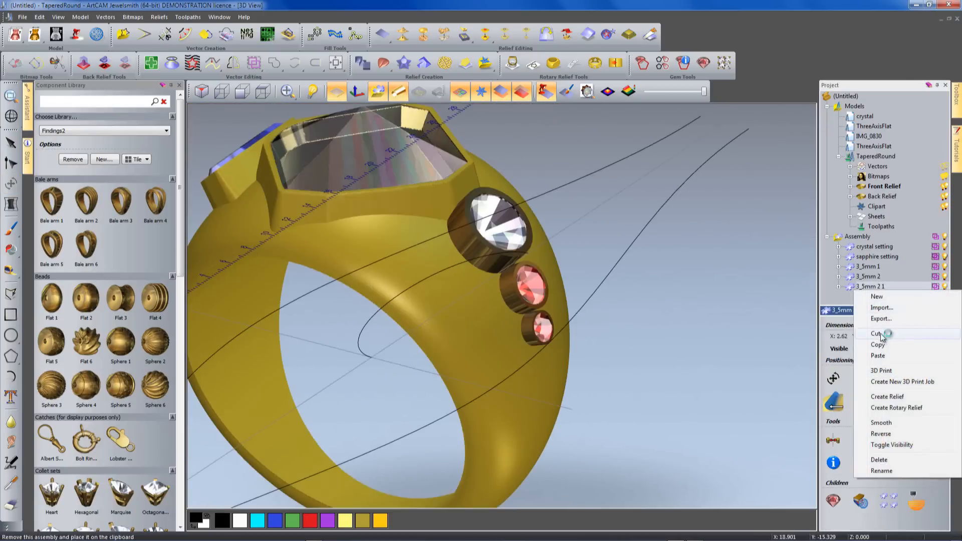
pyautogui.rightClick(873, 280)
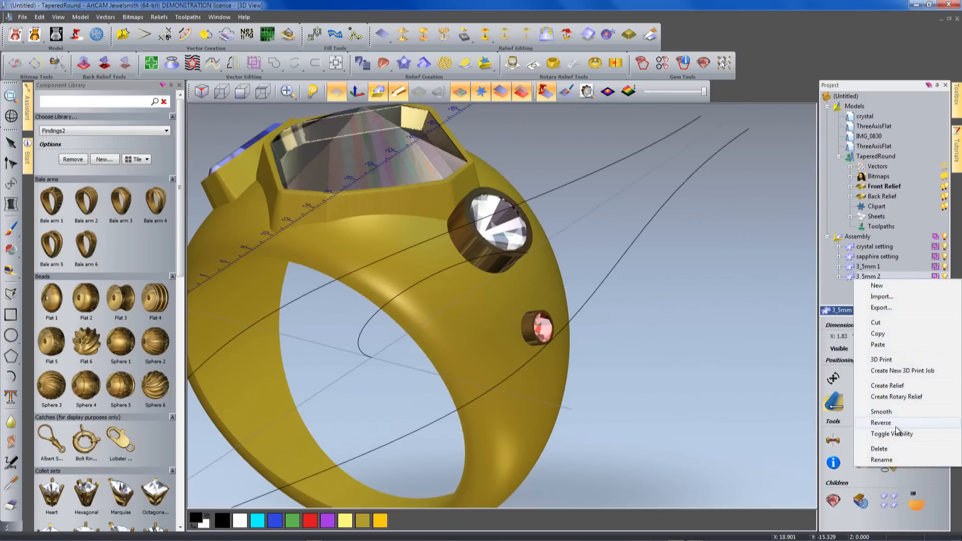
pyautogui.click(878, 345)
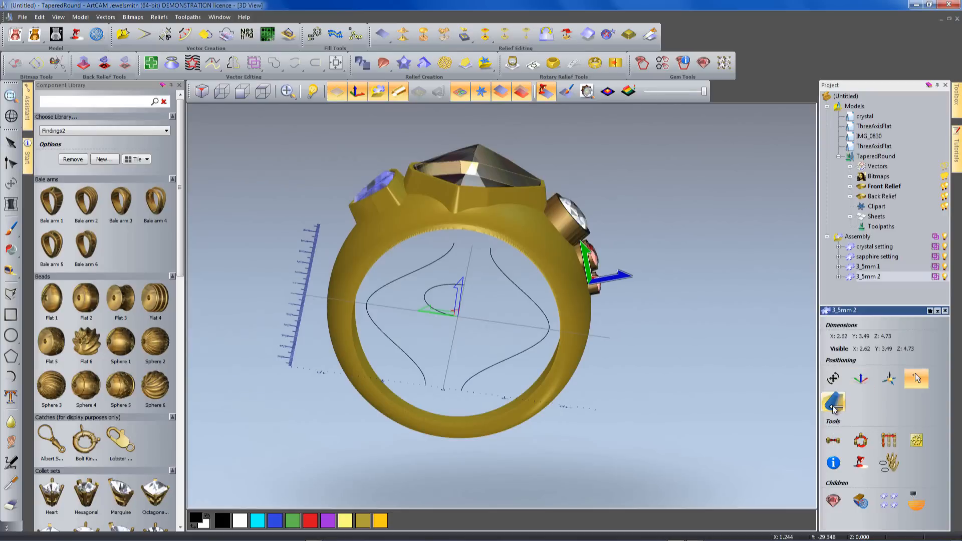
# Mirror a copy of the 3_5mm 2 ruby assembly across the Z-X Plane relative to World Centre.
pyautogui.click(834, 405)
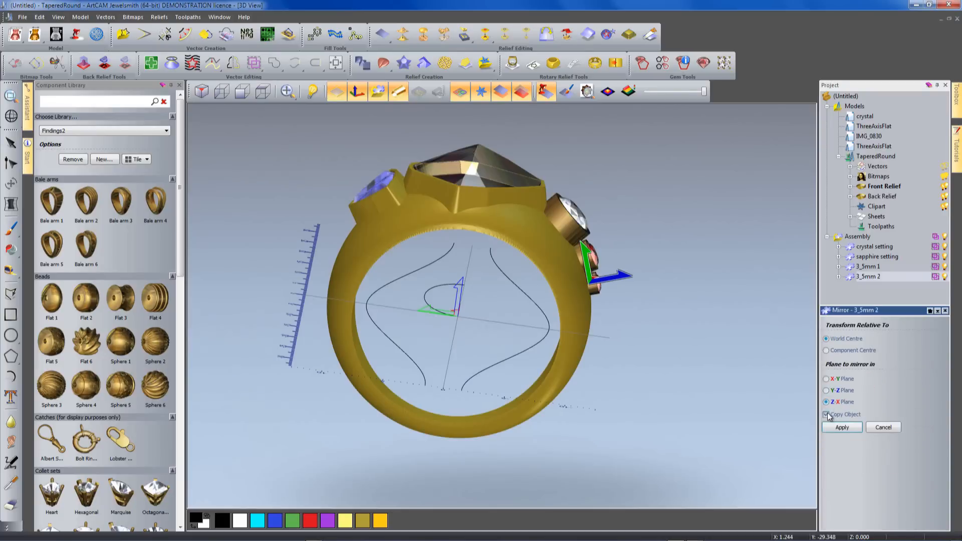
pyautogui.click(827, 414)
pyautogui.click(842, 427)
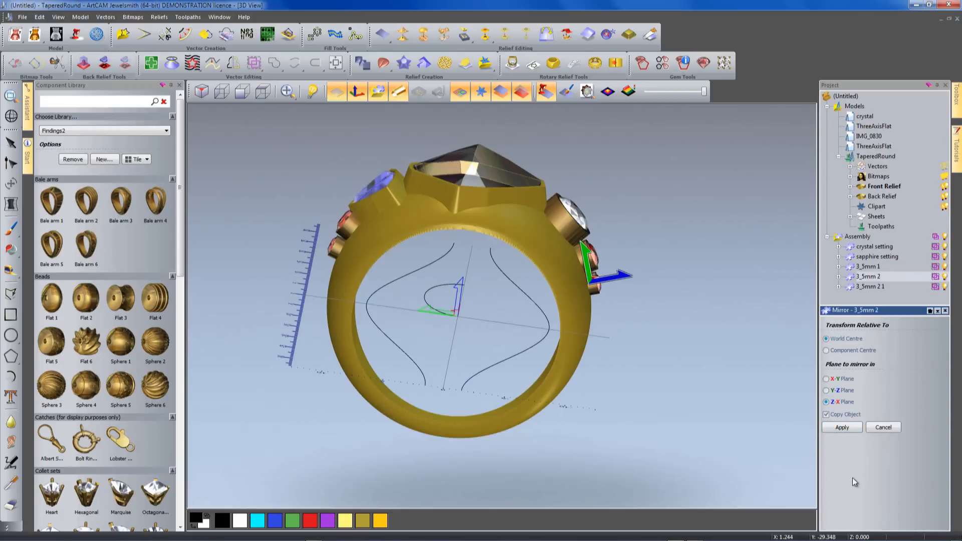
pyautogui.moveTo(512, 303)
pyautogui.mouseDown()
pyautogui.moveTo(507, 269)
pyautogui.moveTo(650, 390)
pyautogui.moveTo(693, 383)
pyautogui.moveTo(504, 279)
pyautogui.moveTo(519, 287)
pyautogui.mouseUp()
pyautogui.scroll(3, 588, 263)
pyautogui.moveTo(588, 263); pyautogui.dragTo(372, 263)
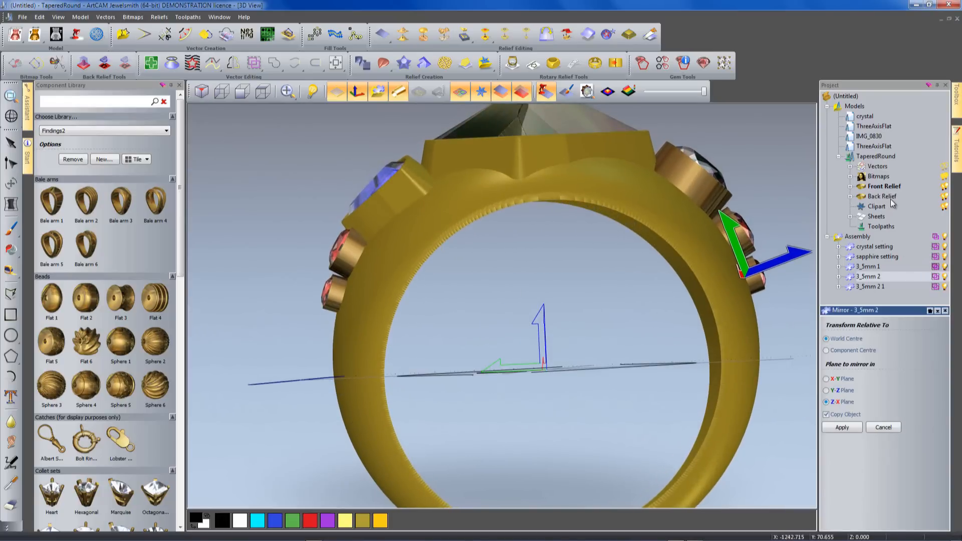
# Rotate the sapphire setting anticlockwise by about 2.5 degrees around X relative to World Centre.
pyautogui.click(878, 256)
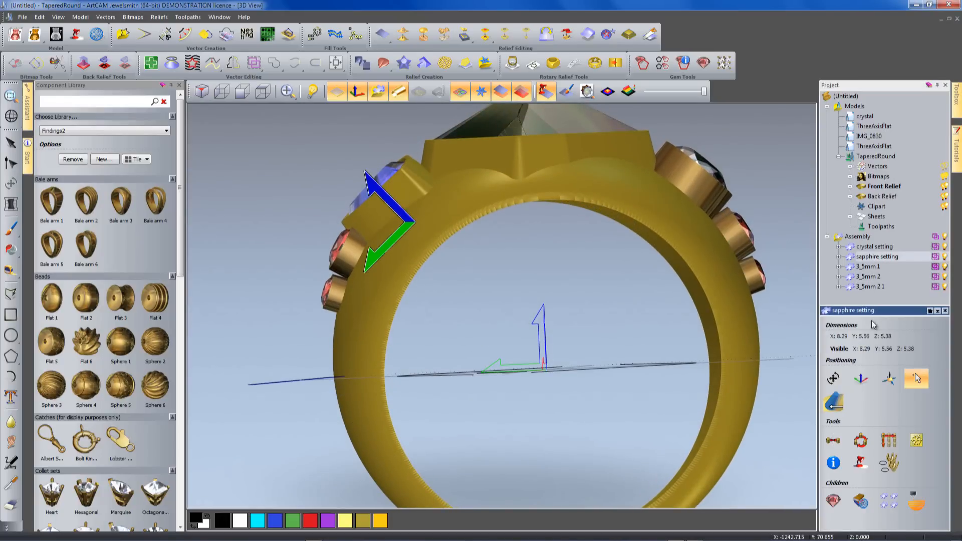
pyautogui.click(838, 386)
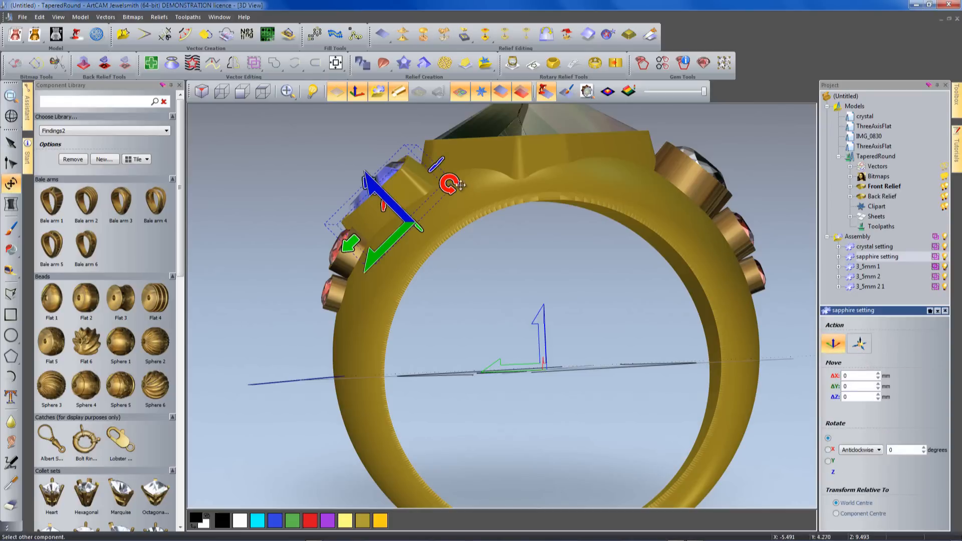
pyautogui.moveTo(448, 183); pyautogui.dragTo(457, 179)
pyautogui.moveTo(402, 244); pyautogui.dragTo(586, 375)
pyautogui.moveTo(699, 344); pyautogui.dragTo(508, 437)
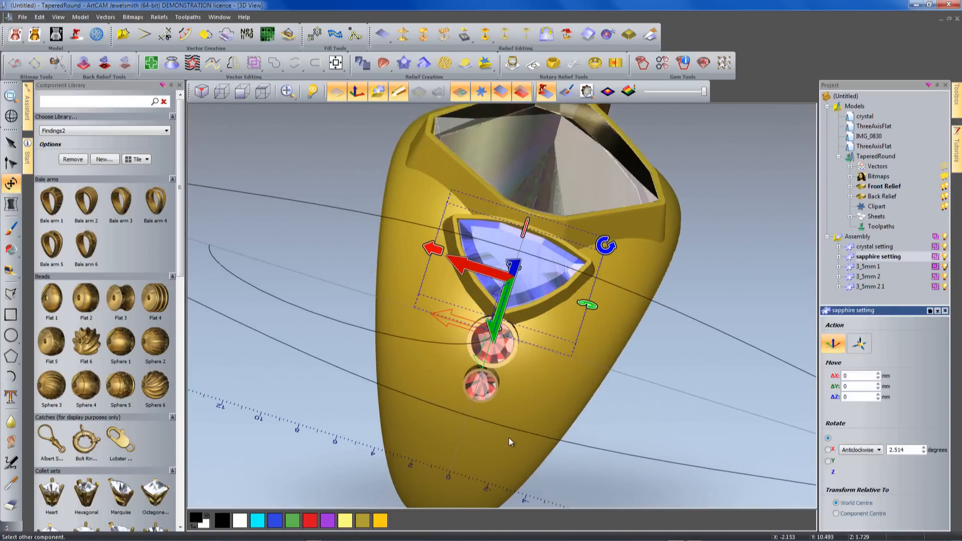
pyautogui.scroll(-3, 507, 437)
pyautogui.moveTo(332, 413); pyautogui.dragTo(646, 277)
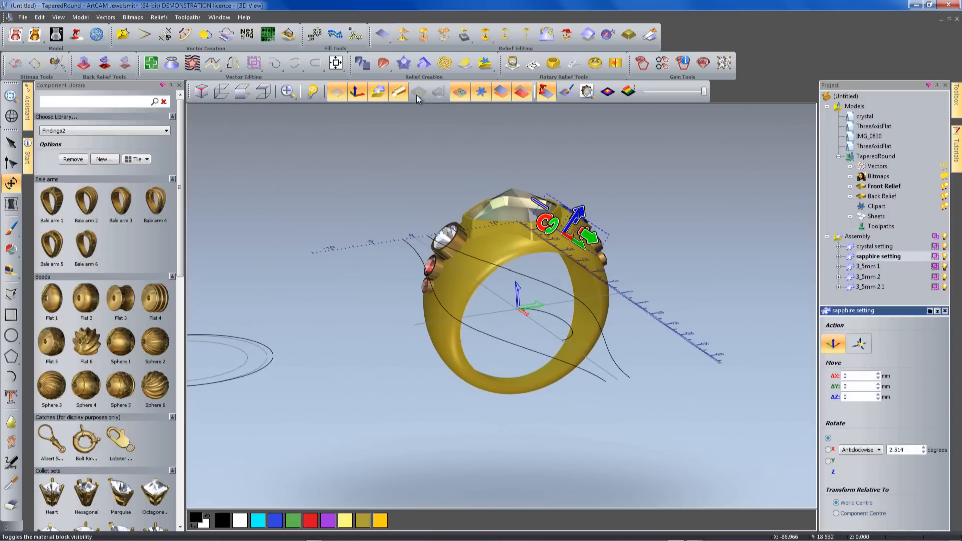
pyautogui.click(461, 92)
pyautogui.moveTo(571, 364); pyautogui.dragTo(741, 393)
pyautogui.press('Escape')
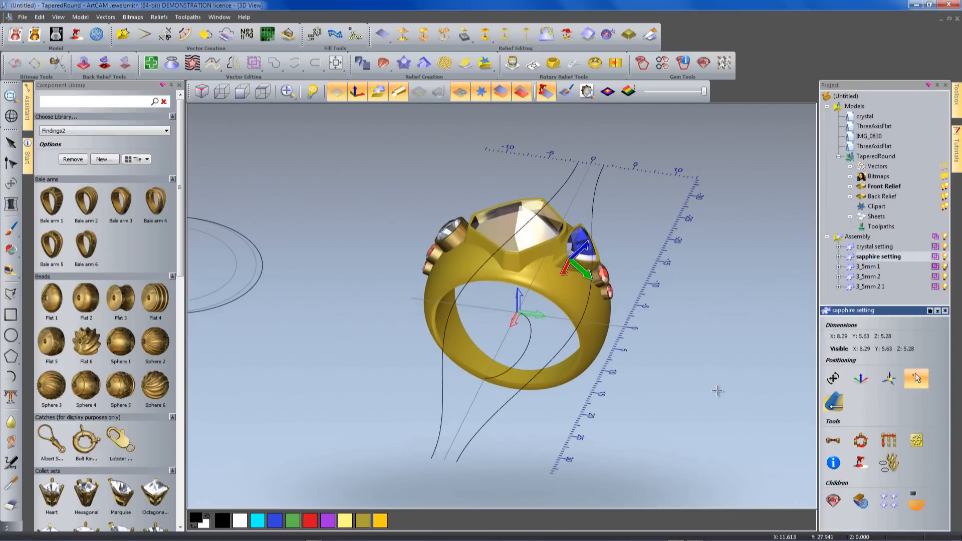
# Hide the origin axes and the vectors in the 3D view.
pyautogui.click(357, 92)
pyautogui.moveTo(655, 440); pyautogui.dragTo(246, 133)
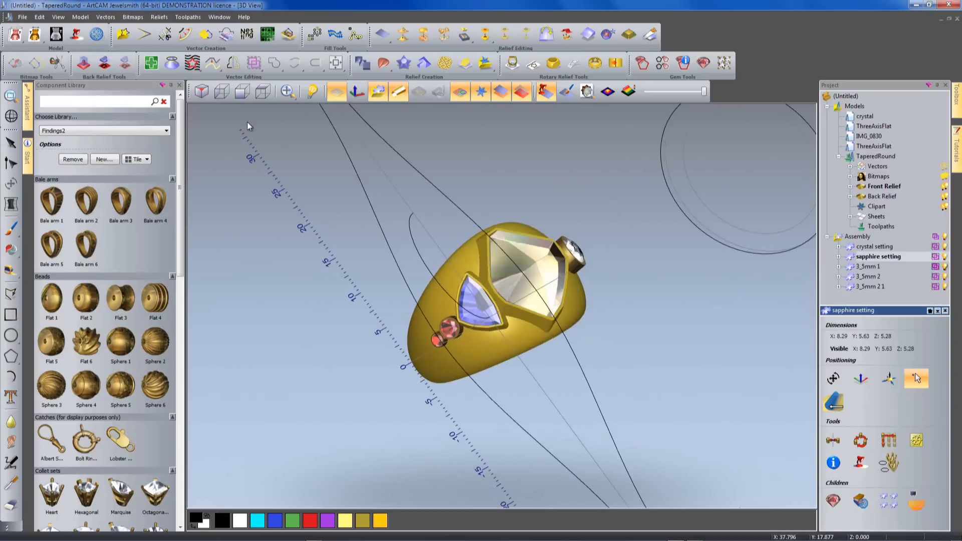
pyautogui.click(460, 92)
pyautogui.moveTo(645, 392); pyautogui.dragTo(477, 204)
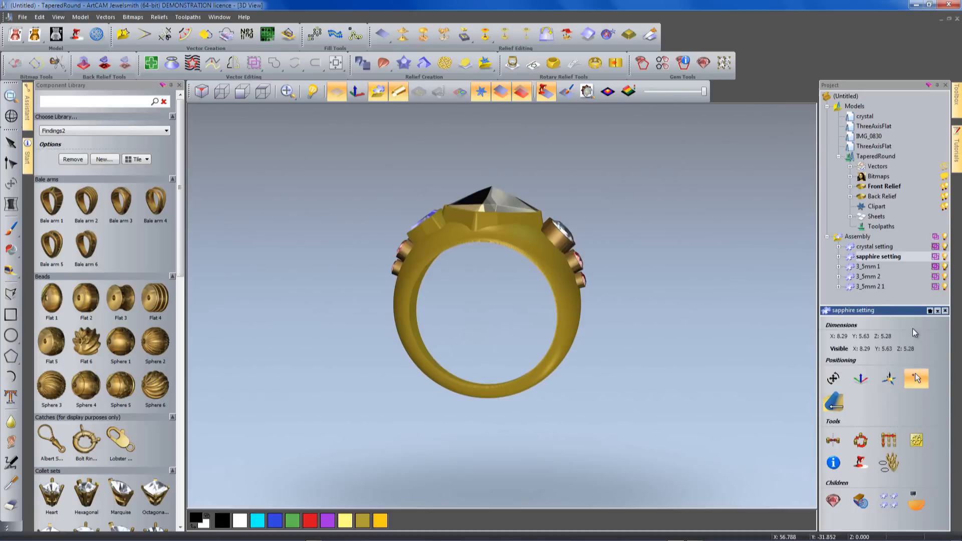
# Create a rotary relief from the whole Assembly on the TaperedRound model's Front Relief.
pyautogui.click(860, 238)
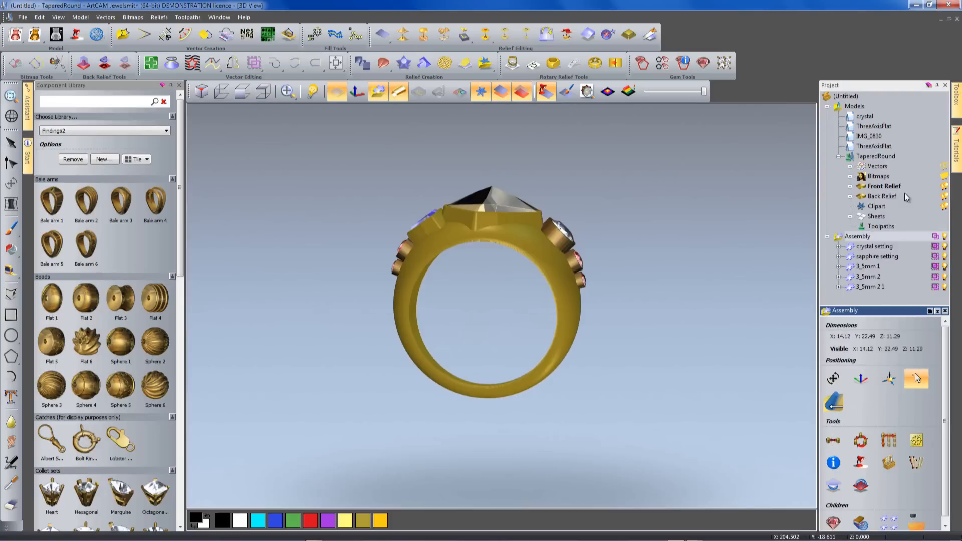
pyautogui.click(850, 186)
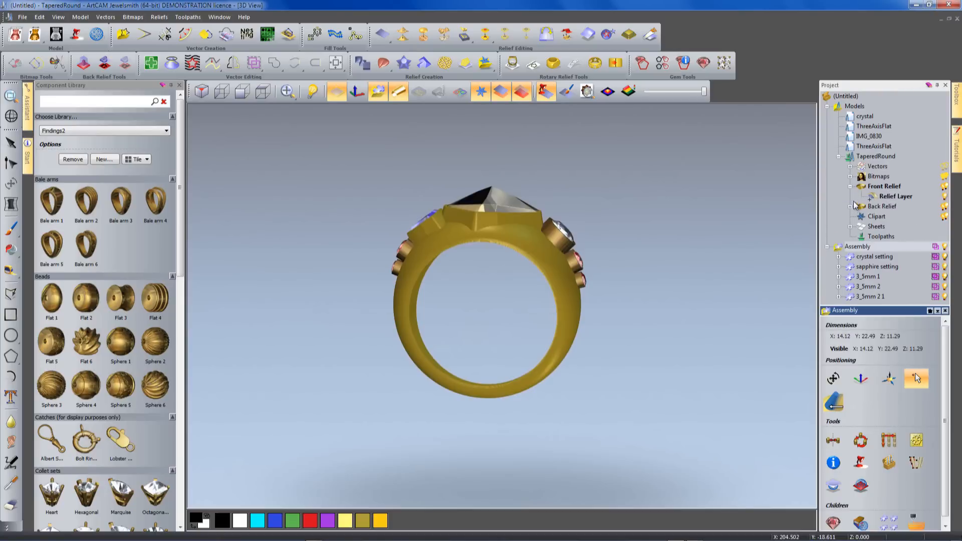
pyautogui.click(895, 197)
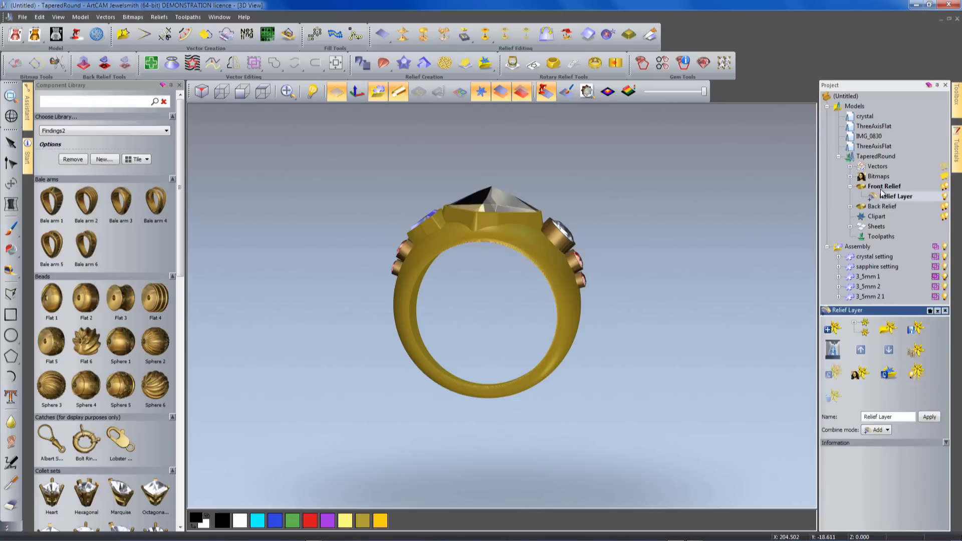
pyautogui.click(859, 247)
pyautogui.rightClick(859, 247)
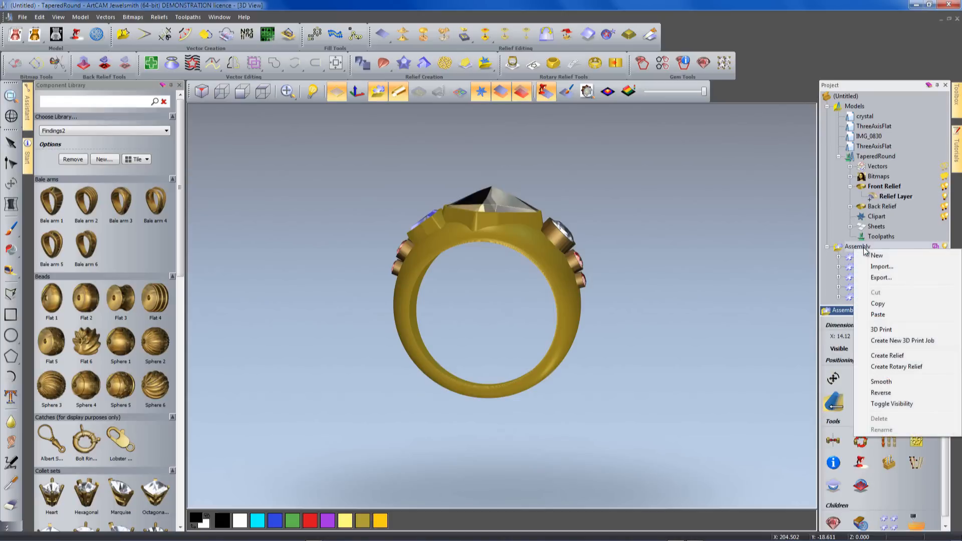
pyautogui.click(895, 367)
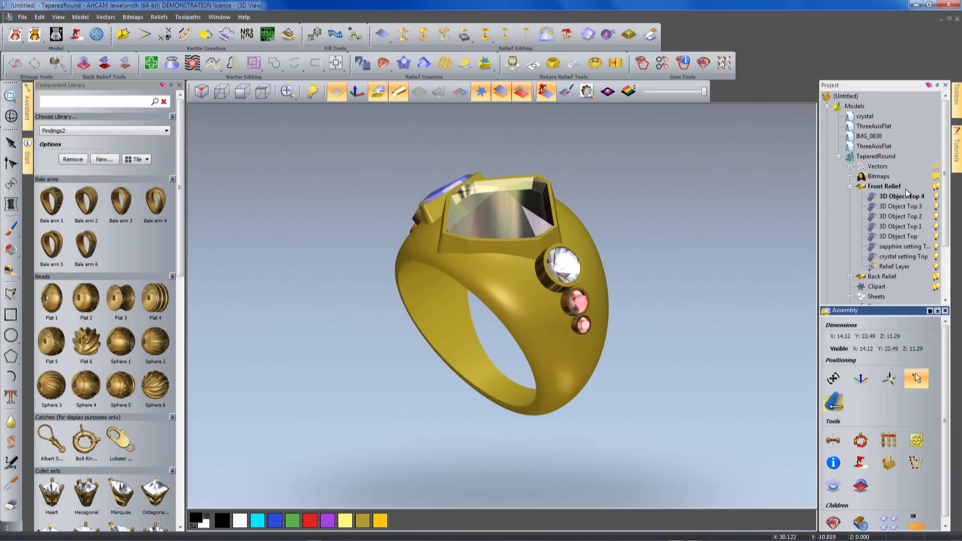
# Hide the base Relief Layer of the Front Relief, leaving the gem setting layers shown.
pyautogui.click(936, 257)
pyautogui.click(936, 257)
pyautogui.click(937, 267)
pyautogui.moveTo(579, 234); pyautogui.dragTo(564, 353)
pyautogui.scroll(3, 551, 341)
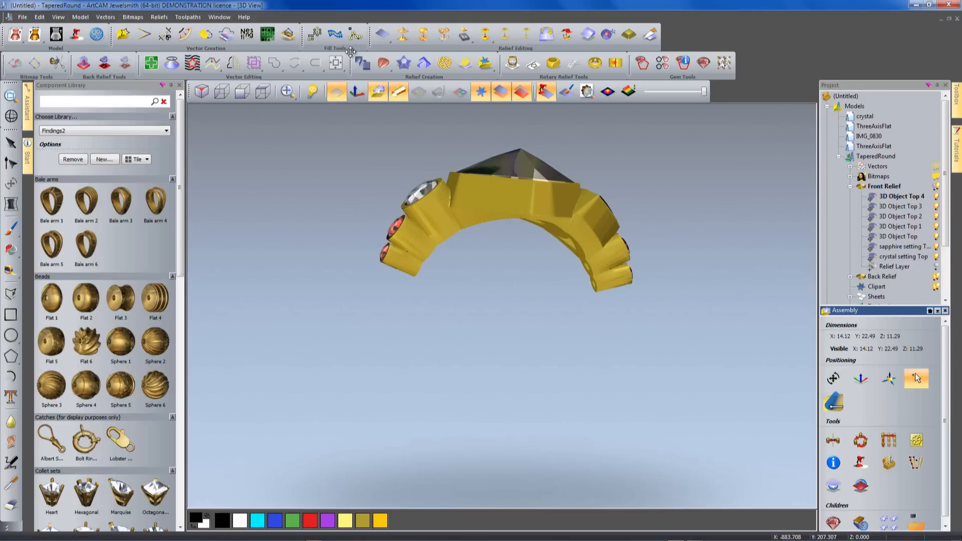
# Open Smooth Relief and create a merged layer from the visible Front Relief layers.
pyautogui.click(403, 38)
pyautogui.moveTo(451, 192); pyautogui.dragTo(155, 195)
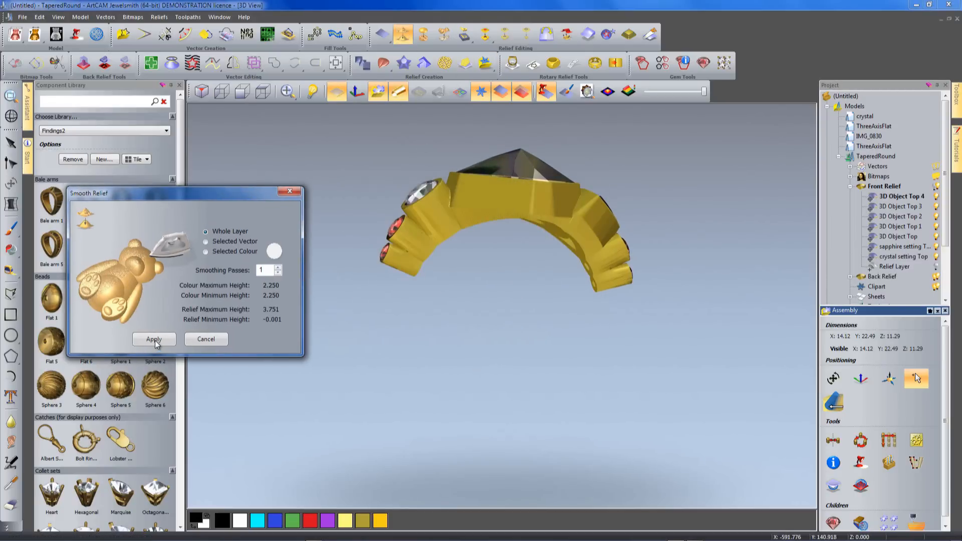
pyautogui.click(885, 187)
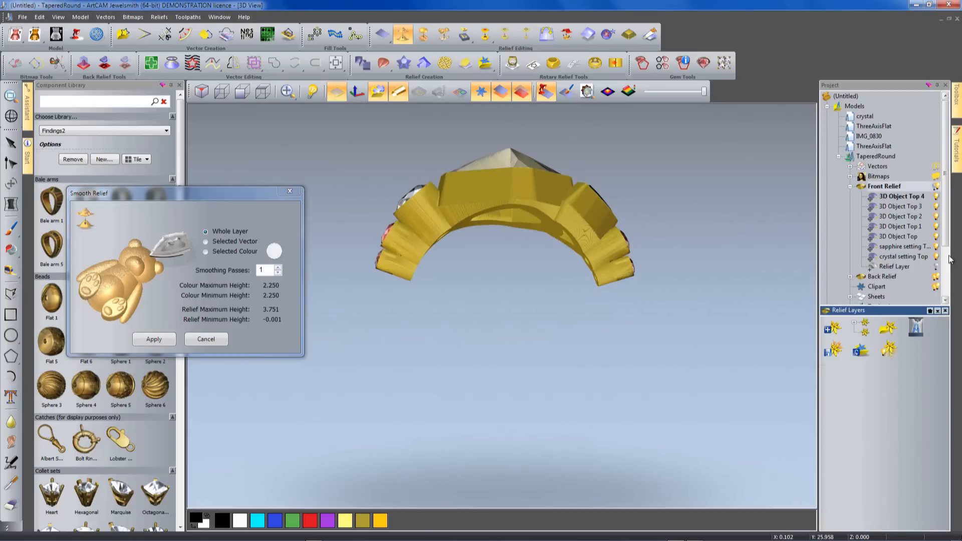
pyautogui.click(891, 356)
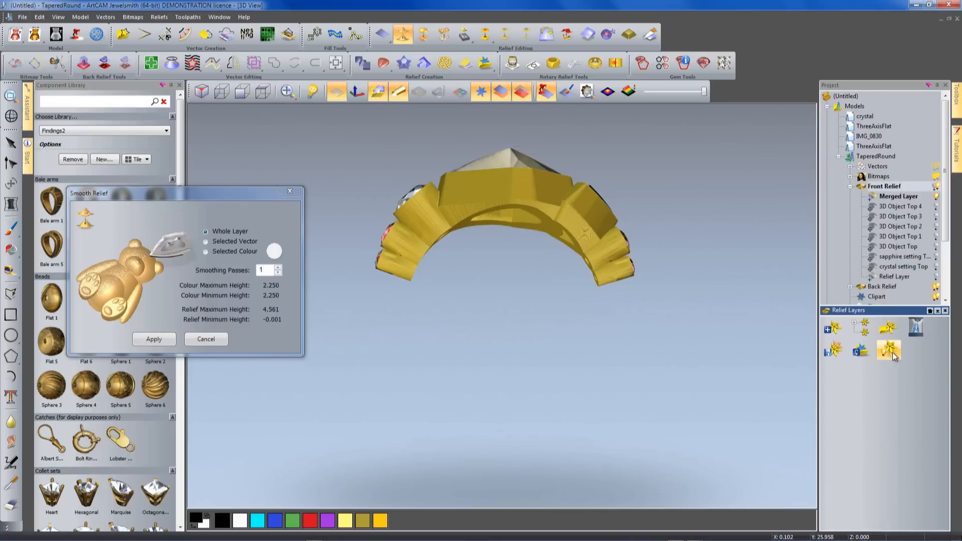
# Smooth the whole merged layer three times with 1 smoothing pass each.
pyautogui.click(153, 340)
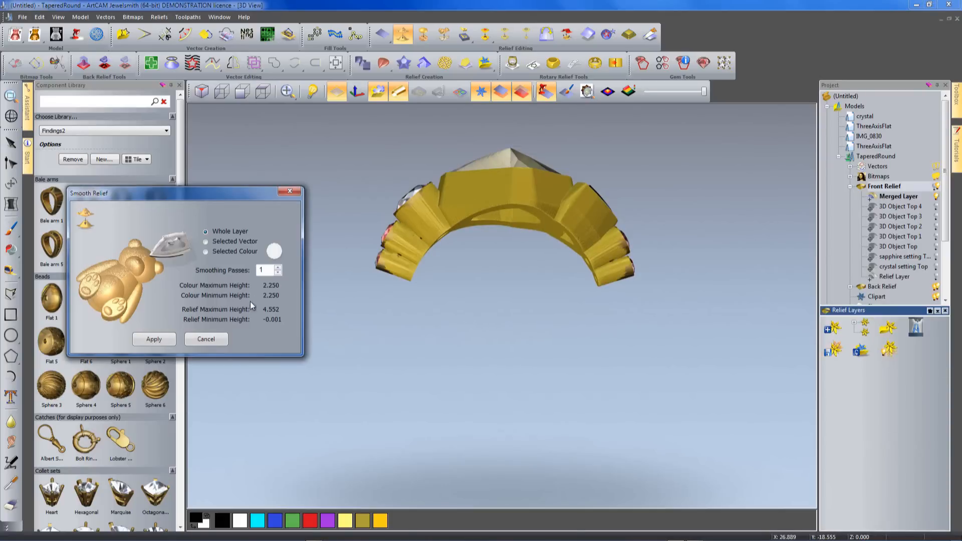
pyautogui.click(150, 339)
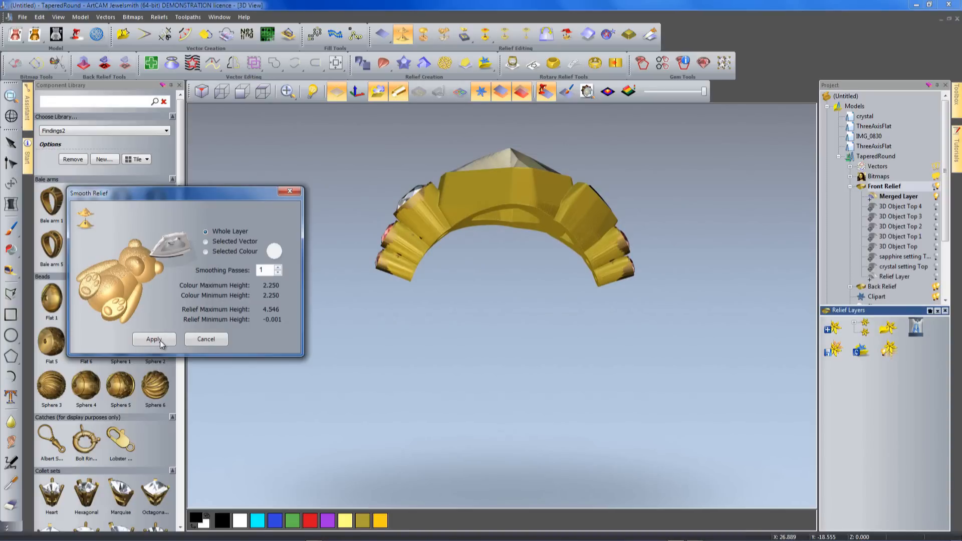
pyautogui.click(158, 343)
pyautogui.moveTo(583, 309); pyautogui.dragTo(688, 315)
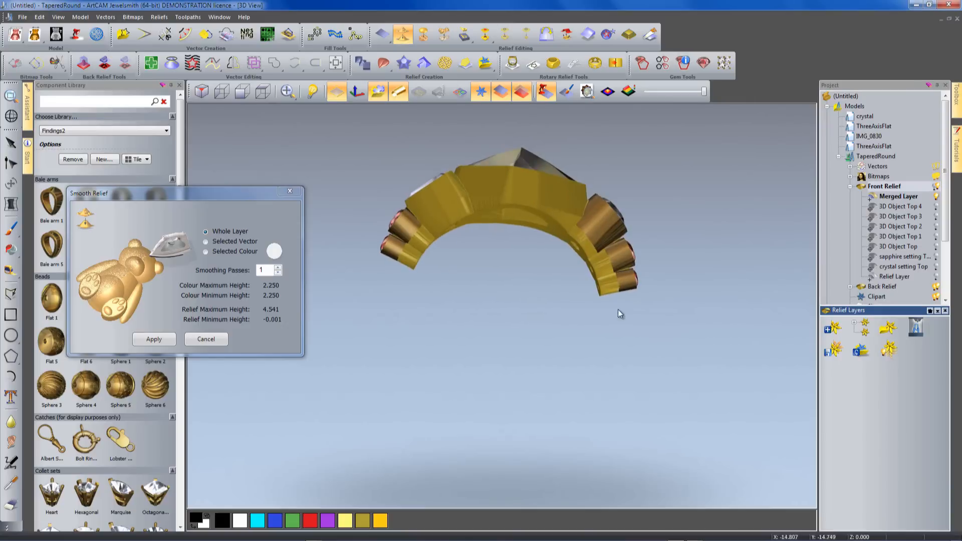
pyautogui.moveTo(510, 272); pyautogui.dragTo(566, 281)
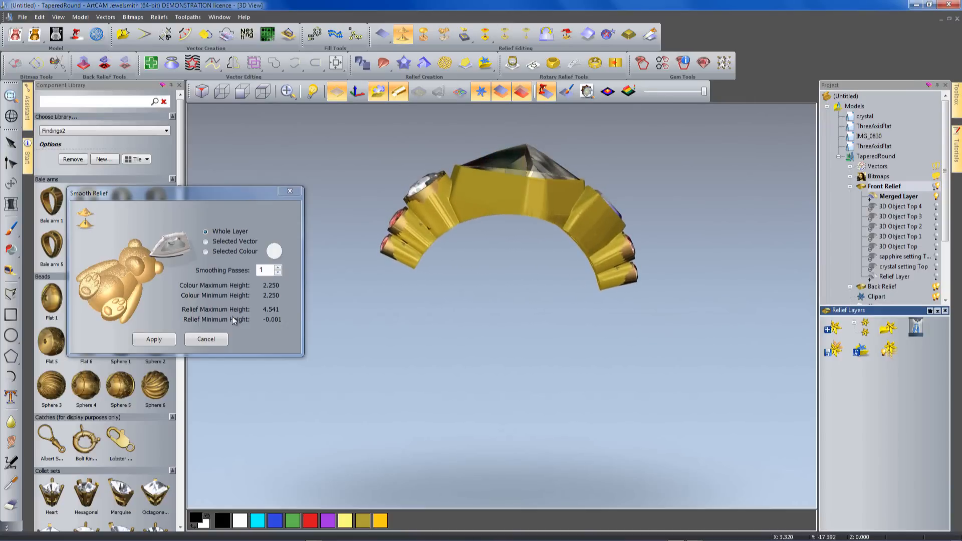
pyautogui.click(218, 340)
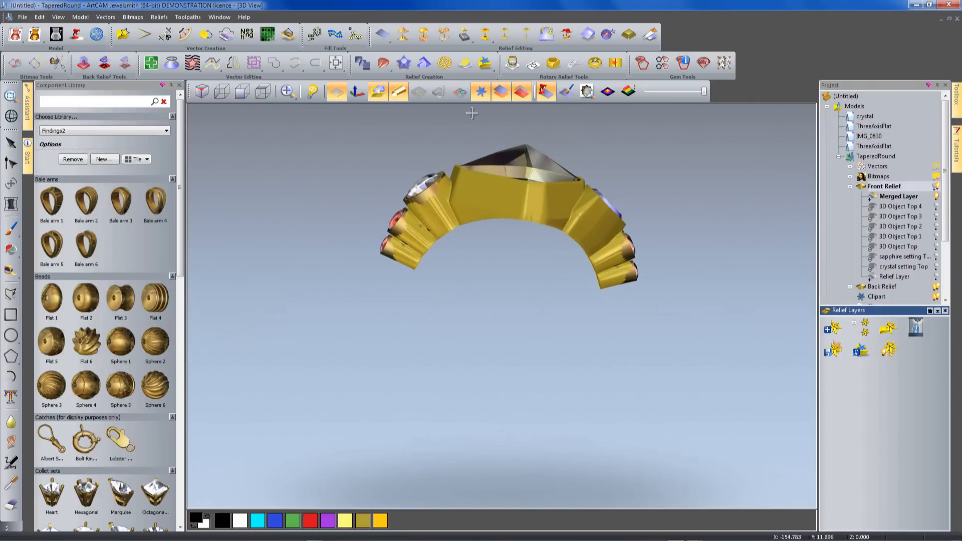
# Apply the 24ct Polished Gold shading setup to the model's lights and material.
pyautogui.click(76, 34)
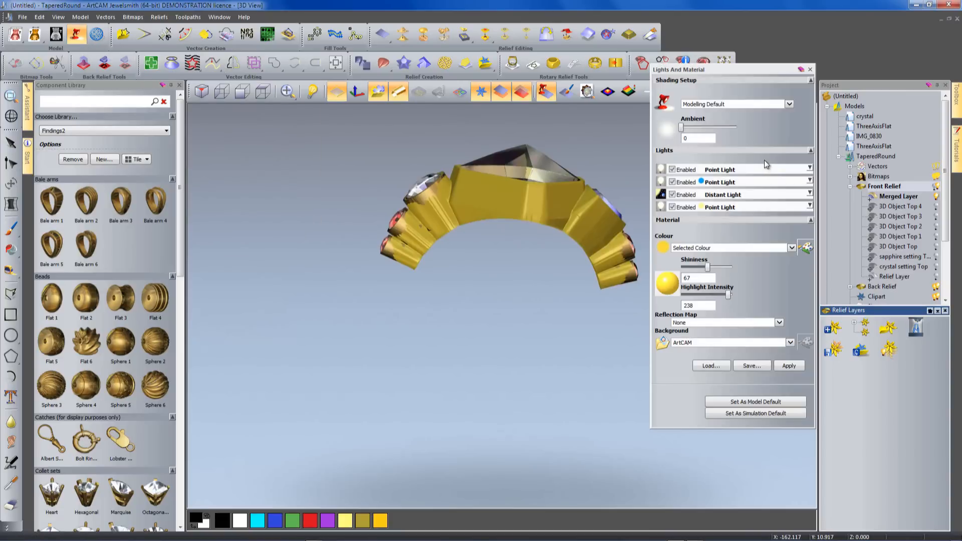
pyautogui.click(790, 103)
pyautogui.moveTo(734, 192); pyautogui.dragTo(736, 117)
pyautogui.click(704, 126)
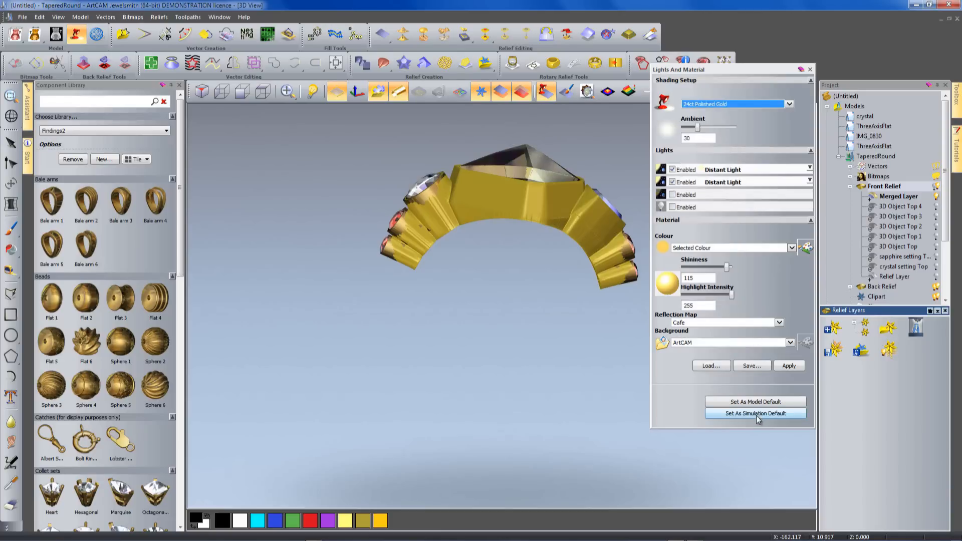
pyautogui.click(788, 367)
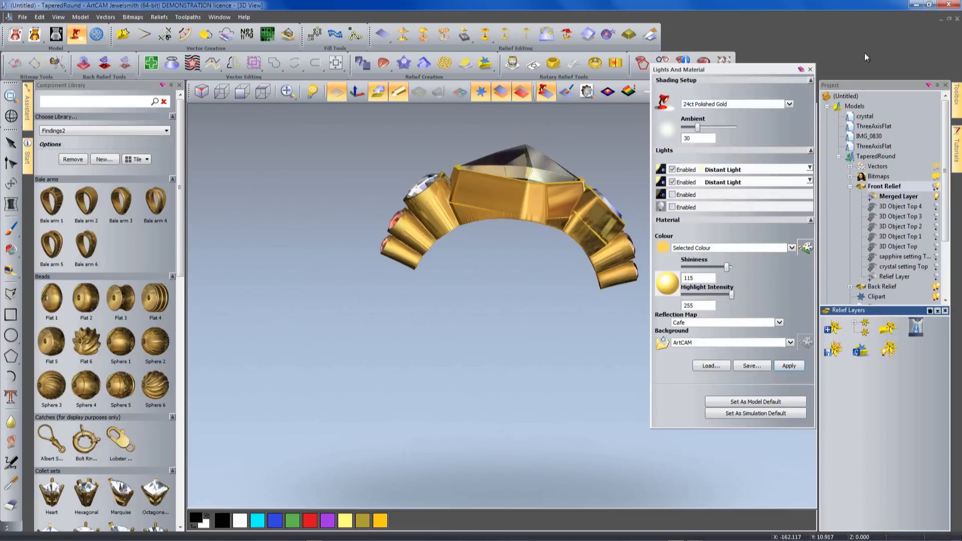
pyautogui.click(811, 69)
pyautogui.moveTo(588, 335); pyautogui.dragTo(681, 299)
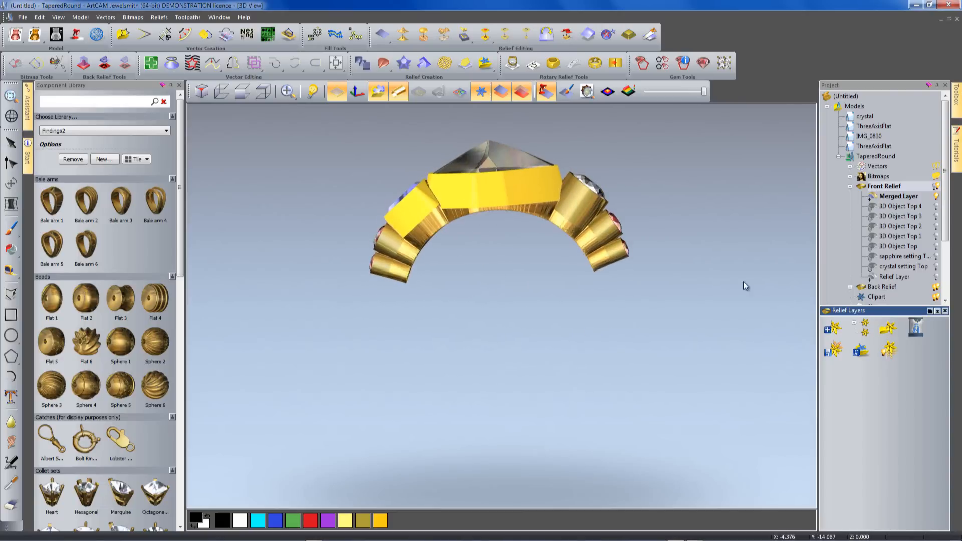
# Set the material of the gem setting assembly to 24ct Polished Gold.
pyautogui.click(850, 187)
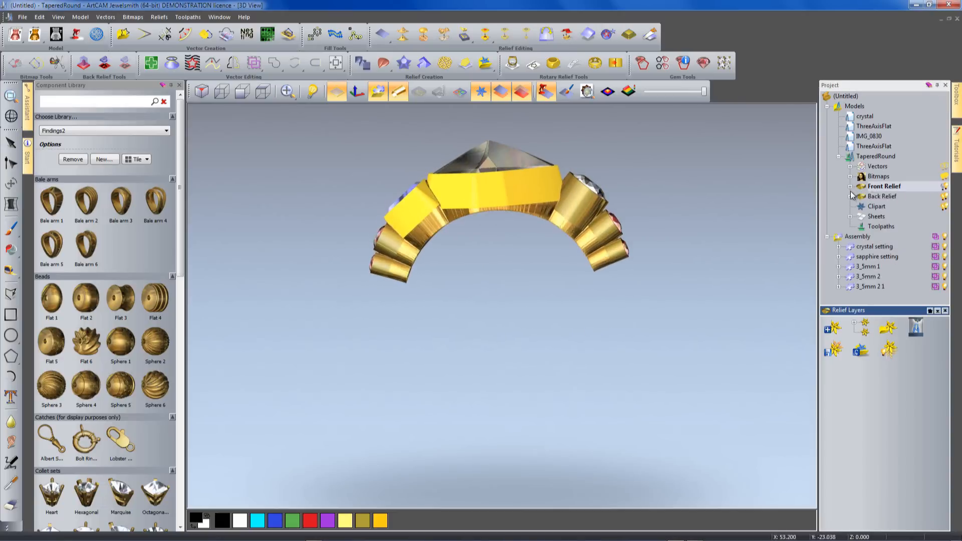
pyautogui.click(936, 285)
pyautogui.click(878, 345)
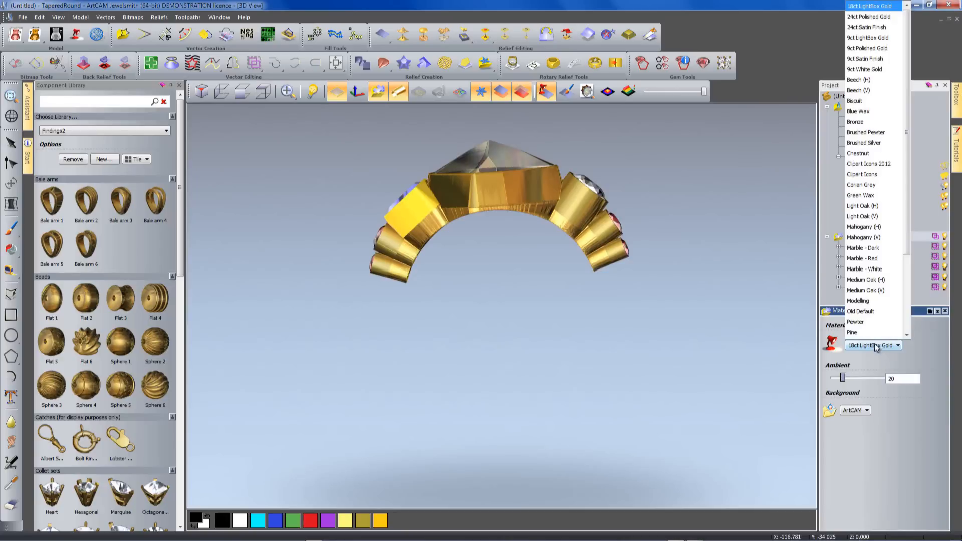
pyautogui.click(882, 17)
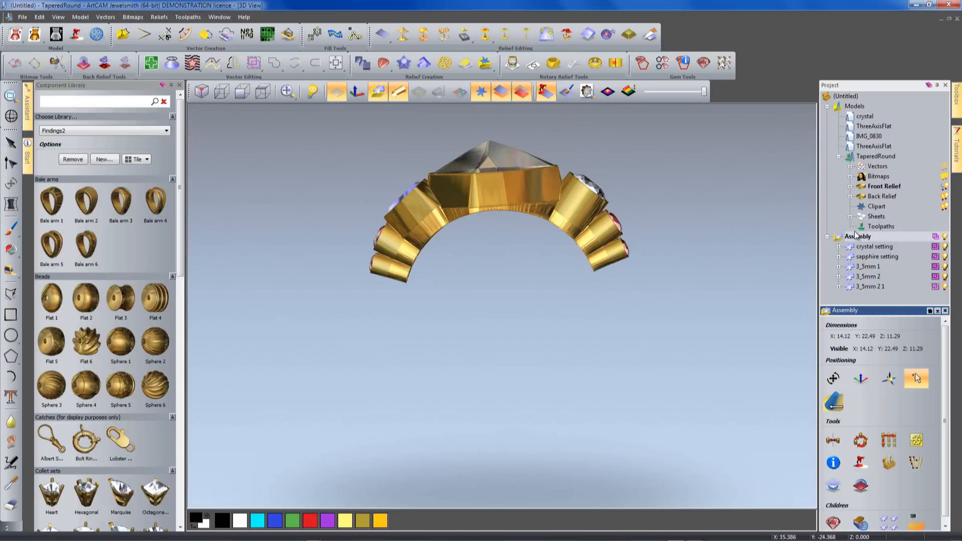
# Show the base Relief Layer again and set the Merged Layer's combine mode to Merge High.
pyautogui.click(877, 188)
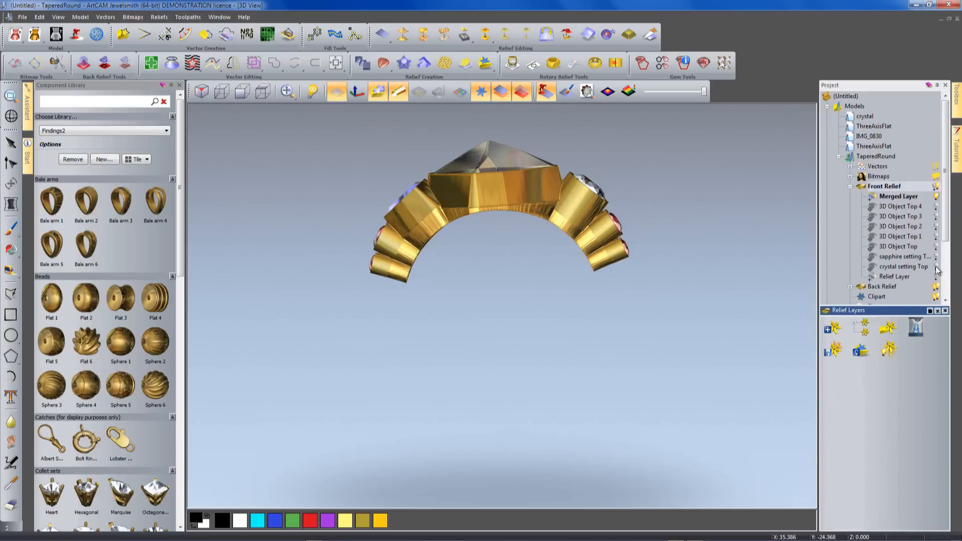
pyautogui.click(936, 277)
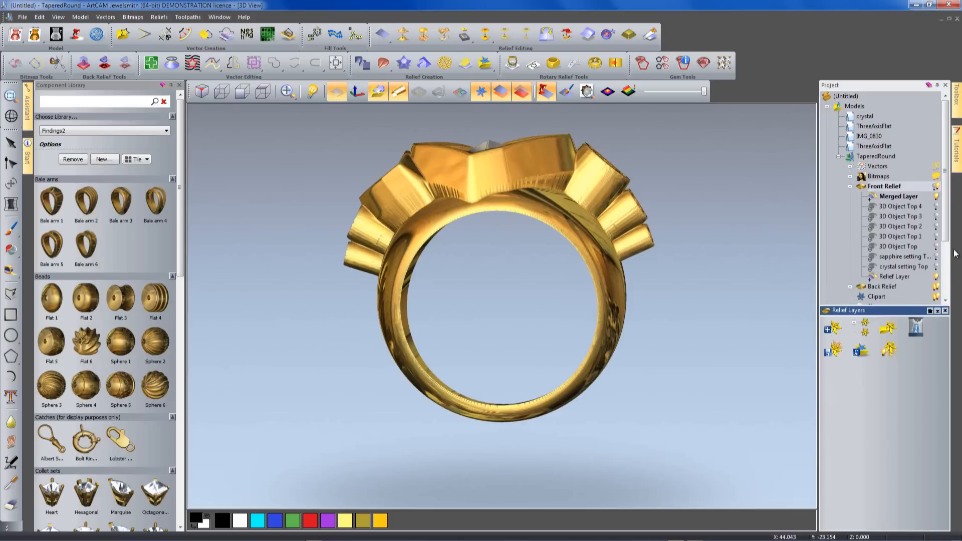
pyautogui.click(873, 200)
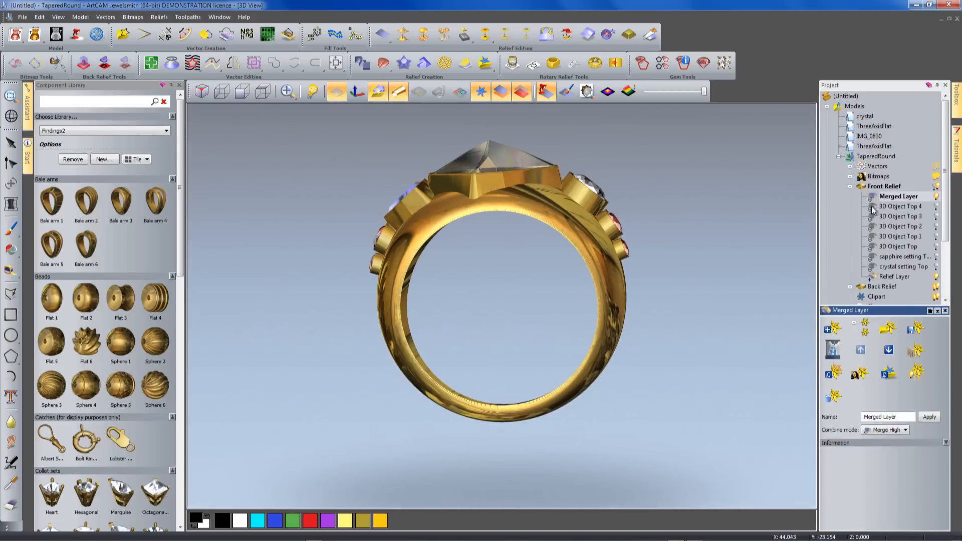
pyautogui.moveTo(456, 275); pyautogui.dragTo(297, 273)
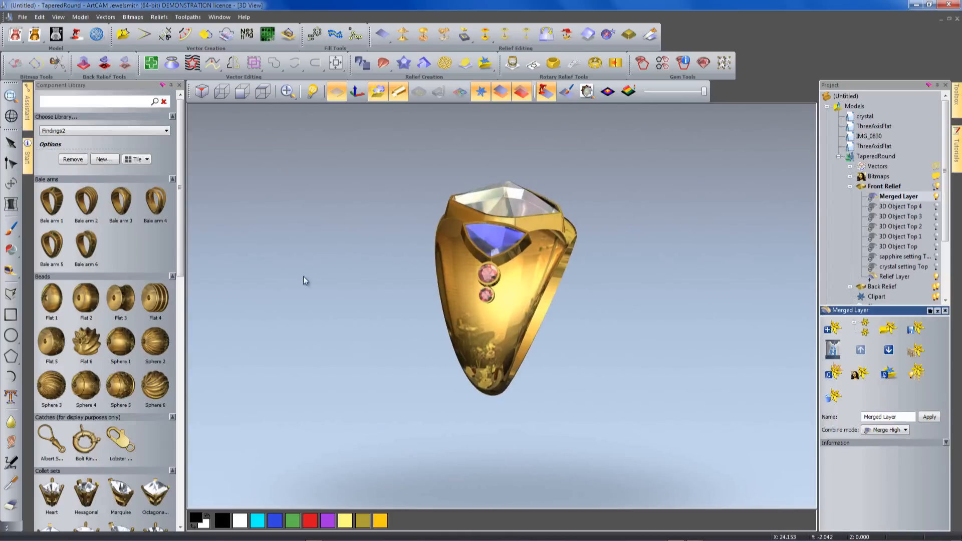
# Hide the whole Assembly so only the ring with its merged settings shows, and unwrap the ring into a flat relief.
pyautogui.moveTo(335, 303); pyautogui.dragTo(784, 365)
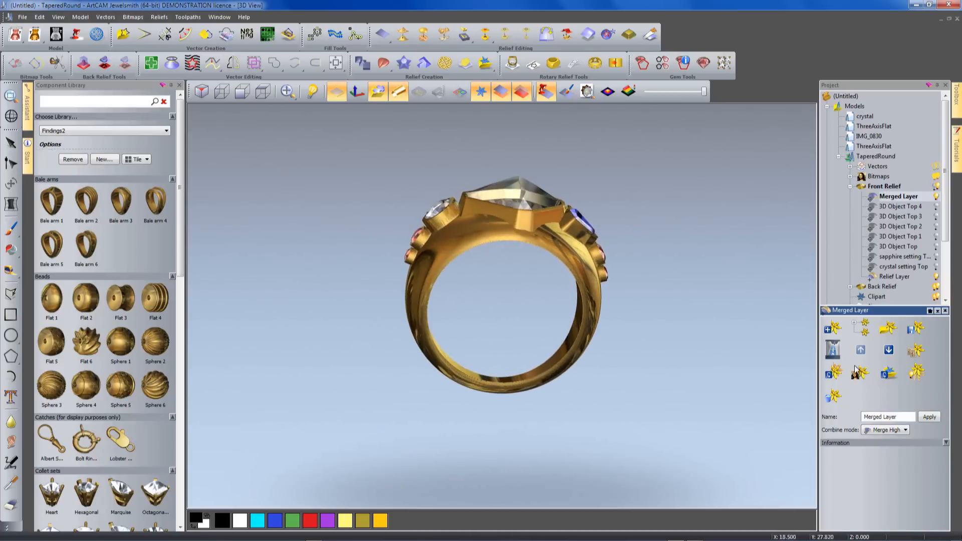
pyautogui.scroll(-3, 938, 268)
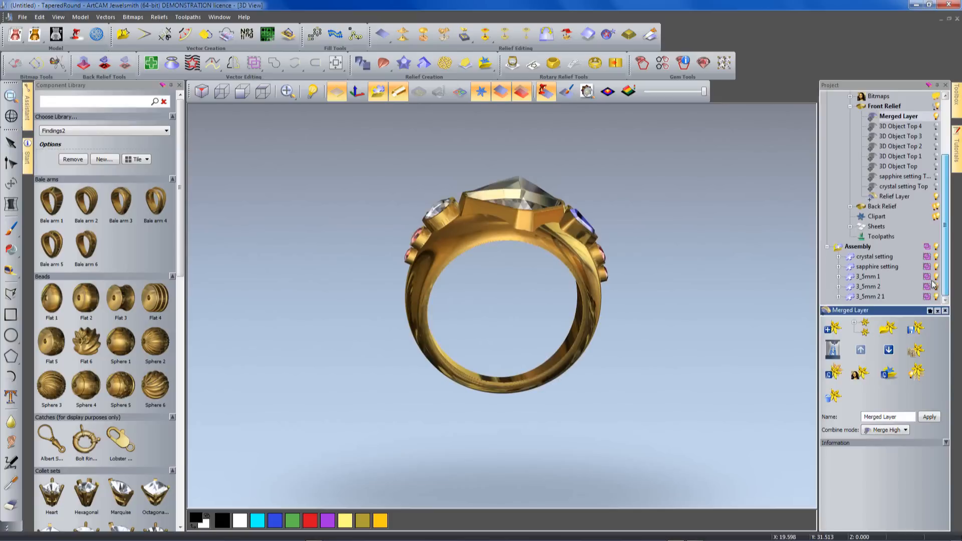
pyautogui.click(936, 248)
pyautogui.moveTo(491, 282); pyautogui.dragTo(492, 407)
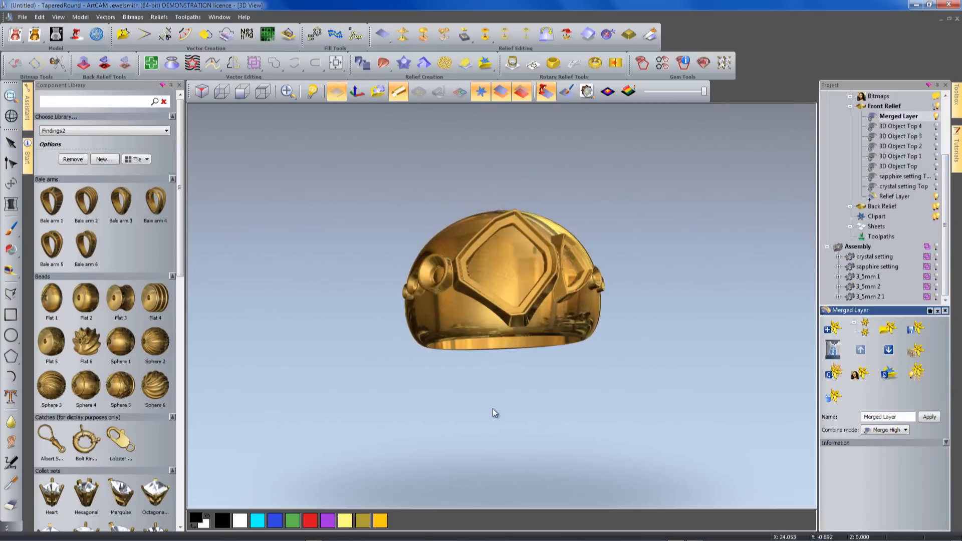
pyautogui.moveTo(524, 339); pyautogui.dragTo(696, 293)
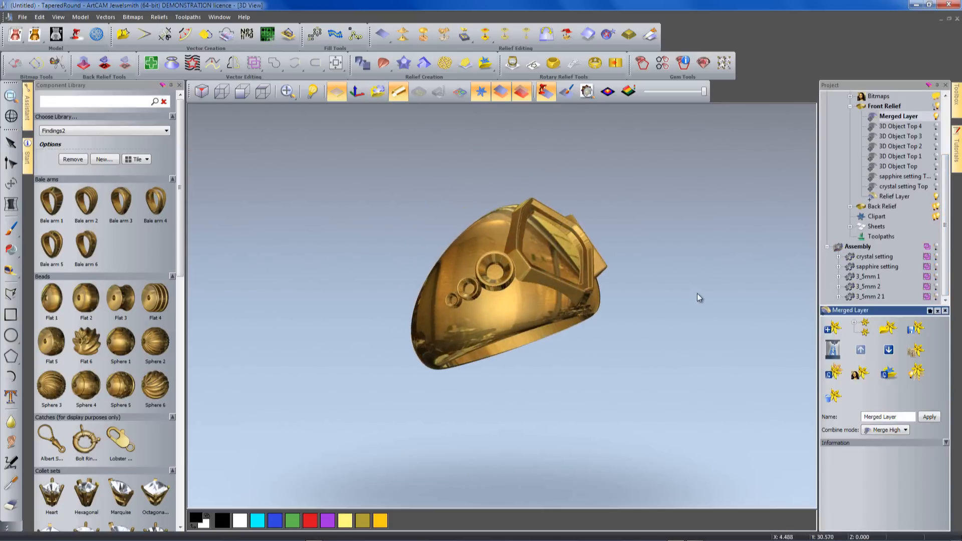
pyautogui.click(403, 94)
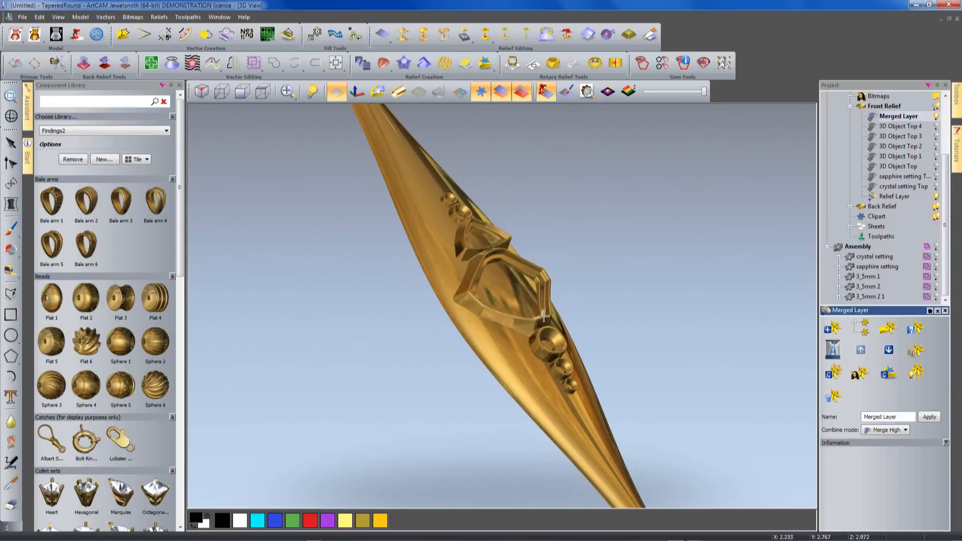
pyautogui.moveTo(608, 308); pyautogui.dragTo(581, 346)
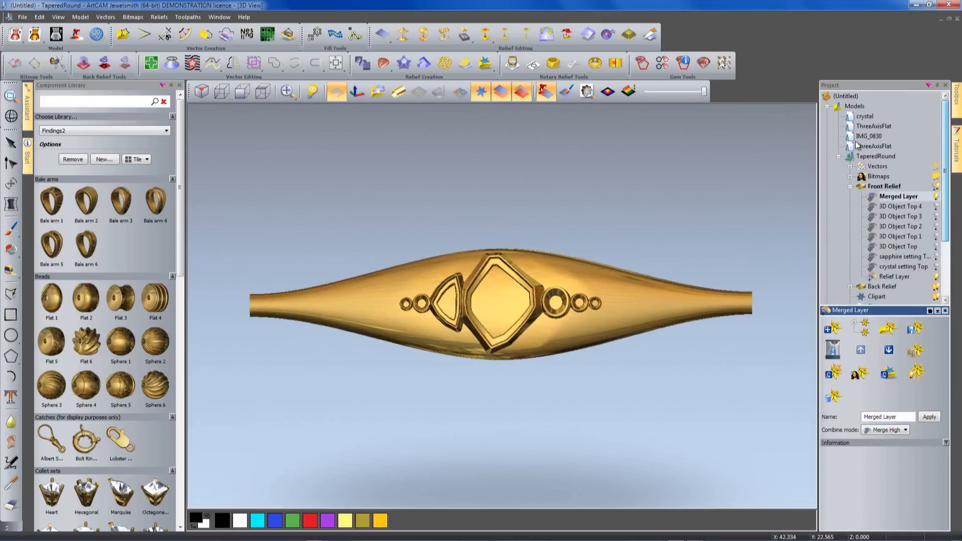
# Create a new model from the motif image at 186 mm high and 272 mm wide, updating the project with the current changes.
pyautogui.rightClick(855, 107)
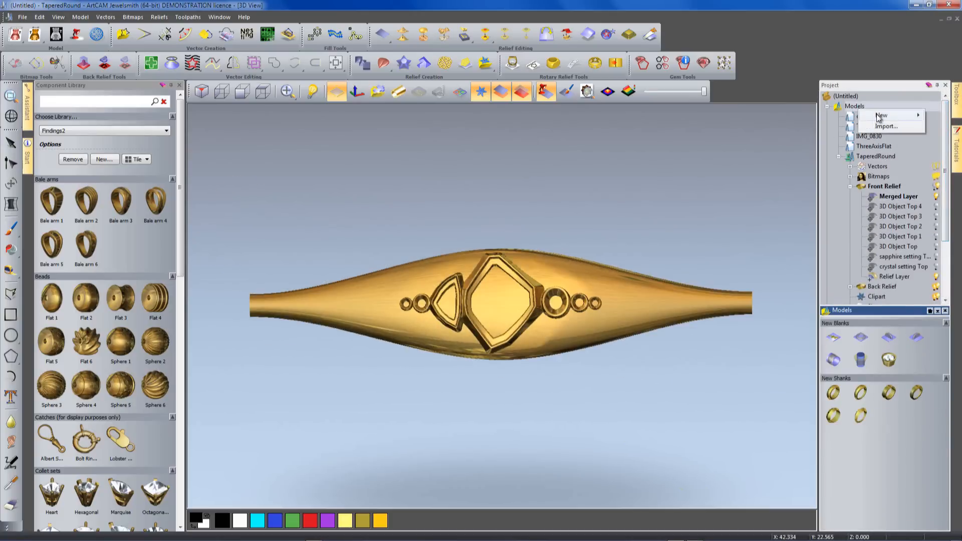
pyautogui.moveTo(886, 128)
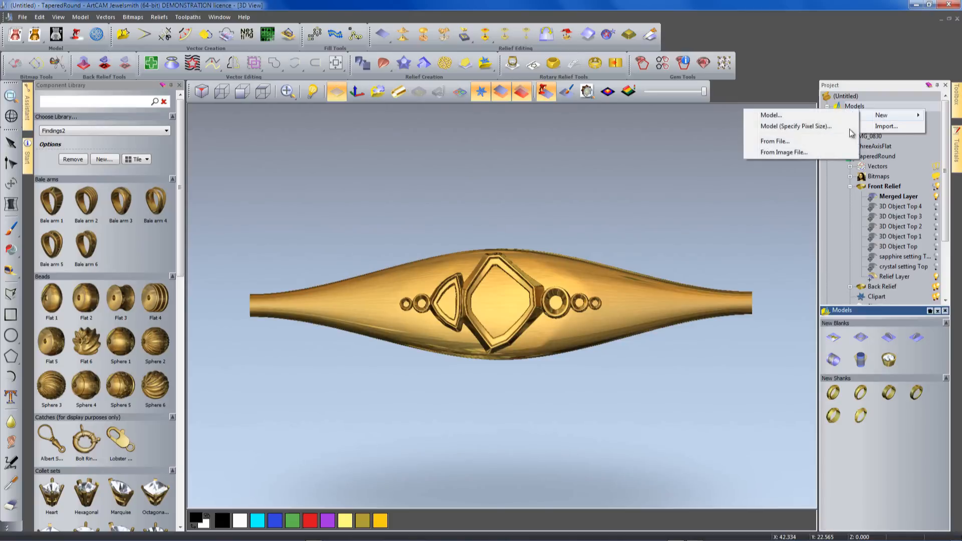
pyautogui.click(785, 141)
pyautogui.click(531, 233)
pyautogui.click(596, 373)
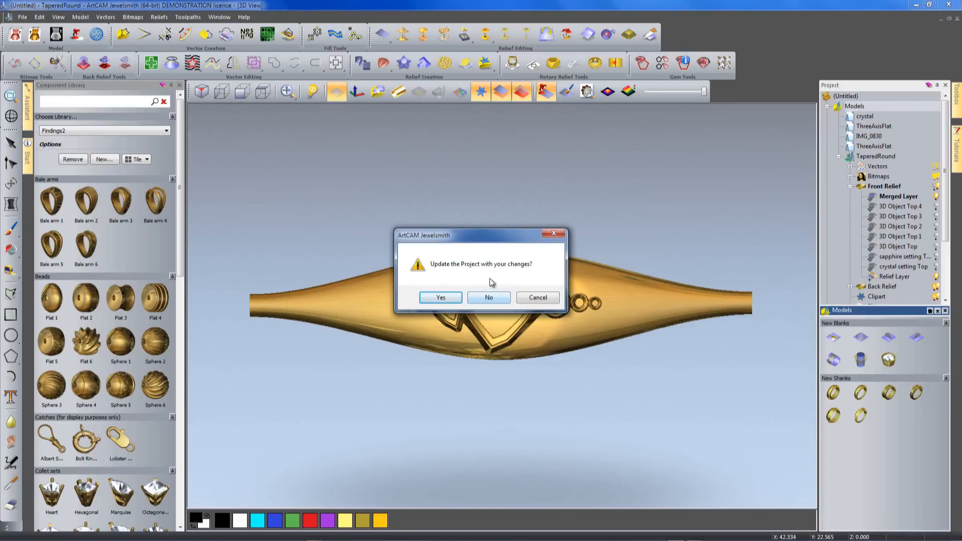
pyautogui.click(450, 299)
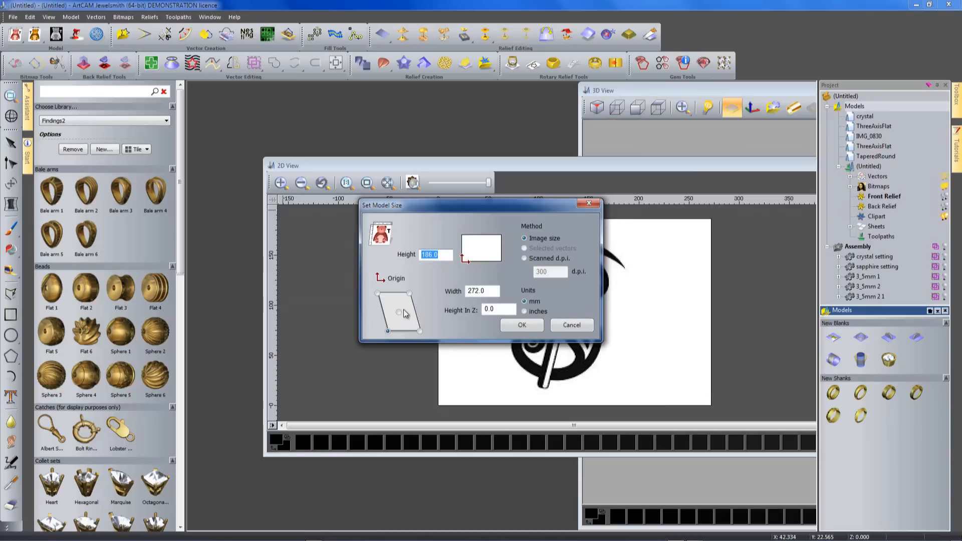
pyautogui.click(522, 326)
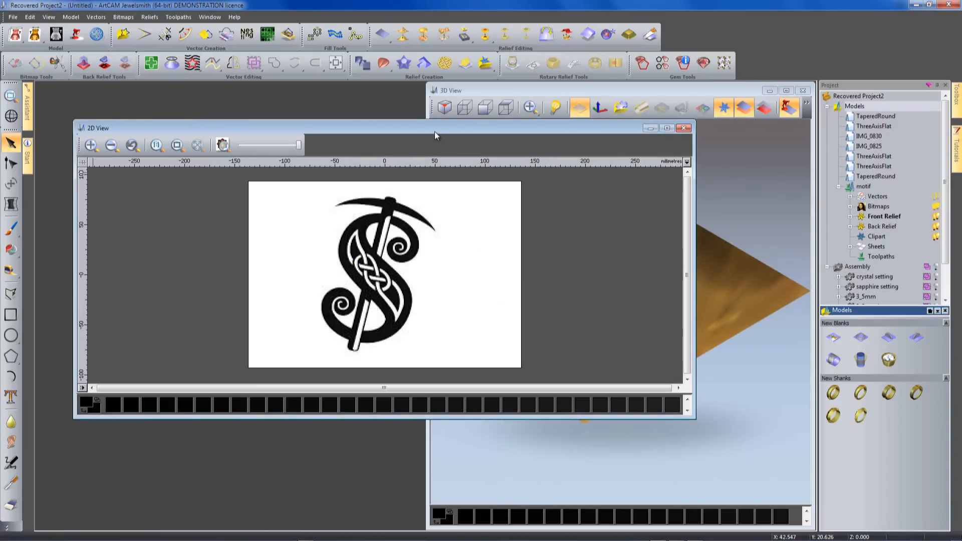
# Reduce the motif bitmap to black and white for the bitmap-to-vector conversion.
pyautogui.doubleClick(434, 131)
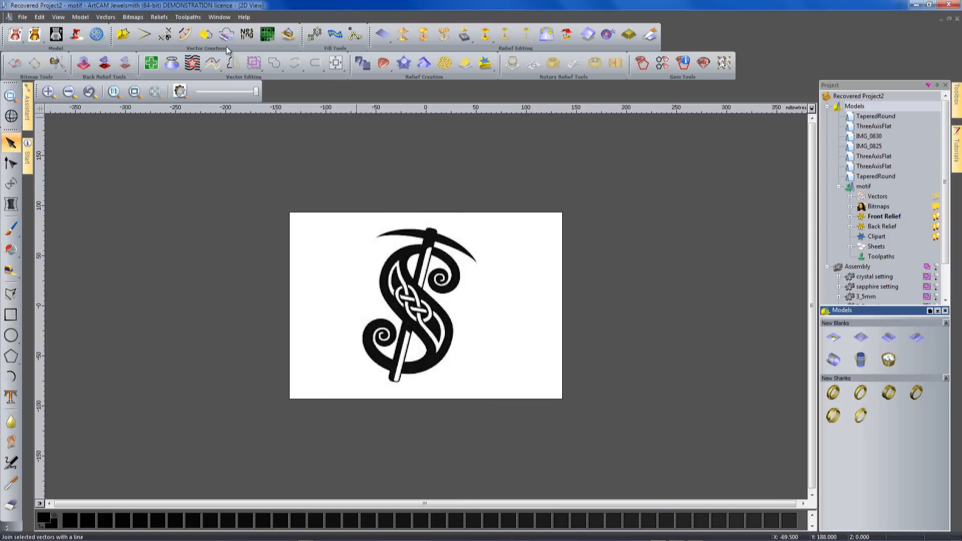
pyautogui.click(206, 34)
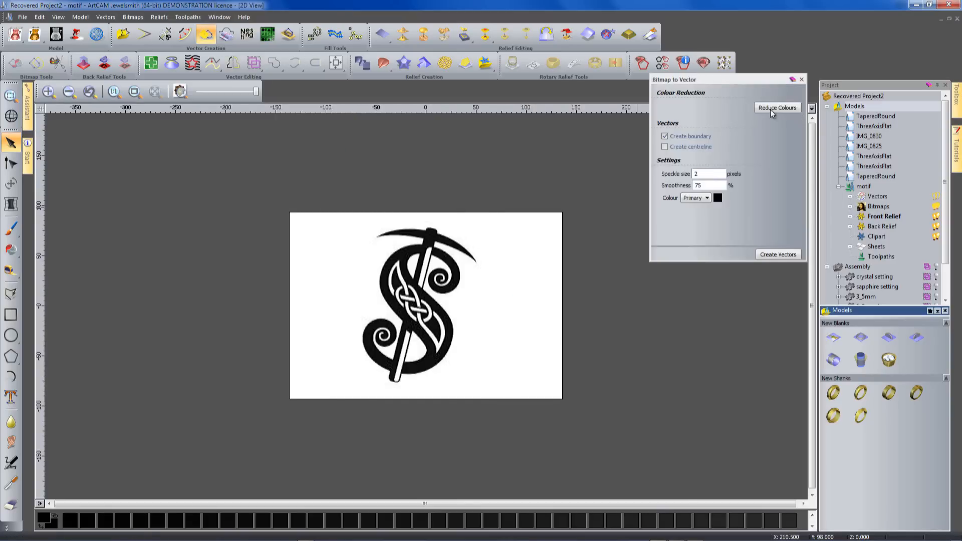
pyautogui.click(772, 110)
pyautogui.moveTo(513, 280); pyautogui.dragTo(410, 279)
pyautogui.moveTo(459, 210); pyautogui.dragTo(173, 176)
pyautogui.click(158, 275)
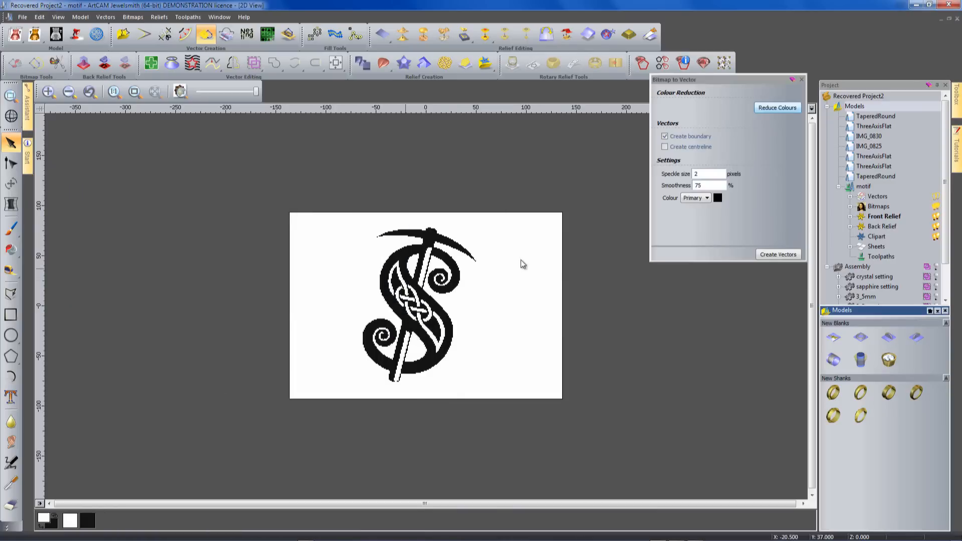
# Create boundary vectors from the motif with speckle size 2 pixels and smoothness 75%, and fade the bitmap behind them.
pyautogui.click(771, 256)
pyautogui.moveTo(258, 93); pyautogui.dragTo(219, 96)
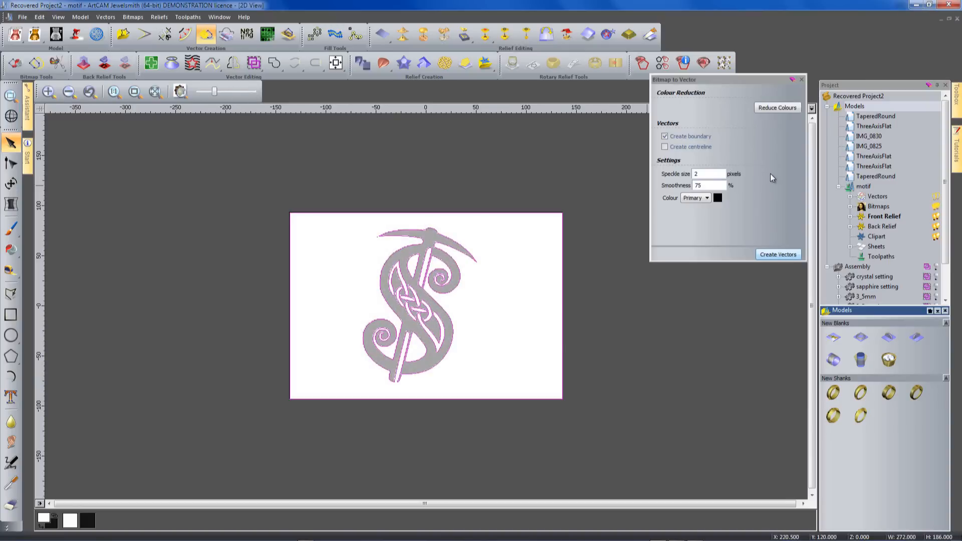
pyautogui.click(802, 80)
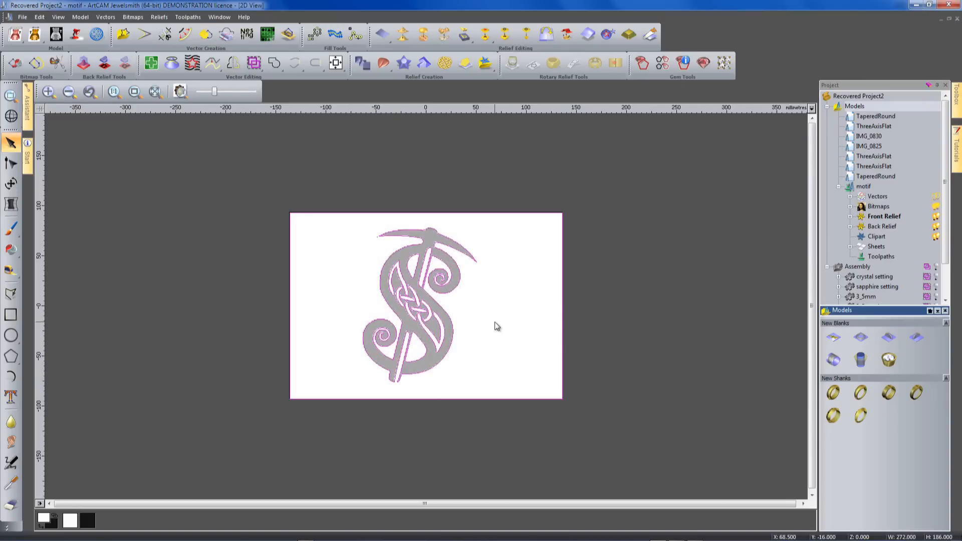
# Select the knotwork vectors inside the S-shape and resize the model so the selected vectors are 30 mm high.
pyautogui.moveTo(350, 350); pyautogui.dragTo(457, 256)
pyautogui.keyDown('shift'); pyautogui.click(448, 333); pyautogui.keyUp('shift')
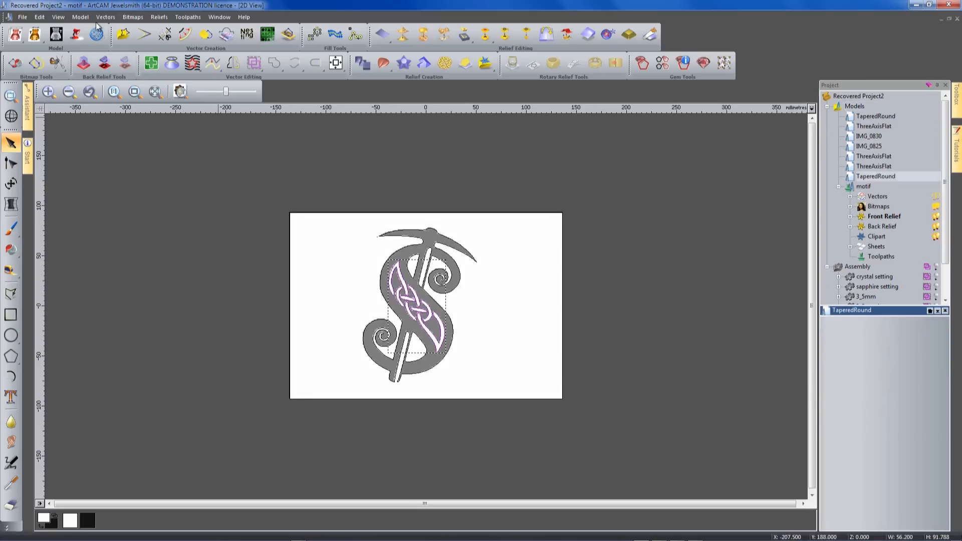
pyautogui.click(81, 18)
pyautogui.click(98, 28)
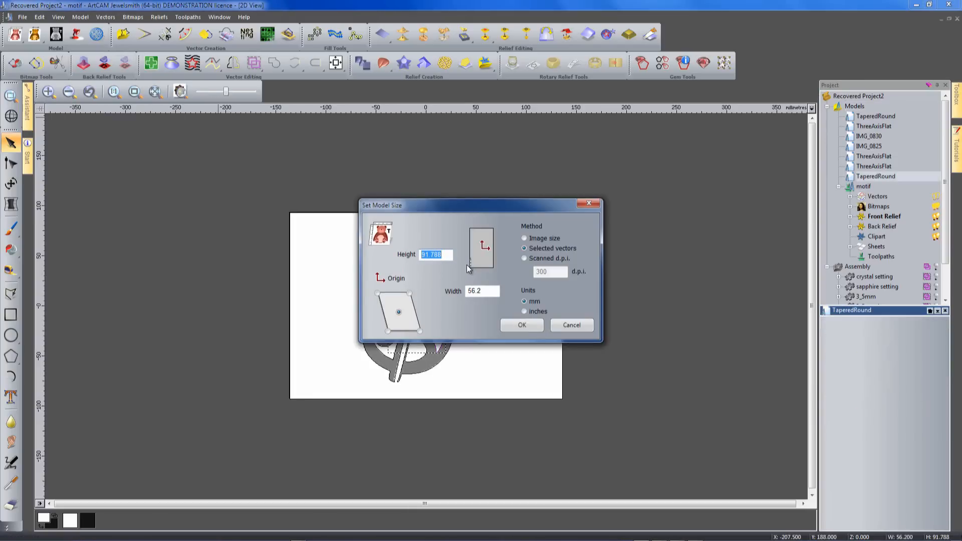
pyautogui.write('30')
pyautogui.click(521, 325)
pyautogui.click(456, 336)
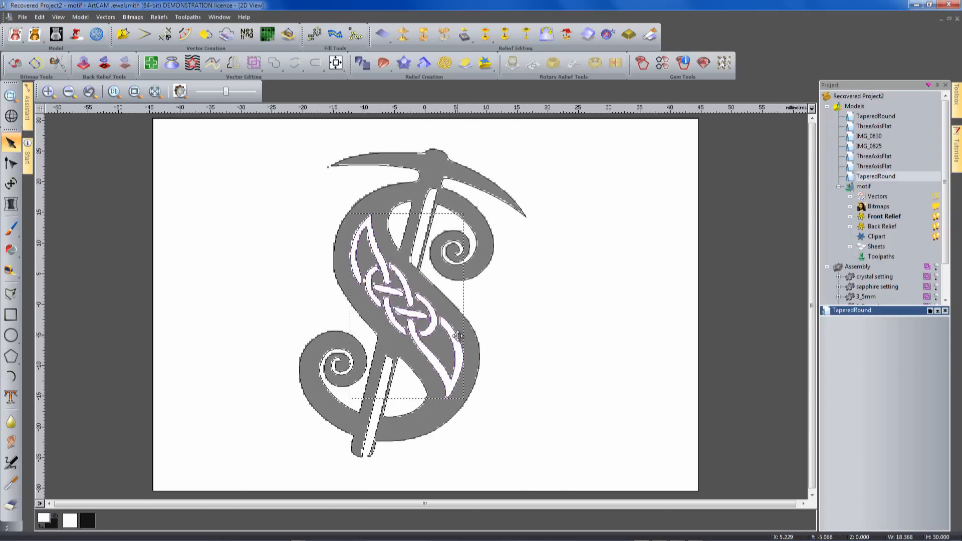
# Resize the model by the selected knotwork vectors to a height of 15 mm.
pyautogui.click(79, 18)
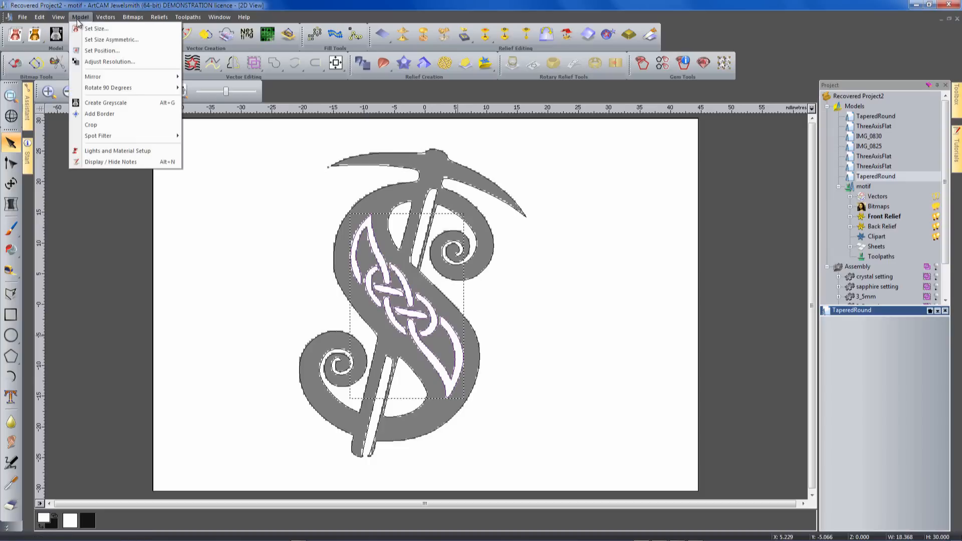
pyautogui.click(96, 29)
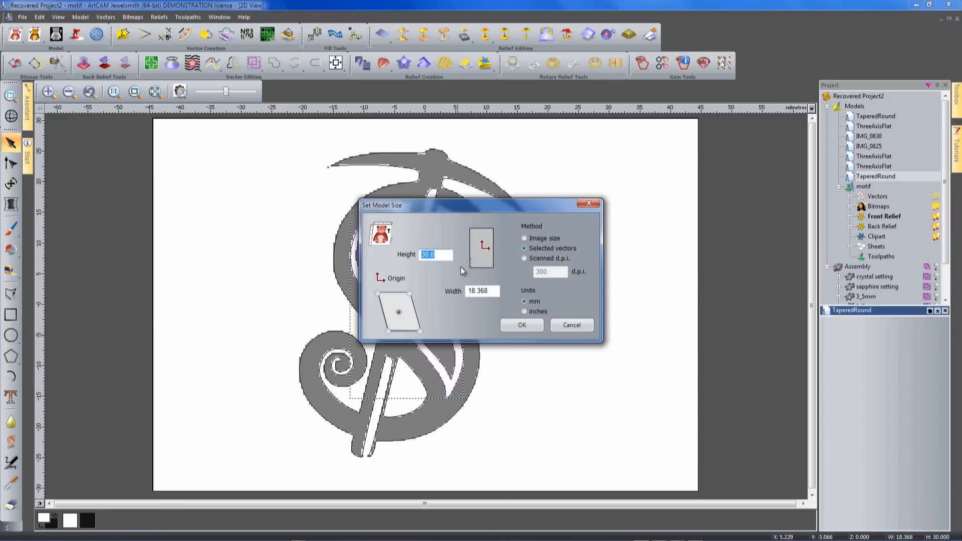
pyautogui.write('15')
pyautogui.click(522, 326)
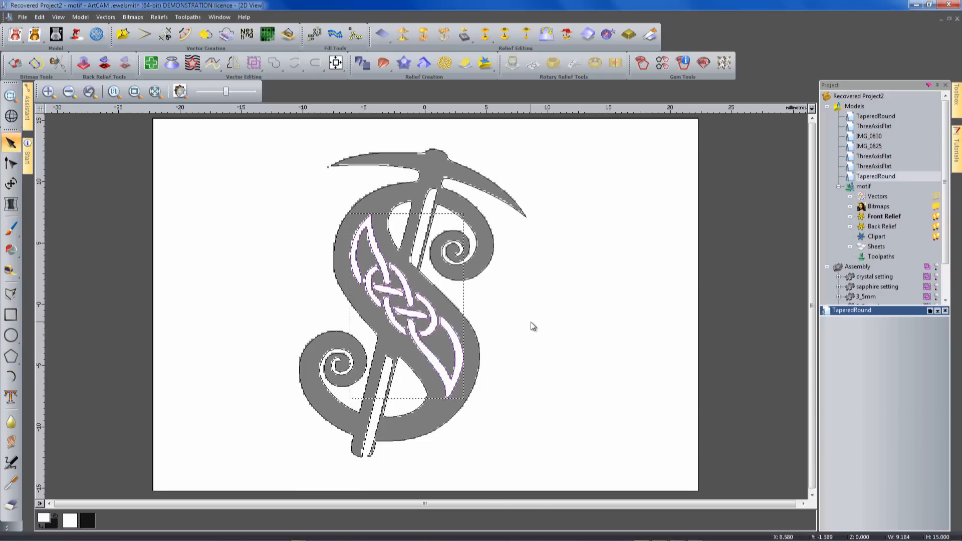
# Switch to the TaperedRound model, updating the project with the changes, and show its ring unwrapped flat in the 3D view.
pyautogui.doubleClick(874, 177)
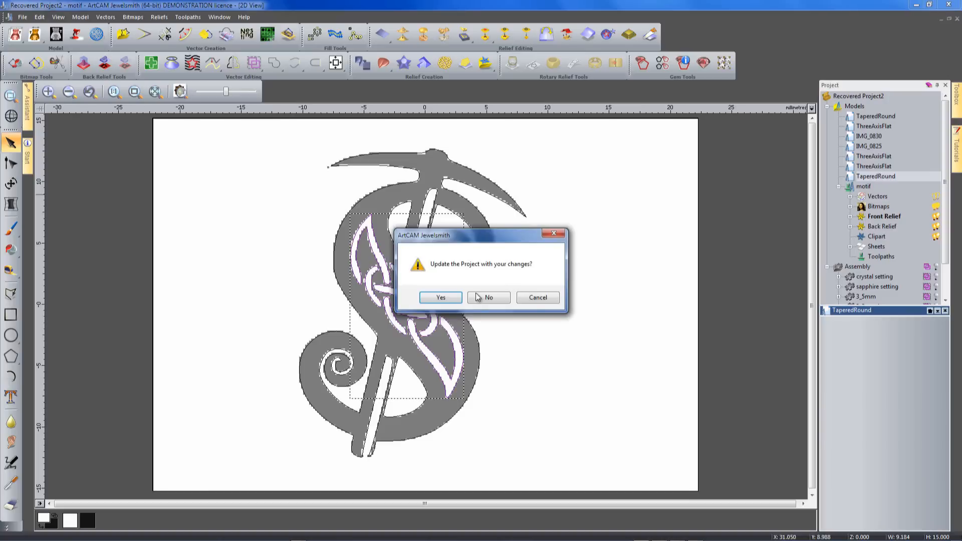
pyautogui.click(447, 297)
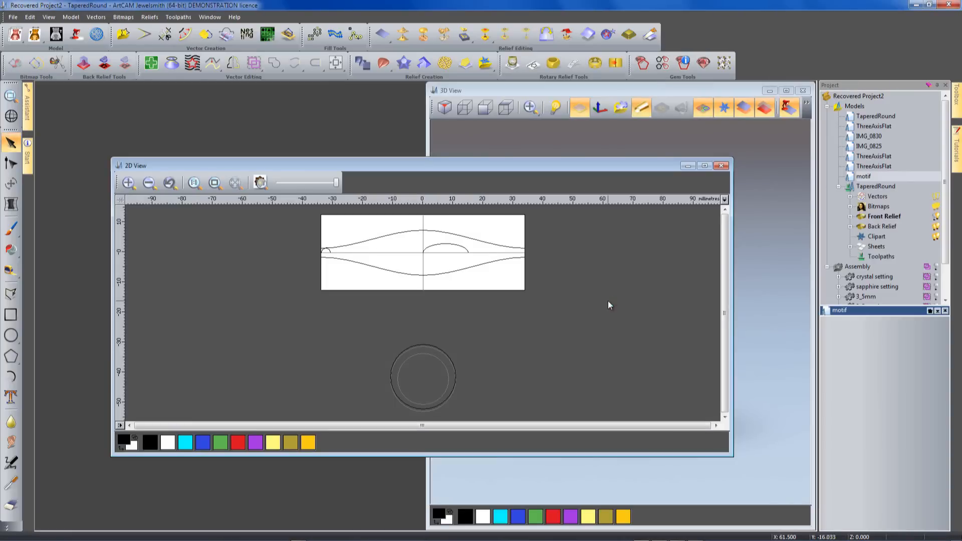
pyautogui.doubleClick(586, 92)
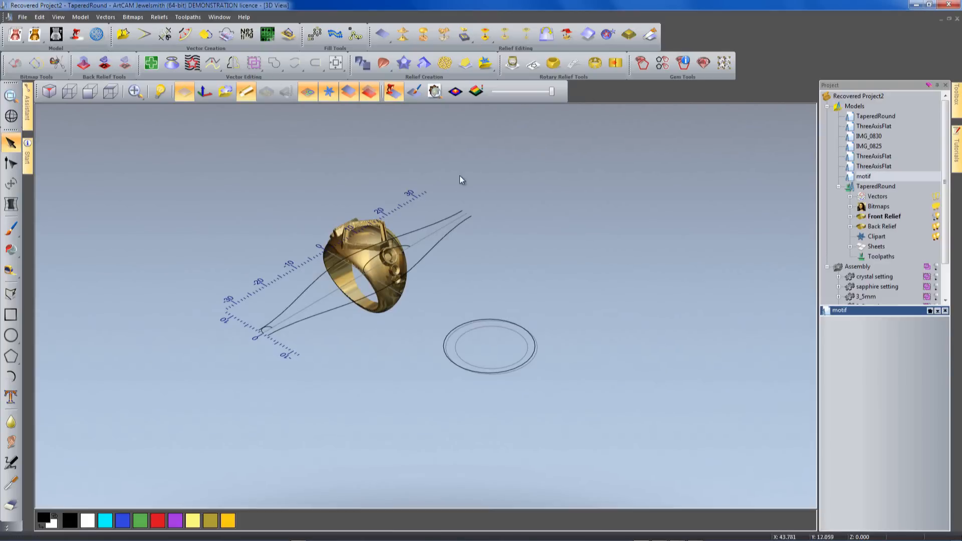
pyautogui.click(245, 92)
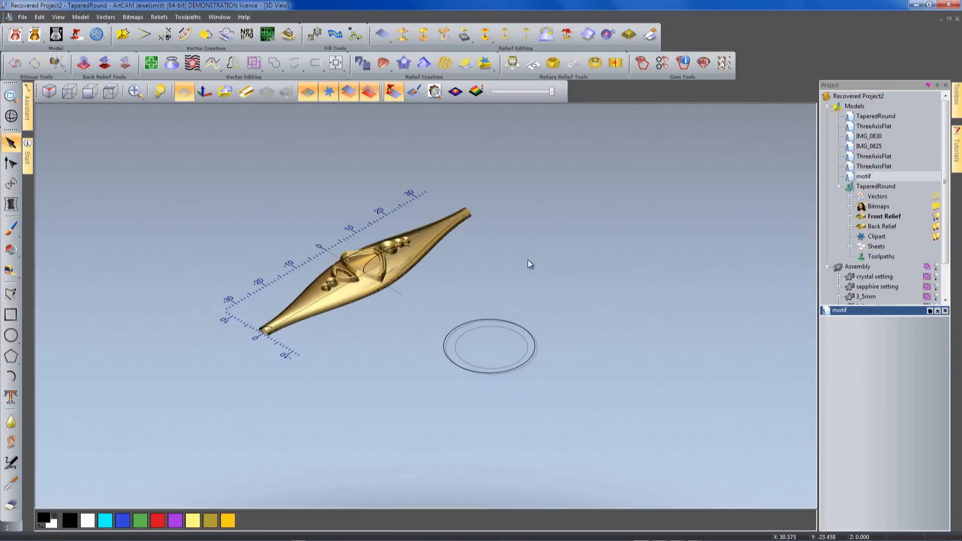
pyautogui.moveTo(495, 247); pyautogui.dragTo(381, 431)
pyautogui.scroll(3, 377, 323)
pyautogui.moveTo(559, 284); pyautogui.dragTo(572, 350, button='middle')
# Paste the copied knotwork vectors onto the unwrapped ring and look at it straight from above.
pyautogui.rightClick(517, 329)
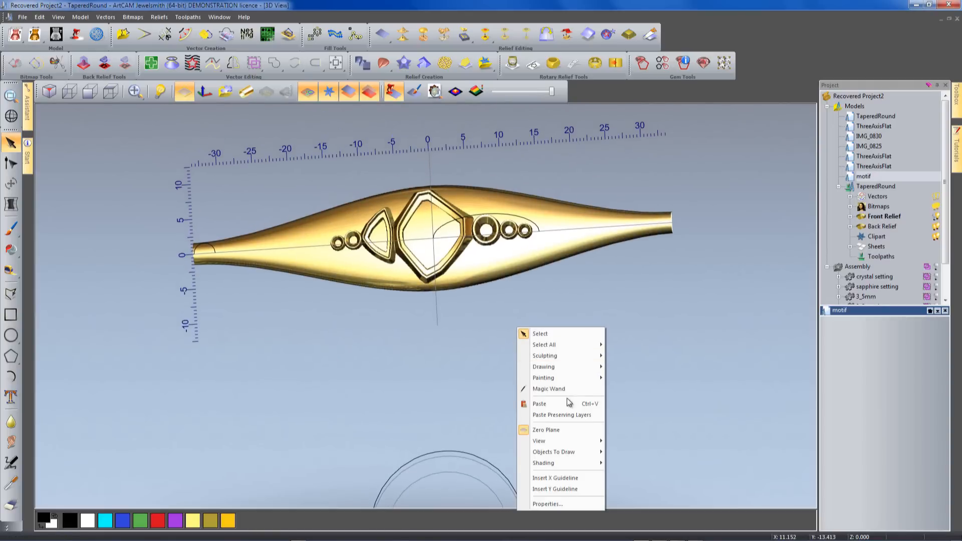
pyautogui.click(539, 404)
pyautogui.scroll(5, 464, 285)
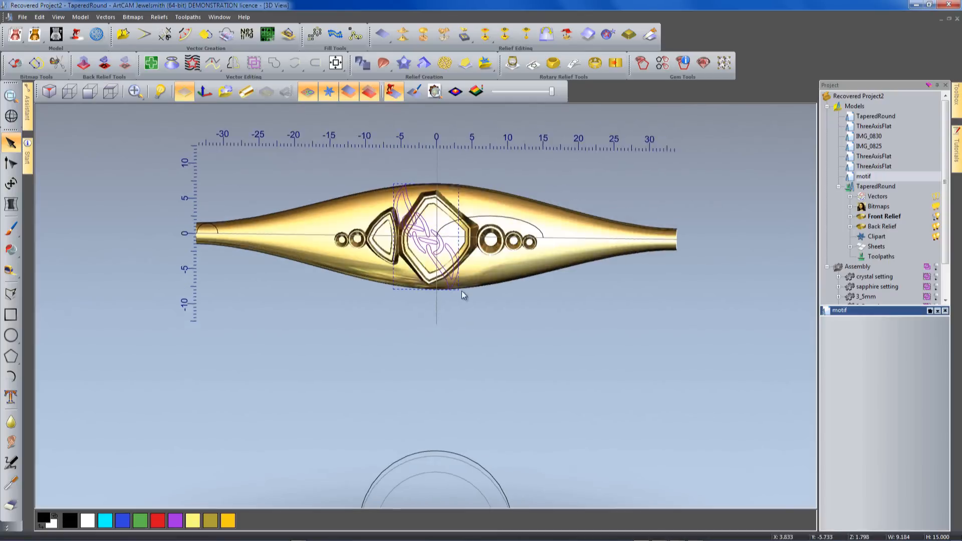
pyautogui.moveTo(455, 234); pyautogui.dragTo(434, 324, button='middle')
pyautogui.click(111, 92)
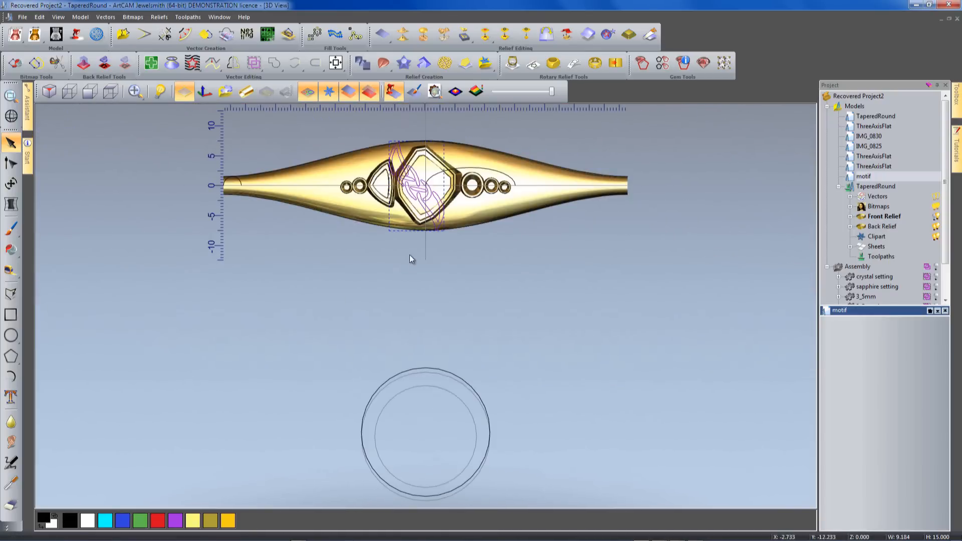
pyautogui.scroll(5, 410, 259)
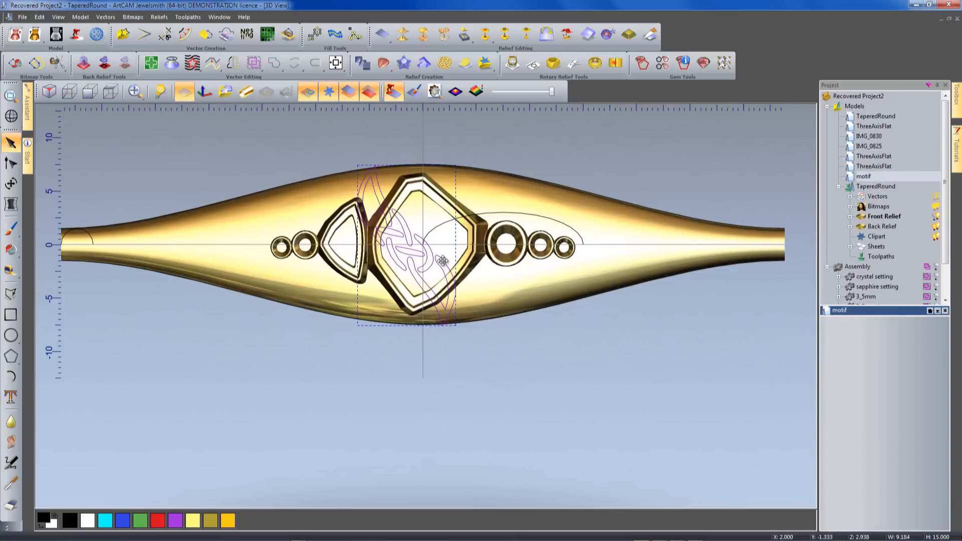
# Rotate and shrink the knotwork to about 5.2 by 8.5 mm, placing it above the triangular setting at about X -6.5, Y 5.2.
pyautogui.click(445, 260)
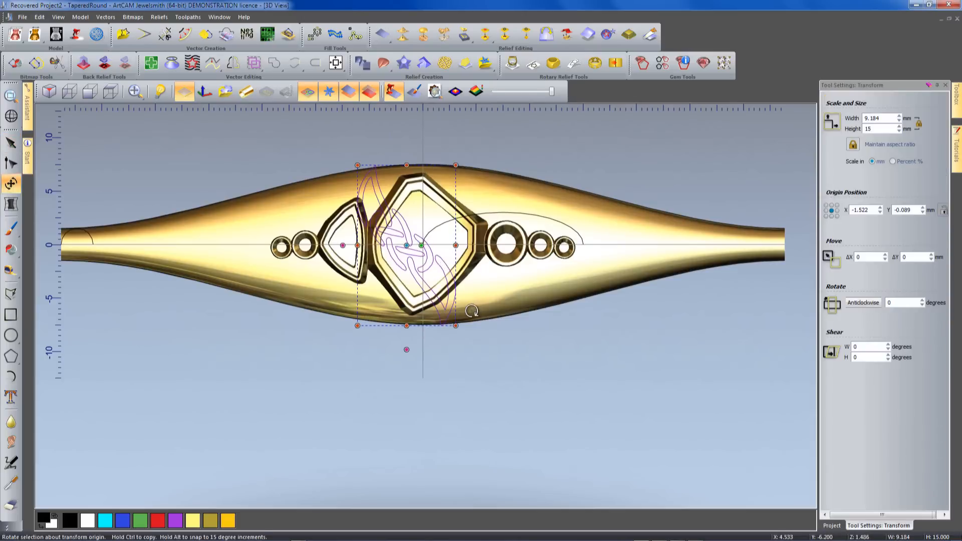
pyautogui.moveTo(492, 290); pyautogui.dragTo(418, 239)
pyautogui.moveTo(371, 263); pyautogui.dragTo(365, 161)
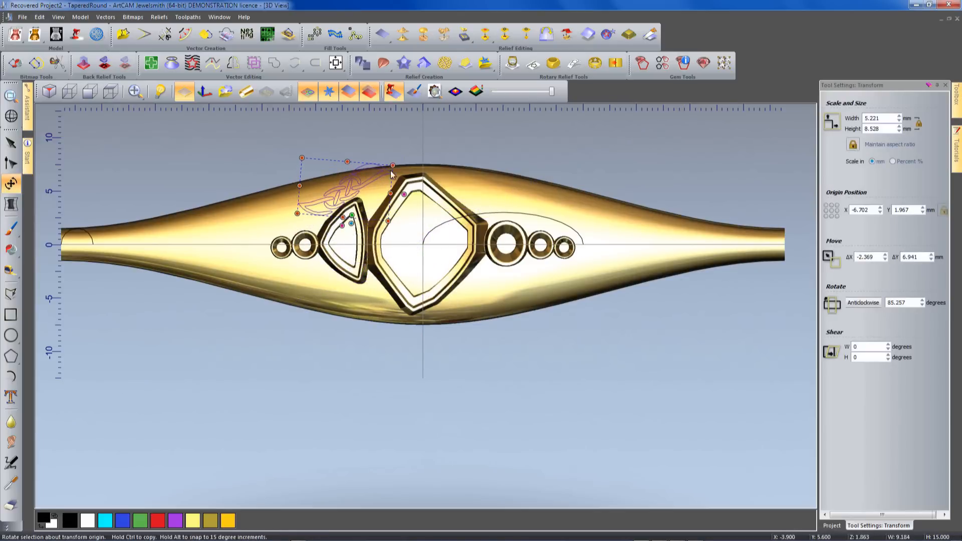
pyautogui.moveTo(399, 222); pyautogui.dragTo(354, 189)
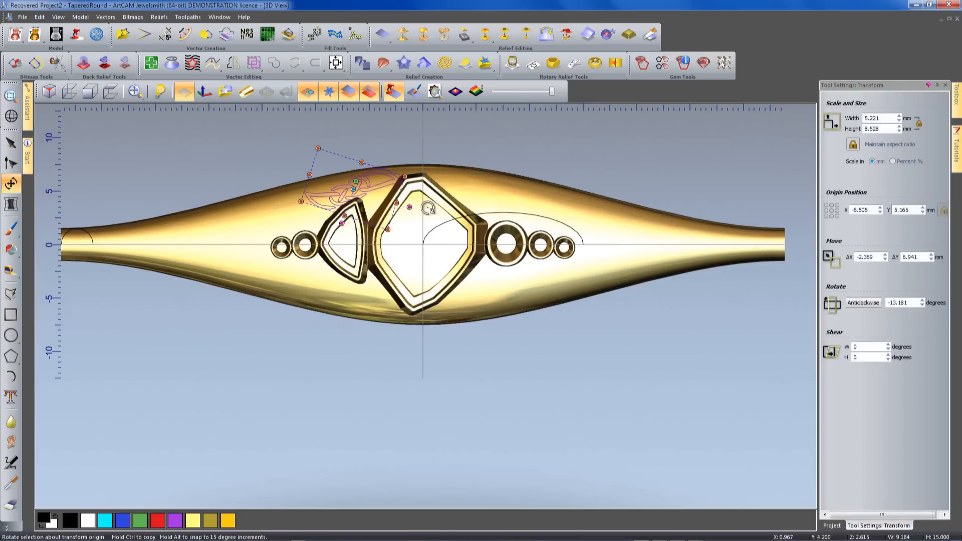
pyautogui.scroll(4, 388, 213)
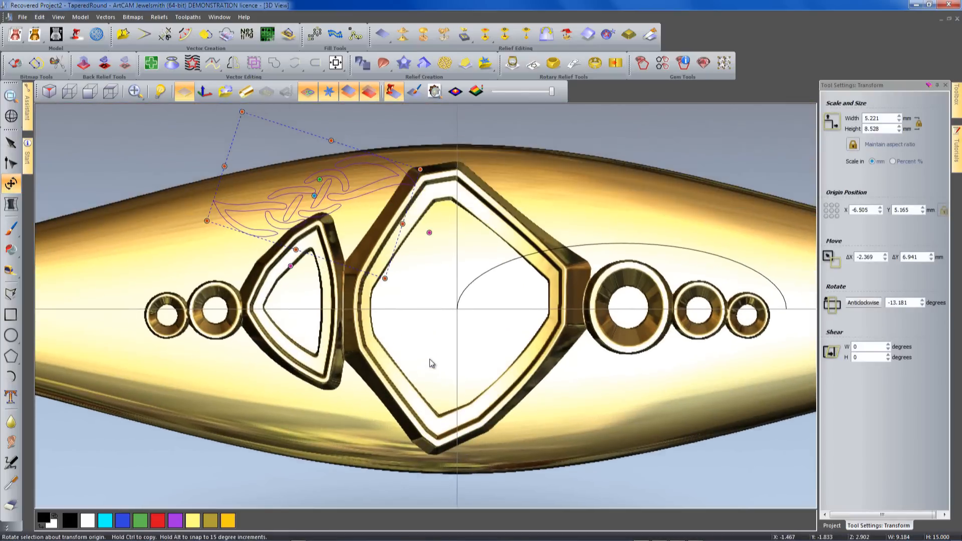
pyautogui.moveTo(430, 359); pyautogui.dragTo(437, 381, button='middle')
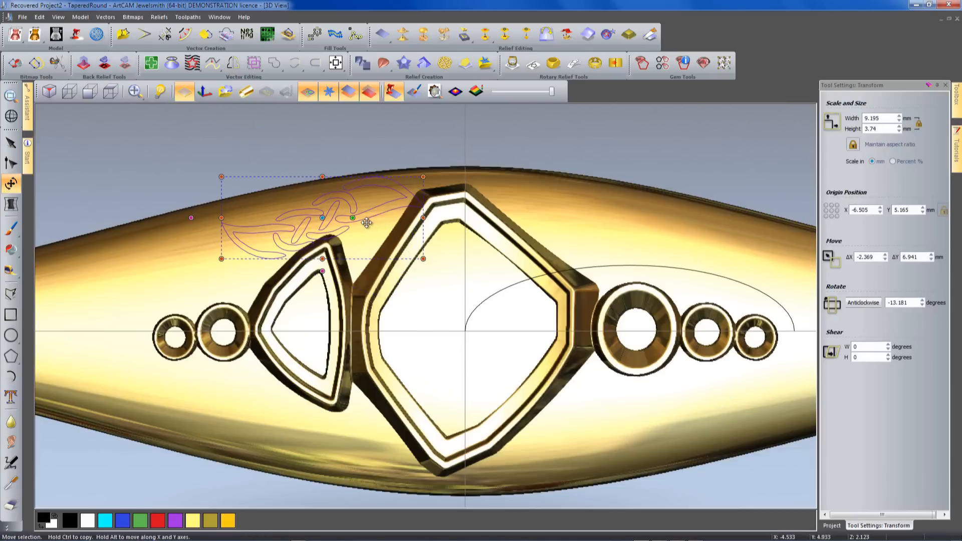
# Nudge the knotwork by about -0.7 mm in X and -0.2 mm in Y, and place a copy farther out along the ring.
pyautogui.moveTo(363, 220)
pyautogui.mouseDown()
pyautogui.moveTo(344, 229)
pyautogui.moveTo(352, 225)
pyautogui.mouseUp()
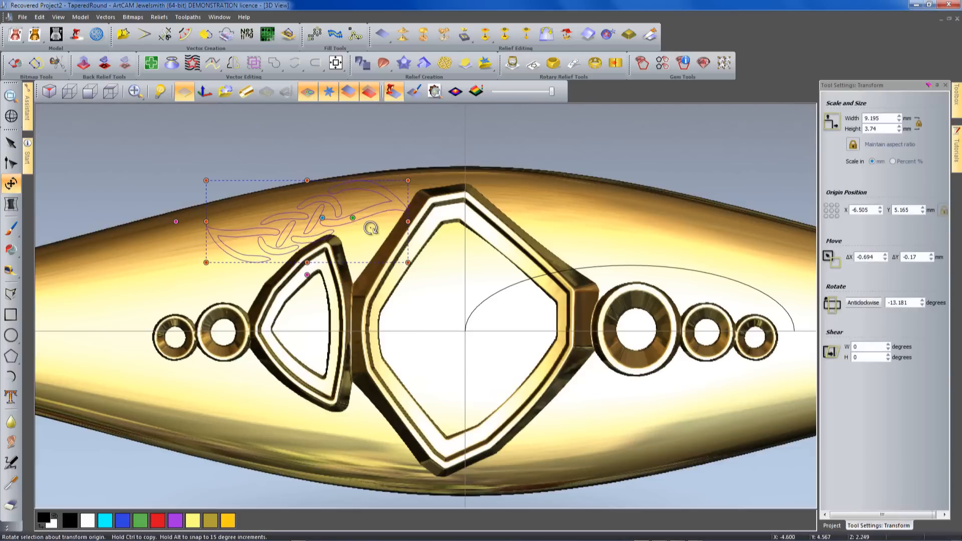
pyautogui.scroll(-2, 376, 235)
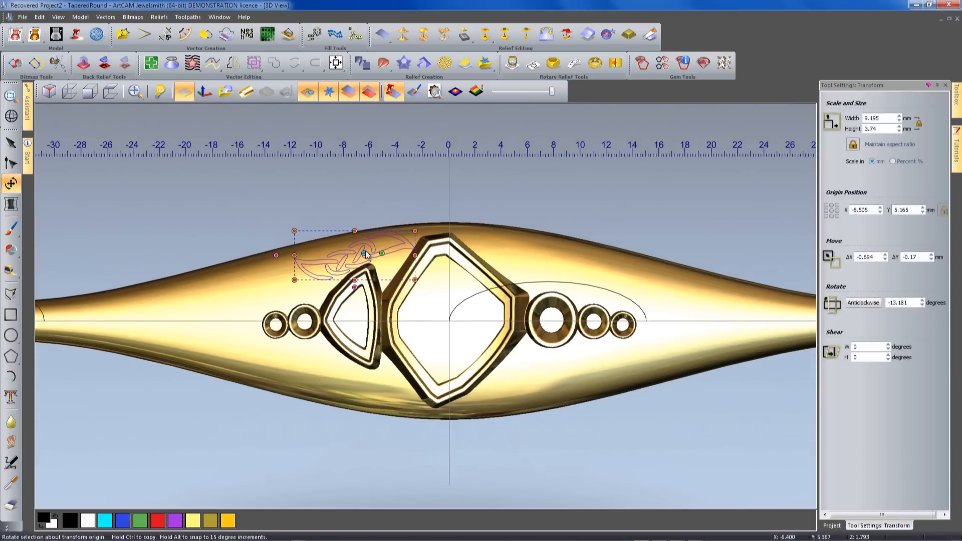
pyautogui.press('Escape')
pyautogui.moveTo(326, 284); pyautogui.dragTo(228, 324)
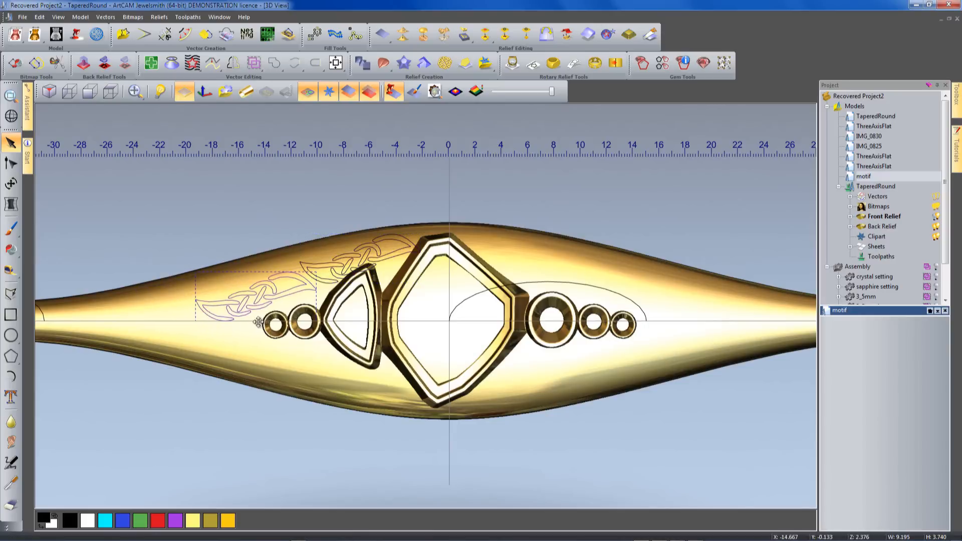
# Rotate and reposition the copied knotwork to follow the ring's taper above the two small round settings, centred at about X -14.8, Y 1.9.
pyautogui.press('t')
pyautogui.moveTo(327, 296)
pyautogui.mouseDown()
pyautogui.moveTo(327, 305)
pyautogui.moveTo(328, 289)
pyautogui.mouseUp()
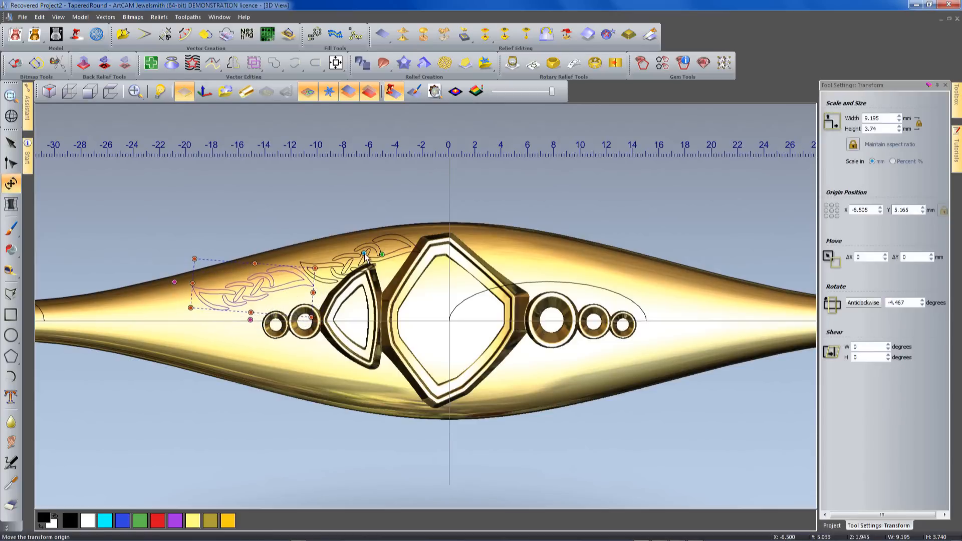
pyautogui.moveTo(364, 253)
pyautogui.mouseDown()
pyautogui.moveTo(271, 302)
pyautogui.moveTo(253, 288)
pyautogui.mouseUp()
pyautogui.moveTo(338, 288); pyautogui.dragTo(337, 296)
pyautogui.moveTo(285, 269); pyautogui.dragTo(293, 275)
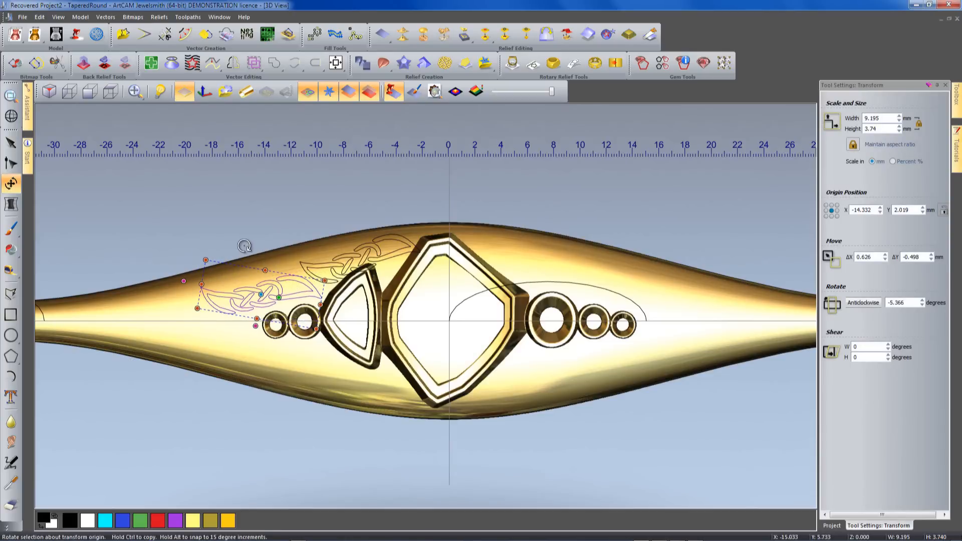
pyautogui.moveTo(232, 245); pyautogui.dragTo(223, 248)
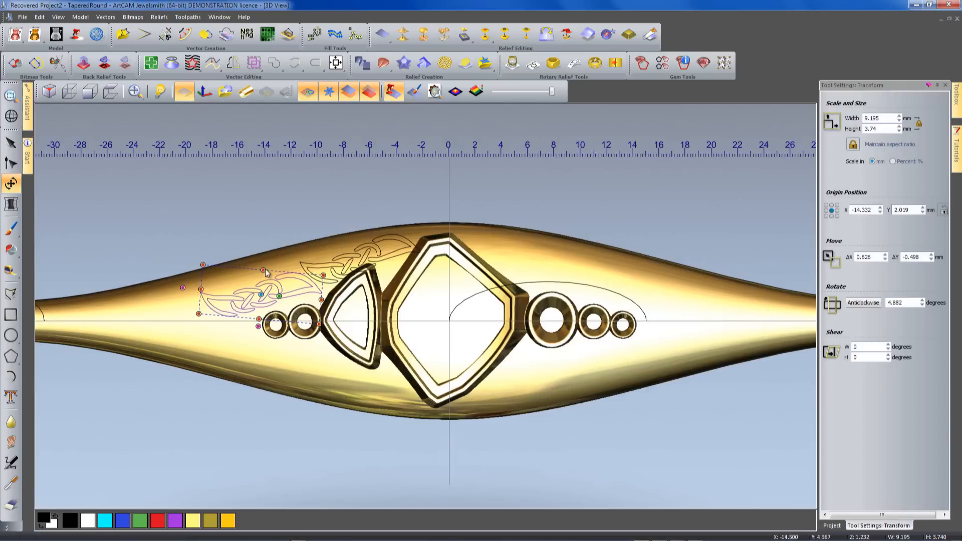
pyautogui.click(274, 287)
pyautogui.moveTo(274, 286); pyautogui.dragTo(268, 288)
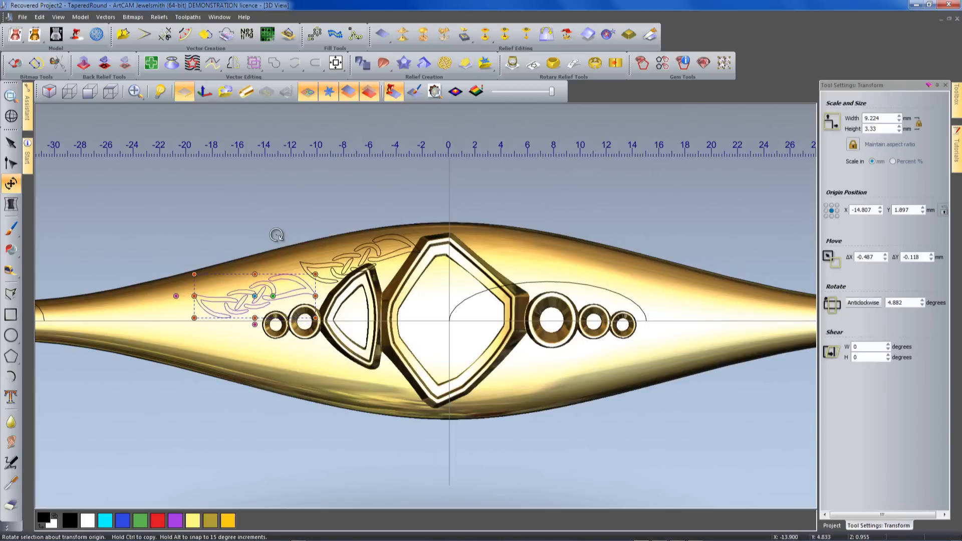
pyautogui.click(276, 235)
# Mirror both knotwork motifs vertically over the model, keeping the originals.
pyautogui.click(318, 276)
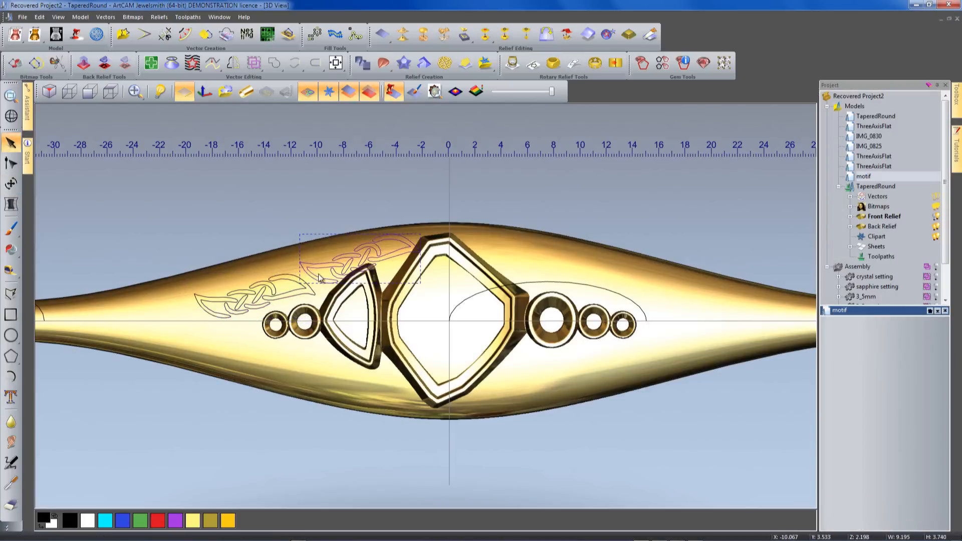
pyautogui.click(335, 230)
pyautogui.click(308, 285)
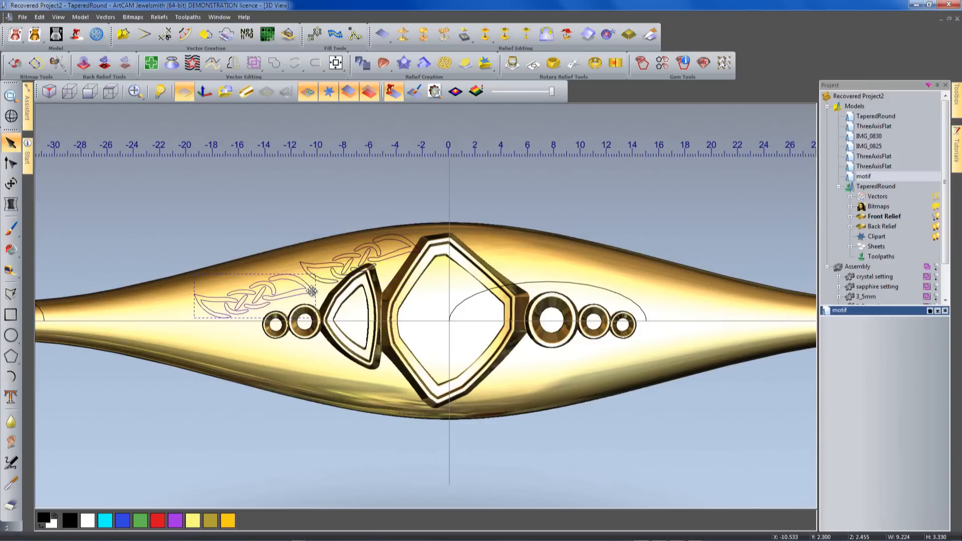
pyautogui.keyDown('shift'); pyautogui.click(344, 263); pyautogui.keyUp('shift')
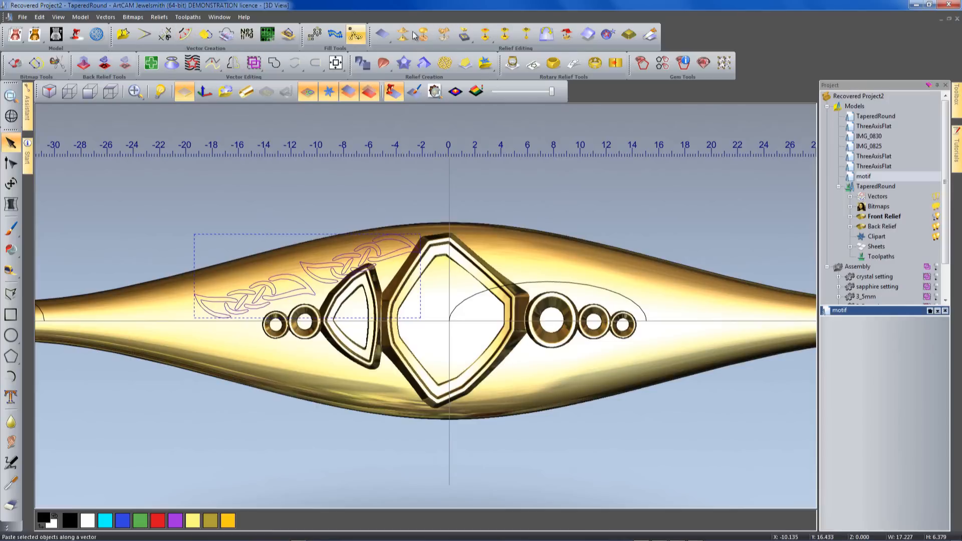
pyautogui.click(234, 63)
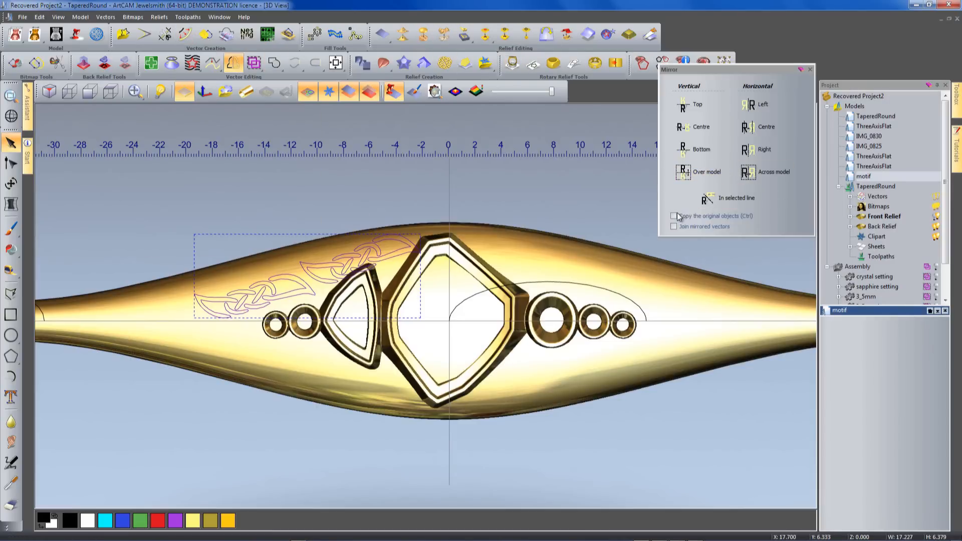
pyautogui.click(682, 176)
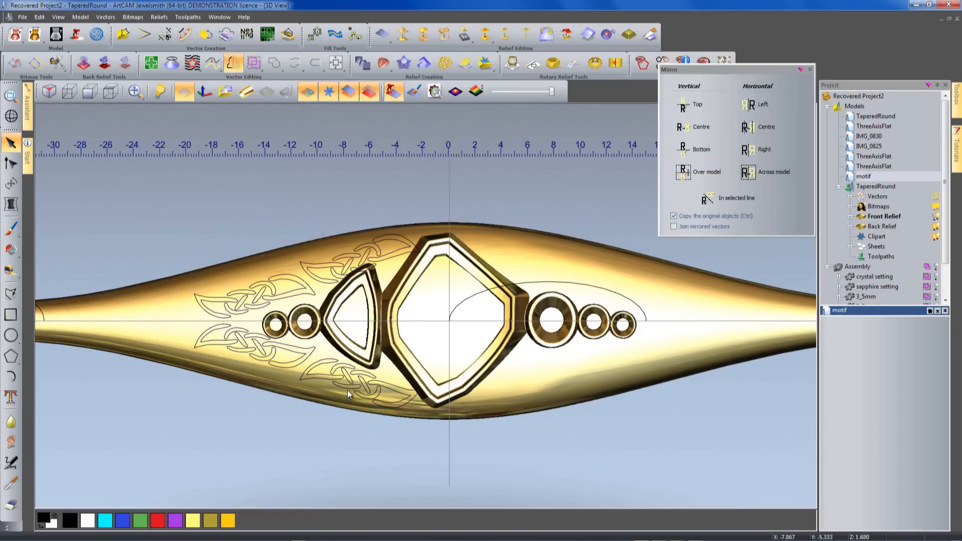
# Copy the outer mirrored knotwork onto the narrow part of the band and rotate it level on the centre line at about X -23, Y 0.
pyautogui.click(275, 347)
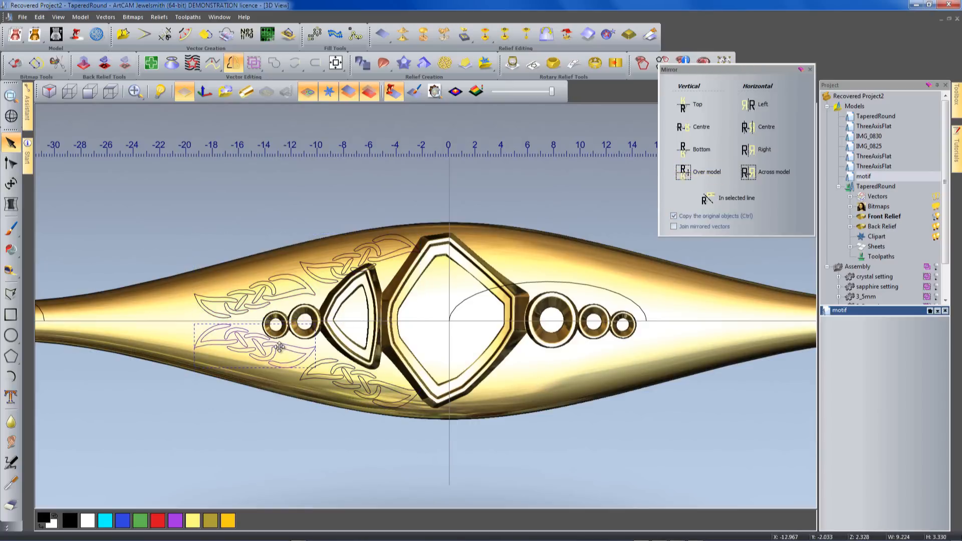
pyautogui.moveTo(280, 347); pyautogui.dragTo(176, 318)
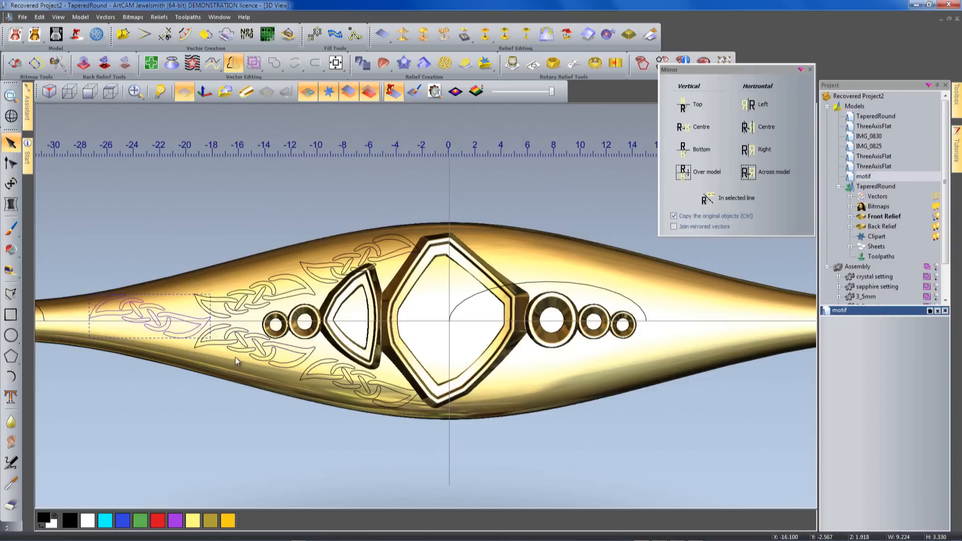
pyautogui.scroll(5, 525, 358)
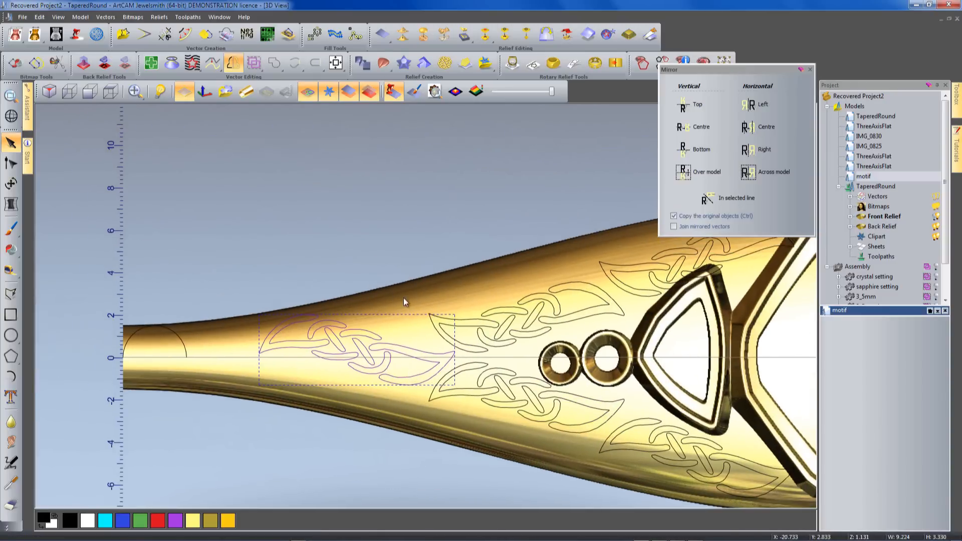
pyautogui.click(411, 320)
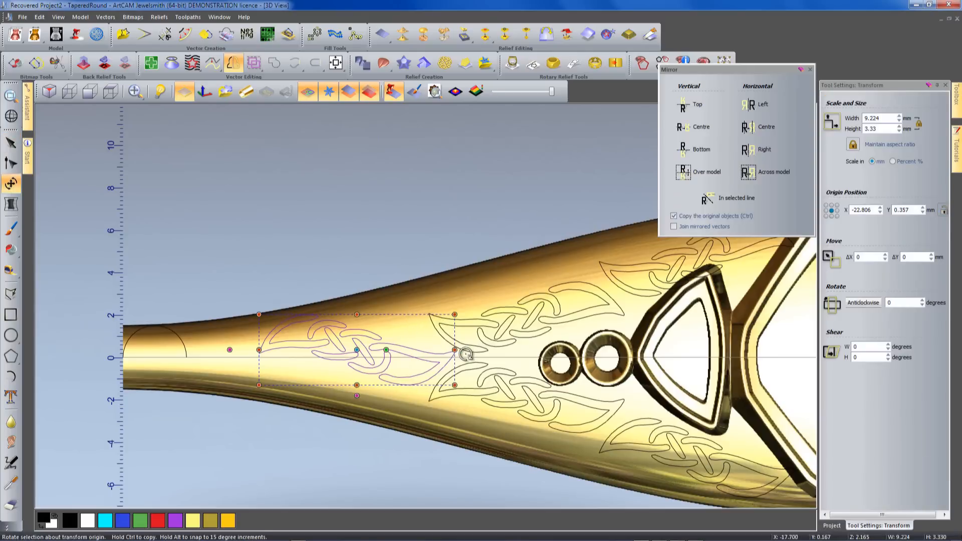
pyautogui.moveTo(456, 313); pyautogui.dragTo(472, 286)
pyautogui.moveTo(391, 354); pyautogui.dragTo(386, 361)
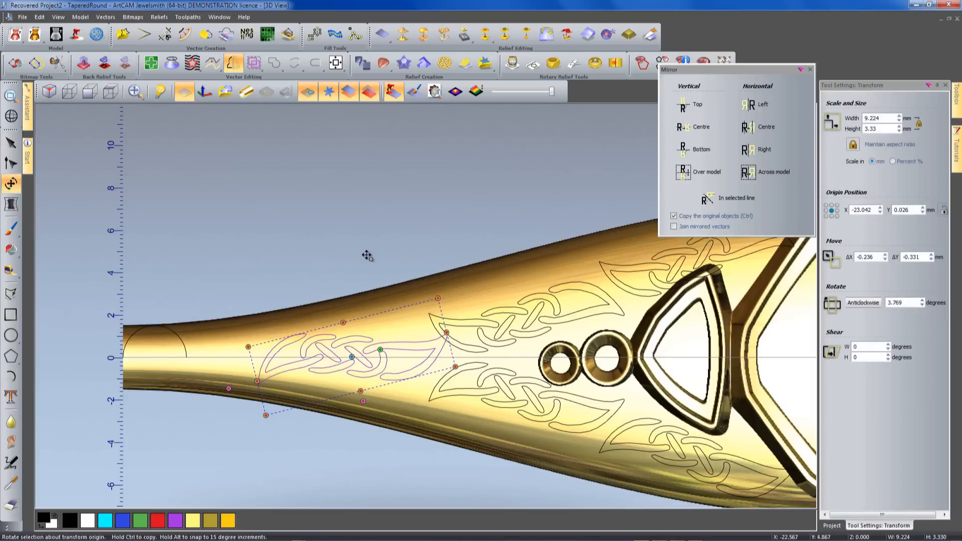
pyautogui.press('Escape')
# Envelope-distort the centre motif's leaf nearest the settings so that its tip points along the centre line, about 3.9 by 2 mm.
pyautogui.click(414, 356)
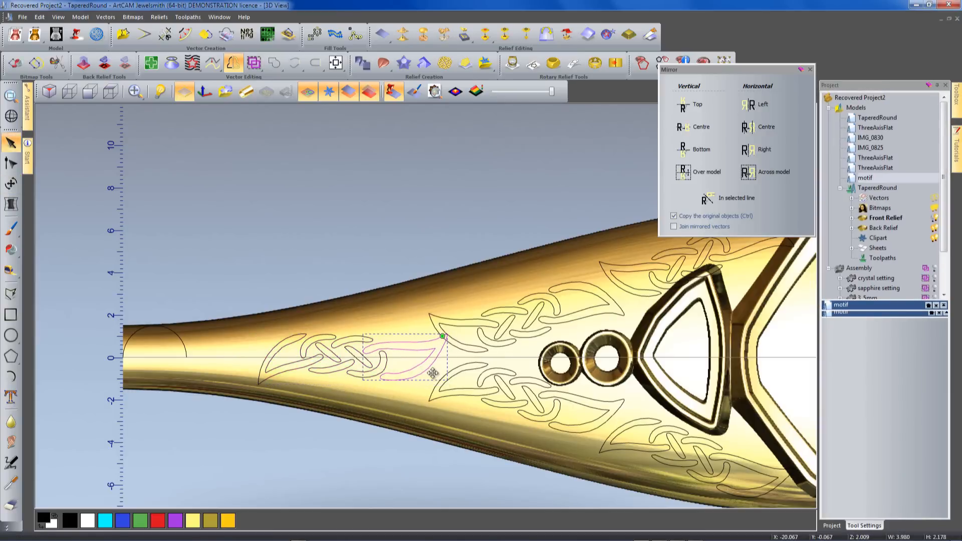
pyautogui.click(425, 370)
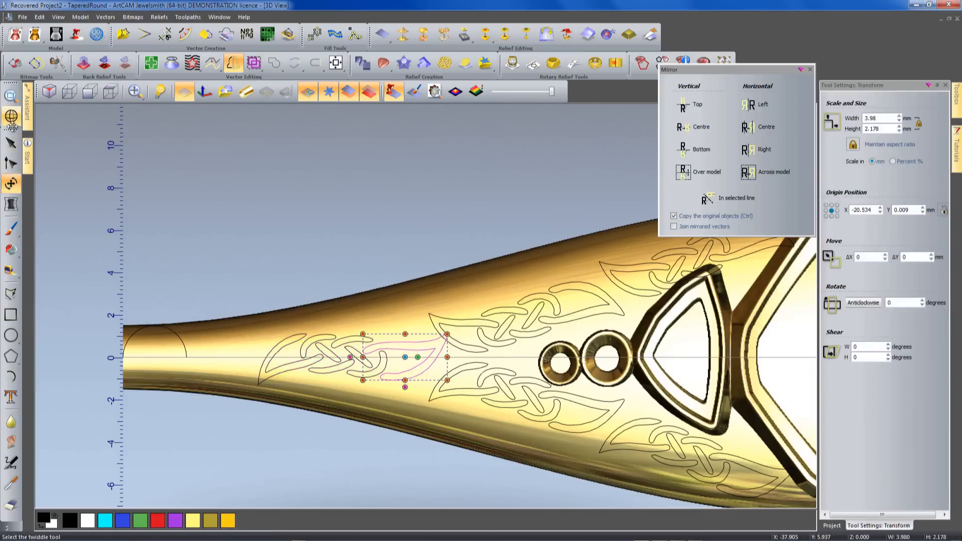
pyautogui.click(11, 204)
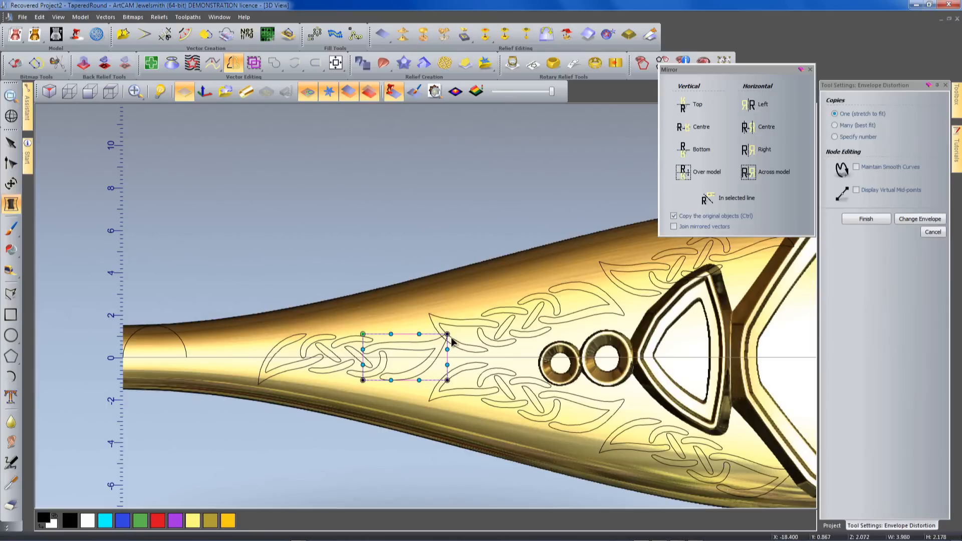
pyautogui.moveTo(447, 335); pyautogui.dragTo(398, 328)
pyautogui.moveTo(392, 380); pyautogui.dragTo(393, 379)
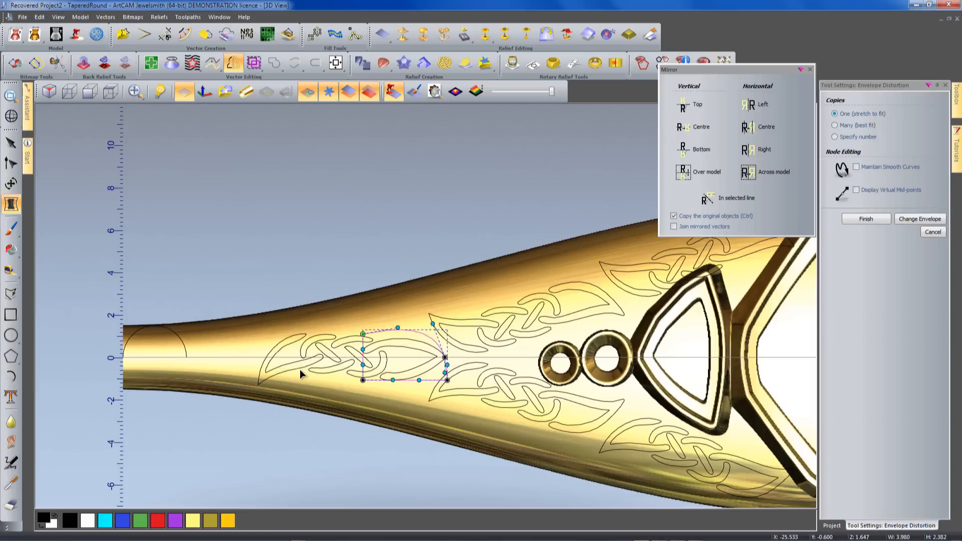
pyautogui.click(865, 219)
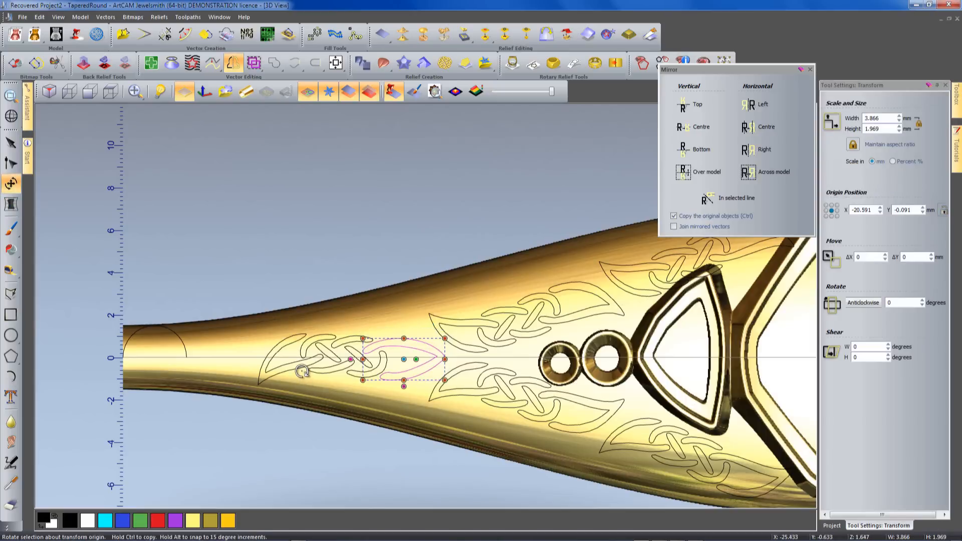
# Envelope-distort the centre motif's outer leaf so that its tip points along the centre line, about 3.4 by 1.8 mm.
pyautogui.click(11, 145)
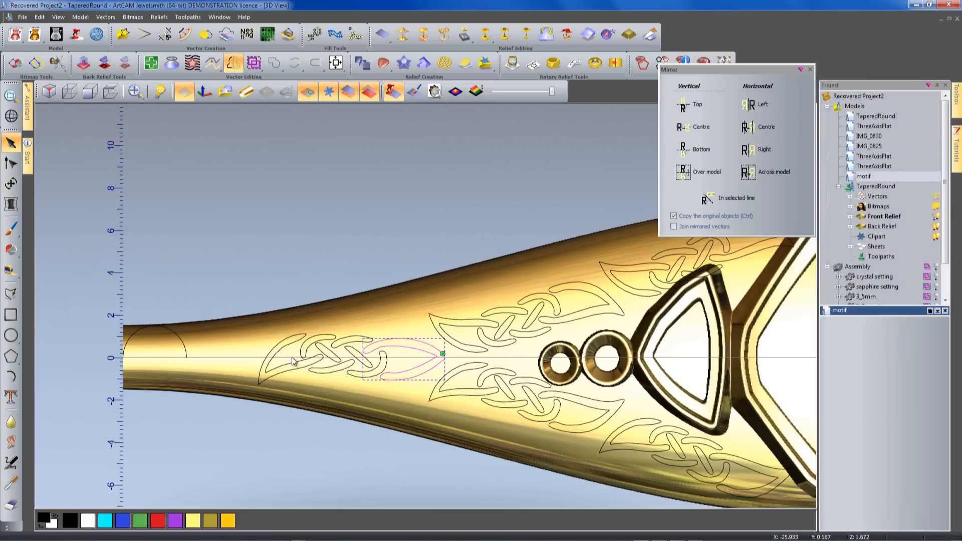
pyautogui.click(293, 367)
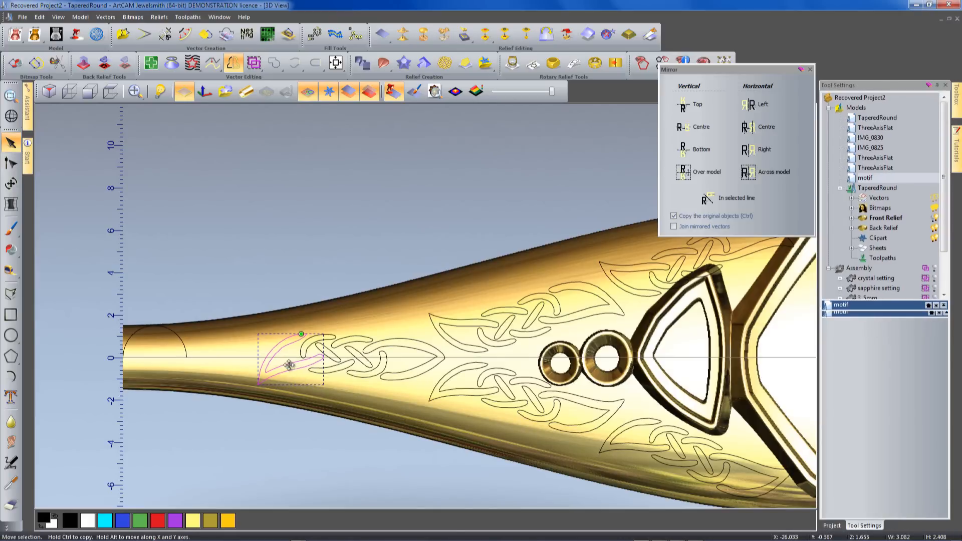
pyautogui.click(286, 365)
pyautogui.click(15, 206)
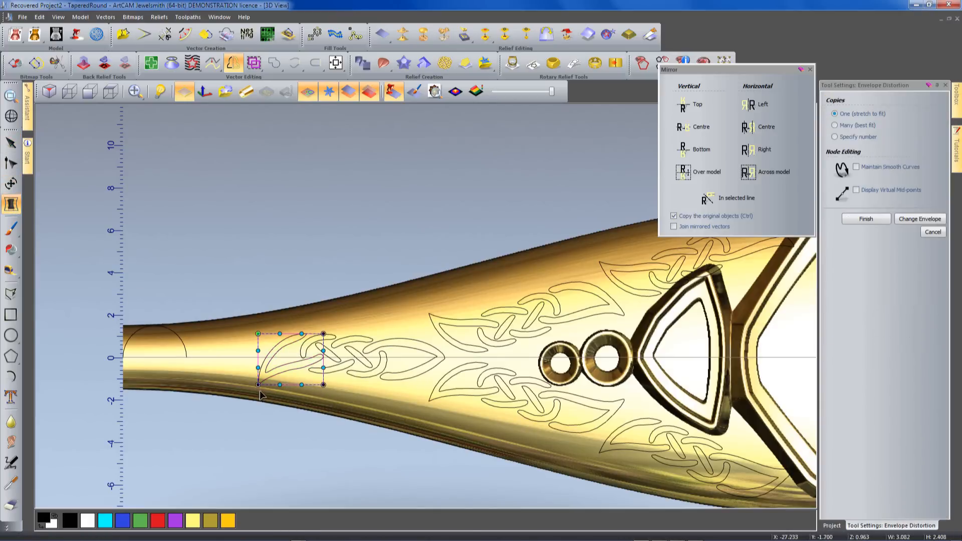
pyautogui.moveTo(259, 386); pyautogui.dragTo(293, 393)
pyautogui.moveTo(258, 351)
pyautogui.mouseDown()
pyautogui.moveTo(273, 324)
pyautogui.moveTo(250, 343)
pyautogui.moveTo(235, 342)
pyautogui.moveTo(277, 344)
pyautogui.moveTo(262, 340)
pyautogui.mouseUp()
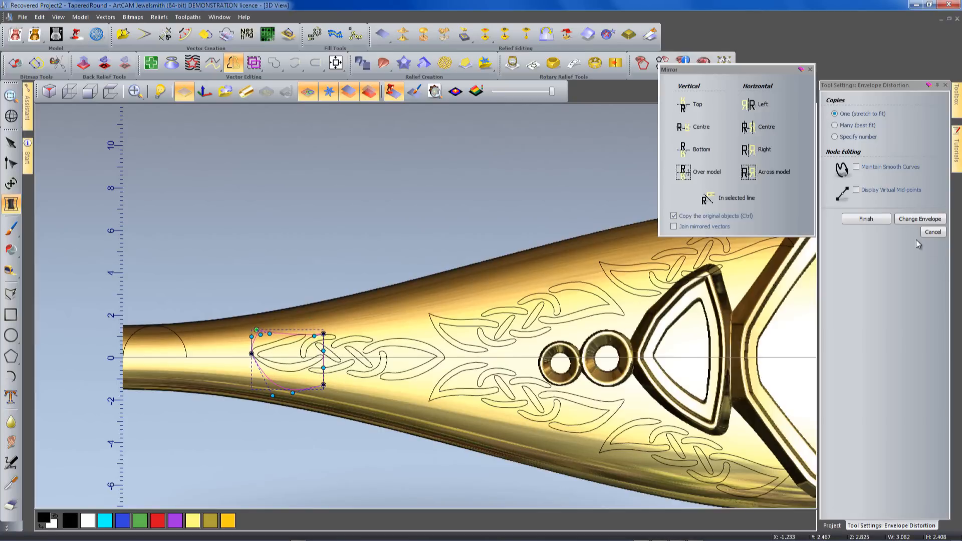
pyautogui.click(886, 221)
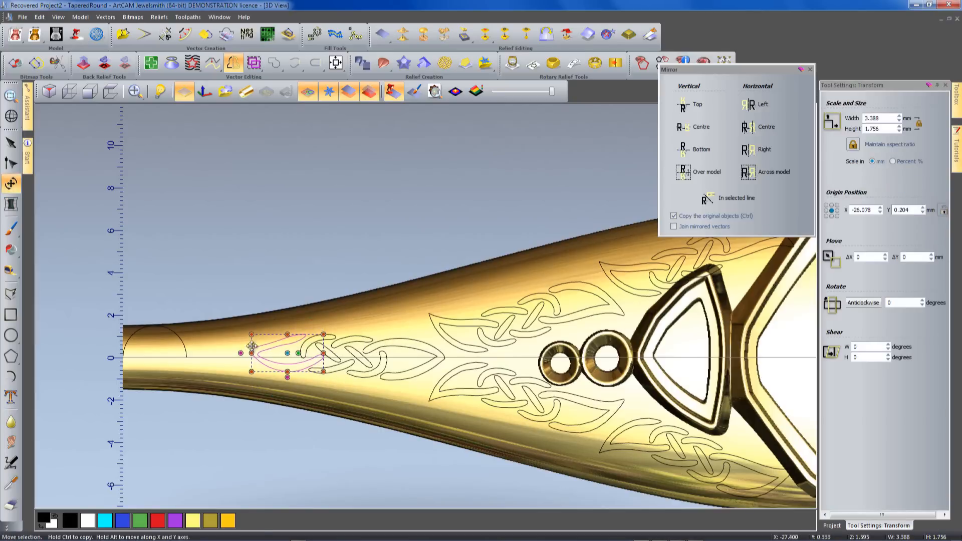
# Refine the outer leaf with another envelope distortion, rounding its upper edge and adjusting the end that meets the knot.
pyautogui.click(11, 204)
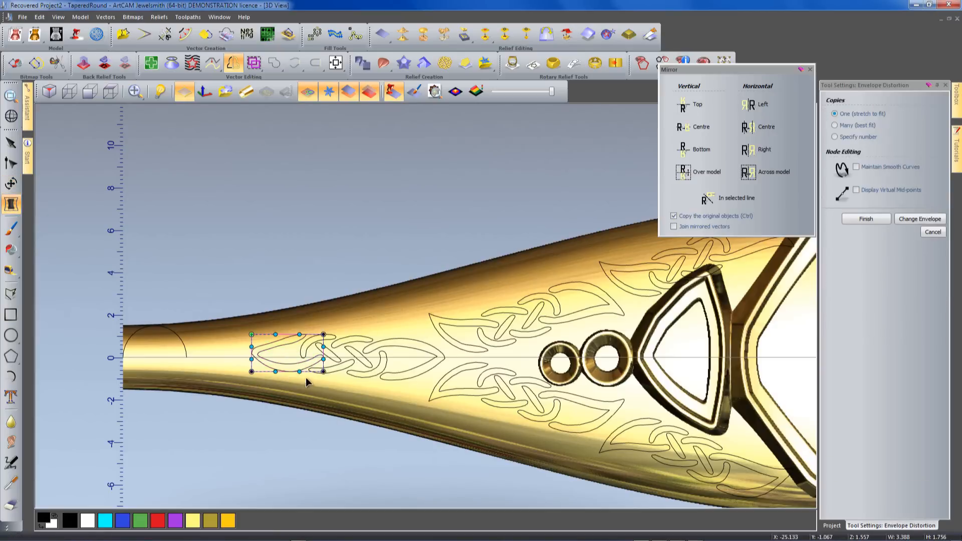
pyautogui.moveTo(275, 334); pyautogui.dragTo(278, 329)
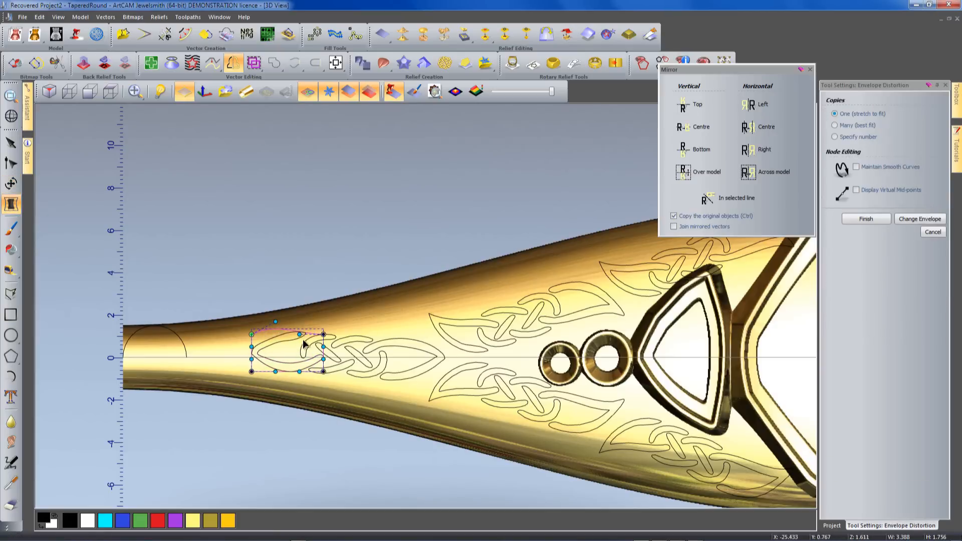
pyautogui.moveTo(300, 335)
pyautogui.mouseDown()
pyautogui.moveTo(339, 323)
pyautogui.moveTo(316, 344)
pyautogui.mouseUp()
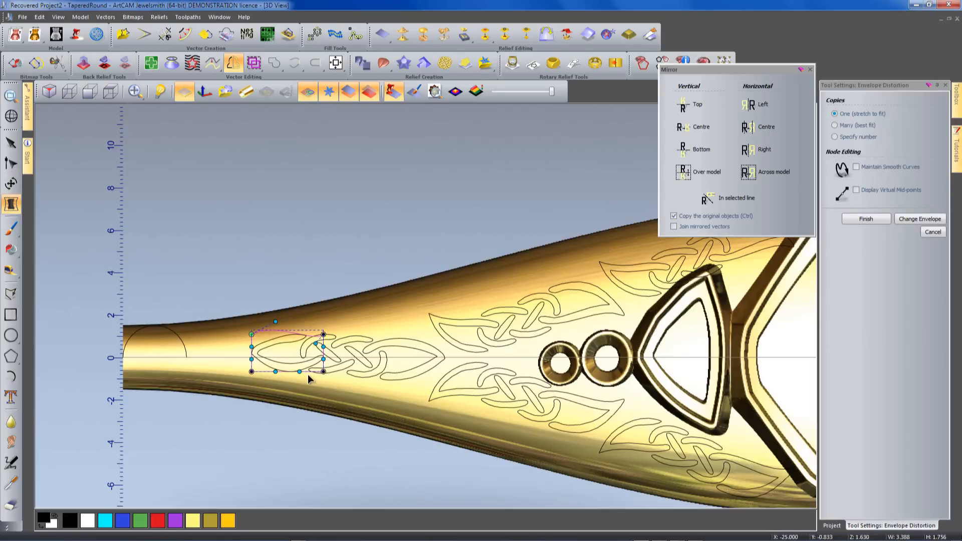
pyautogui.moveTo(294, 371); pyautogui.dragTo(316, 373)
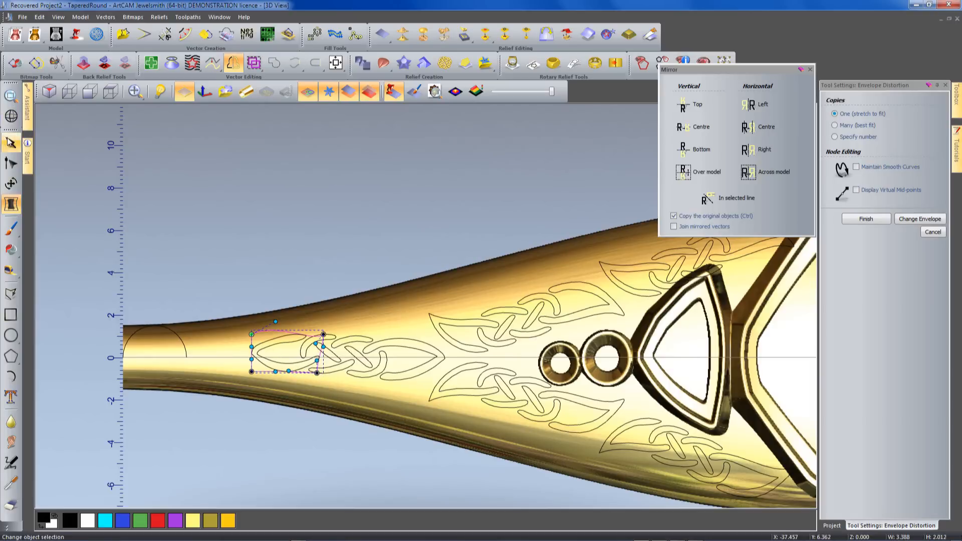
pyautogui.click(11, 143)
# Select all the parts of the centre-line knotwork motif and group them.
pyautogui.click(391, 378)
pyautogui.moveTo(225, 295); pyautogui.dragTo(443, 378)
pyautogui.press('t')
pyautogui.click(432, 255)
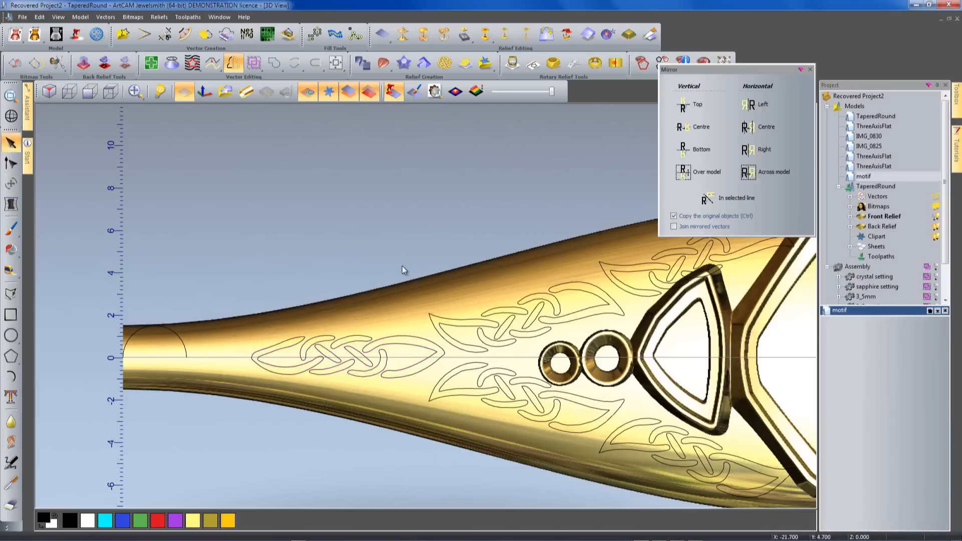
# Envelope-distort the grouped centre-line motif so its end nearest the settings flares wider, making the motif about 8.9 by 2.9 mm.
pyautogui.click(417, 346)
pyautogui.moveTo(420, 347); pyautogui.dragTo(426, 354)
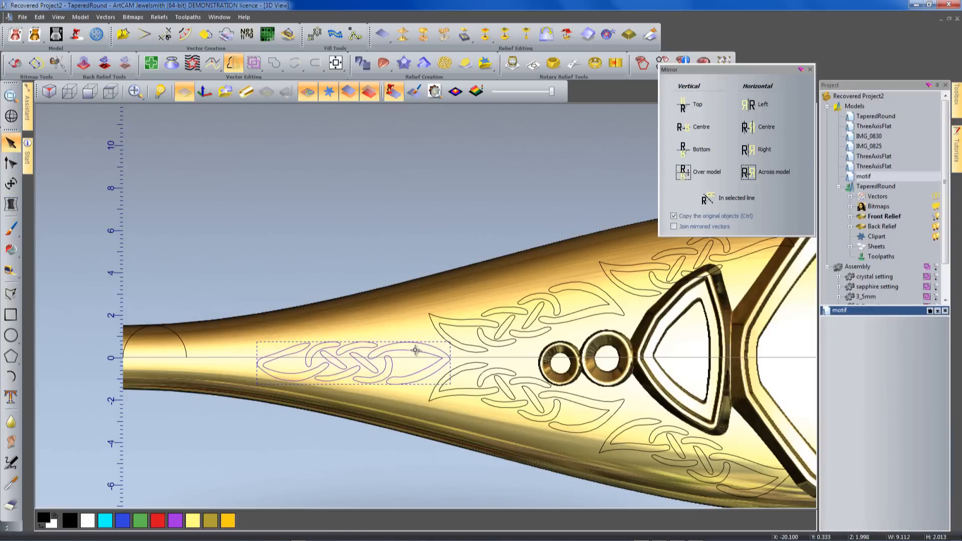
pyautogui.press('t')
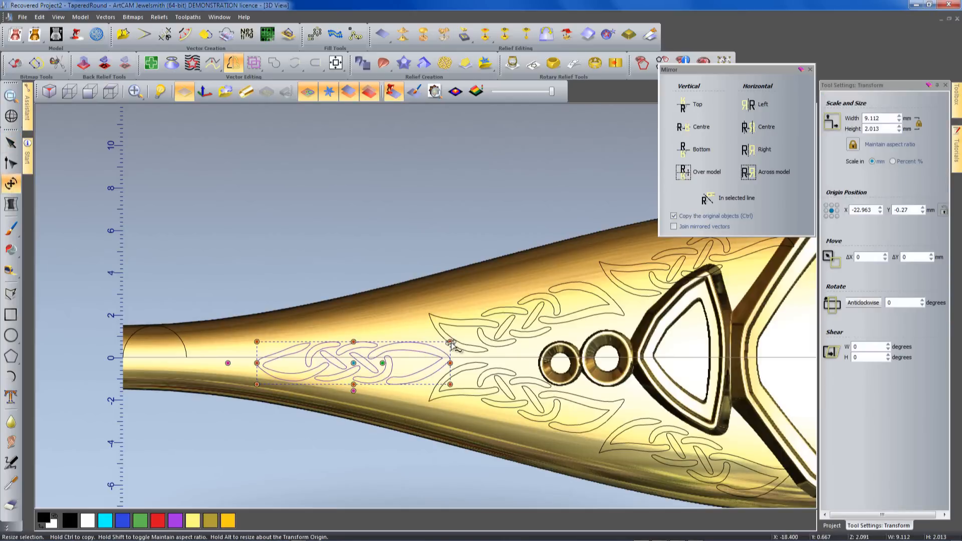
pyautogui.click(11, 204)
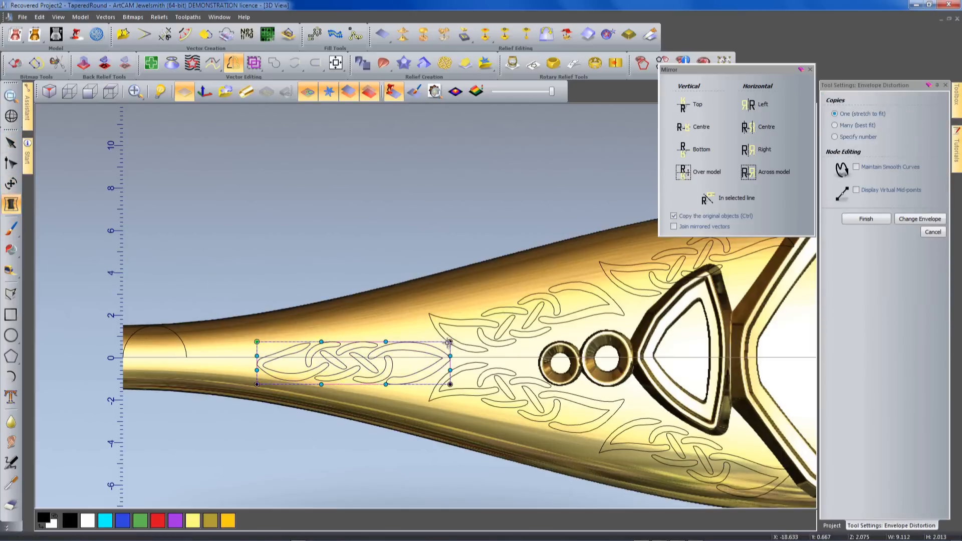
pyautogui.moveTo(450, 342); pyautogui.dragTo(452, 333)
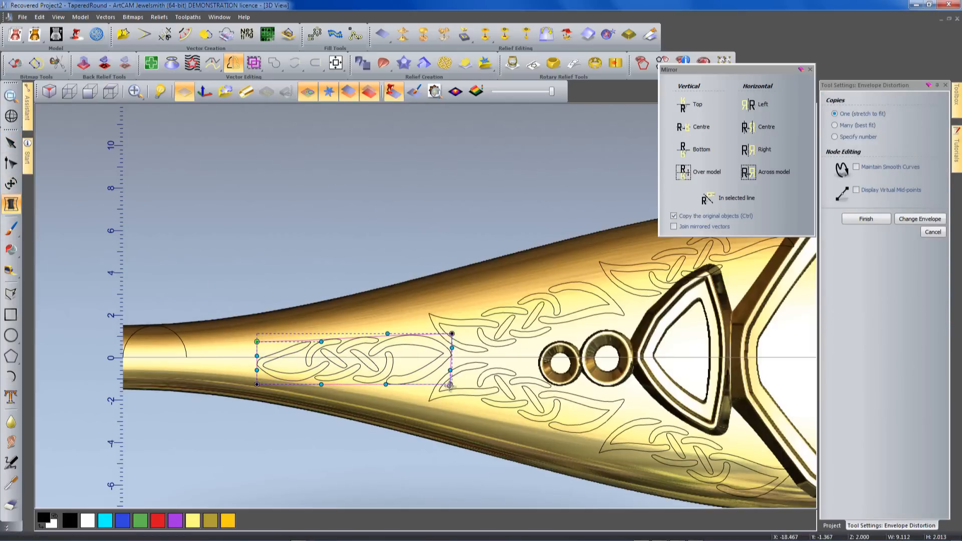
pyautogui.moveTo(450, 385); pyautogui.dragTo(452, 396)
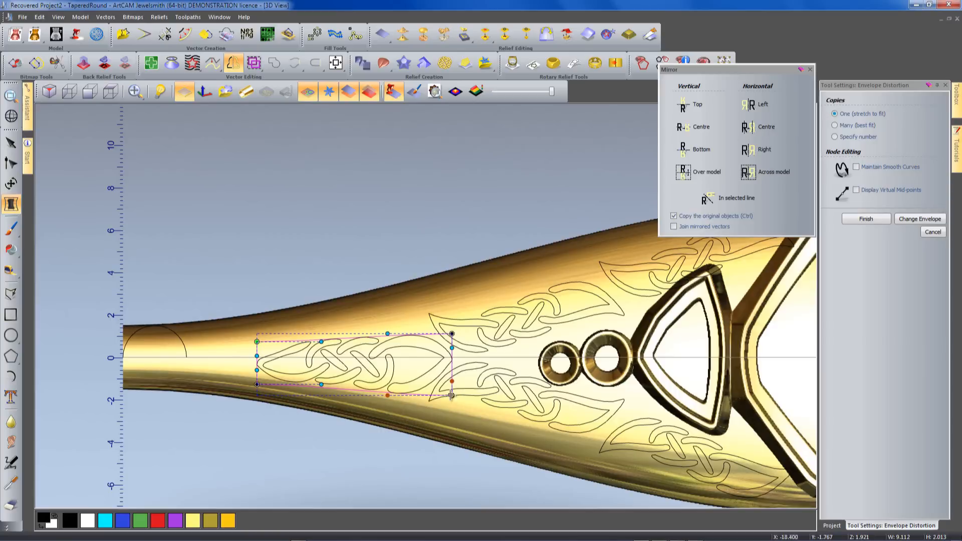
pyautogui.press('Escape')
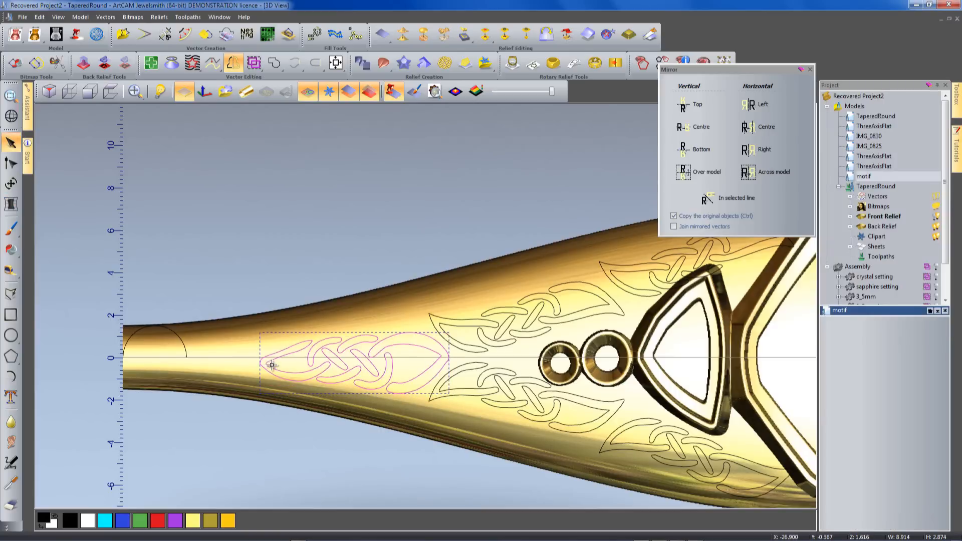
# Stretch the centre-line motif to about 9.9 mm long and raise its outer end slightly with an envelope distortion.
pyautogui.click(271, 364)
pyautogui.moveTo(260, 363); pyautogui.dragTo(239, 363)
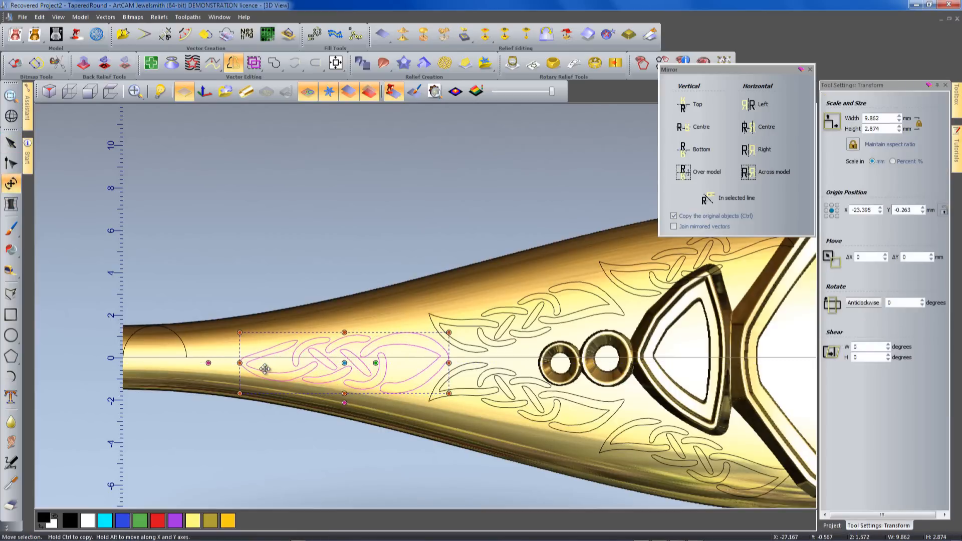
pyautogui.click(11, 204)
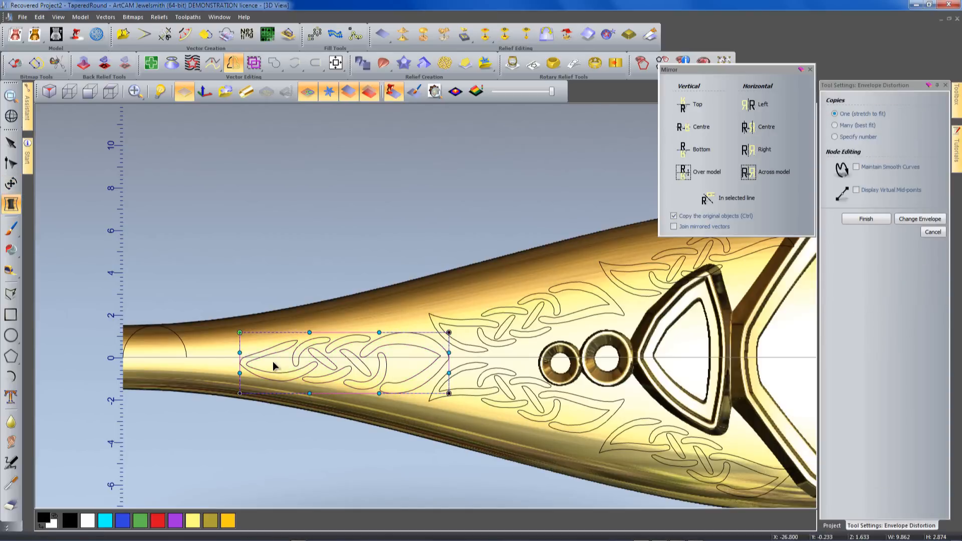
pyautogui.moveTo(221, 316); pyautogui.dragTo(240, 389)
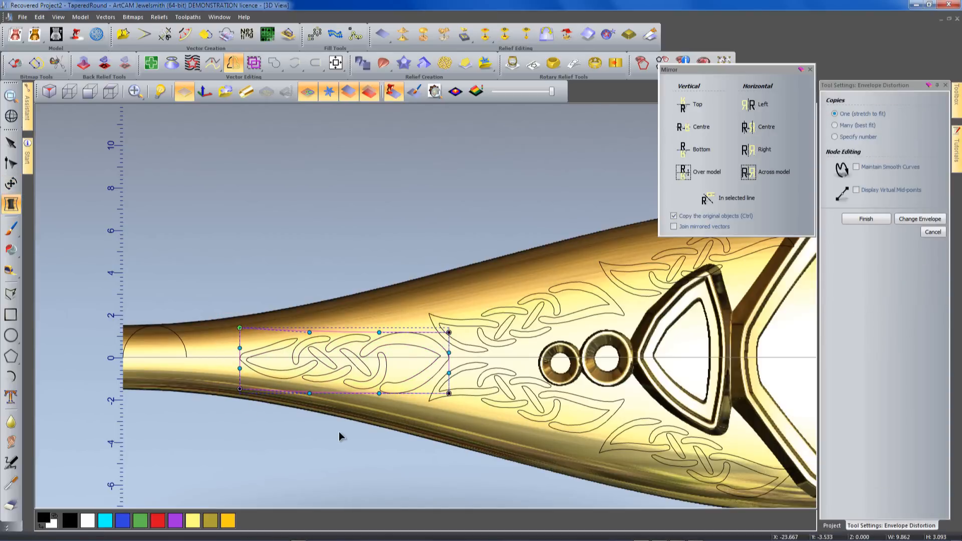
pyautogui.click(871, 224)
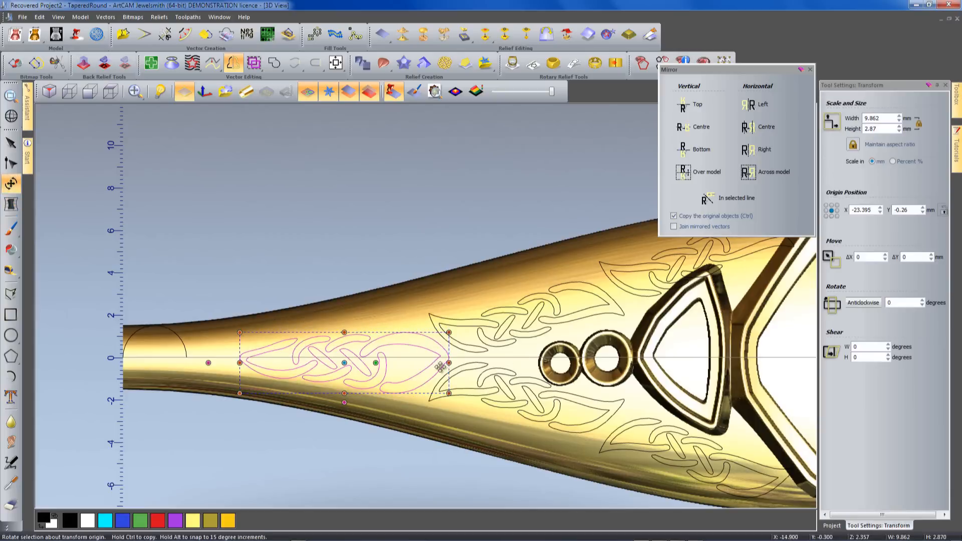
# Select all parts of the reshaped centre-line motif and regroup them.
pyautogui.click(400, 299)
pyautogui.rightClick(382, 307)
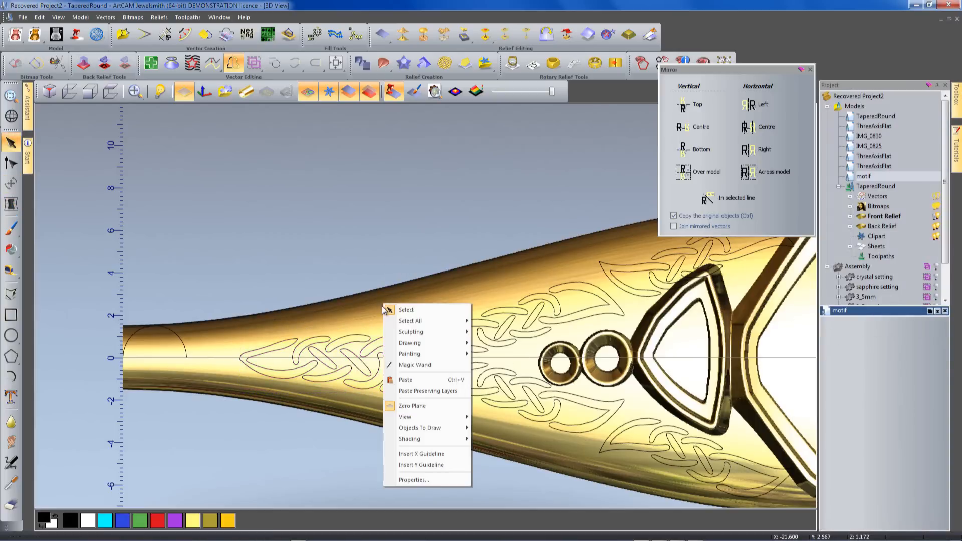
pyautogui.scroll(-3, 359, 295)
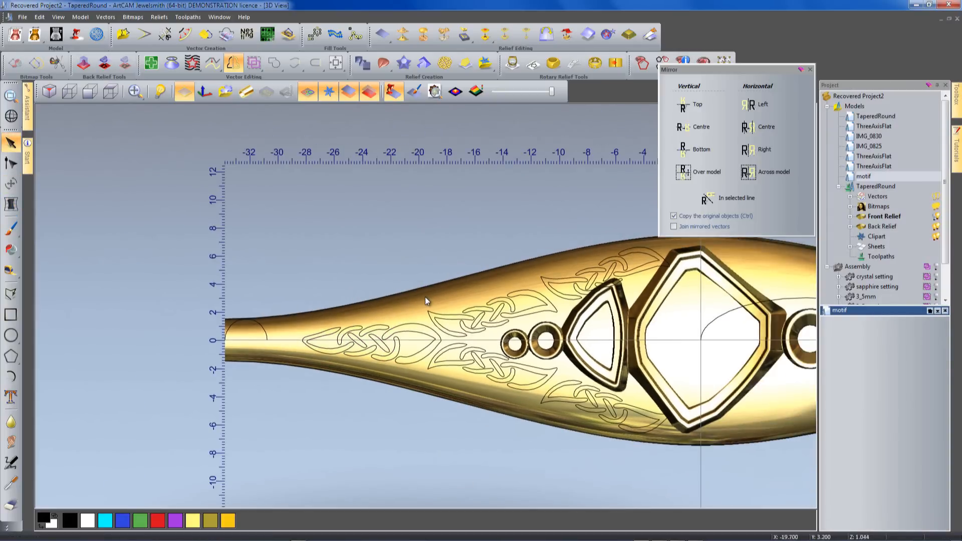
pyautogui.click(420, 363)
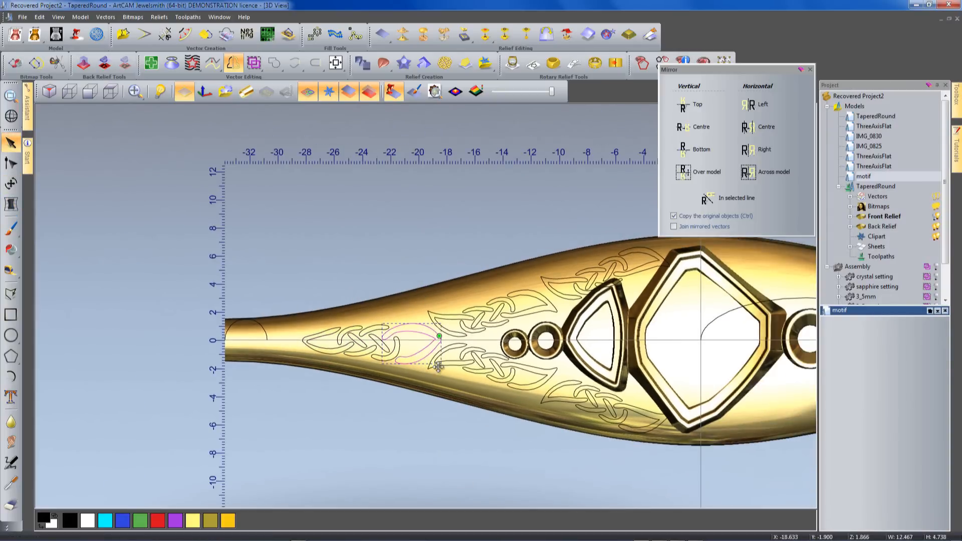
pyautogui.moveTo(299, 277); pyautogui.dragTo(439, 389)
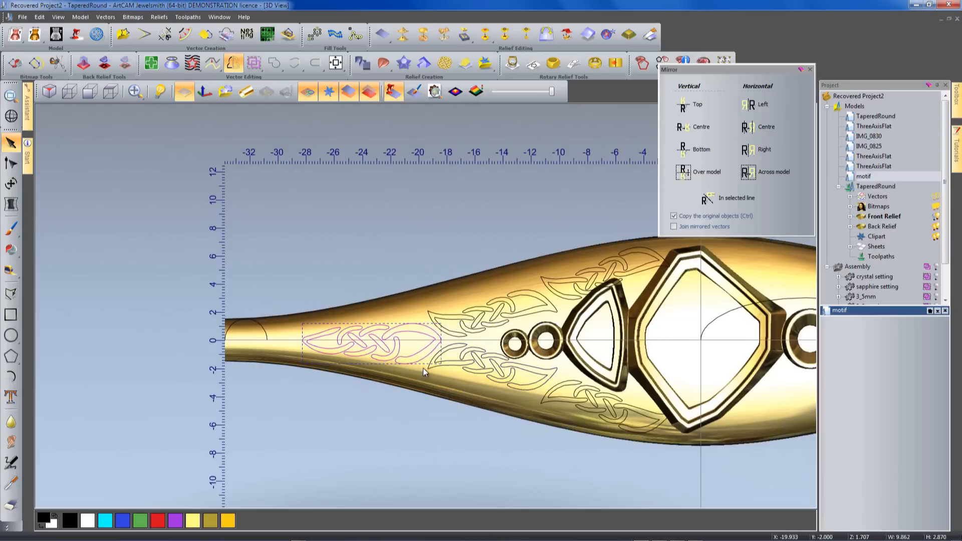
pyautogui.click(409, 410)
# Select all five knotwork motifs on this side of the ring and mirror a copy across the model.
pyautogui.click(432, 368)
pyautogui.keyDown('shift'); pyautogui.click(554, 292); pyautogui.keyUp('shift')
pyautogui.keyDown('shift'); pyautogui.click(573, 391); pyautogui.keyUp('shift')
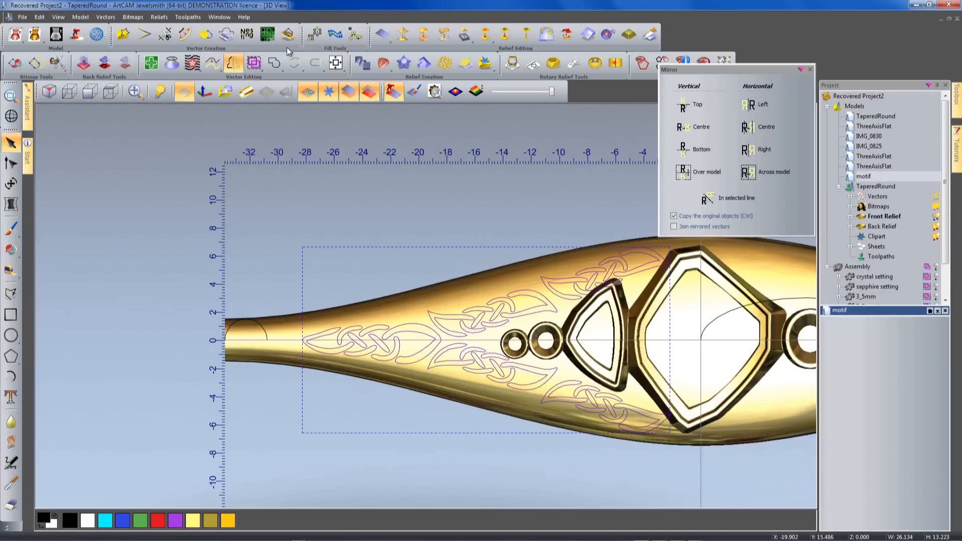
pyautogui.click(750, 174)
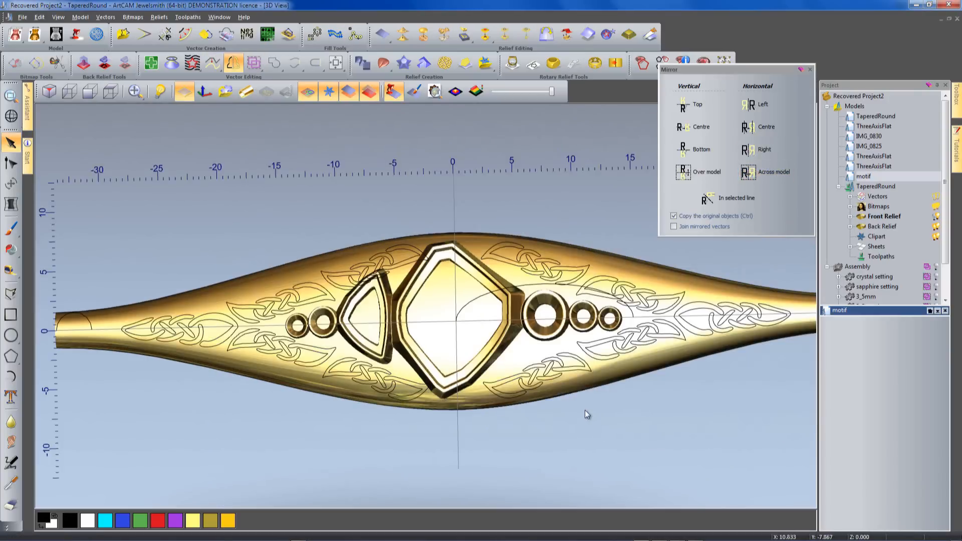
# Create a boundary vector from the tapered ring's Relief Layer, using a height range with a minimum of 0.1 mm.
pyautogui.scroll(-3, 585, 412)
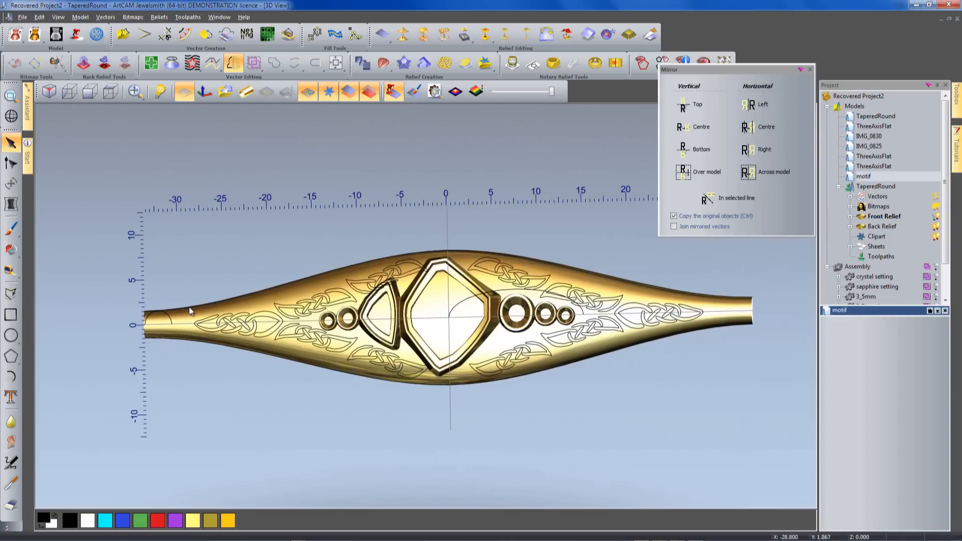
pyautogui.click(875, 189)
pyautogui.click(850, 219)
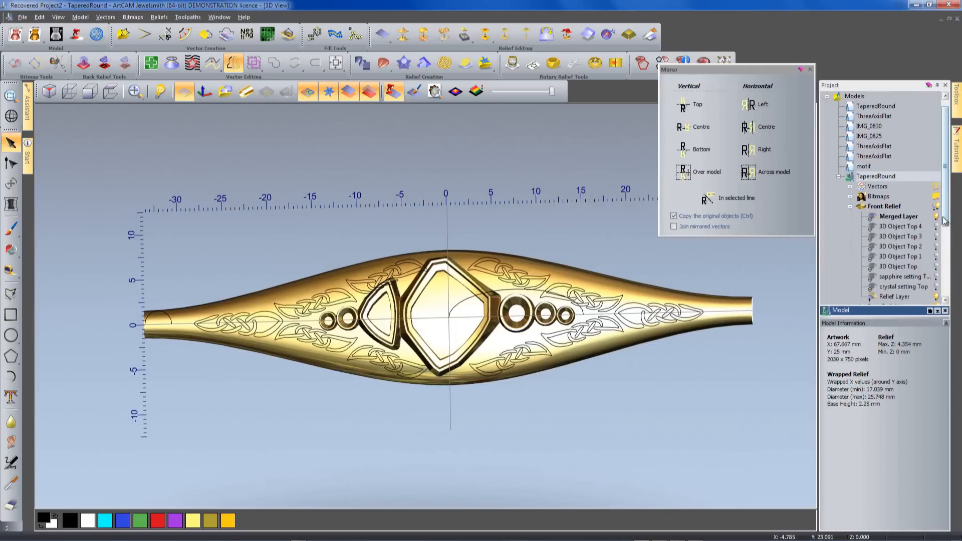
pyautogui.scroll(-4, 879, 171)
pyautogui.click(894, 177)
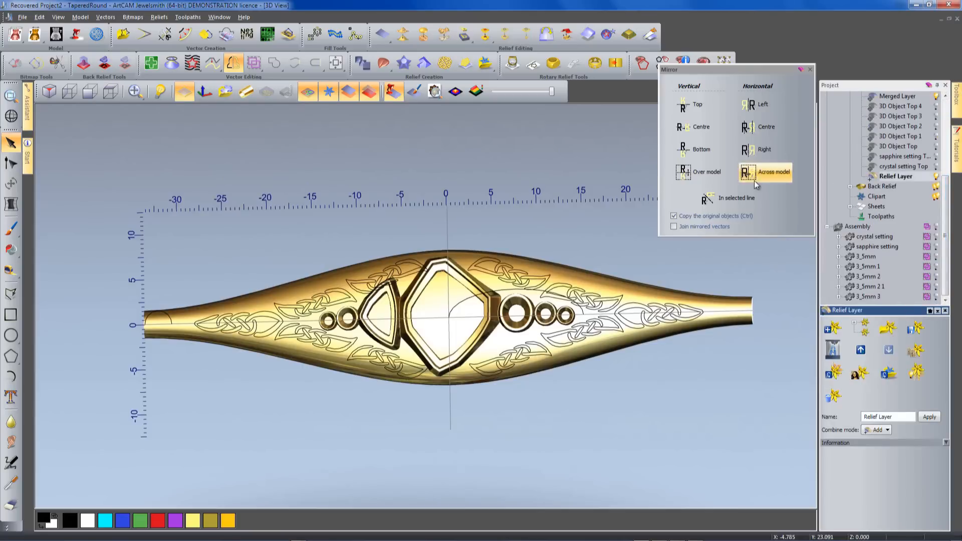
pyautogui.click(810, 69)
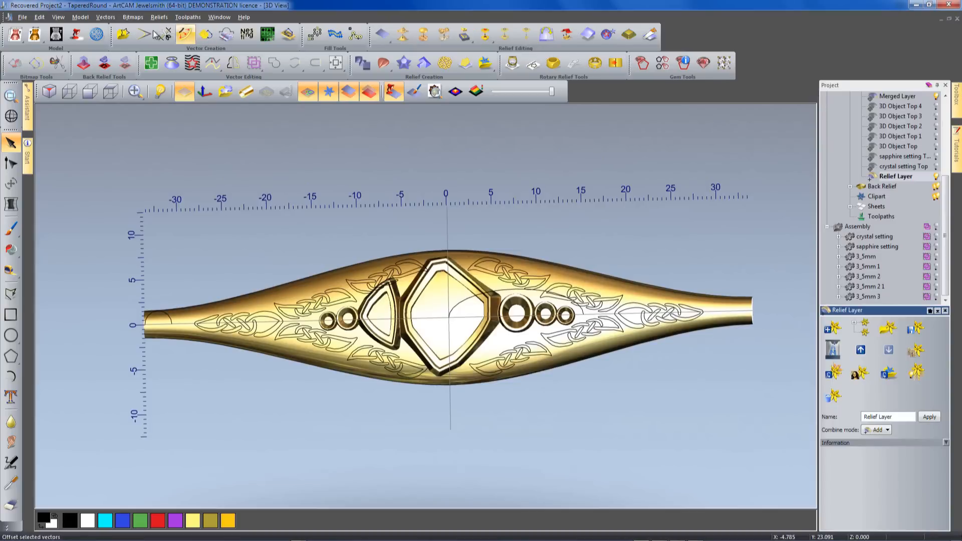
pyautogui.click(289, 36)
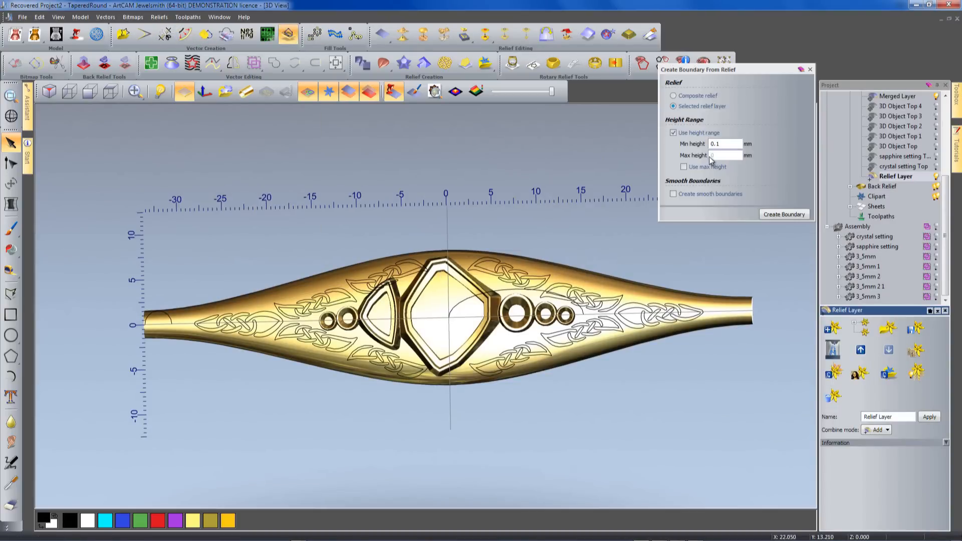
pyautogui.click(786, 215)
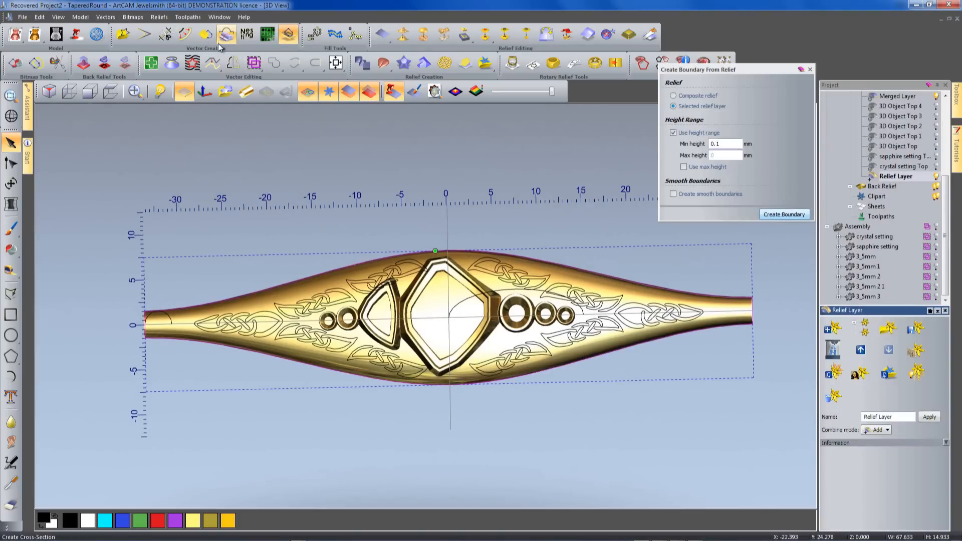
# Offset the ring boundary outwards by about 0.99 mm with sharp corners.
pyautogui.click(184, 37)
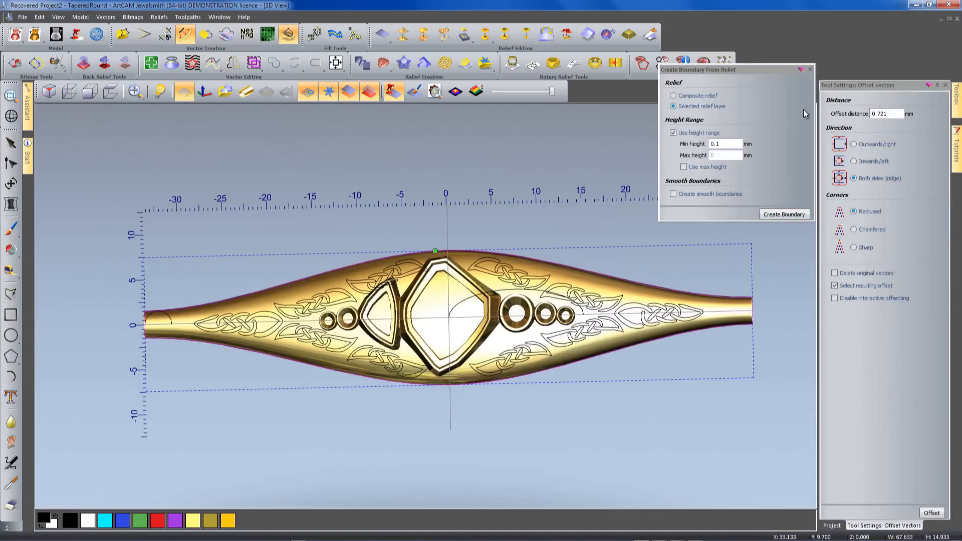
pyautogui.click(808, 71)
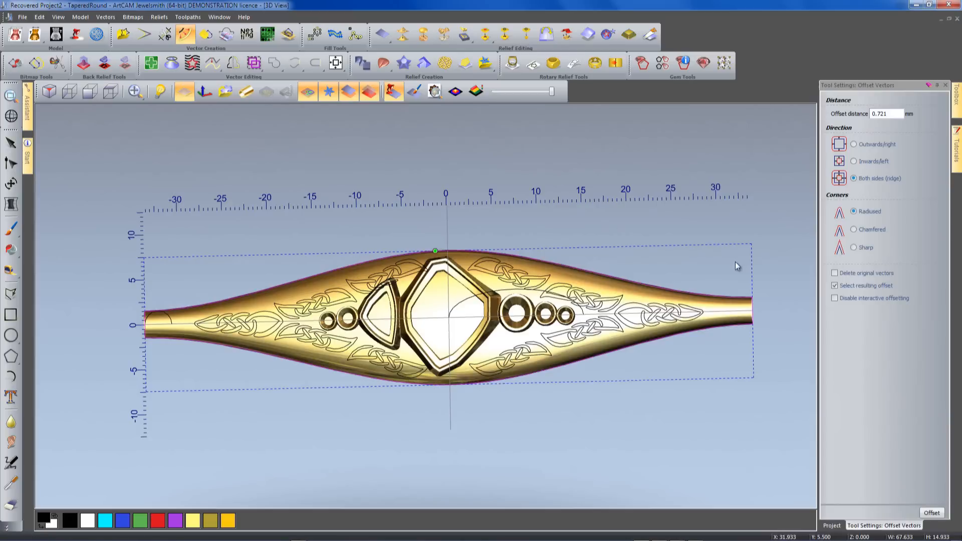
pyautogui.click(854, 145)
pyautogui.click(854, 247)
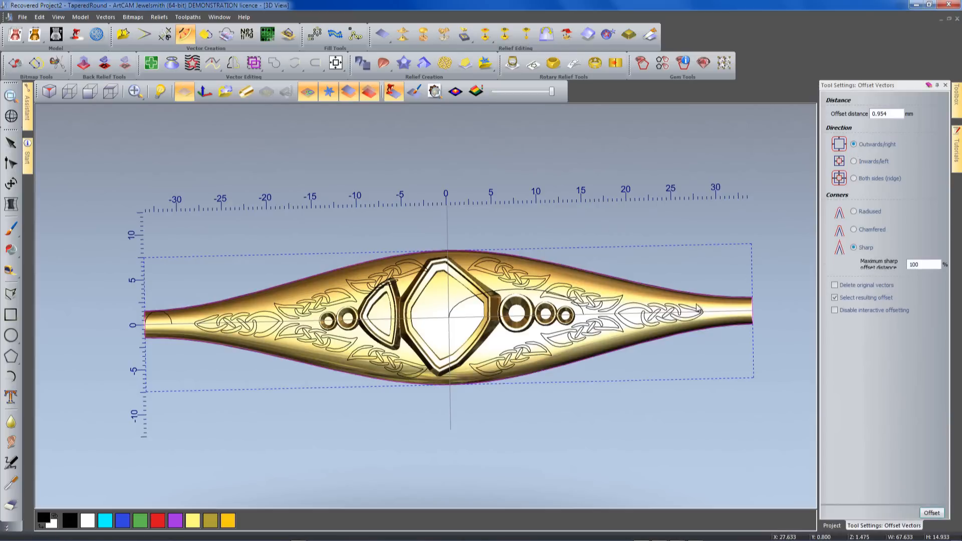
pyautogui.moveTo(719, 340)
pyautogui.mouseDown()
pyautogui.moveTo(716, 328)
pyautogui.moveTo(732, 333)
pyautogui.mouseUp()
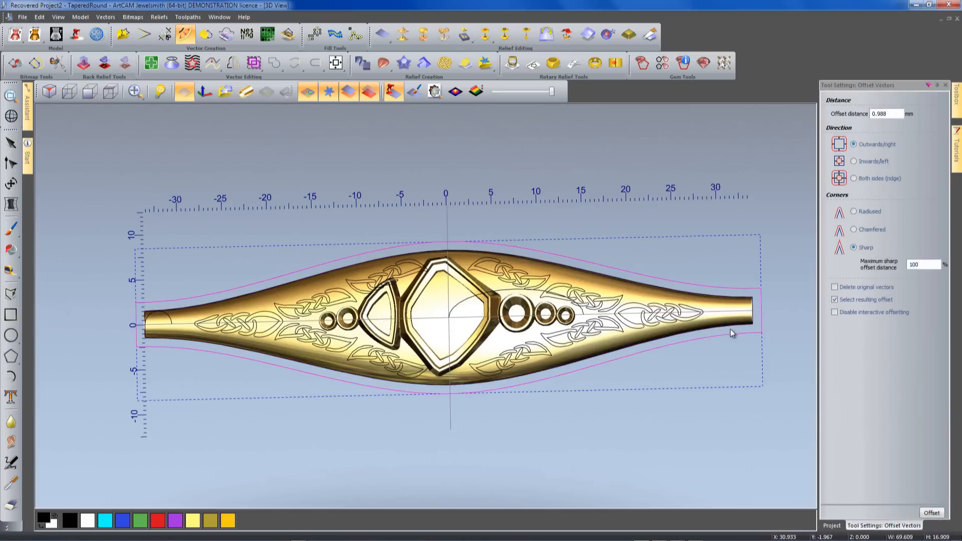
# Shorten the offset boundary symmetrically about its centre to a width of about 60.3 mm.
pyautogui.doubleClick(760, 328)
pyautogui.keyDown('alt'); pyautogui.moveTo(762, 311); pyautogui.dragTo(719, 311); pyautogui.keyUp('alt')
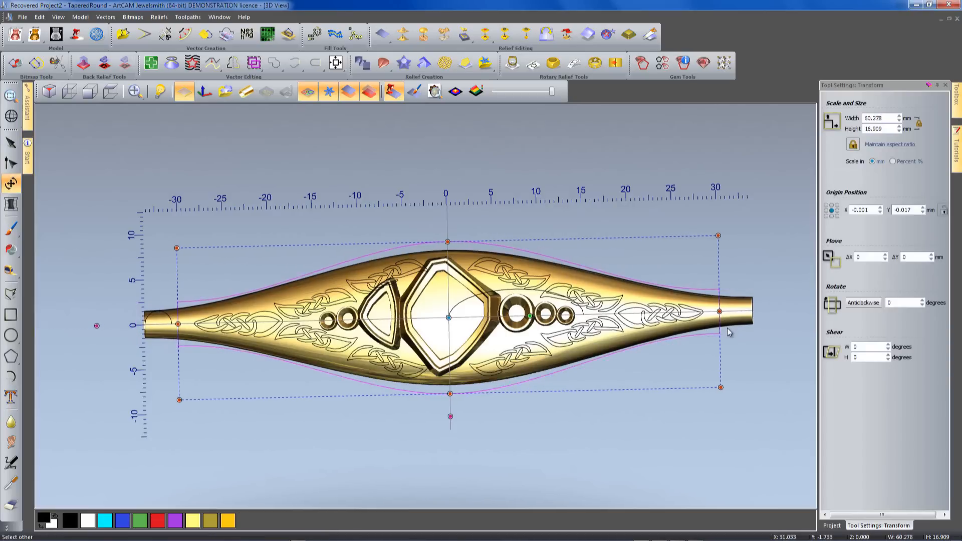
pyautogui.click(745, 351)
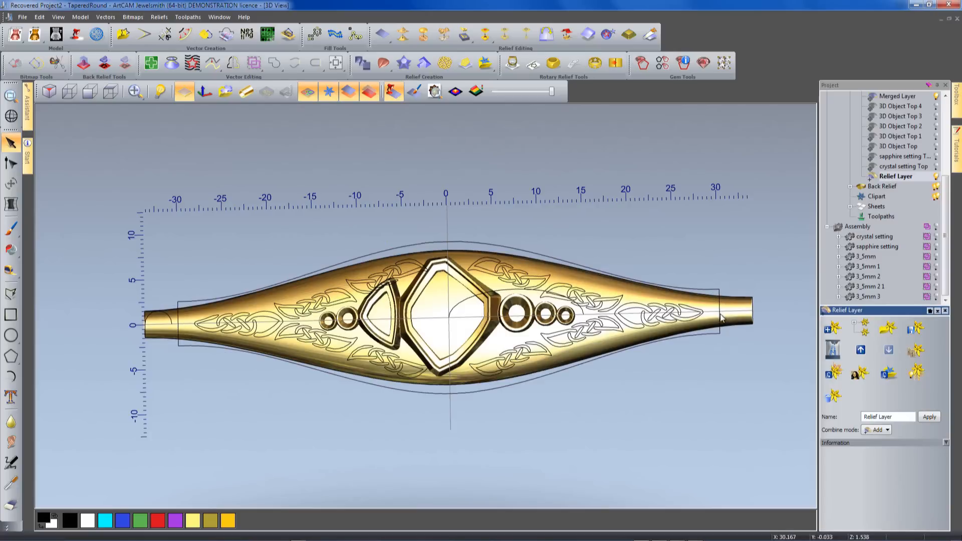
# Node-edit the offset boundary so that both straight ends bow inward towards the knotwork tips.
pyautogui.press('n')
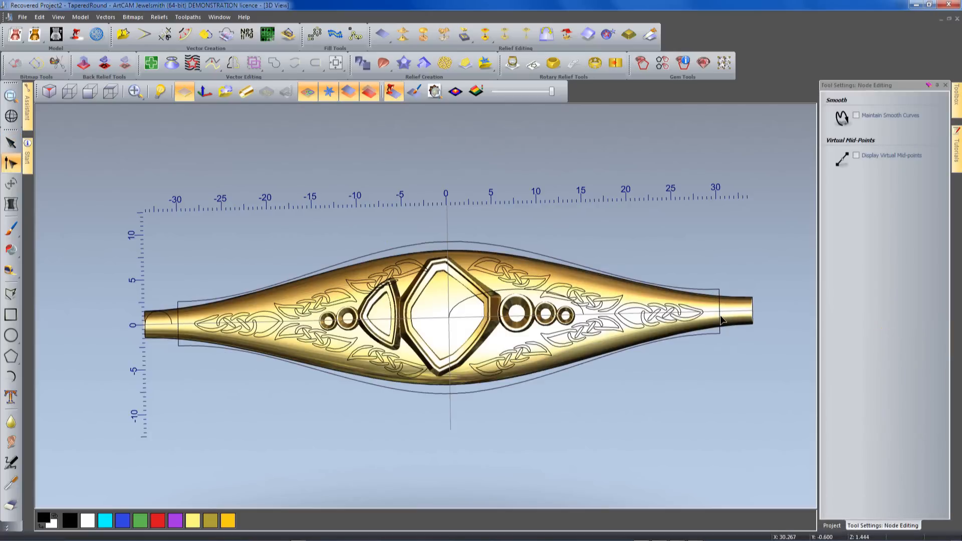
pyautogui.click(721, 325)
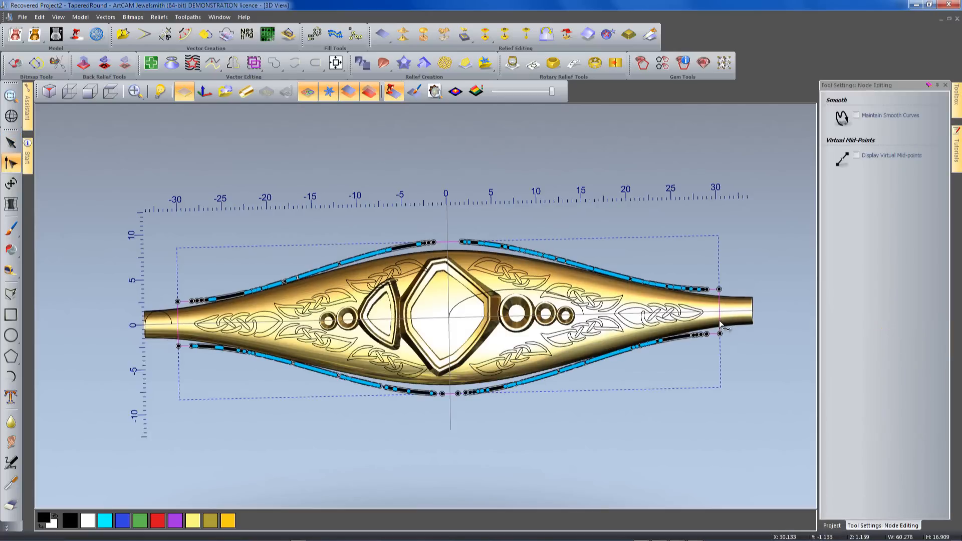
pyautogui.moveTo(722, 325)
pyautogui.mouseDown()
pyautogui.moveTo(742, 311)
pyautogui.moveTo(708, 313)
pyautogui.mouseUp()
pyautogui.click(177, 324)
pyautogui.moveTo(188, 326); pyautogui.dragTo(196, 323)
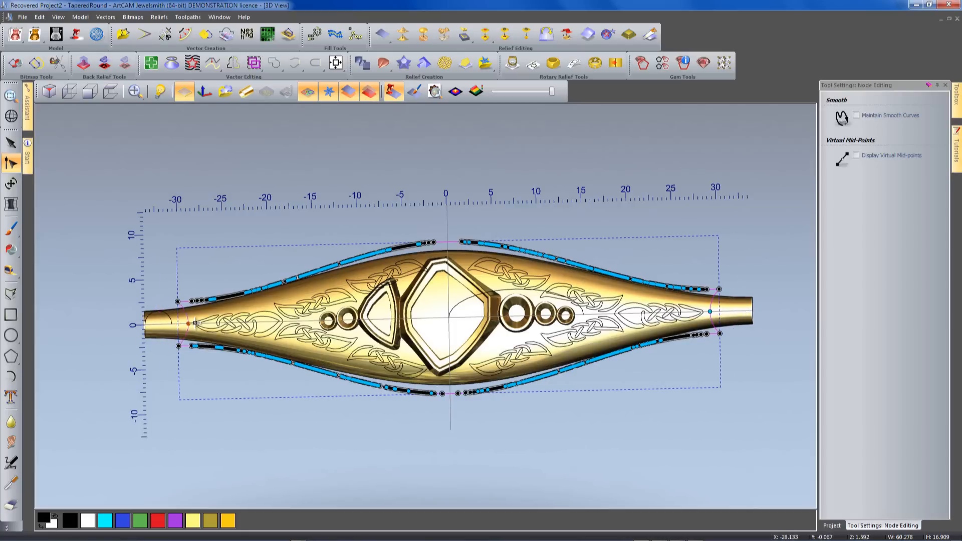
pyautogui.click(352, 429)
pyautogui.press('Escape')
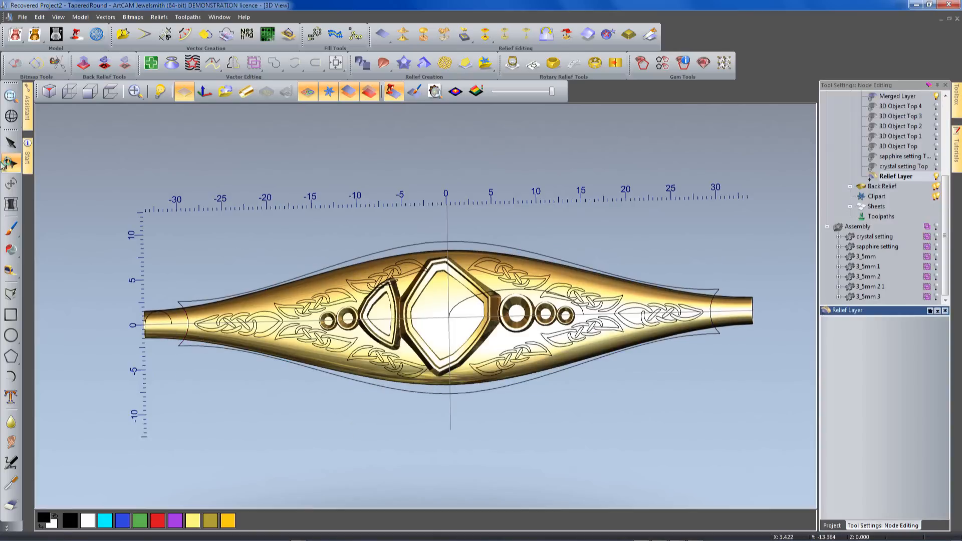
# Enlarge the offset boundary's height to about 19.3 mm, keeping it centred on the ring.
pyautogui.click(485, 395)
pyautogui.click(485, 395)
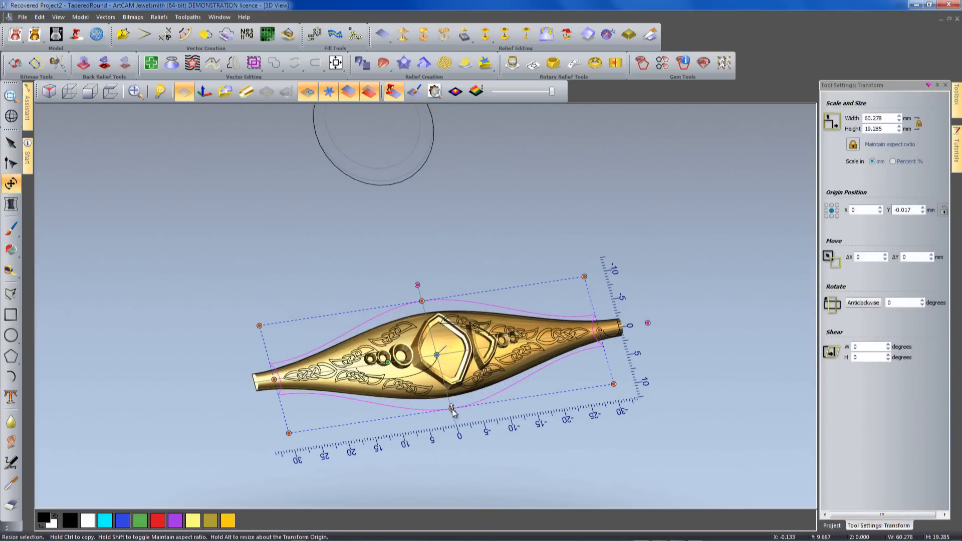
pyautogui.press('Escape')
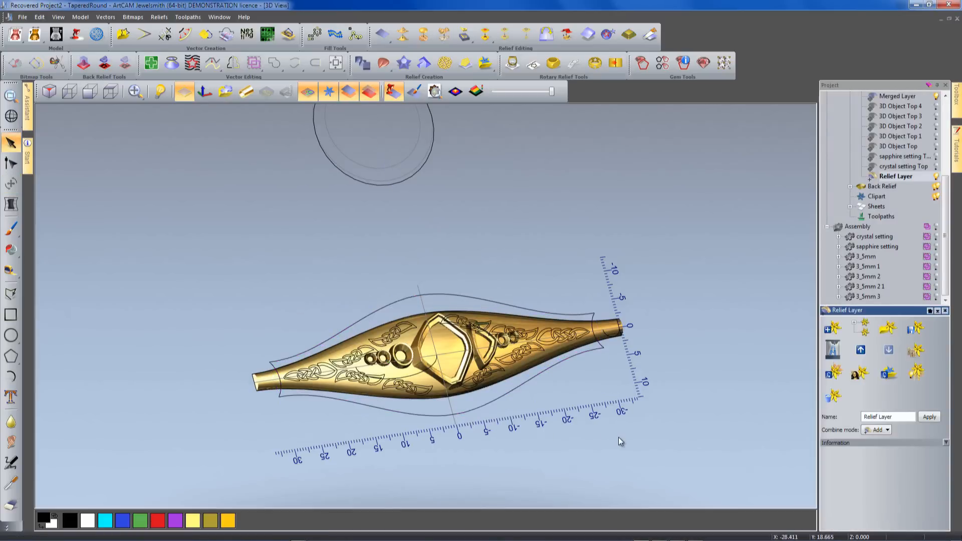
# Select all the knotwork motifs on both halves of the ring together with the surrounding offset boundary.
pyautogui.click(498, 374)
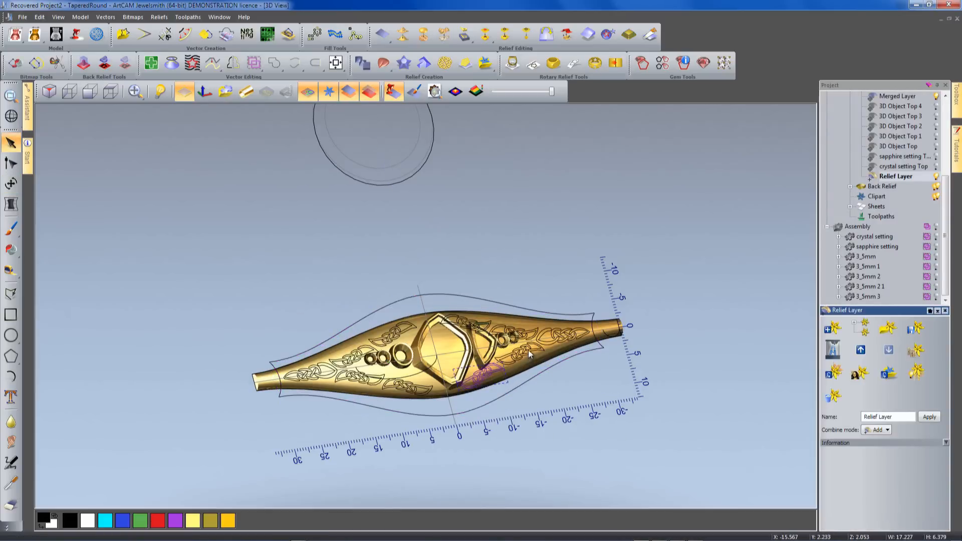
pyautogui.click(551, 345)
pyautogui.keyDown('shift'); pyautogui.click(489, 328); pyautogui.keyUp('shift')
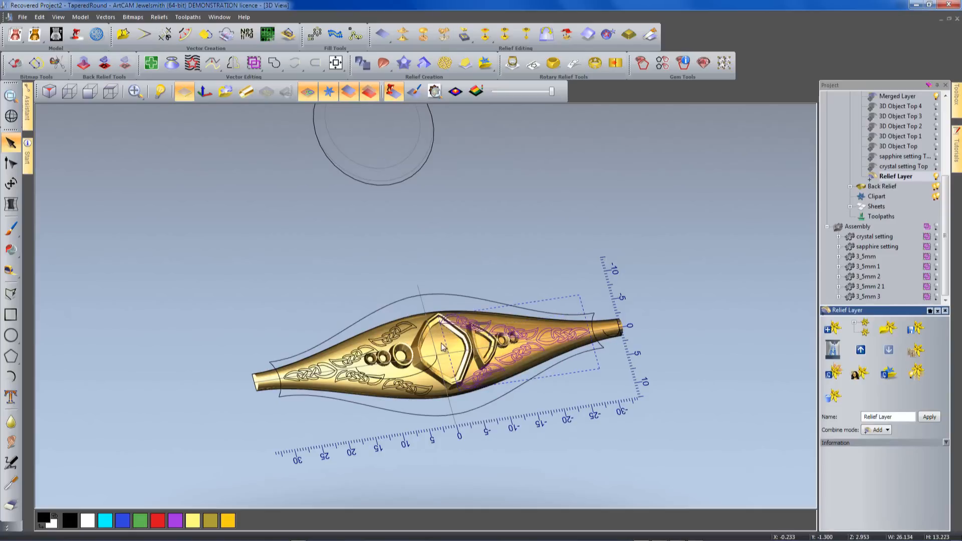
pyautogui.keyDown('shift'); pyautogui.click(411, 329); pyautogui.keyUp('shift')
pyautogui.keyDown('shift'); pyautogui.click(356, 357); pyautogui.keyUp('shift')
pyautogui.keyDown('shift'); pyautogui.click(356, 370); pyautogui.keyUp('shift')
pyautogui.keyDown('shift'); pyautogui.click(396, 390); pyautogui.keyUp('shift')
pyautogui.keyDown('shift'); pyautogui.click(303, 382); pyautogui.keyUp('shift')
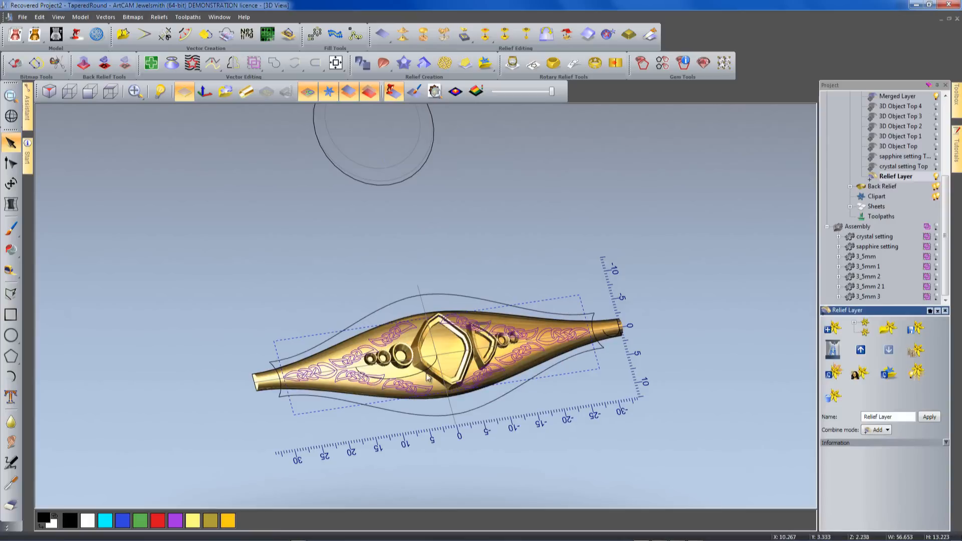
pyautogui.keyDown('shift'); pyautogui.click(515, 304); pyautogui.keyUp('shift')
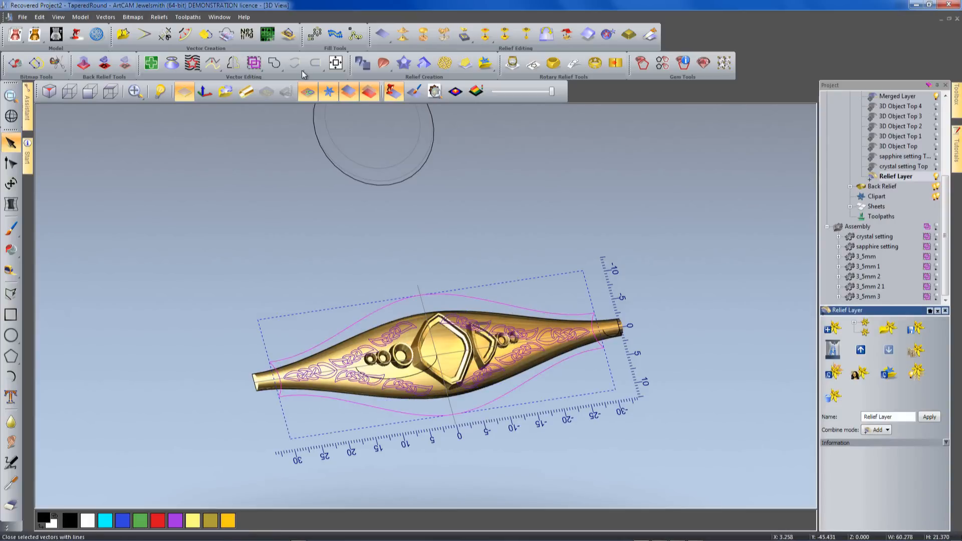
# Hide the vectors and display the relief wrapped into its round ring form.
pyautogui.click(307, 92)
pyautogui.click(246, 91)
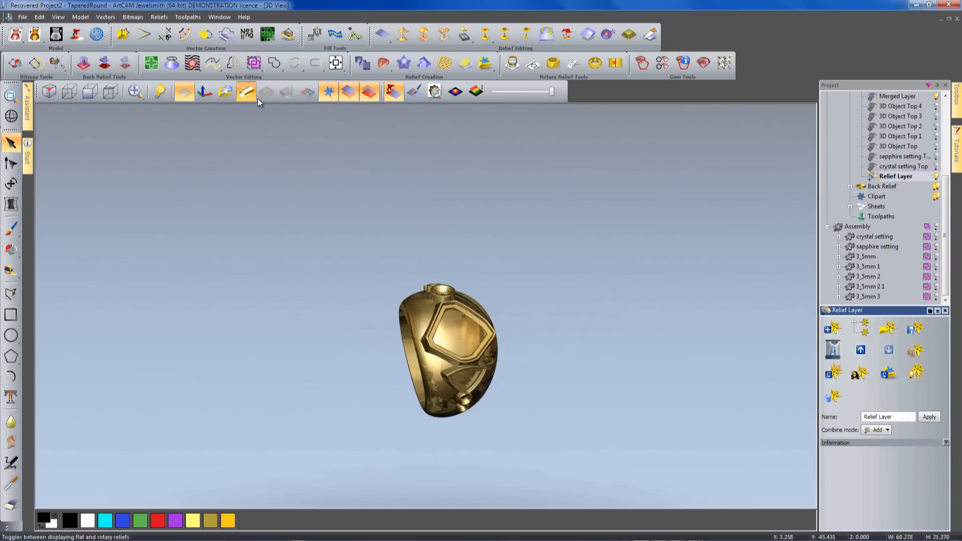
pyautogui.moveTo(598, 352); pyautogui.dragTo(461, 318)
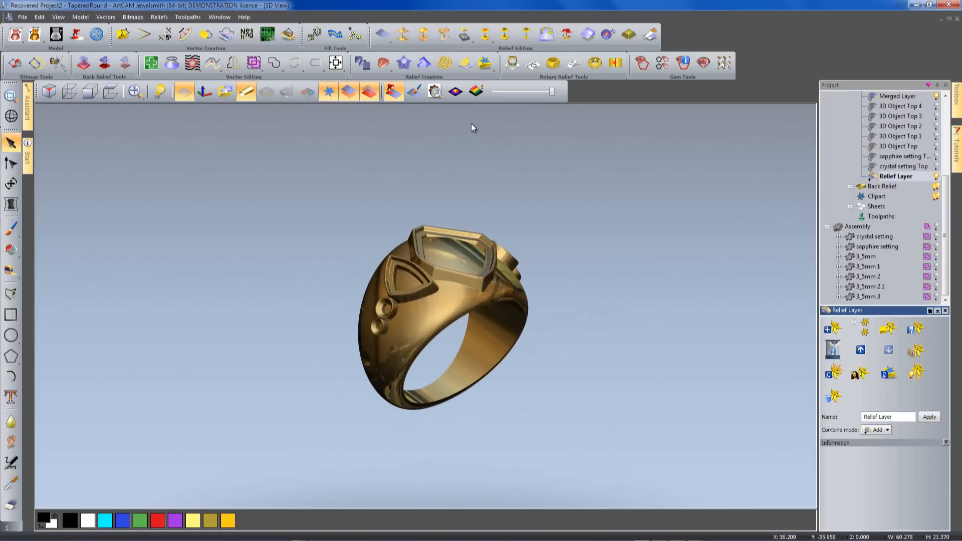
# Add a square-profile shape at an angle of -55 degrees with no height limit from the selected vectors to the ring relief.
pyautogui.press('F12')
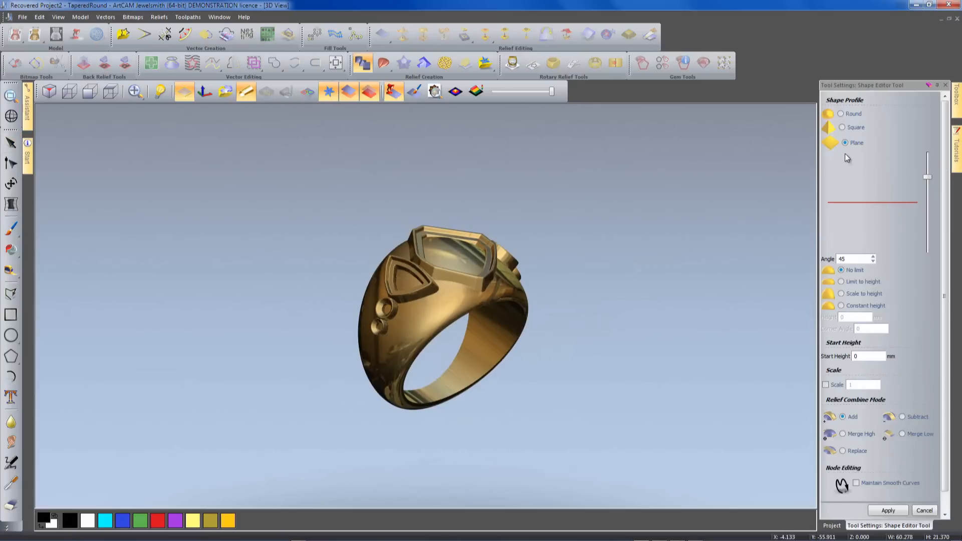
pyautogui.click(841, 127)
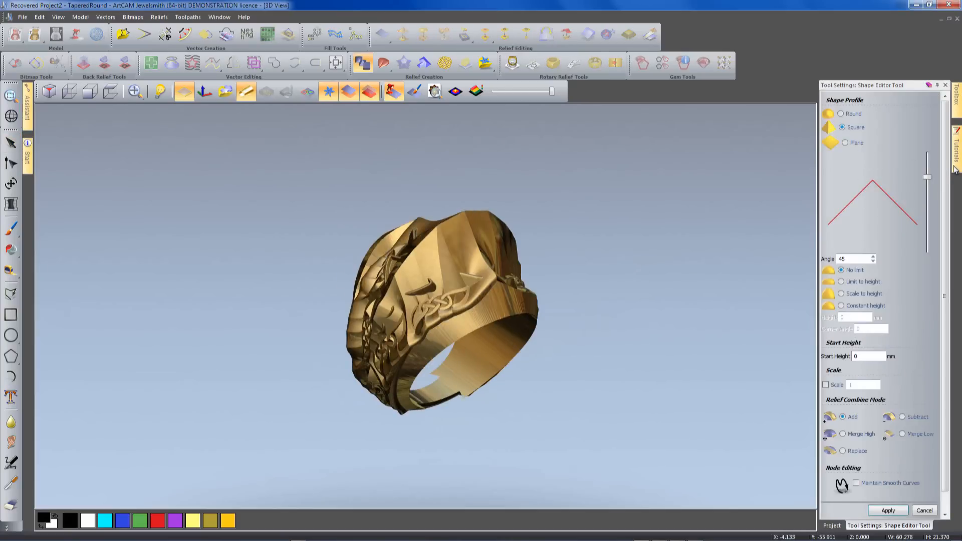
pyautogui.moveTo(928, 176); pyautogui.dragTo(924, 227)
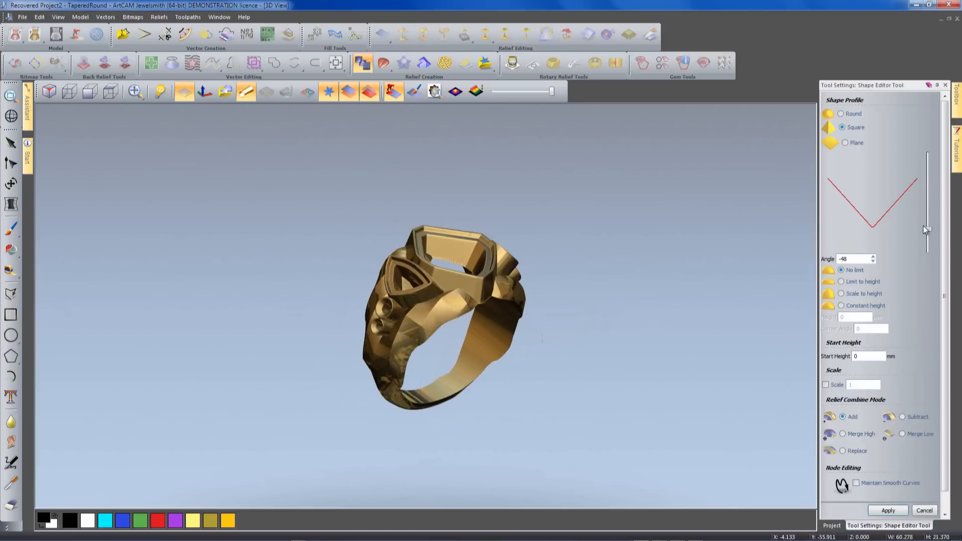
pyautogui.scroll(-1, 568, 308)
pyautogui.moveTo(474, 331); pyautogui.dragTo(673, 289)
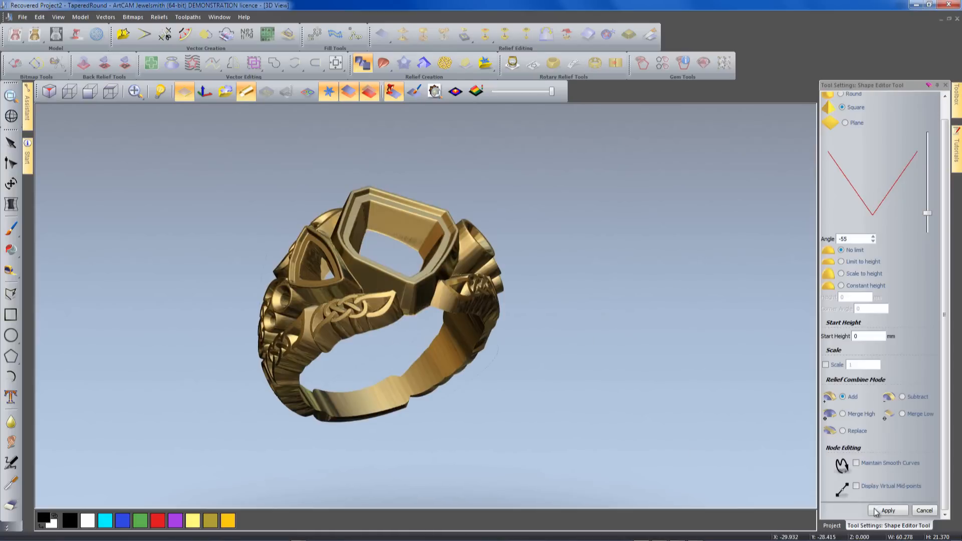
pyautogui.click(886, 510)
pyautogui.click(918, 510)
pyautogui.moveTo(612, 374); pyautogui.dragTo(401, 241)
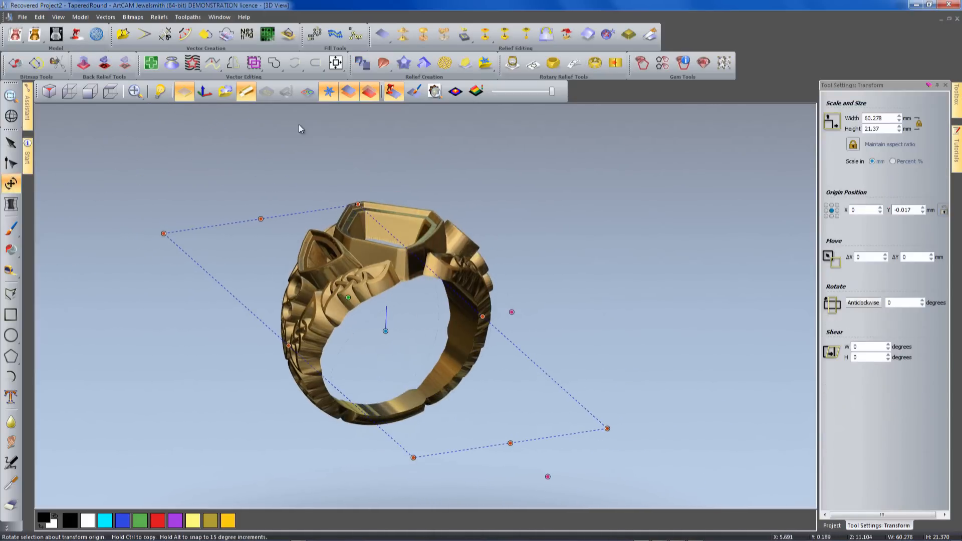
pyautogui.click(309, 93)
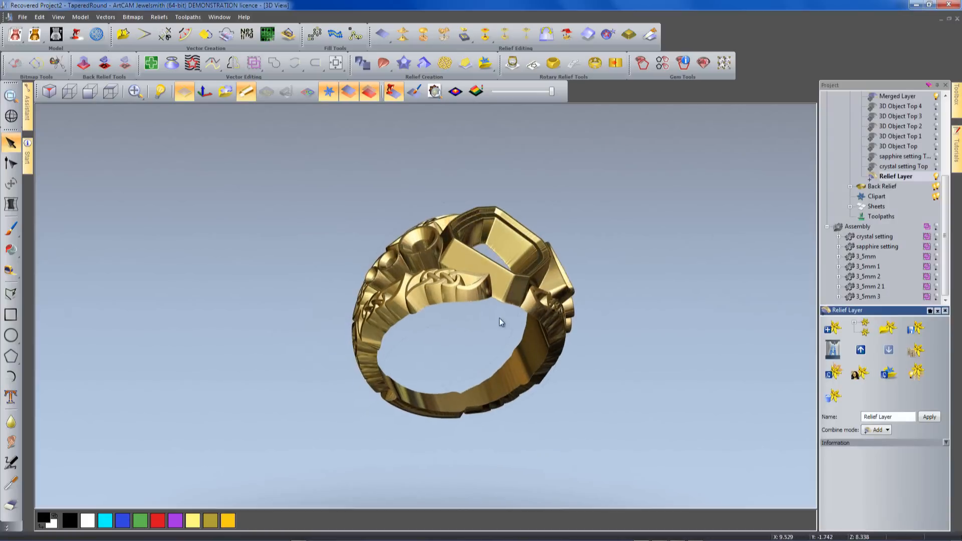
# Show the assembly's gems temporarily and examine the knotwork relief and stone settings from several angles.
pyautogui.moveTo(499, 317); pyautogui.dragTo(546, 345)
pyautogui.click(936, 226)
pyautogui.moveTo(554, 285); pyautogui.dragTo(605, 354)
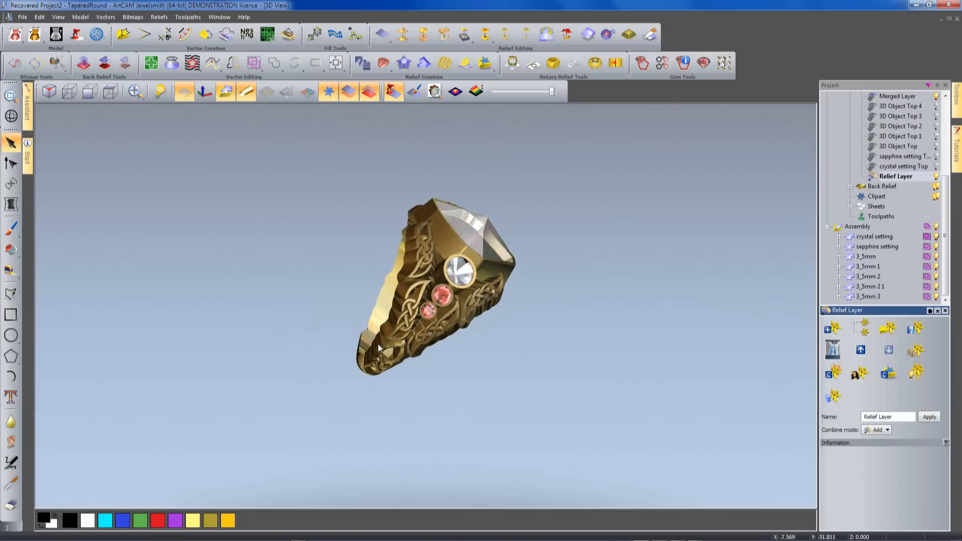
pyautogui.moveTo(369, 338); pyautogui.dragTo(596, 351)
pyautogui.moveTo(429, 356); pyautogui.dragTo(546, 356)
pyautogui.moveTo(362, 239); pyautogui.dragTo(402, 229)
pyautogui.click(936, 226)
pyautogui.moveTo(622, 279); pyautogui.dragTo(416, 138)
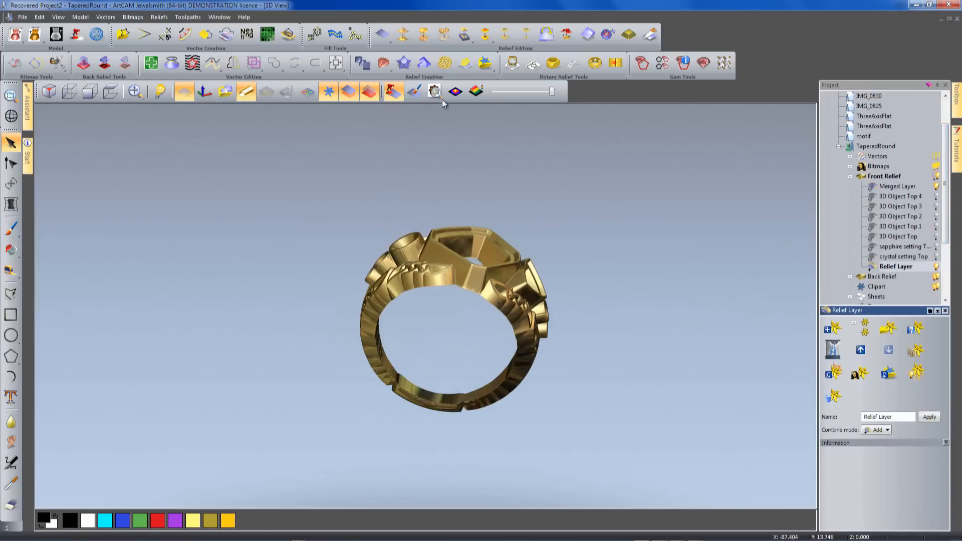
# Create a triangle mesh closed with the back relief at 0.001 mm tolerance and add it to the project as "celtic ring".
pyautogui.click(97, 34)
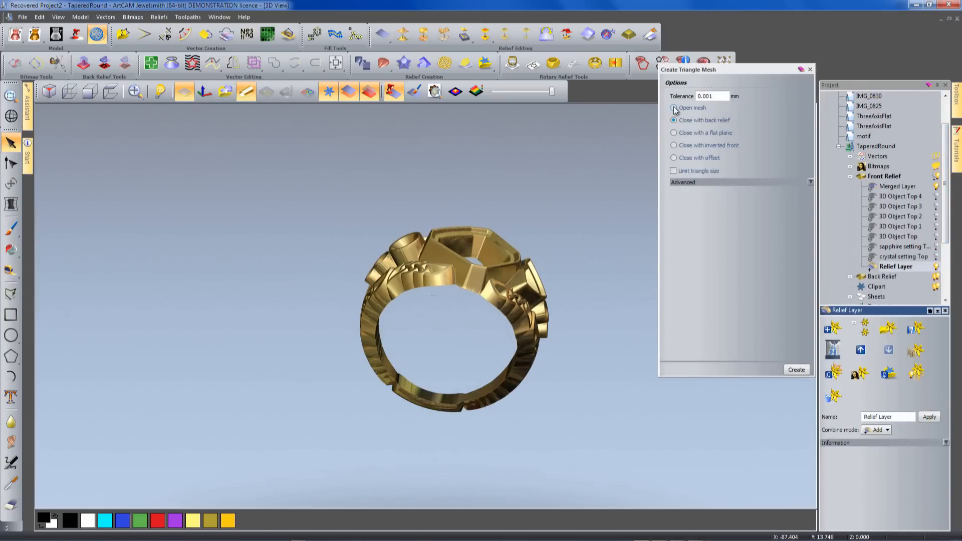
pyautogui.click(797, 370)
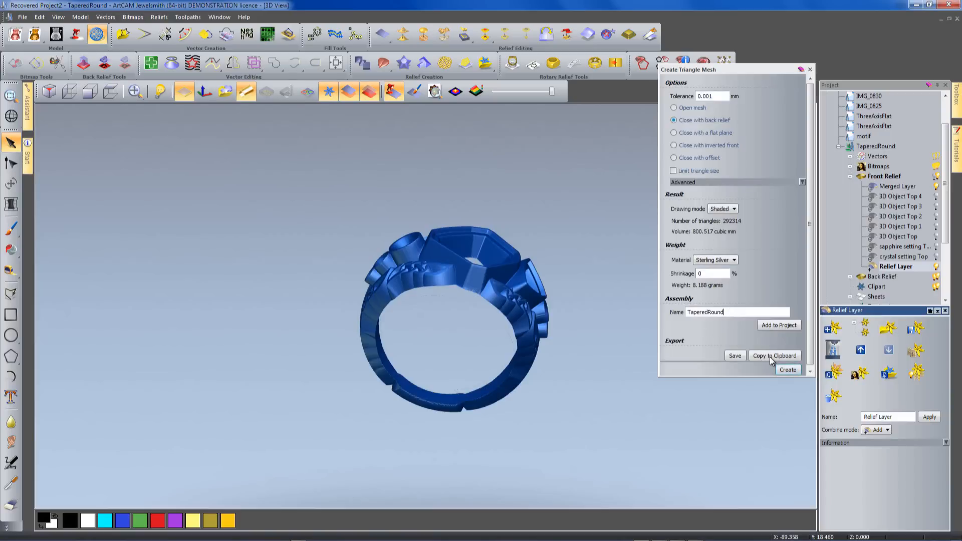
pyautogui.moveTo(732, 312); pyautogui.dragTo(638, 311)
pyautogui.write('cel')
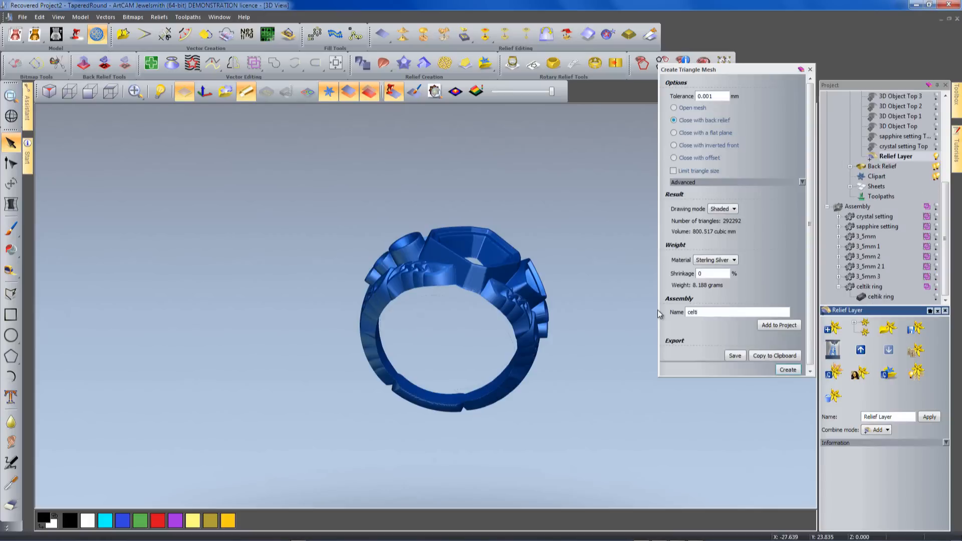
pyautogui.write('c ring')
pyautogui.click(776, 326)
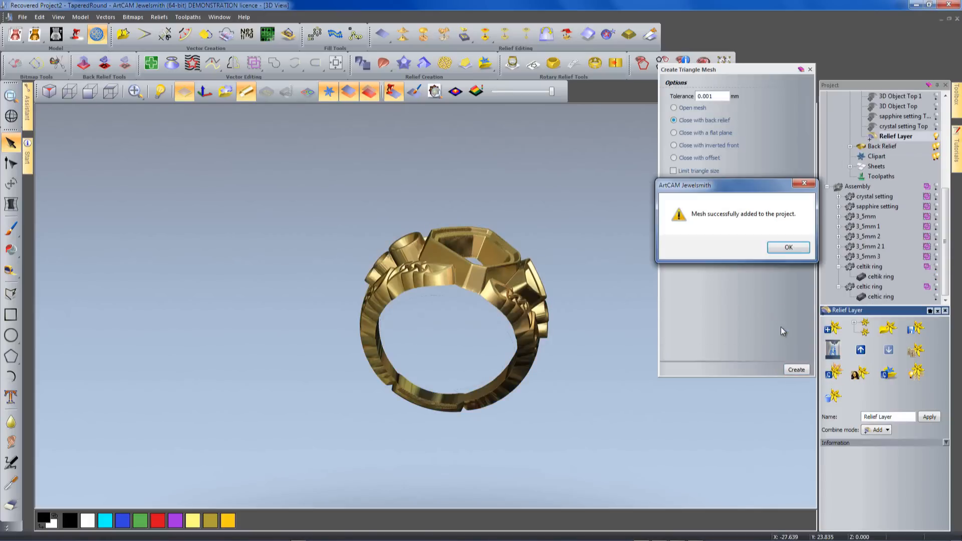
pyautogui.click(789, 247)
# Add a 3D printing job to the assembly and create two contact point groups in it.
pyautogui.click(859, 197)
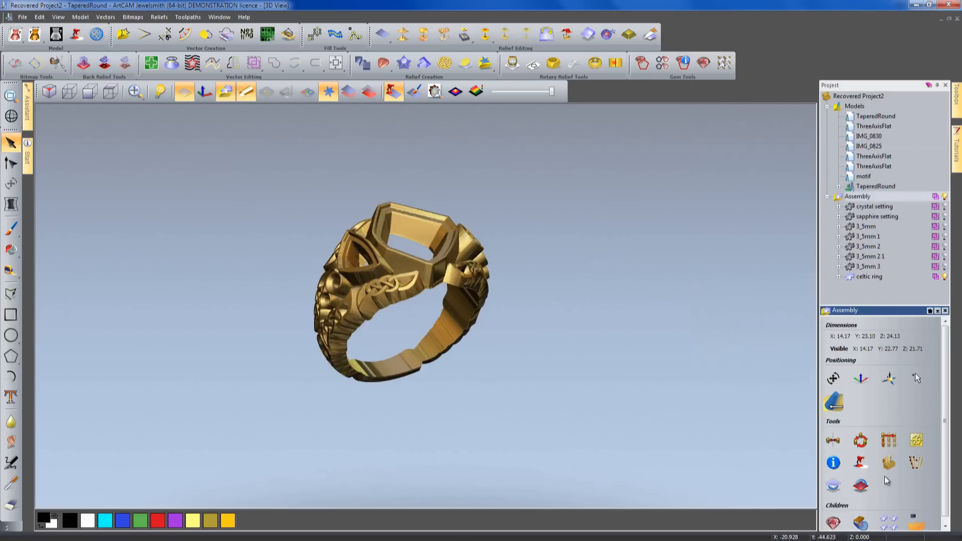
pyautogui.click(918, 522)
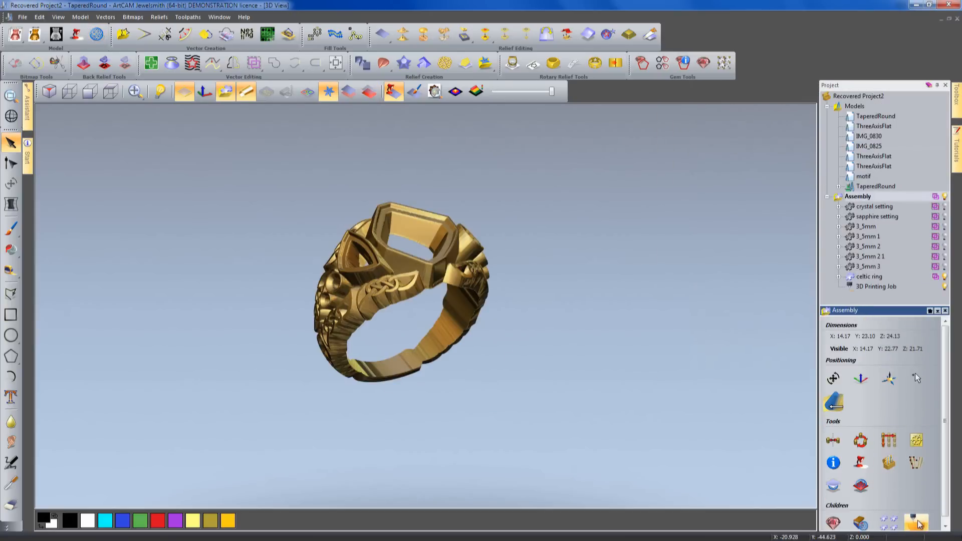
pyautogui.click(869, 290)
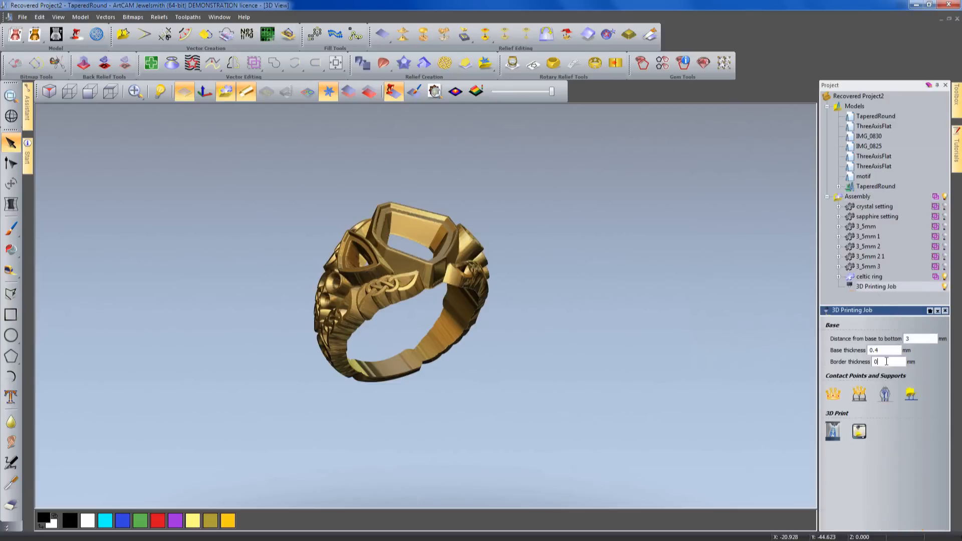
pyautogui.click(835, 395)
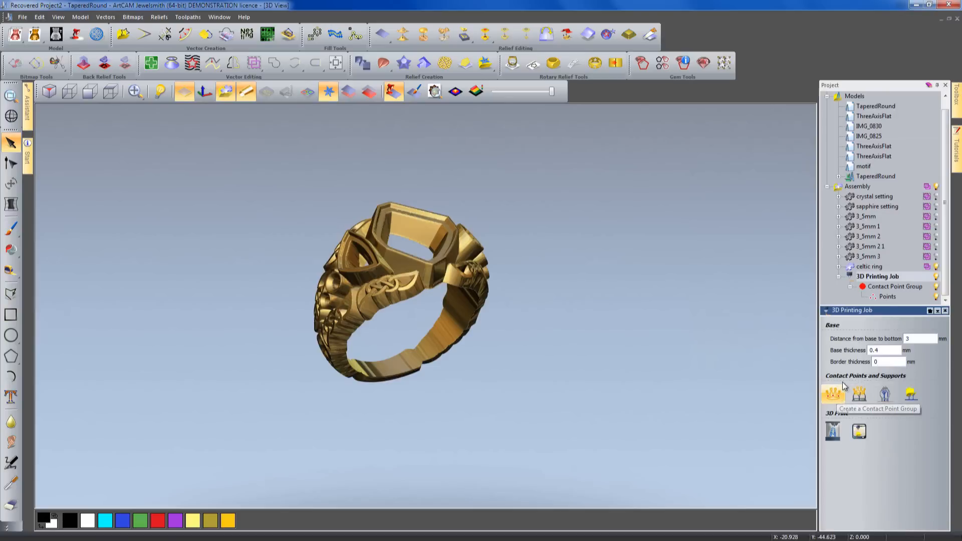
pyautogui.click(878, 287)
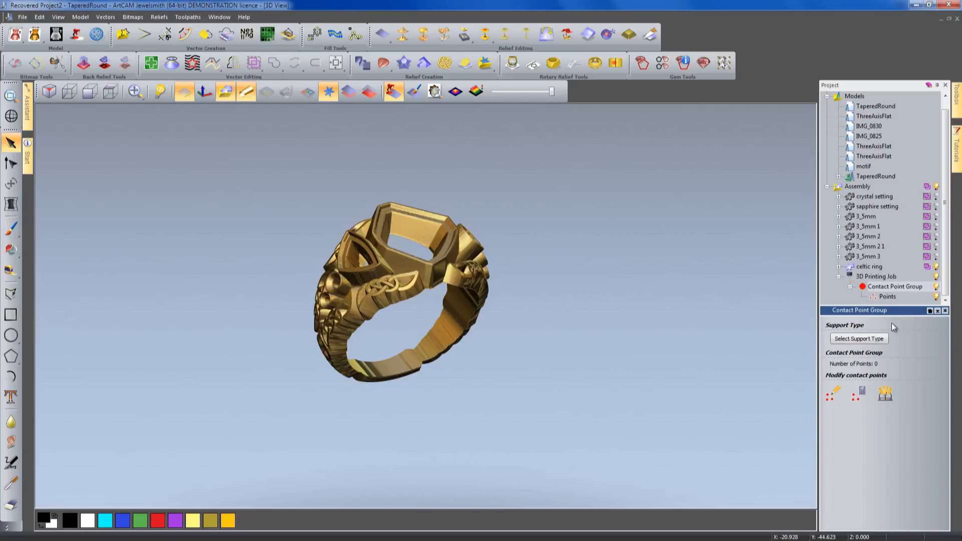
pyautogui.click(873, 277)
pyautogui.click(834, 397)
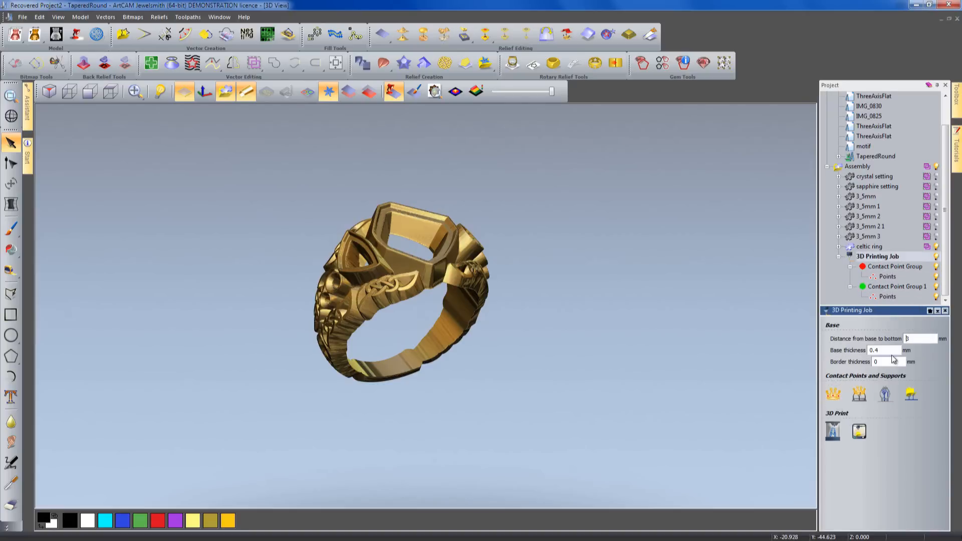
# Place three contact points of the first group along the smooth underside of the ring band: one central and one near each end.
pyautogui.click(875, 268)
pyautogui.click(833, 394)
pyautogui.moveTo(518, 336); pyautogui.dragTo(397, 292)
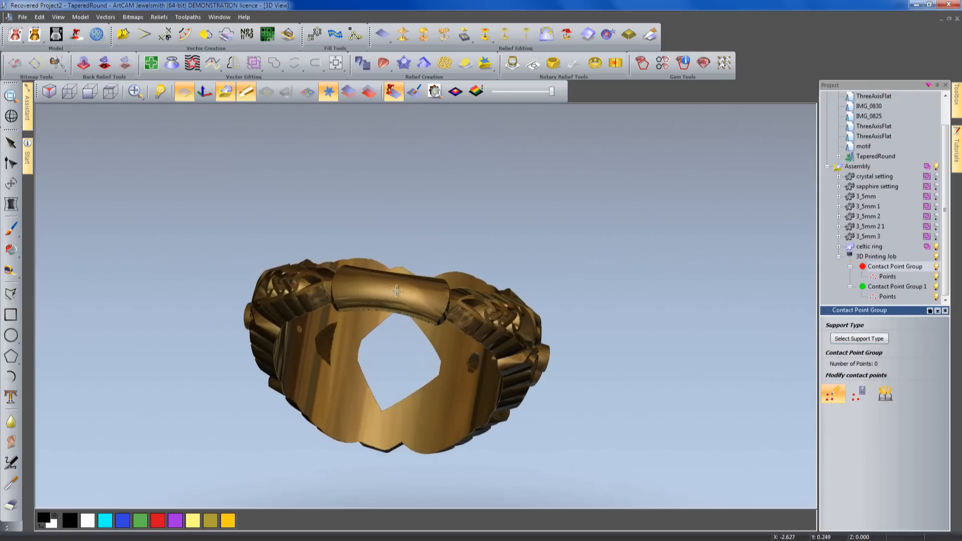
pyautogui.click(389, 285)
pyautogui.click(433, 293)
pyautogui.click(348, 281)
pyautogui.moveTo(522, 307); pyautogui.dragTo(506, 345)
# Assign the default 1.5mm Column support type to the first contact point group.
pyautogui.click(858, 338)
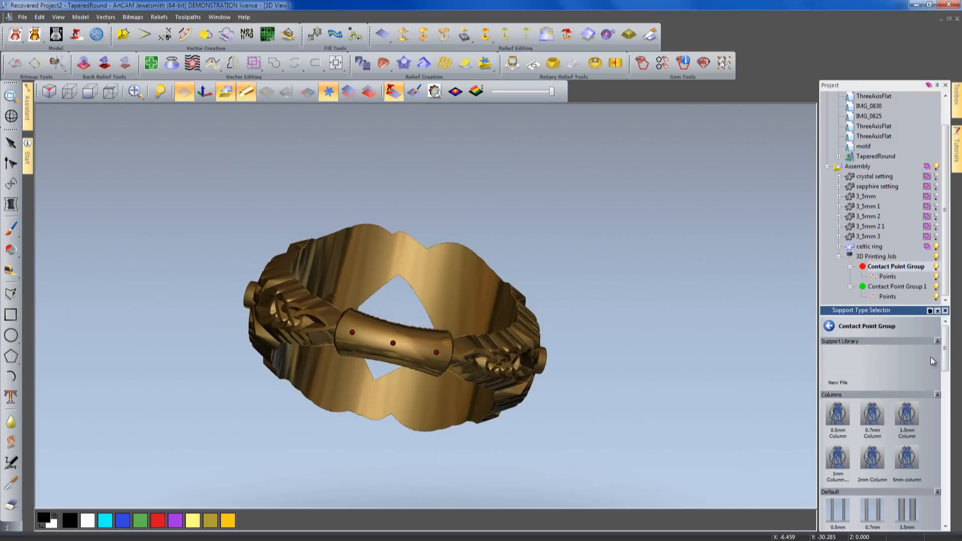
pyautogui.moveTo(945, 365); pyautogui.dragTo(946, 382)
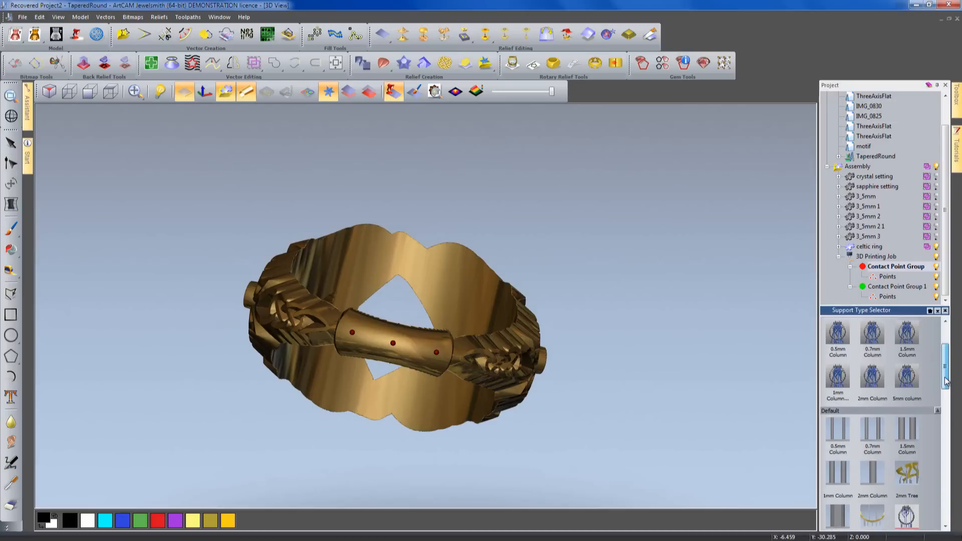
pyautogui.click(907, 431)
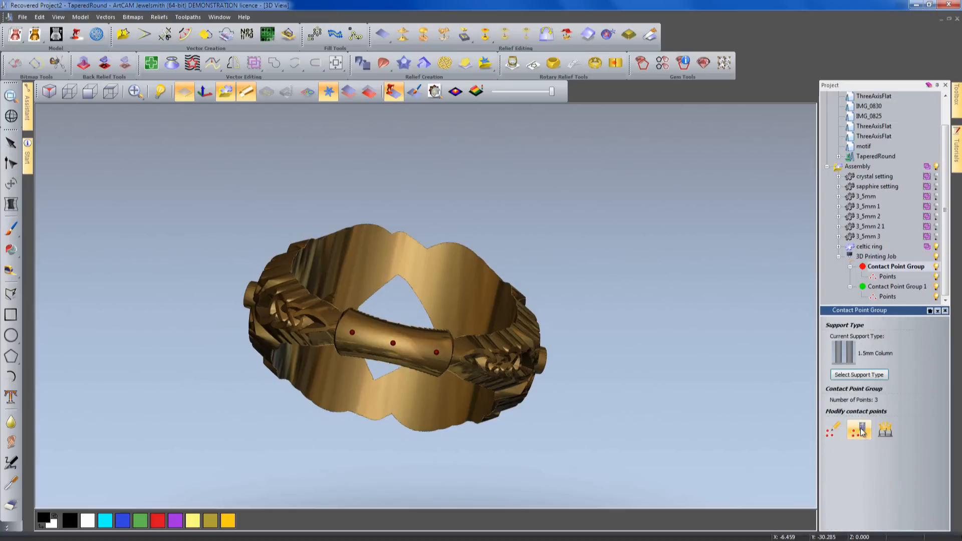
# Assign the DWS change support type to Contact Point Group 1 and generate its contact points automatically.
pyautogui.click(887, 287)
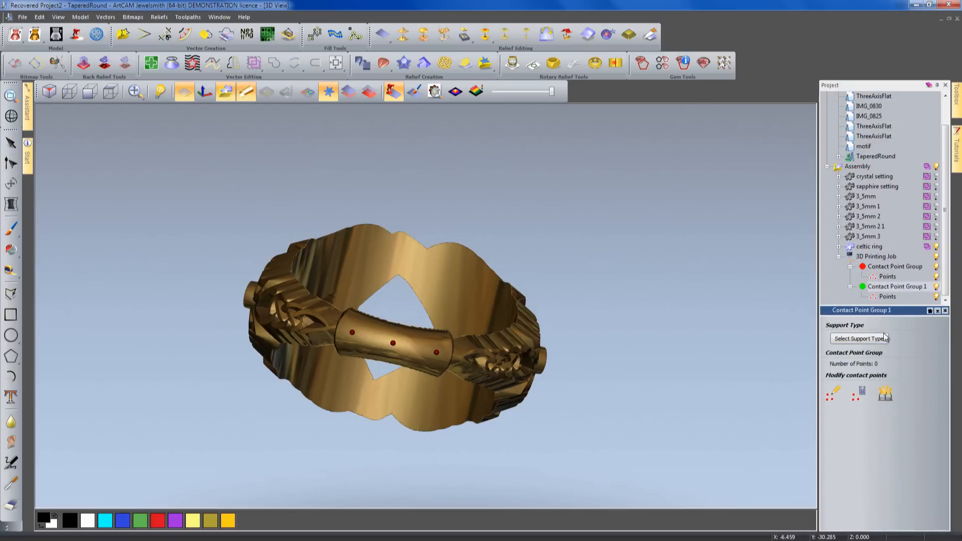
pyautogui.click(857, 339)
pyautogui.moveTo(945, 353); pyautogui.dragTo(936, 410)
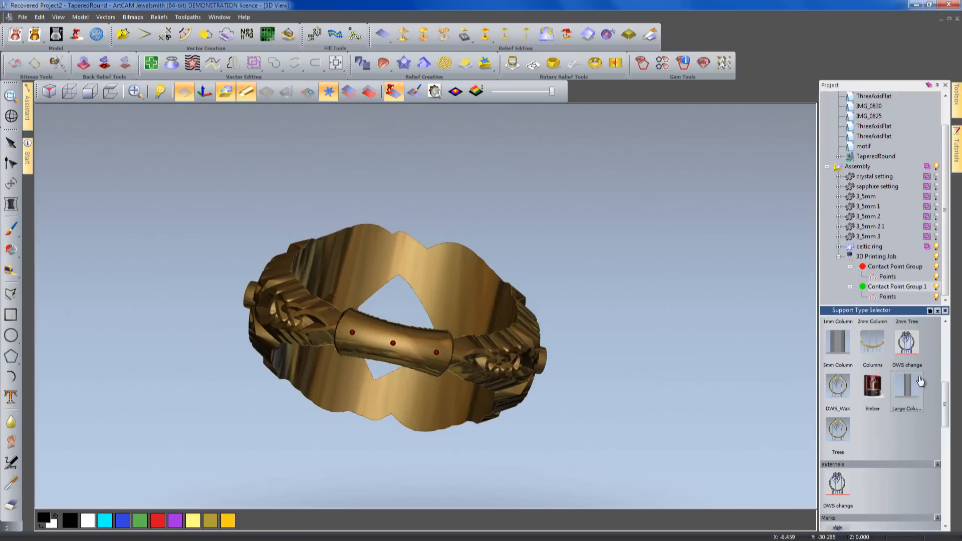
pyautogui.doubleClick(912, 346)
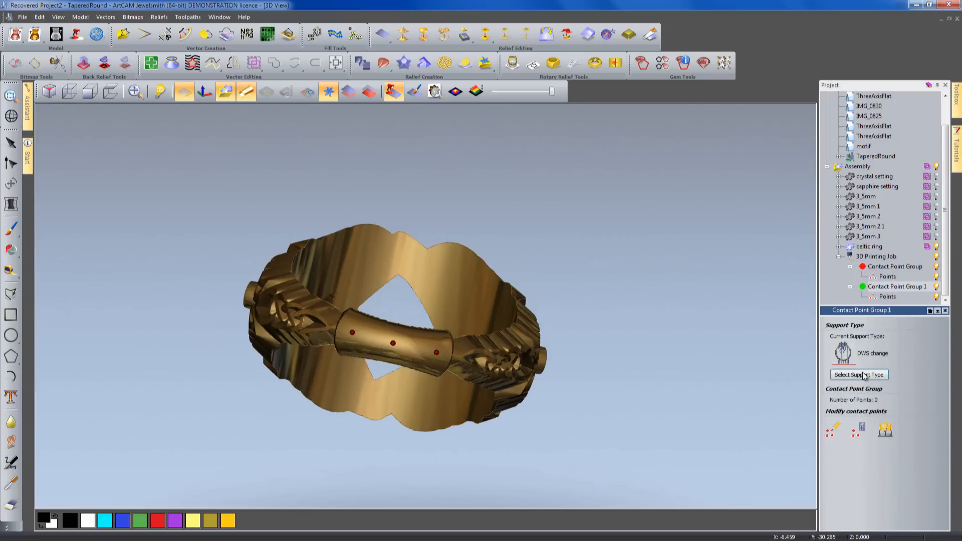
pyautogui.click(862, 431)
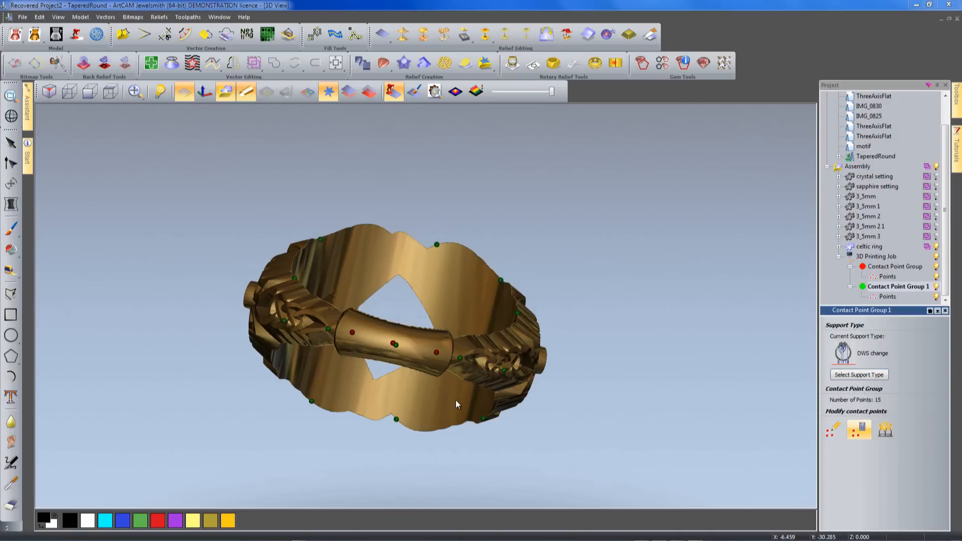
# Delete the green contact point that sits beside the central red point on the underside of the ring band.
pyautogui.moveTo(453, 418); pyautogui.dragTo(434, 283)
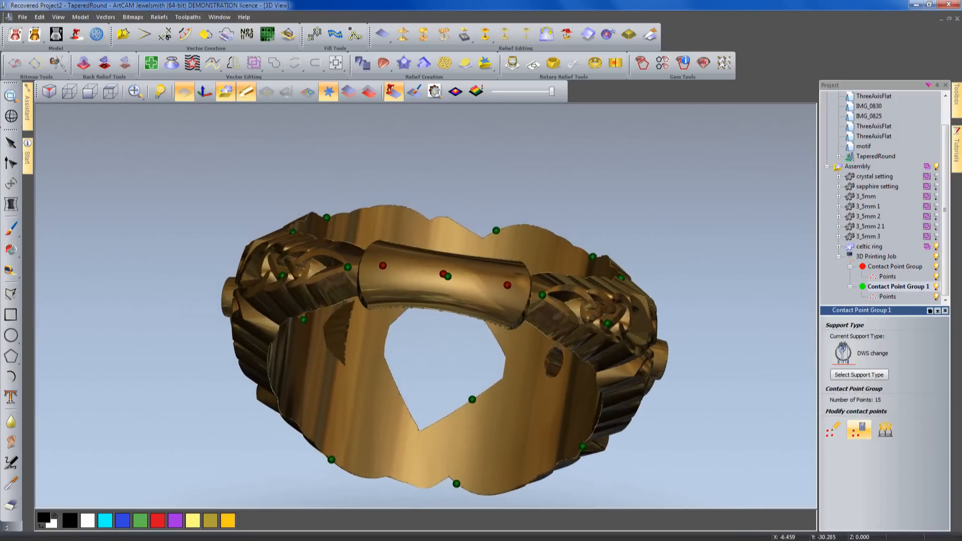
pyautogui.click(873, 295)
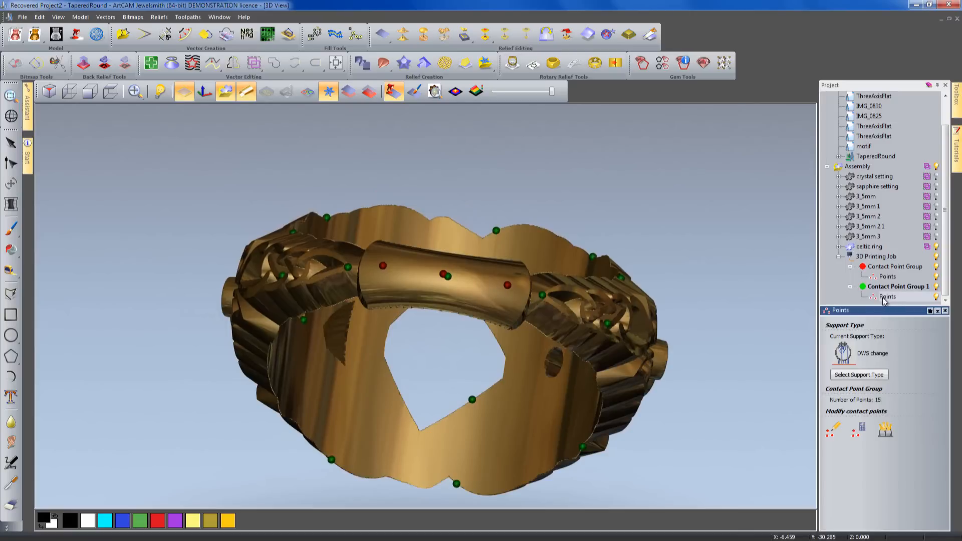
pyautogui.click(833, 429)
pyautogui.click(448, 275)
pyautogui.moveTo(459, 296); pyautogui.dragTo(585, 317)
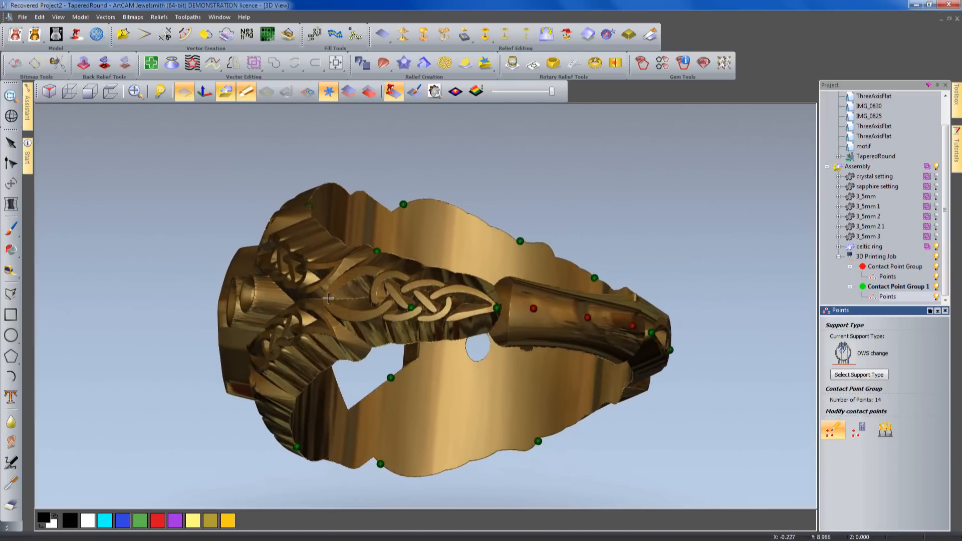
# Add six more contact points to Contact Point Group 1 around the knotwork shoulders and side edges of the ring.
pyautogui.click(355, 273)
pyautogui.click(356, 314)
pyautogui.moveTo(472, 300); pyautogui.dragTo(269, 307)
pyautogui.click(277, 306)
pyautogui.click(546, 331)
pyautogui.click(579, 343)
pyautogui.moveTo(619, 341); pyautogui.dragTo(506, 311)
pyautogui.click(527, 291)
pyautogui.click(515, 335)
pyautogui.moveTo(567, 330); pyautogui.dragTo(300, 239)
pyautogui.click(522, 288)
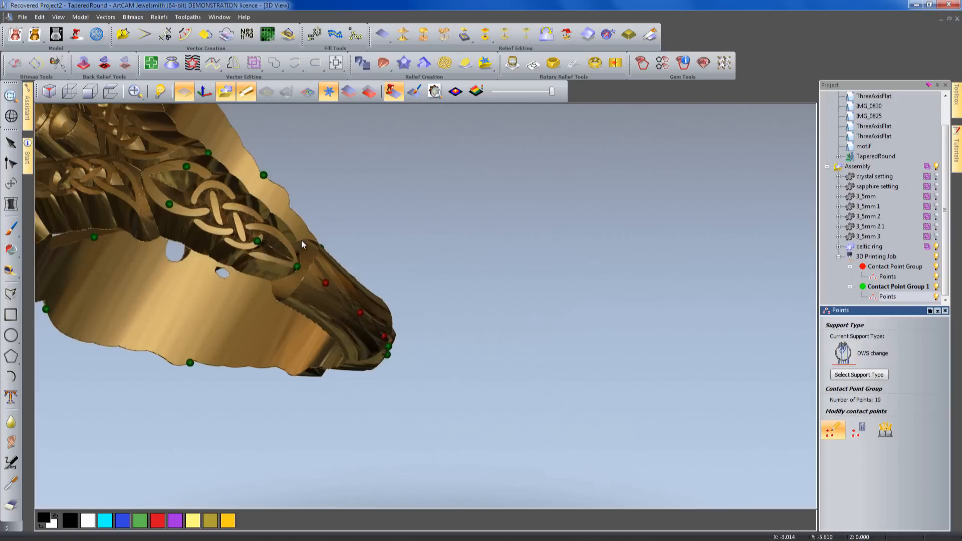
pyautogui.moveTo(233, 245); pyautogui.dragTo(452, 305)
pyautogui.click(469, 295)
# Create the supports for the 3D printing job from its contact point groups.
pyautogui.scroll(-4, 452, 306)
pyautogui.moveTo(302, 357); pyautogui.dragTo(510, 257)
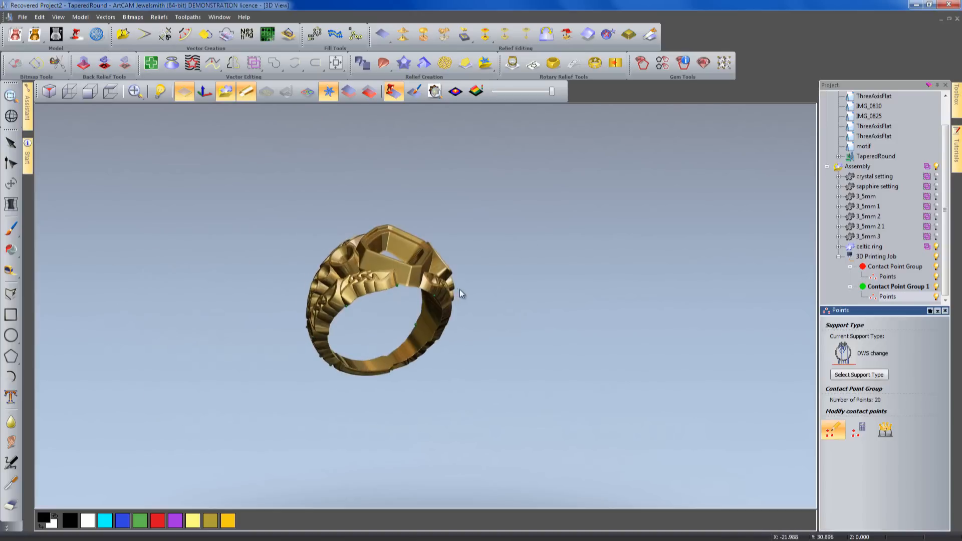
pyautogui.moveTo(437, 310); pyautogui.dragTo(519, 269)
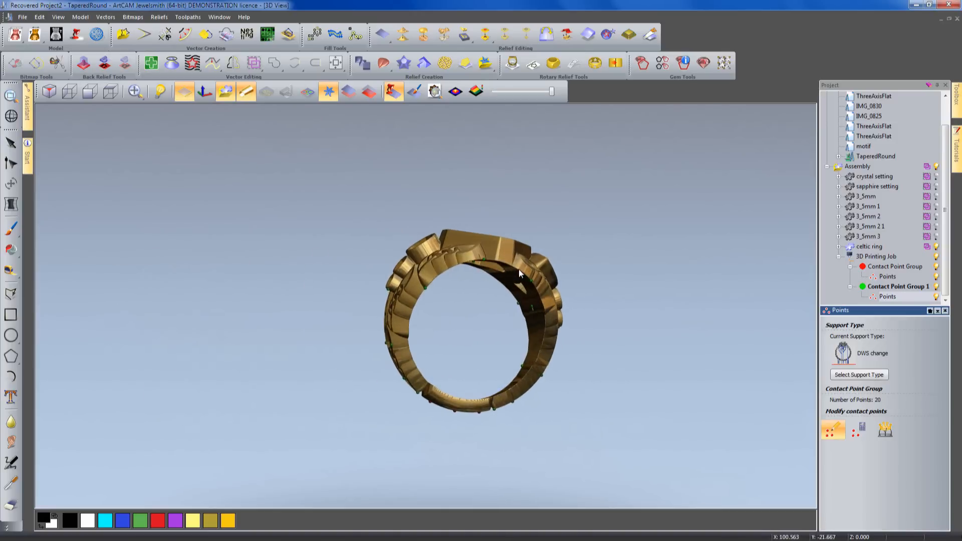
pyautogui.click(872, 257)
pyautogui.click(859, 397)
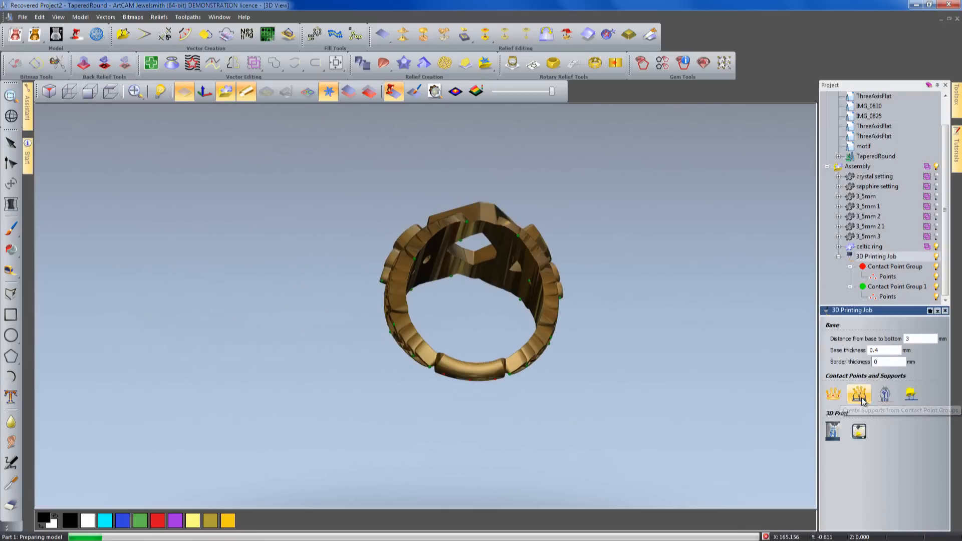
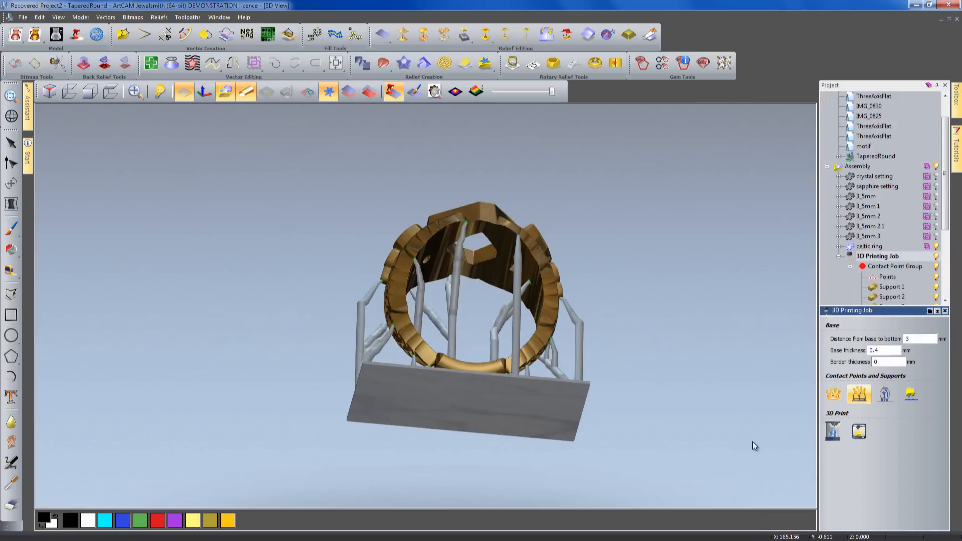
pyautogui.moveTo(634, 396); pyautogui.dragTo(521, 343)
# Add a batch assembly under the main Assembly and move the 3D Printing Job into it.
pyautogui.click(839, 256)
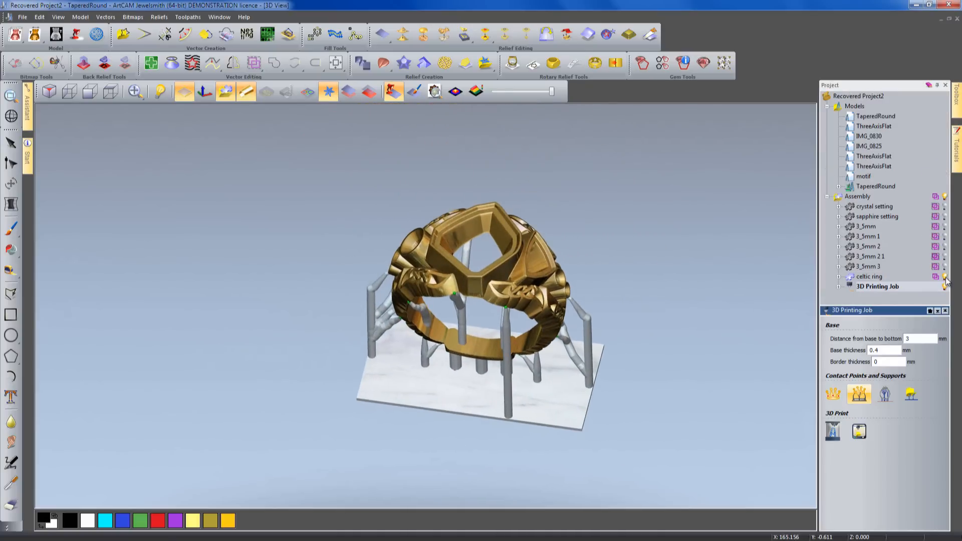
pyautogui.click(885, 284)
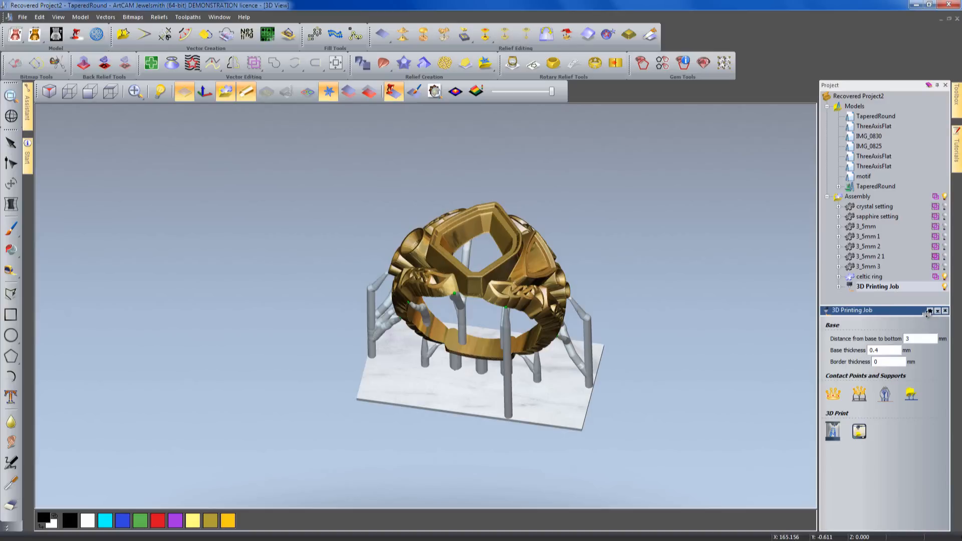
pyautogui.click(858, 197)
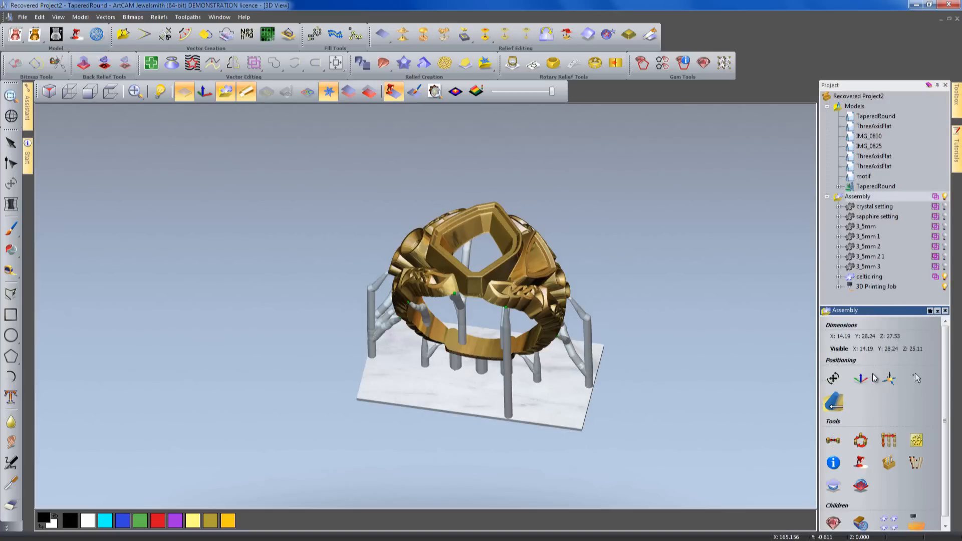
pyautogui.click(888, 520)
pyautogui.click(857, 486)
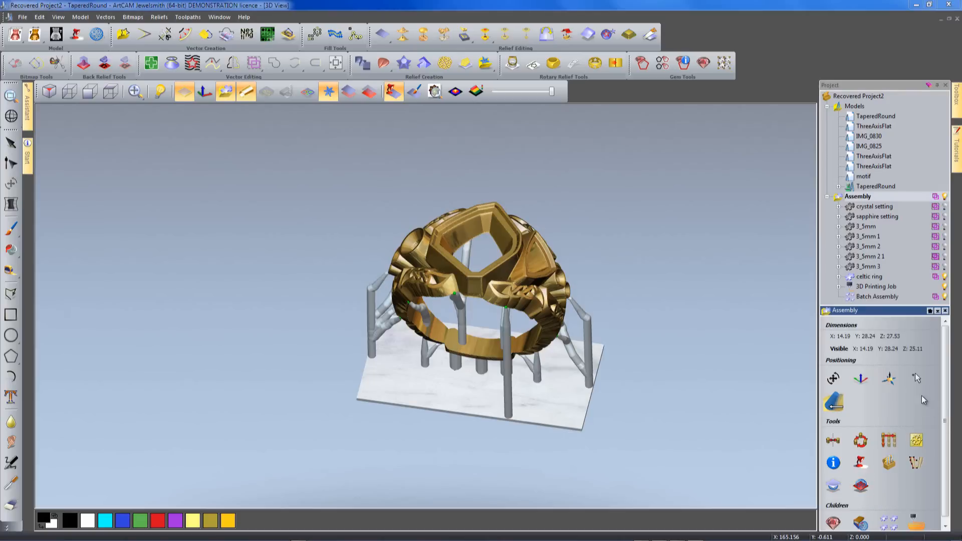
pyautogui.click(867, 298)
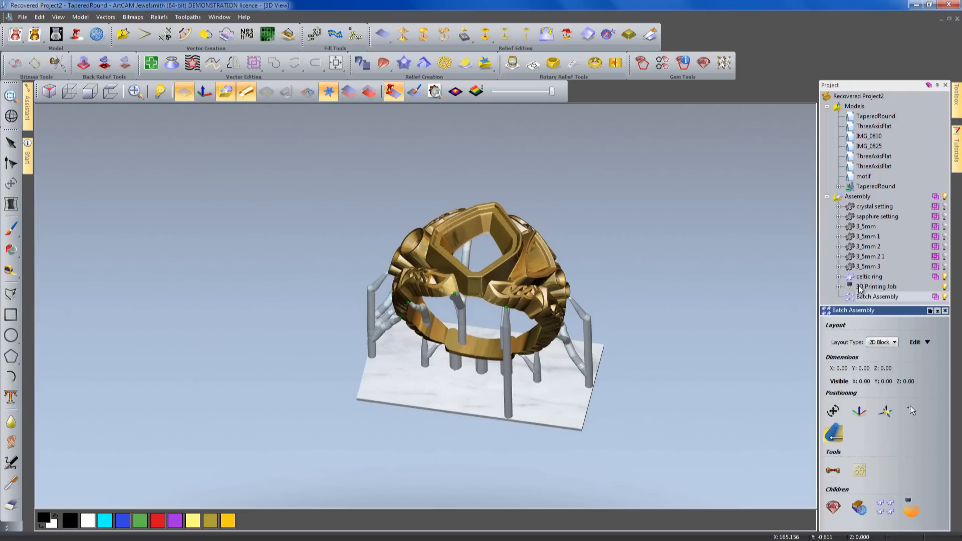
pyautogui.moveTo(864, 288); pyautogui.dragTo(867, 297)
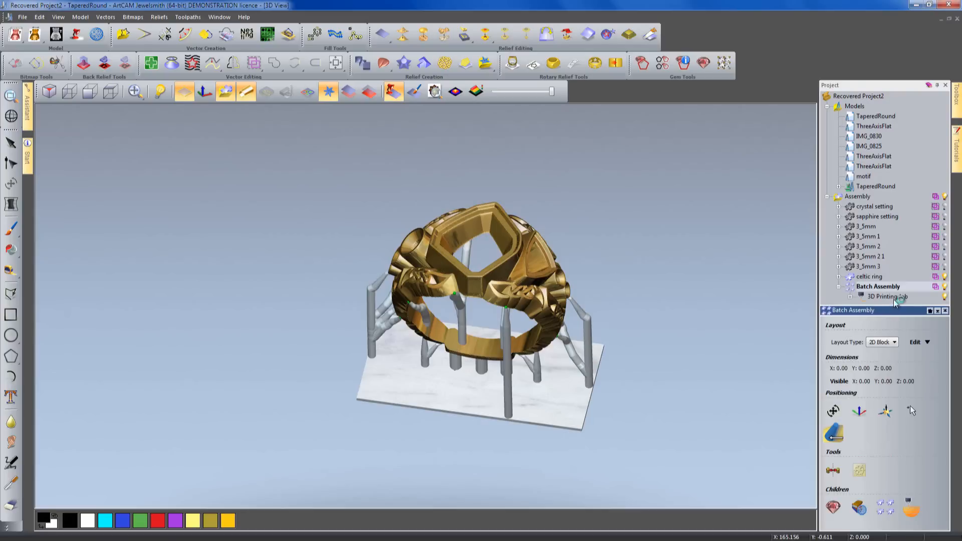
# Cut the celtic ring mesh from the main Assembly and paste it into the Batch Assembly.
pyautogui.click(868, 278)
pyautogui.rightClick(867, 280)
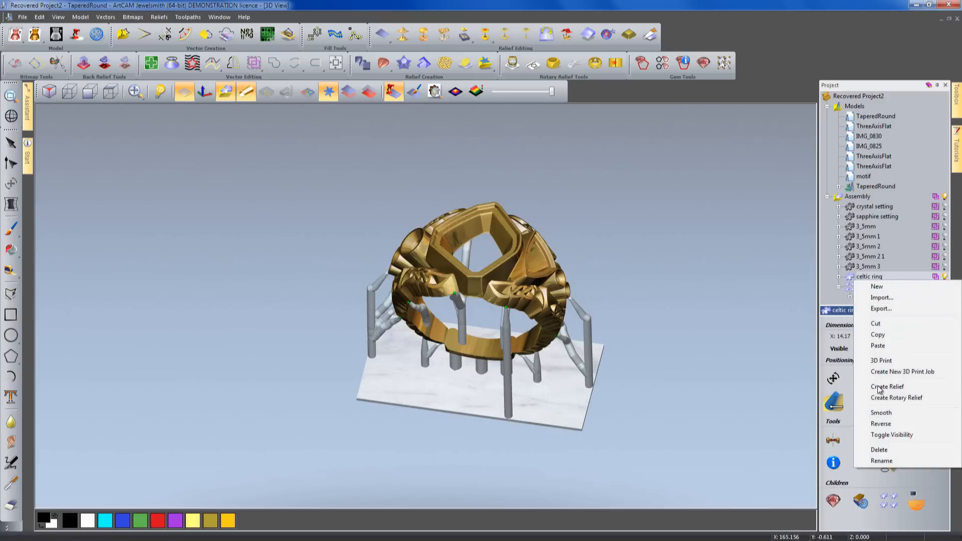
pyautogui.click(876, 324)
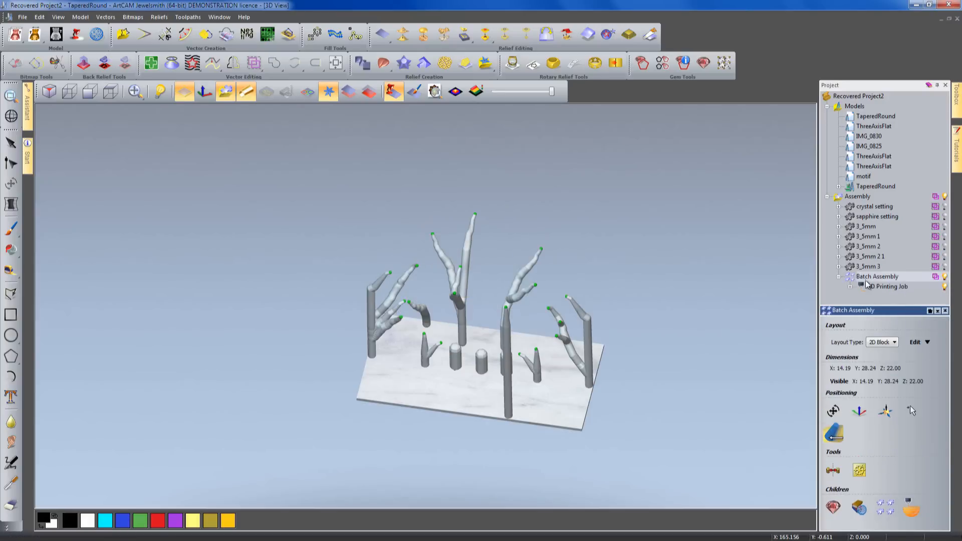
pyautogui.rightClick(878, 291)
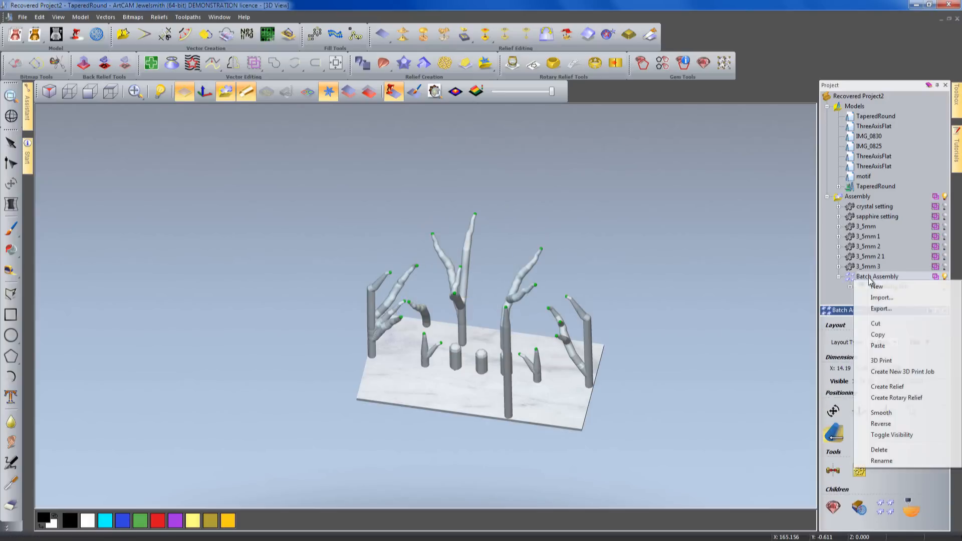
pyautogui.click(874, 347)
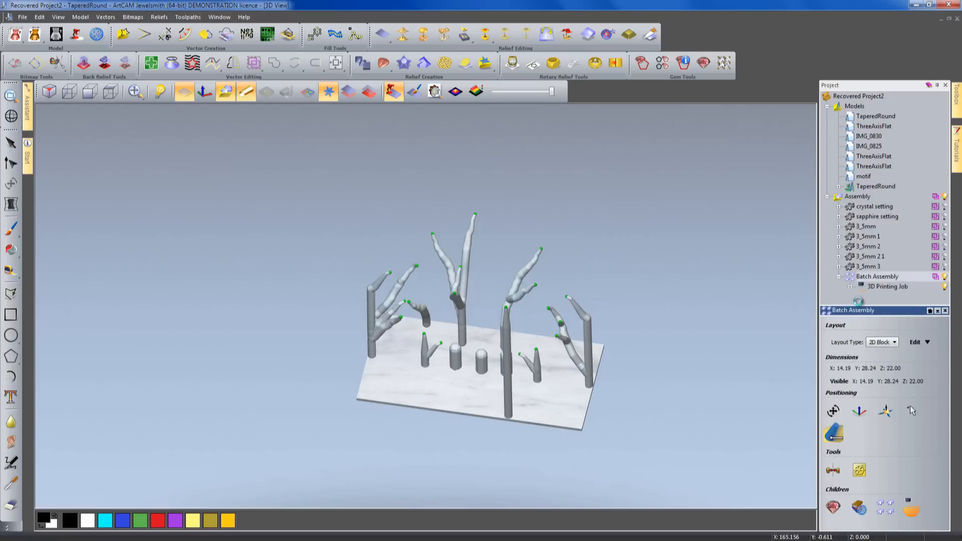
# Set the Batch Assembly's 2D Block layout to 2 copies in X and 2 in Y.
pyautogui.moveTo(560, 404); pyautogui.dragTo(601, 223)
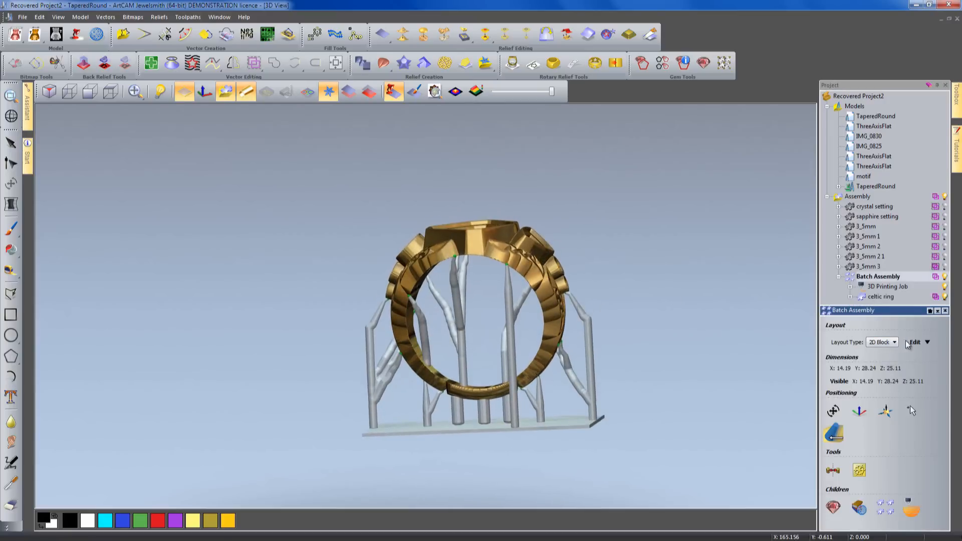
pyautogui.click(927, 342)
pyautogui.doubleClick(842, 369)
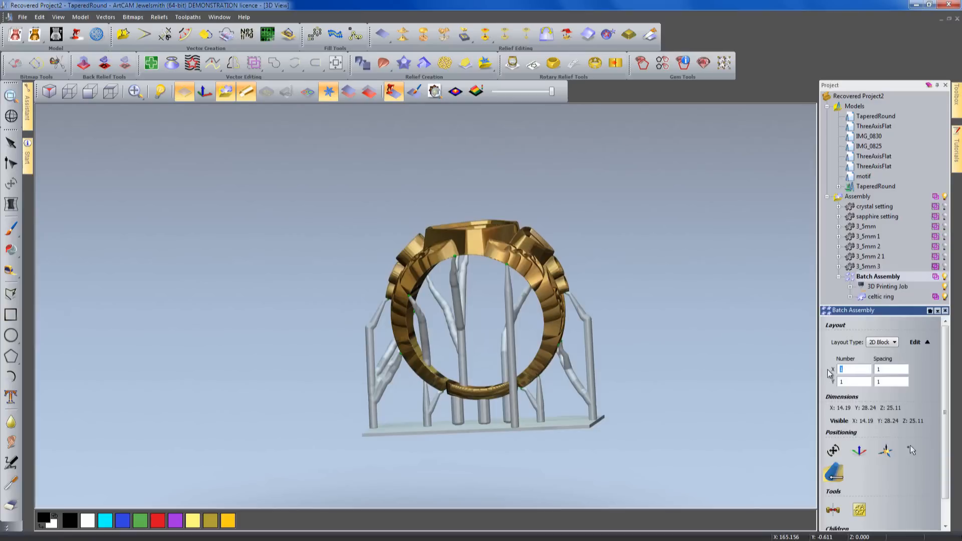
pyautogui.write('2')
pyautogui.doubleClick(843, 381)
pyautogui.write('2')
pyautogui.press('Return')
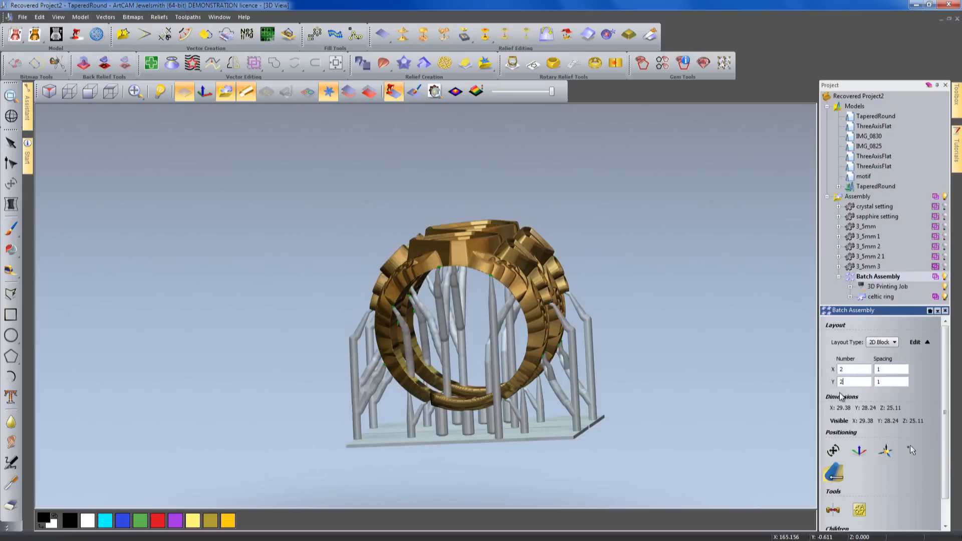
pyautogui.click(894, 369)
pyautogui.moveTo(537, 323)
pyautogui.mouseDown()
pyautogui.moveTo(506, 403)
pyautogui.moveTo(526, 453)
pyautogui.moveTo(563, 386)
pyautogui.moveTo(534, 329)
pyautogui.moveTo(552, 333)
pyautogui.mouseUp()
pyautogui.scroll(-3, 509, 421)
pyautogui.scroll(2, 552, 332)
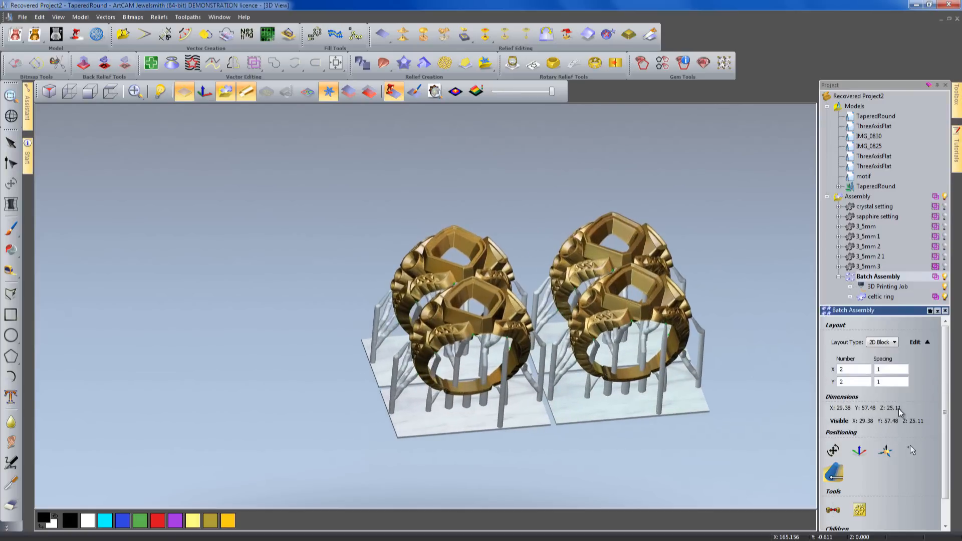
# Set both the X and Y spacing of the Batch Assembly's block layout to 0.
pyautogui.moveTo(514, 379); pyautogui.dragTo(735, 357)
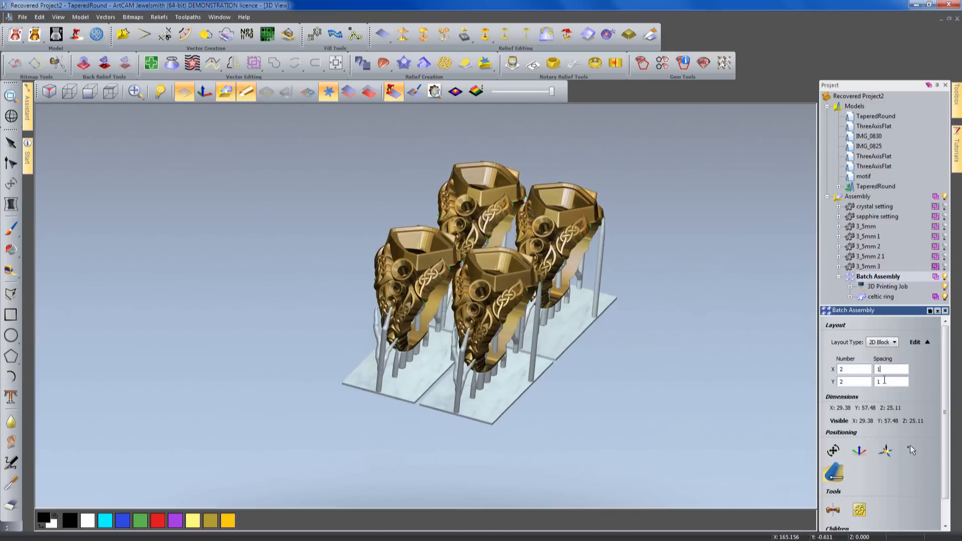
pyautogui.write('0')
pyautogui.moveTo(876, 371)
pyautogui.mouseDown()
pyautogui.moveTo(884, 381)
pyautogui.moveTo(871, 386)
pyautogui.mouseUp()
pyautogui.write('0')
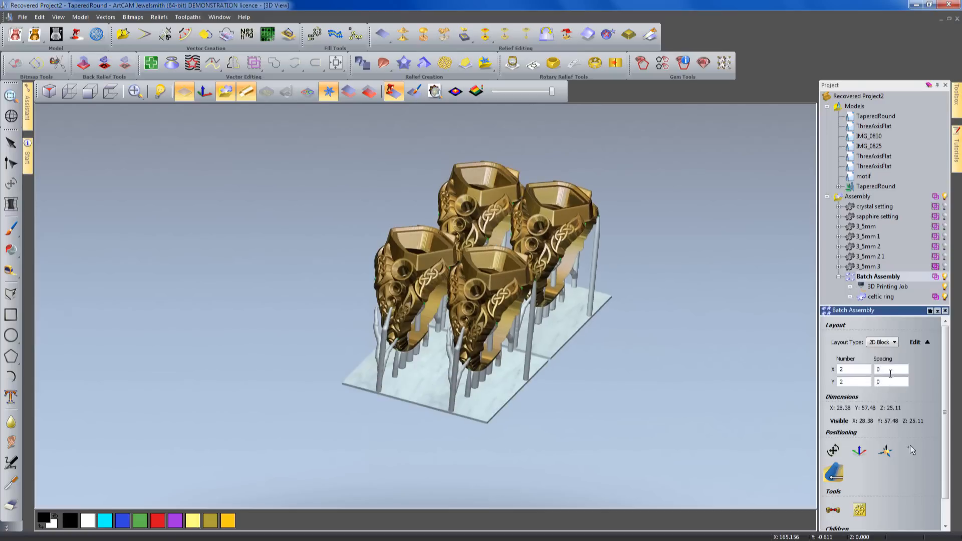
pyautogui.click(887, 369)
pyautogui.moveTo(549, 389); pyautogui.dragTo(503, 325)
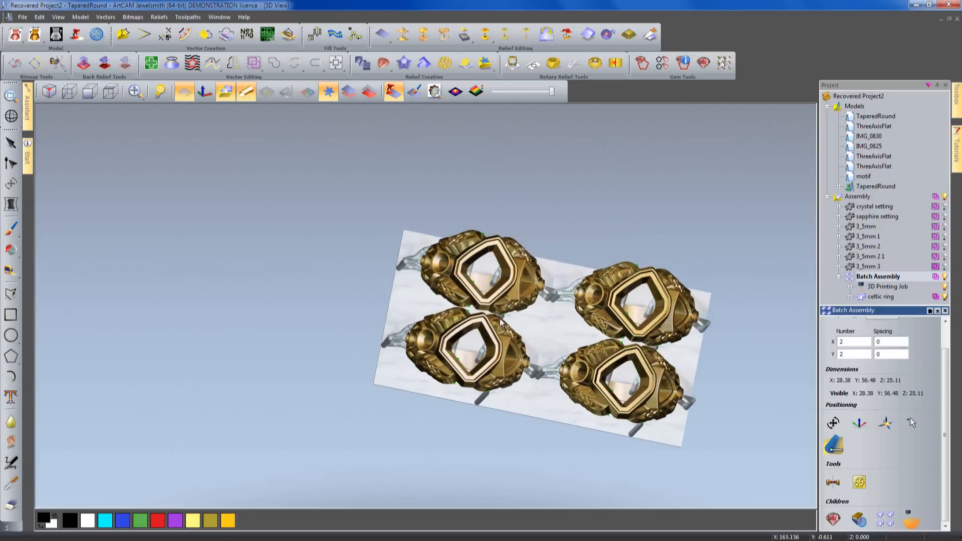
# Set the border thickness of the 3D Printing Job's base to 1 mm and check the Batch Assembly's dimensions.
pyautogui.click(888, 287)
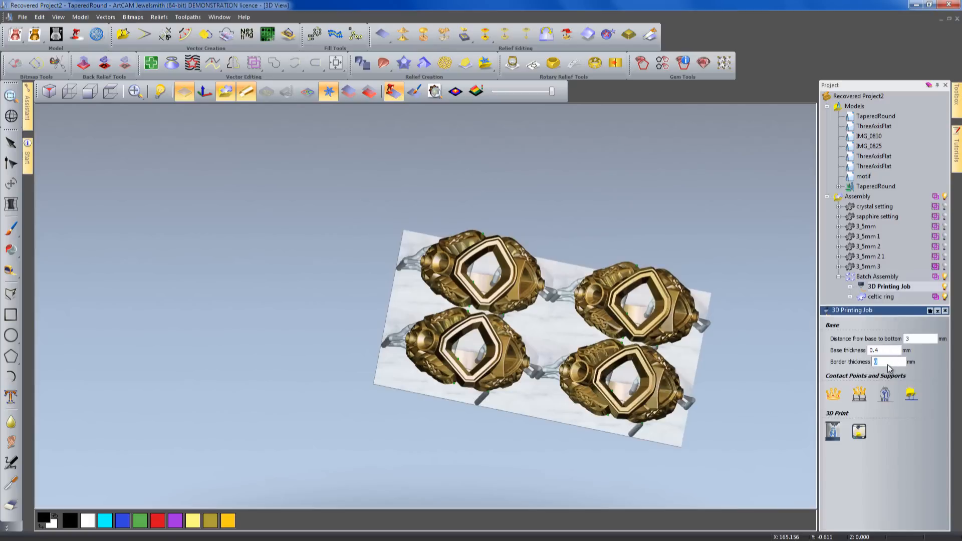
pyautogui.click(886, 354)
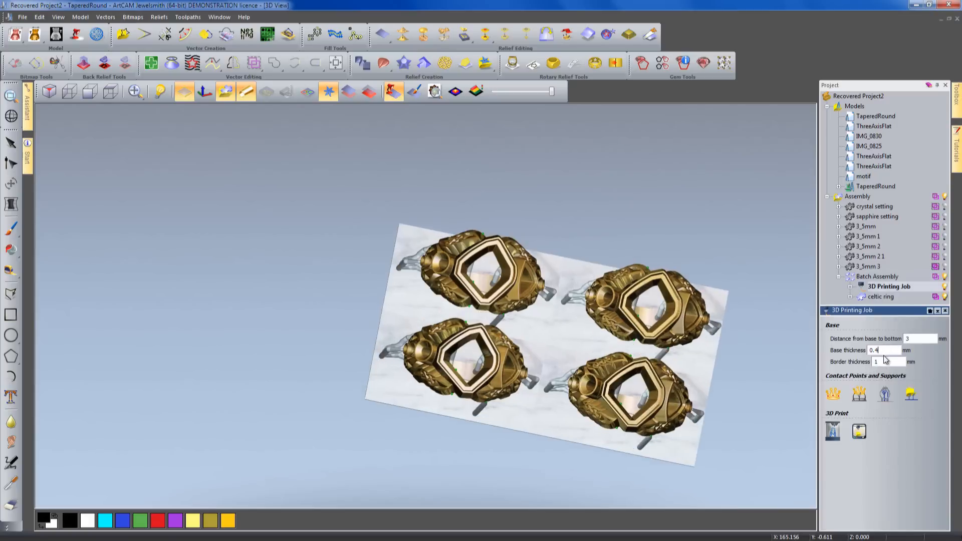
pyautogui.moveTo(621, 417); pyautogui.dragTo(647, 296)
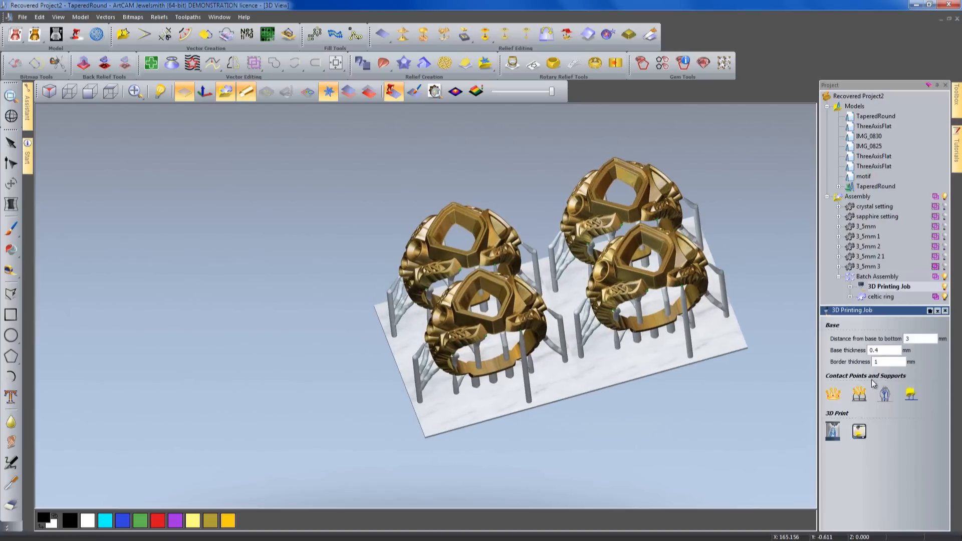
pyautogui.click(877, 277)
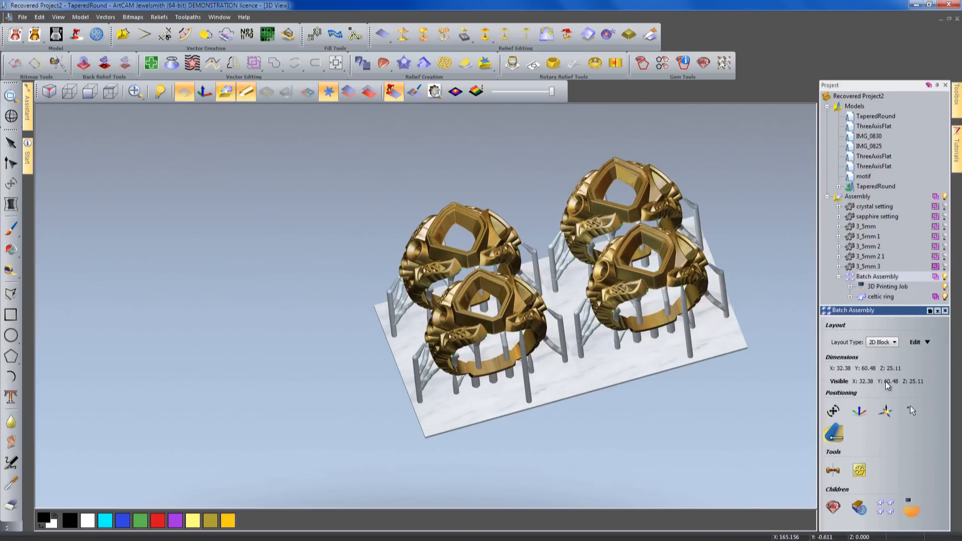
pyautogui.moveTo(589, 364); pyautogui.dragTo(436, 287)
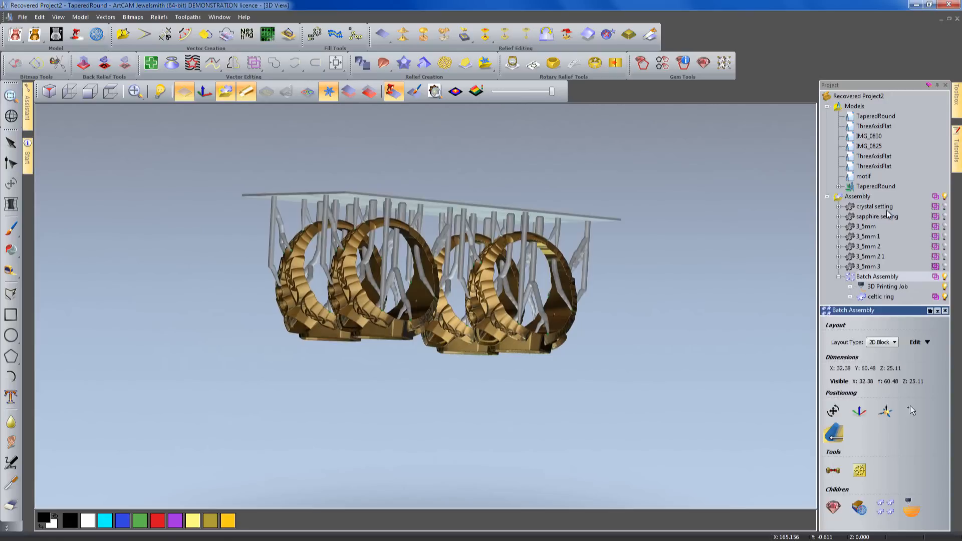
# Start a 3D print of the whole Assembly and choose the Ember printer.
pyautogui.click(861, 197)
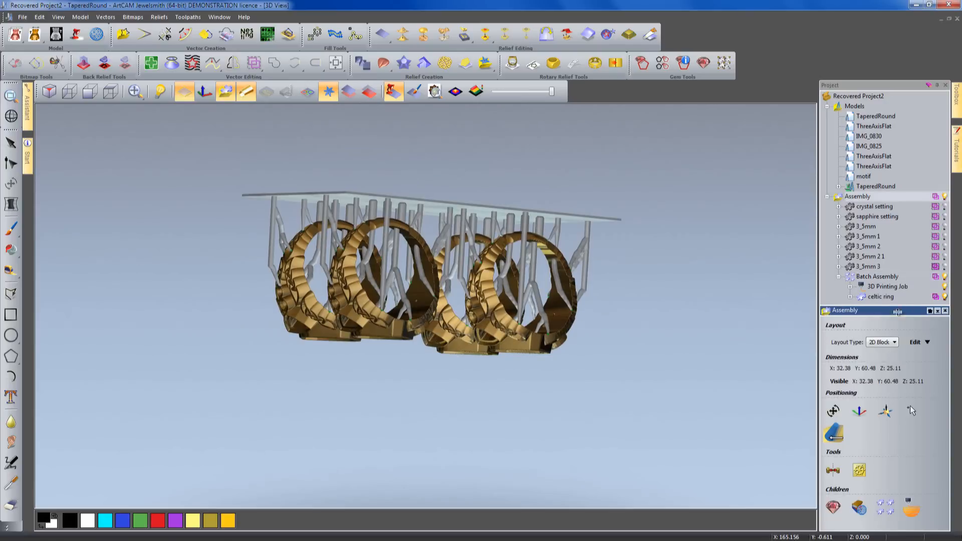
pyautogui.click(877, 277)
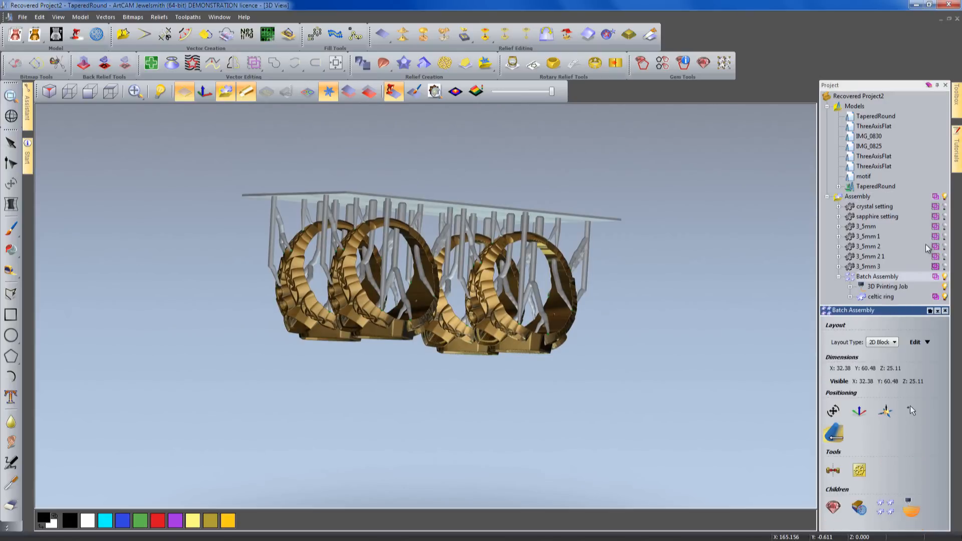
pyautogui.click(858, 197)
pyautogui.rightClick(859, 200)
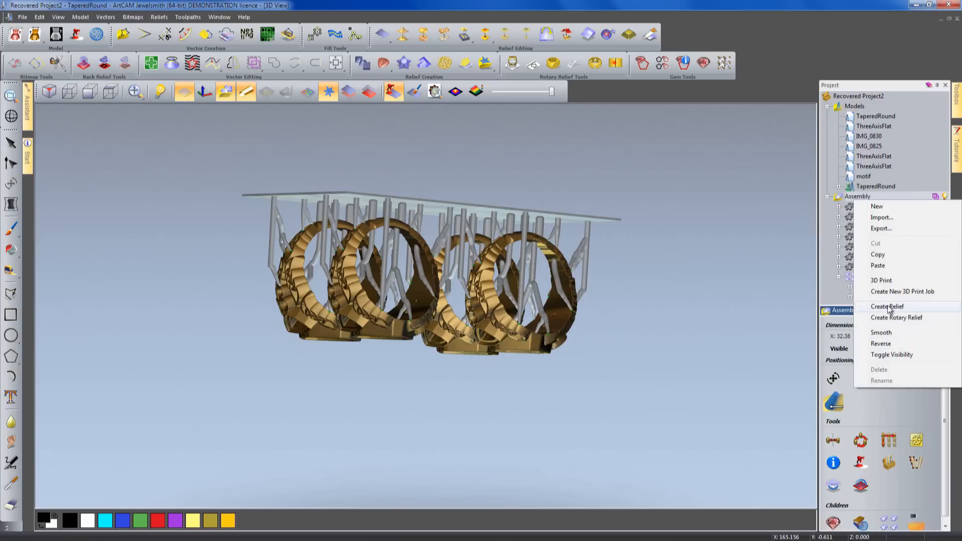
pyautogui.click(882, 280)
pyautogui.click(691, 116)
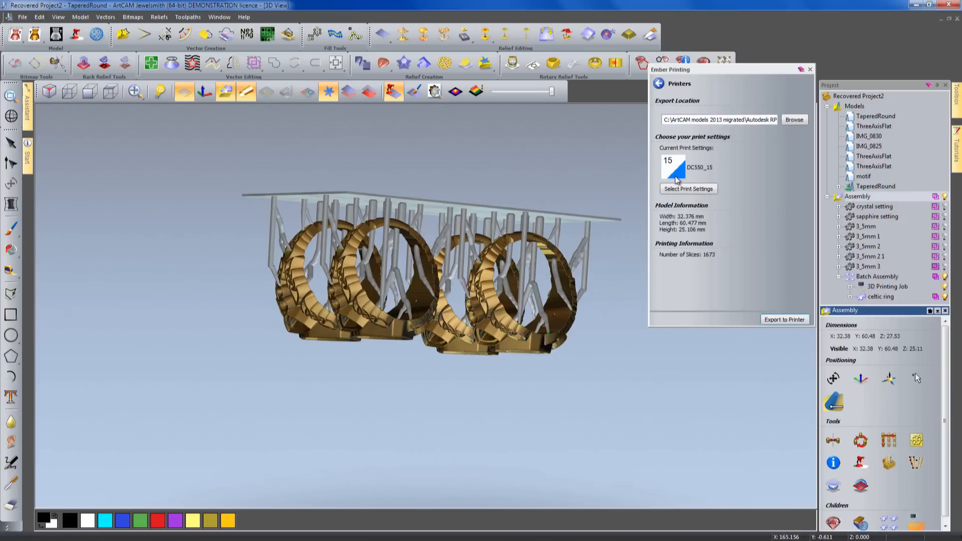
# Set the export file to two skies webinar.tar.gz in the ArtCAM slices folder and export the batch to the printer.
pyautogui.click(794, 121)
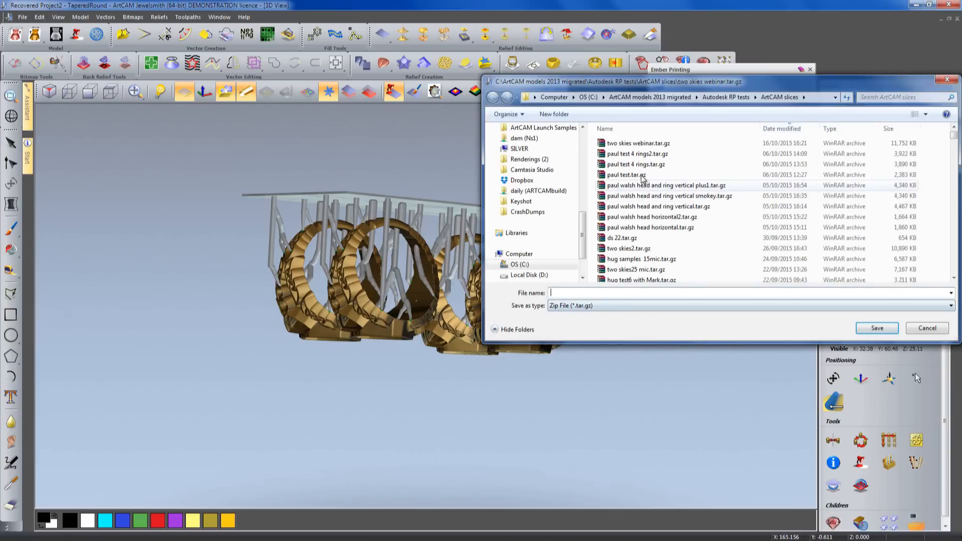
pyautogui.click(638, 144)
pyautogui.click(603, 293)
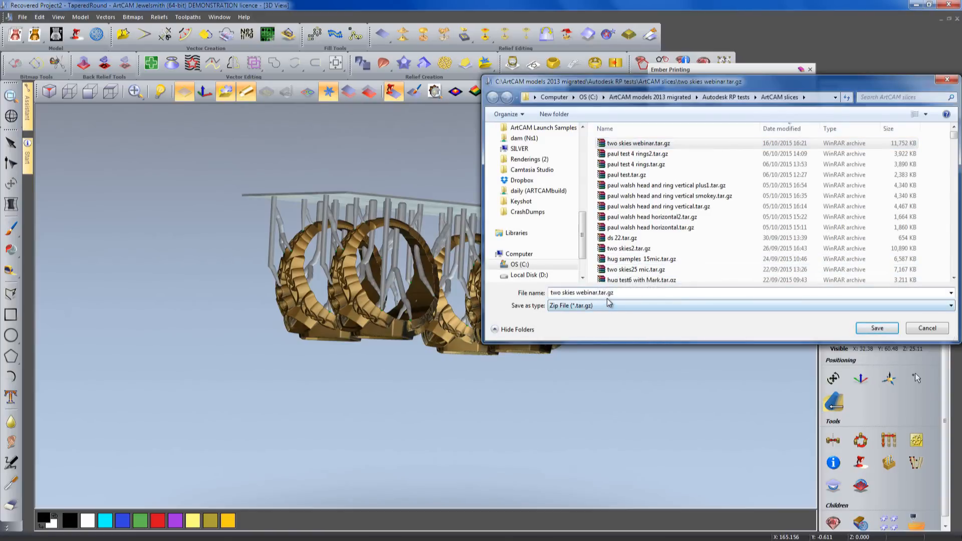
pyautogui.click(877, 328)
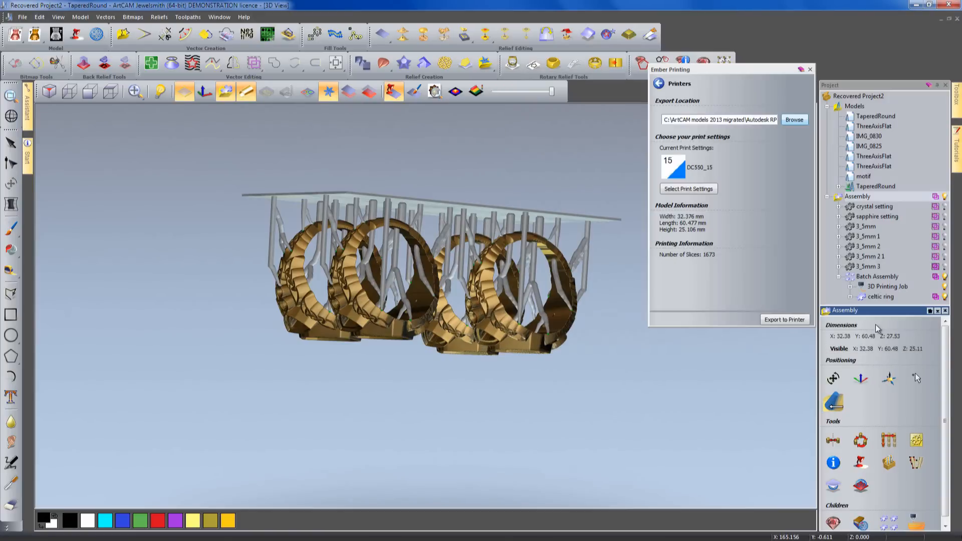
pyautogui.click(780, 323)
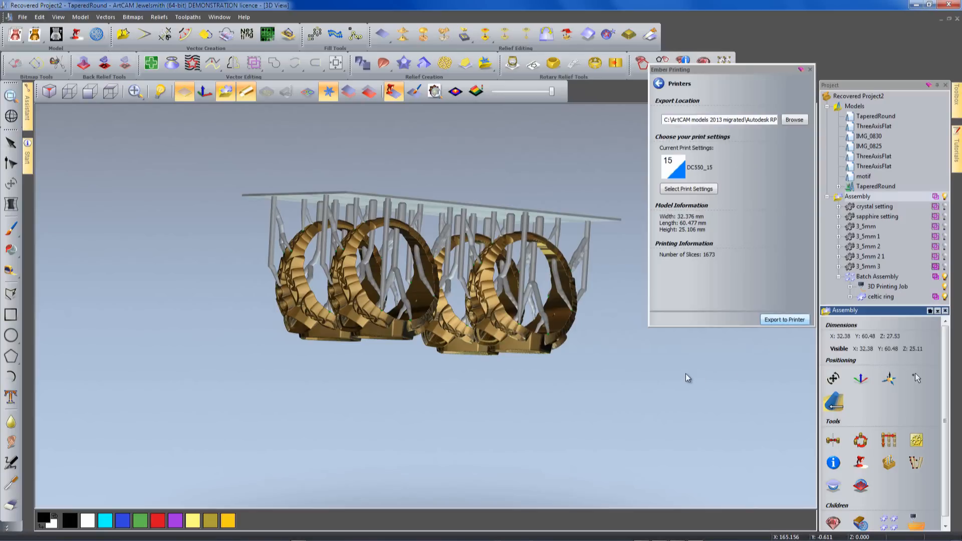
# Reduce the Batch Assembly's 2D Block layout to 1 copy in both X and Y.
pyautogui.moveTo(543, 358); pyautogui.dragTo(407, 377)
pyautogui.scroll(-4, 503, 262)
pyautogui.scroll(4, 407, 377)
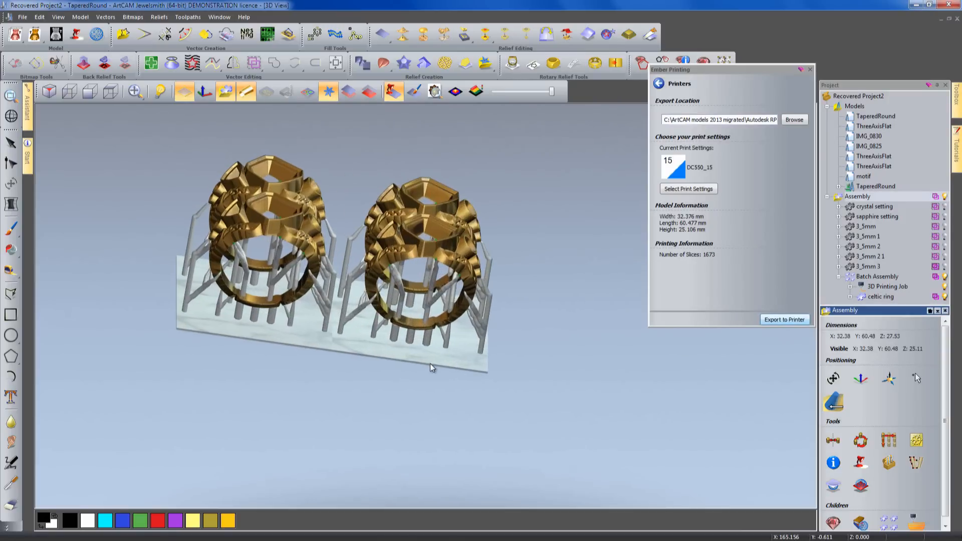
pyautogui.moveTo(430, 365); pyautogui.dragTo(461, 383, button='middle')
pyautogui.moveTo(462, 382); pyautogui.dragTo(488, 376)
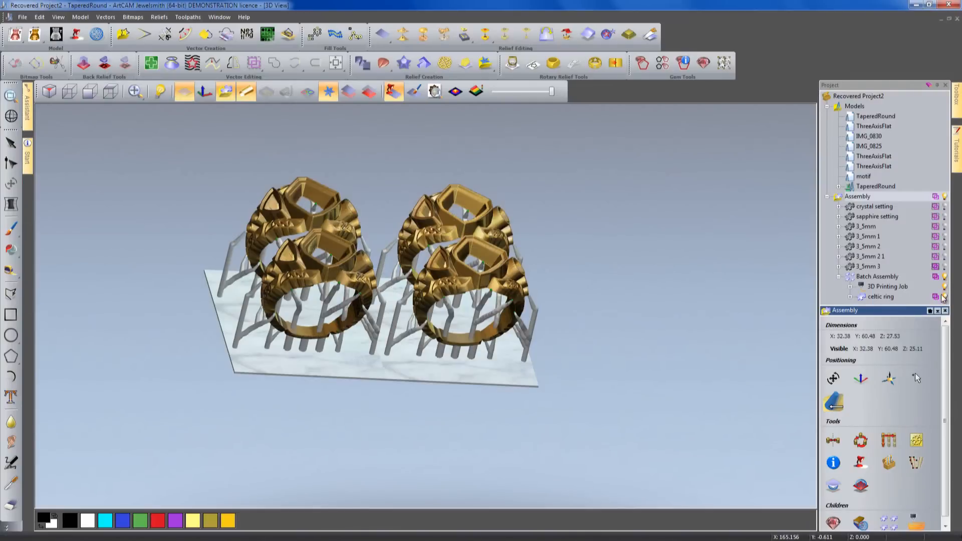
pyautogui.click(878, 283)
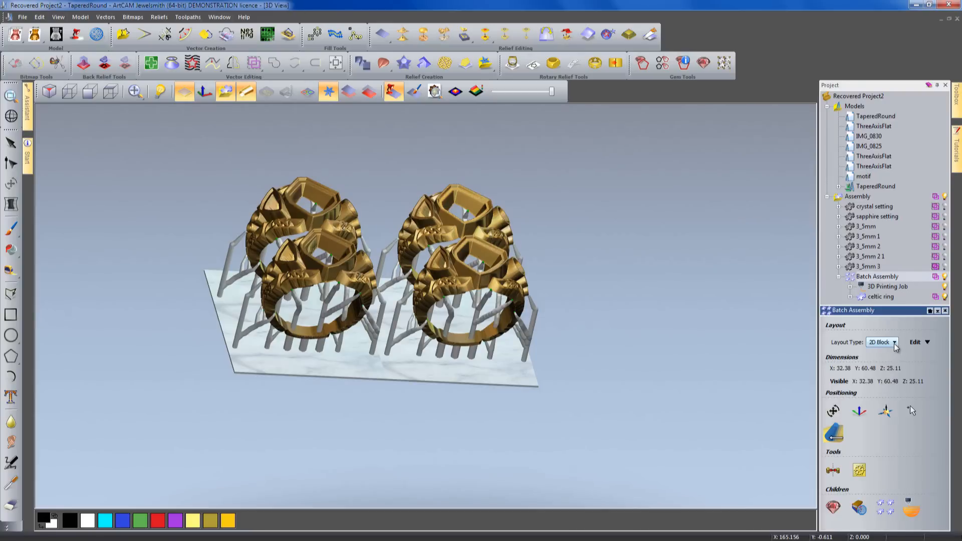
pyautogui.click(923, 344)
pyautogui.doubleClick(850, 383)
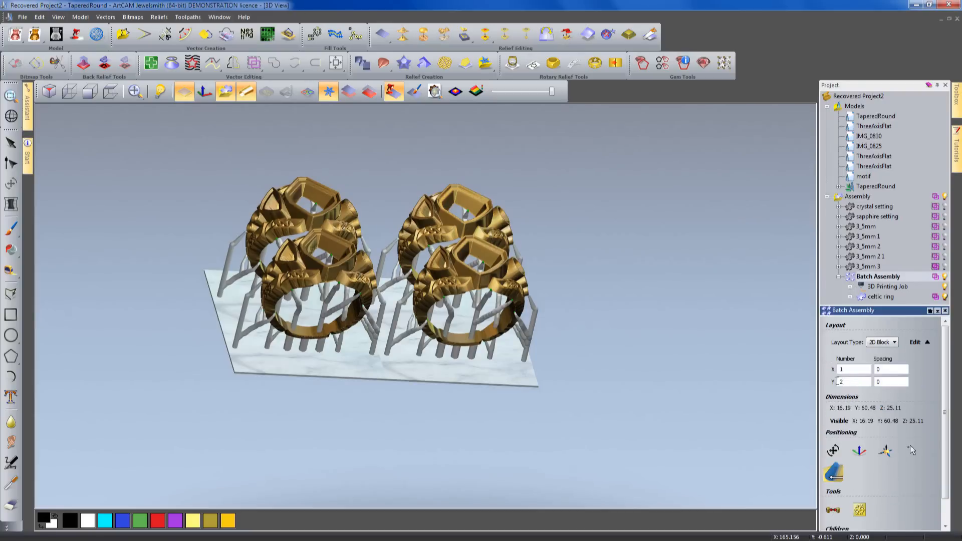
pyautogui.write('1')
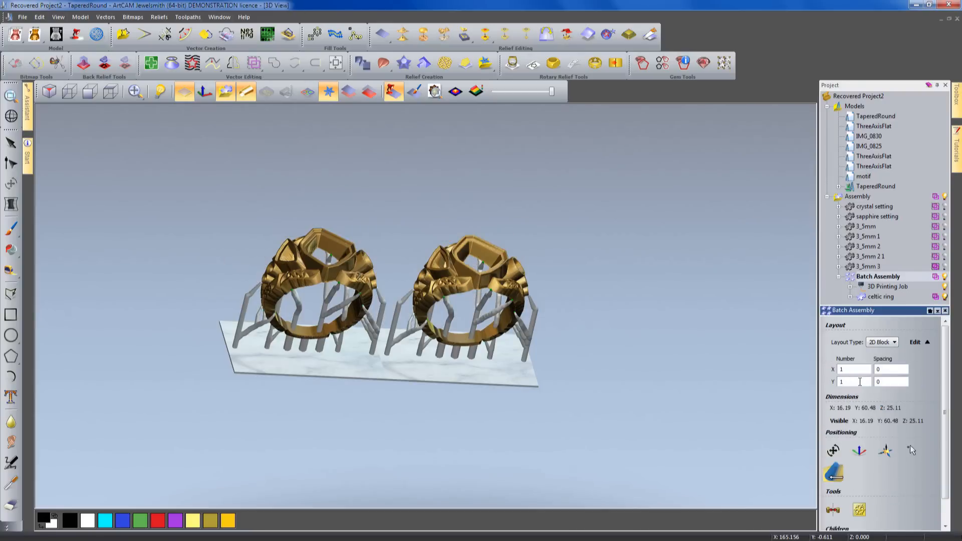
pyautogui.click(876, 380)
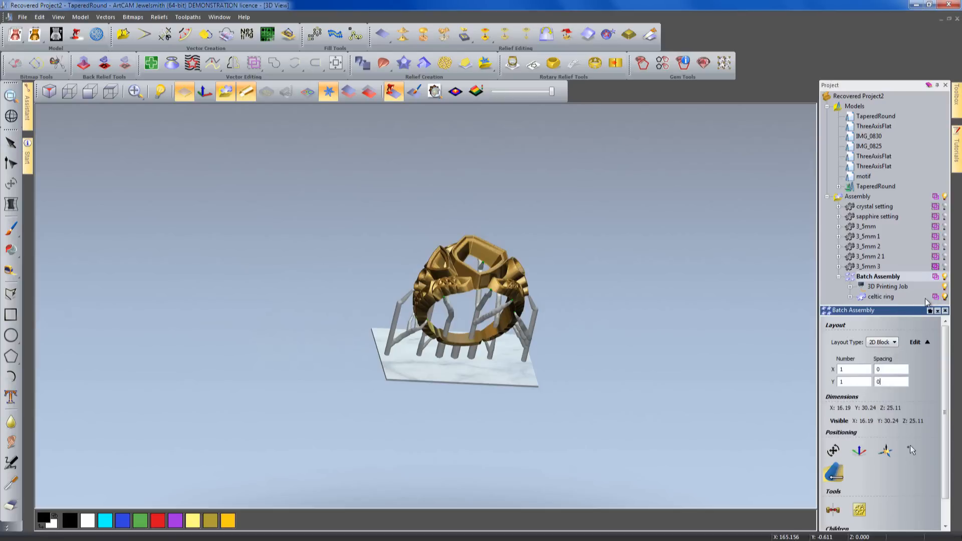
# Hide the 3D Printing Job and show the crystal, sapphire and all five 3_5mm settings alongside the celtic ring.
pyautogui.click(943, 288)
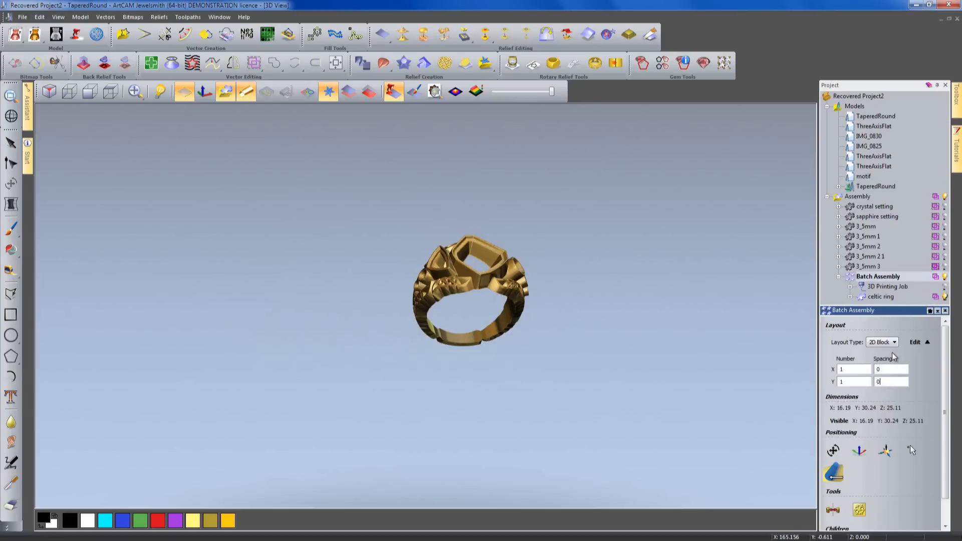
pyautogui.moveTo(436, 282); pyautogui.dragTo(494, 318)
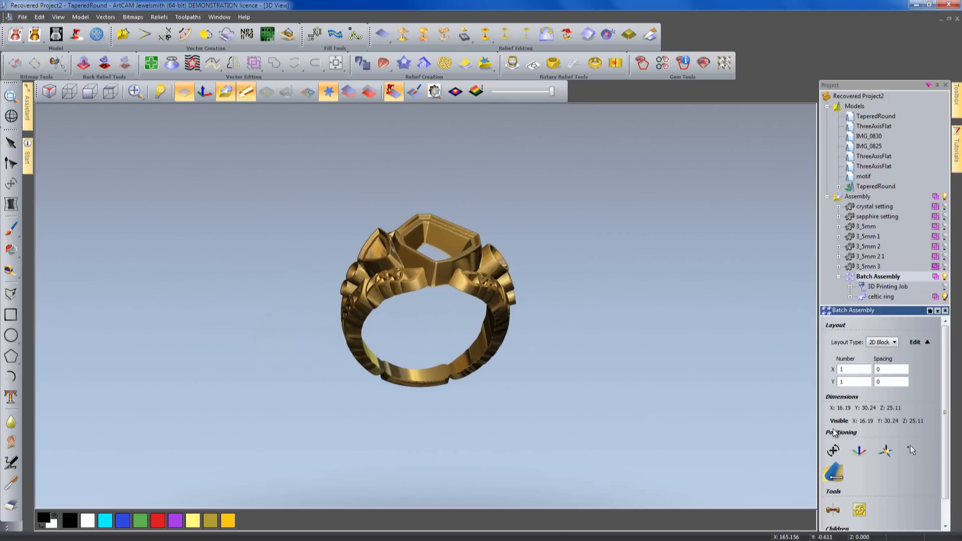
pyautogui.click(944, 206)
pyautogui.click(945, 216)
pyautogui.click(945, 226)
pyautogui.click(945, 236)
pyautogui.click(944, 246)
pyautogui.click(944, 256)
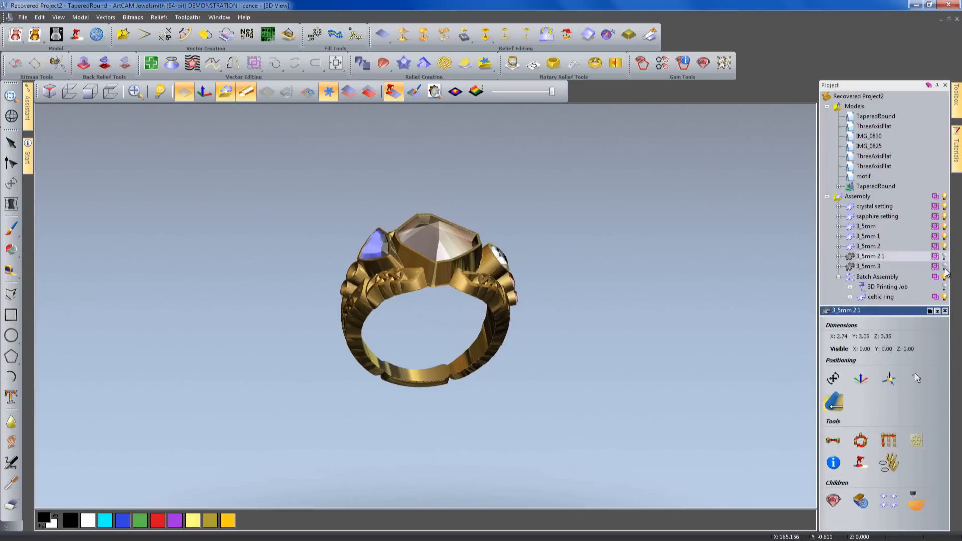
pyautogui.click(944, 256)
pyautogui.click(944, 267)
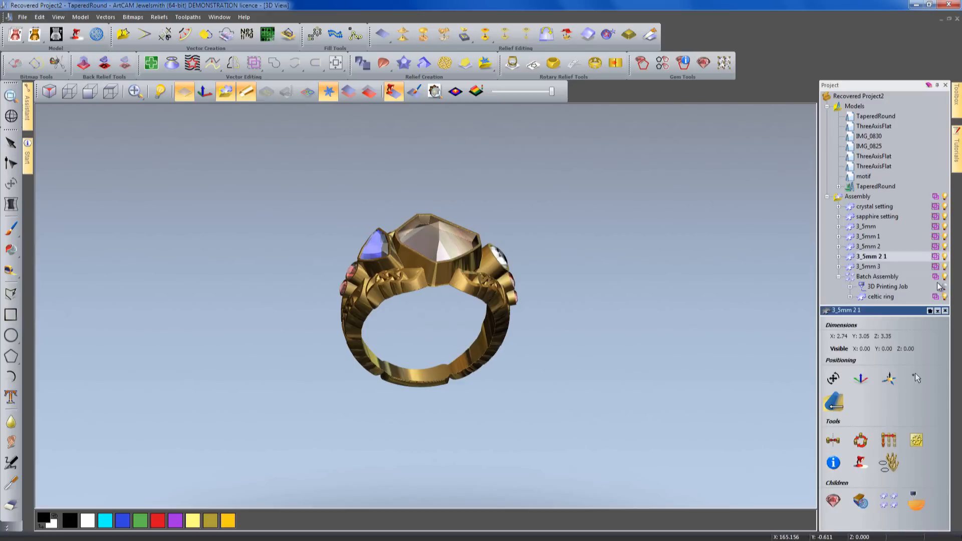
pyautogui.click(945, 297)
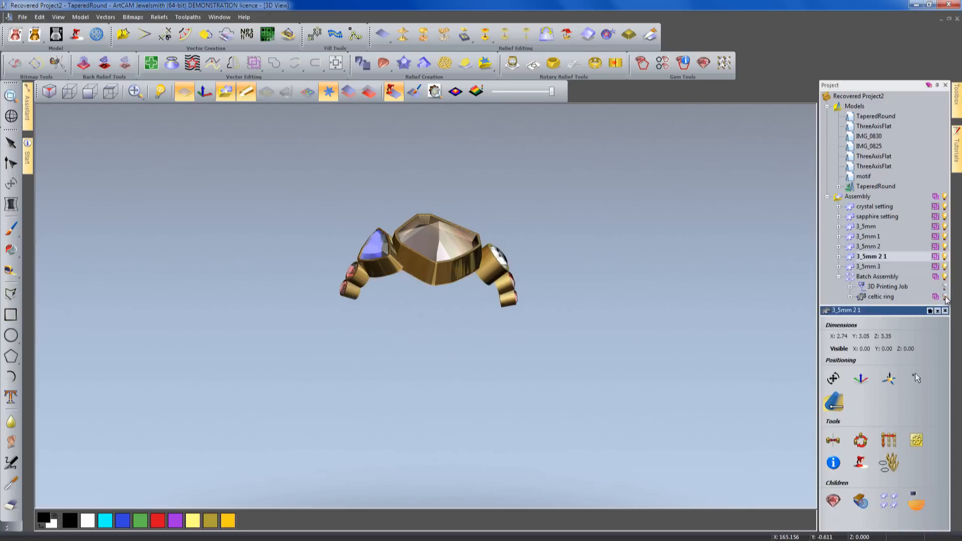
pyautogui.click(946, 297)
# Send the finished ring assembly to KeyShot for rendering.
pyautogui.click(58, 17)
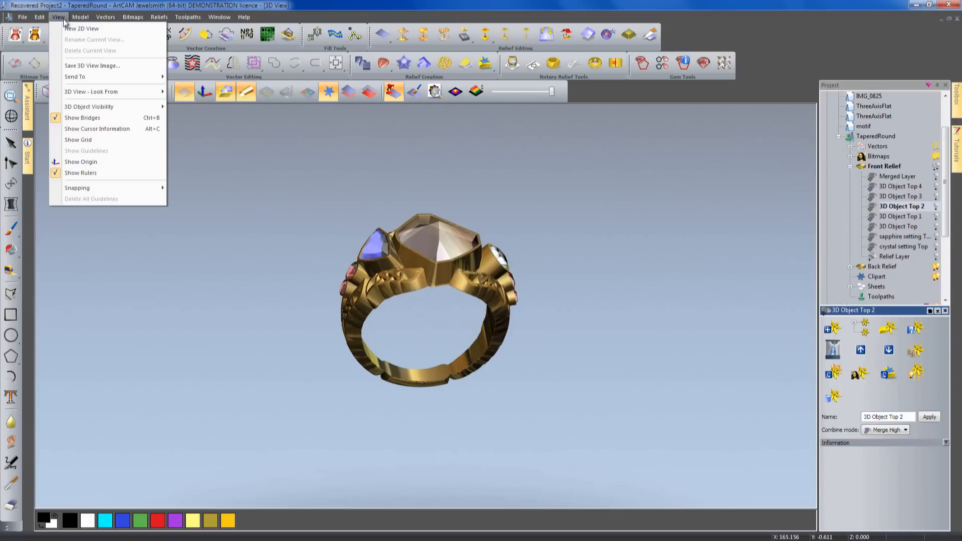
pyautogui.moveTo(75, 78)
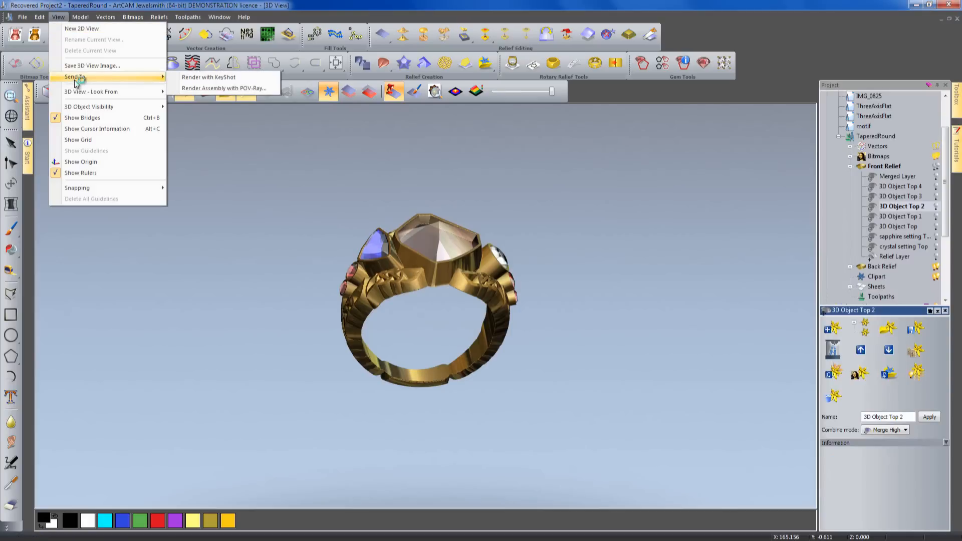
pyautogui.click(197, 79)
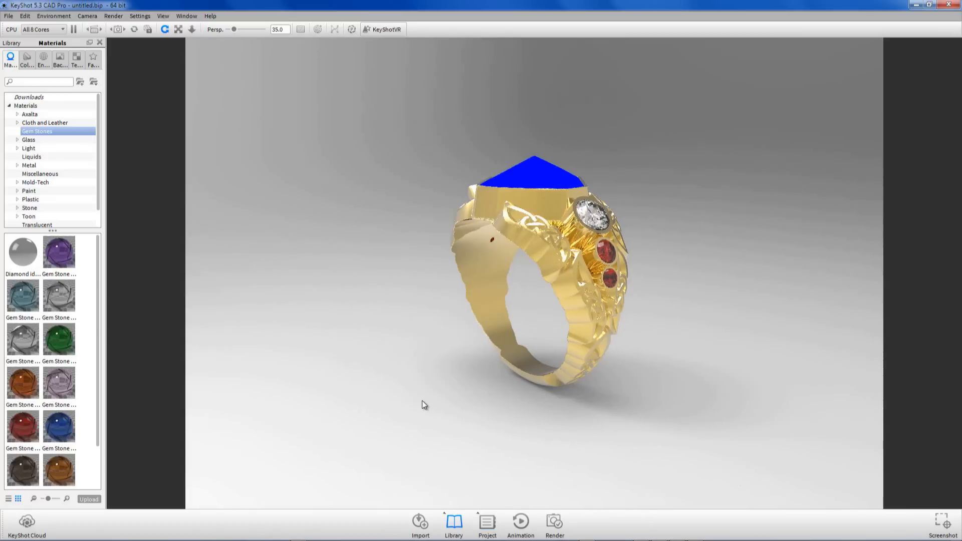
# Display the KeyShot project settings and apply the Gem Stone Topaz material to the ring's large central stone.
pyautogui.press('space')
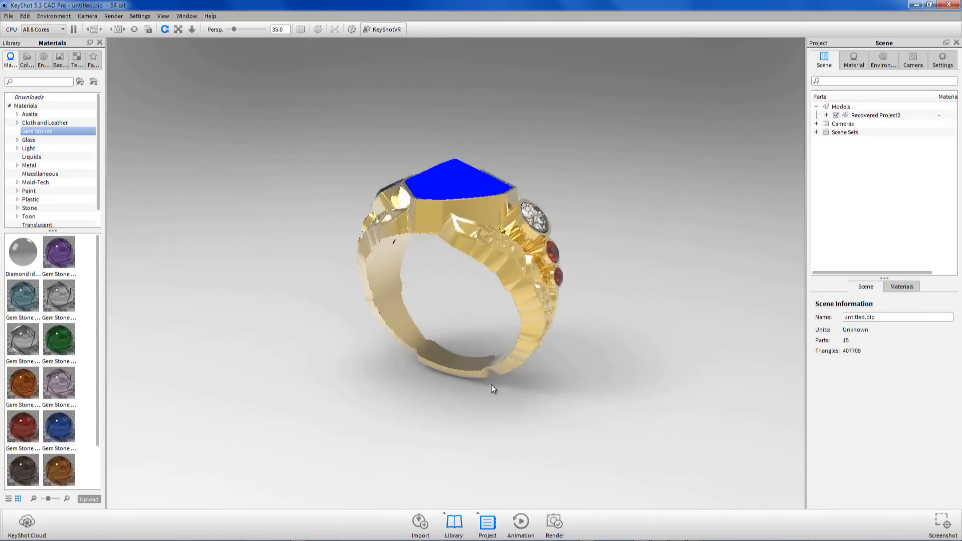
pyautogui.moveTo(503, 329); pyautogui.dragTo(612, 370)
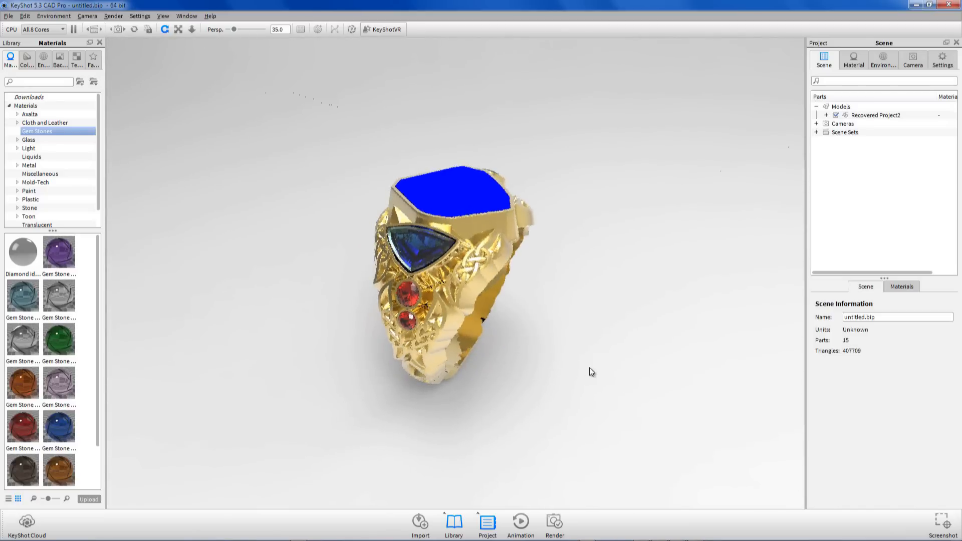
pyautogui.moveTo(571, 356); pyautogui.dragTo(522, 361)
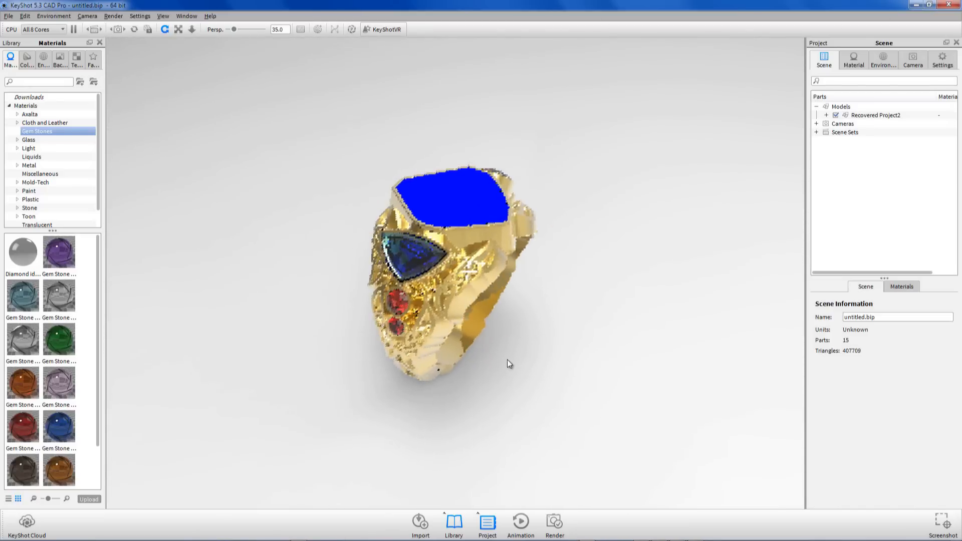
pyautogui.moveTo(474, 207); pyautogui.dragTo(465, 203)
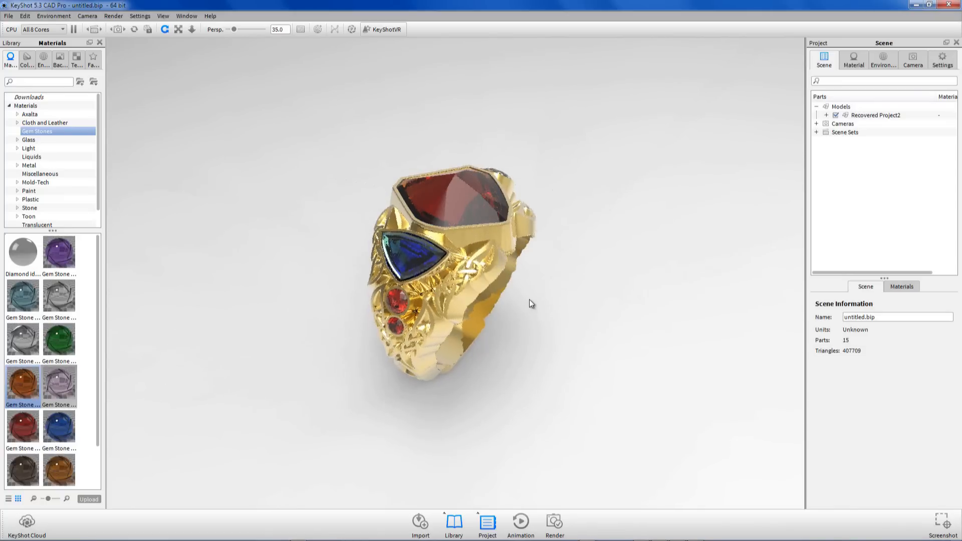
pyautogui.moveTo(60, 469); pyautogui.dragTo(464, 188)
# Set the Gem Stone Topaz material's refraction index to about 1.564 and its transparency to 2.
pyautogui.click(848, 64)
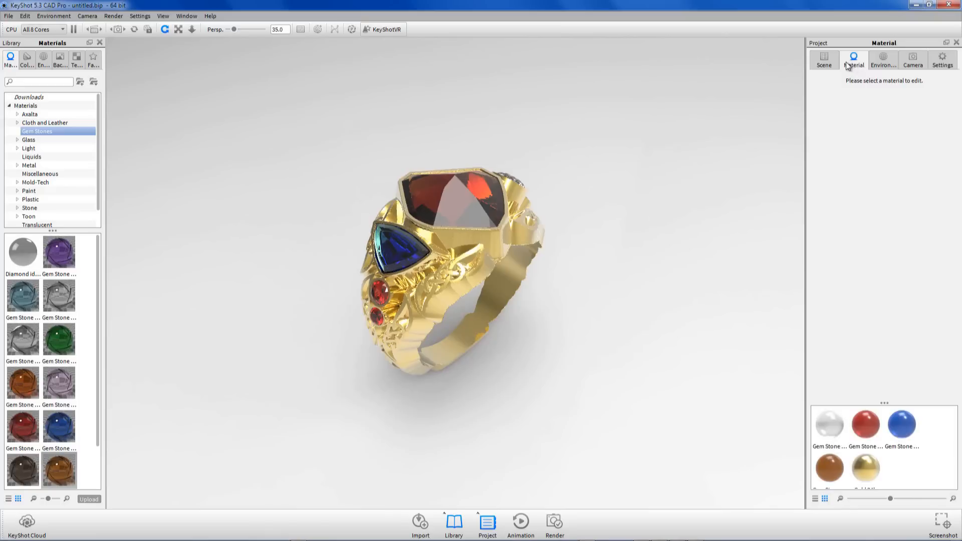
pyautogui.doubleClick(835, 467)
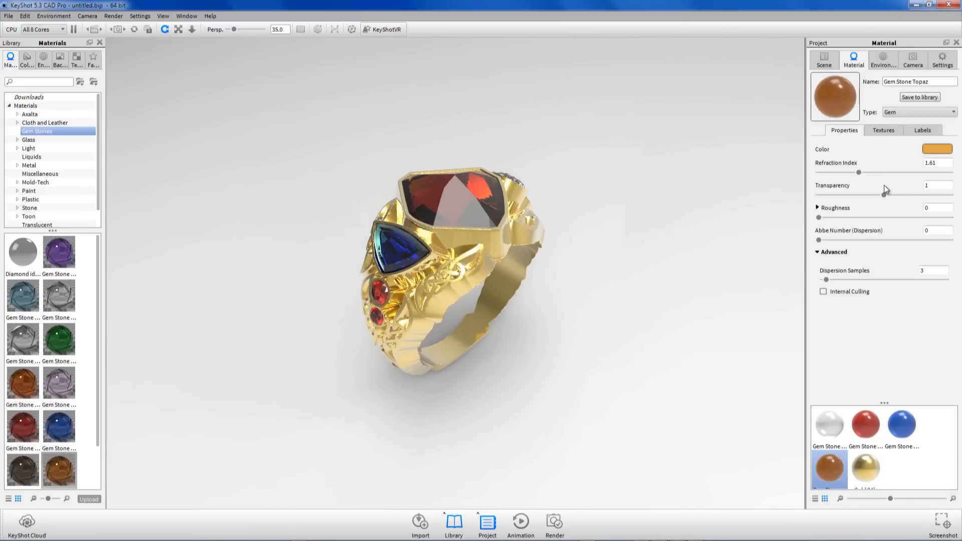
pyautogui.moveTo(859, 173)
pyautogui.mouseDown()
pyautogui.moveTo(904, 174)
pyautogui.moveTo(850, 172)
pyautogui.mouseUp()
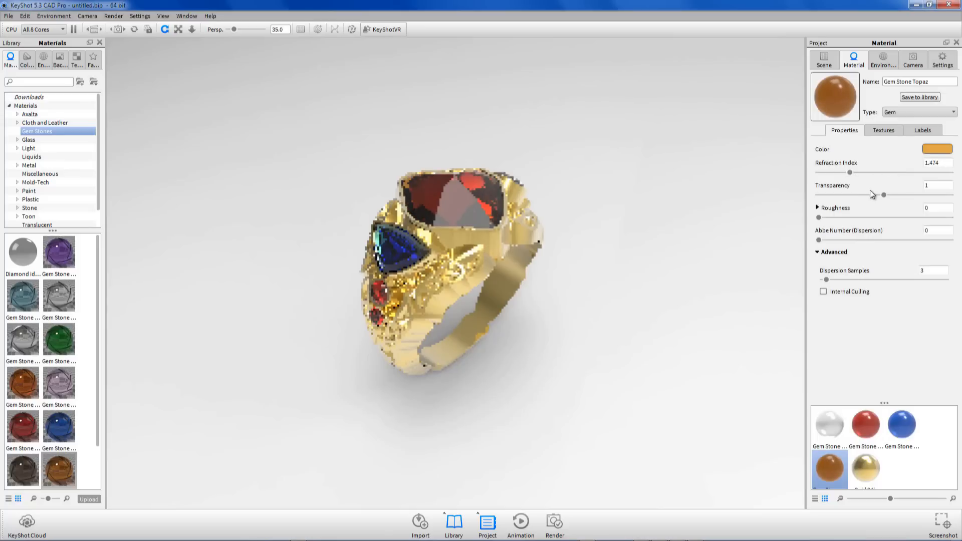
pyautogui.moveTo(886, 198); pyautogui.dragTo(954, 200)
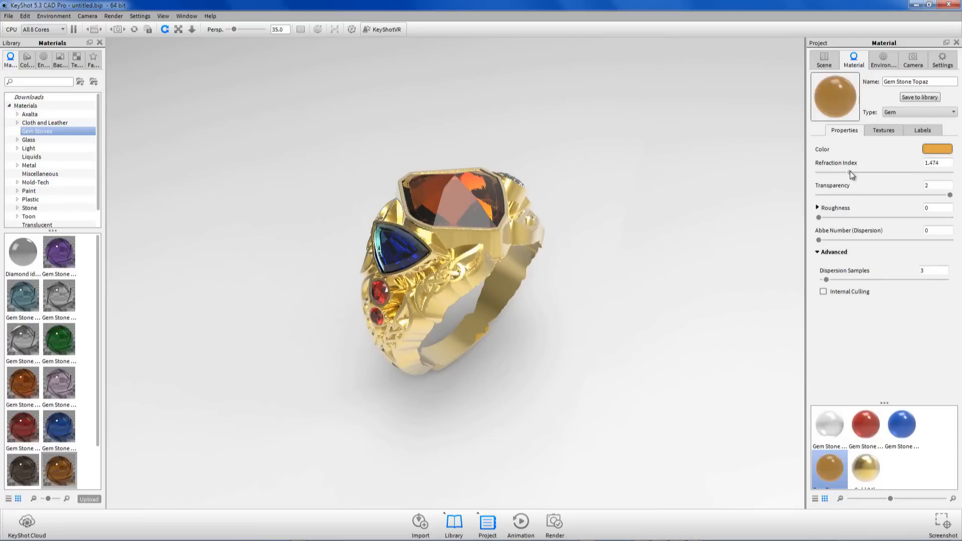
pyautogui.moveTo(850, 172); pyautogui.dragTo(855, 172)
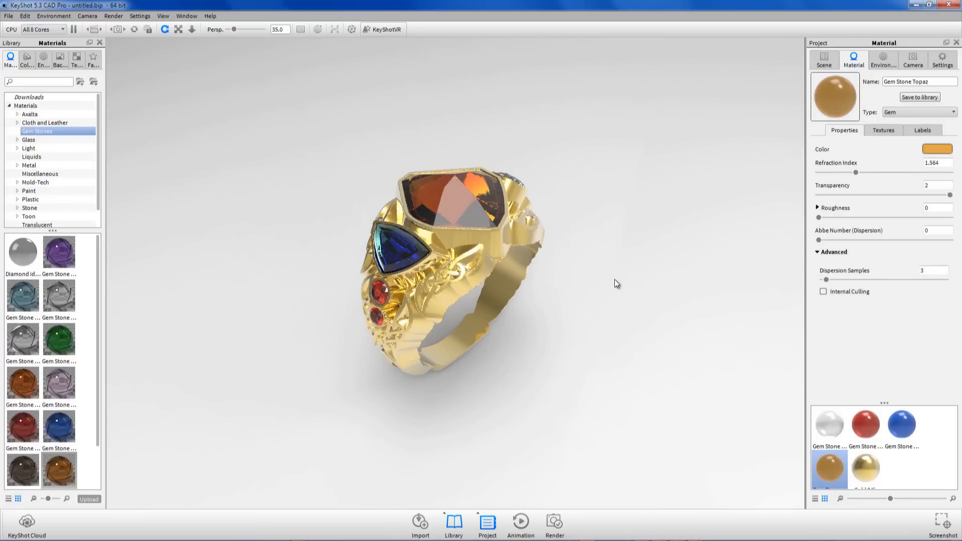
# Adjust the lighting environment to brightness 0.965, size 144.23, height -0.443 and rotation 151.
pyautogui.moveTo(546, 332); pyautogui.dragTo(587, 289)
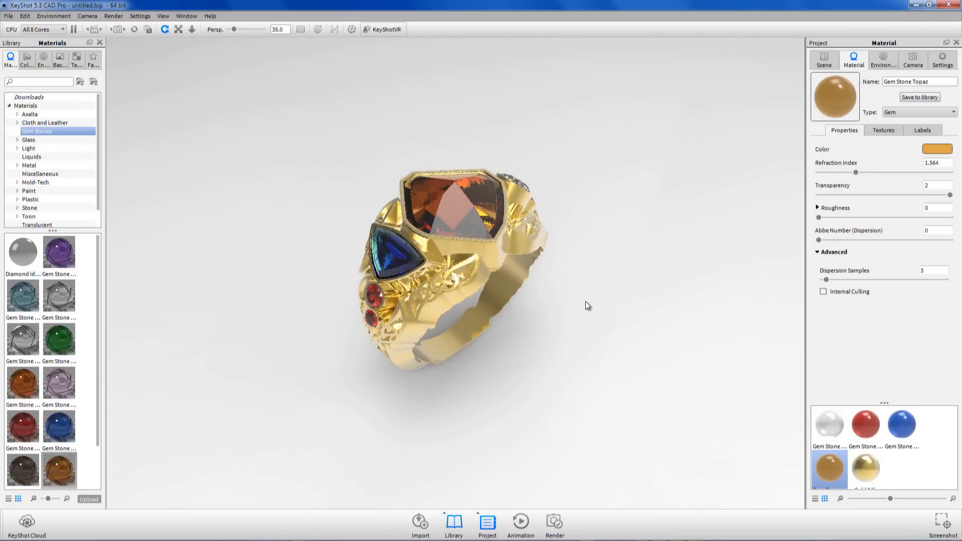
pyautogui.moveTo(401, 368); pyautogui.dragTo(424, 347)
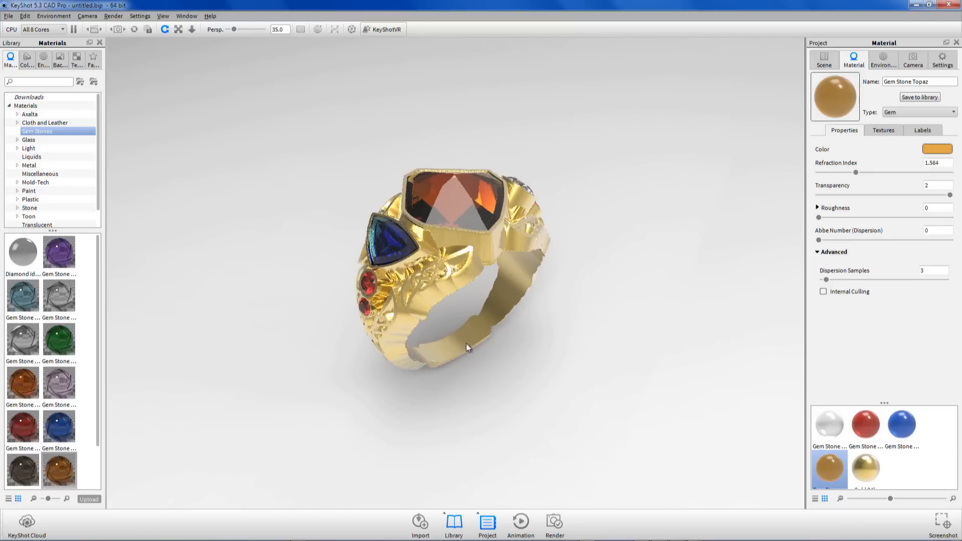
pyautogui.click(913, 60)
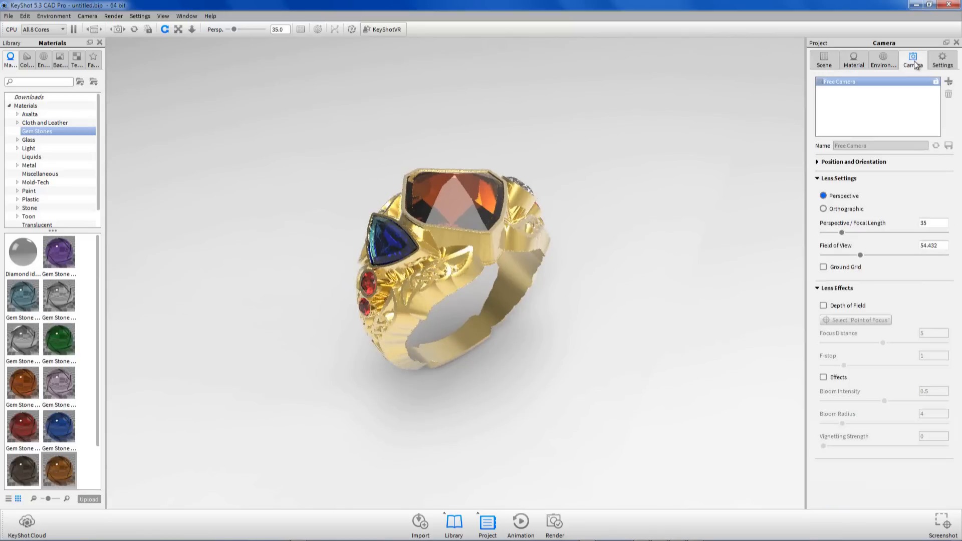
pyautogui.click(943, 62)
pyautogui.click(883, 61)
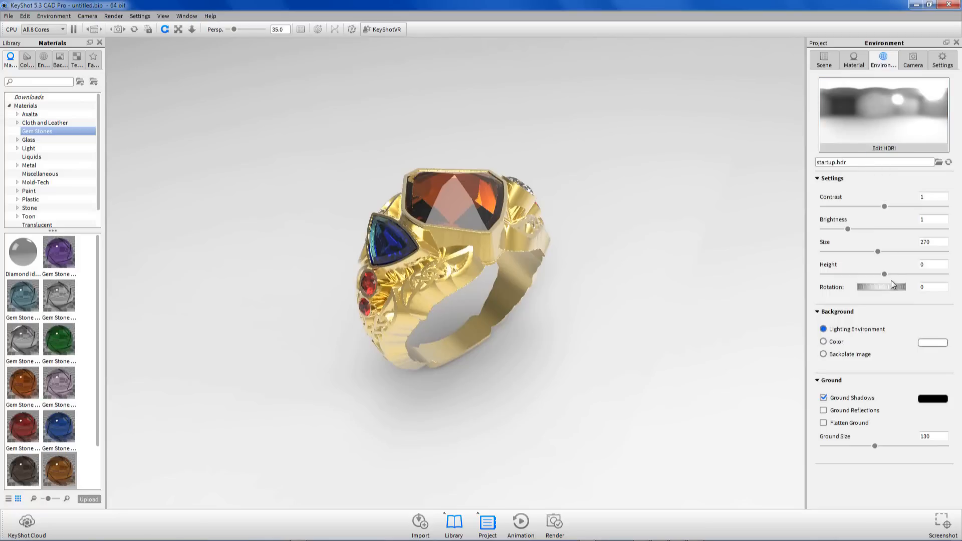
pyautogui.moveTo(875, 286); pyautogui.dragTo(925, 286)
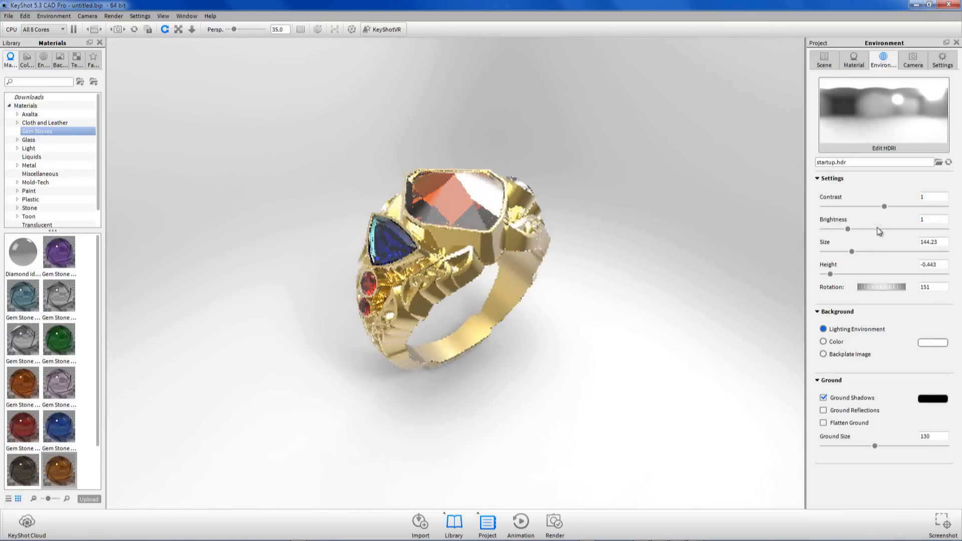
pyautogui.moveTo(847, 229); pyautogui.dragTo(846, 229)
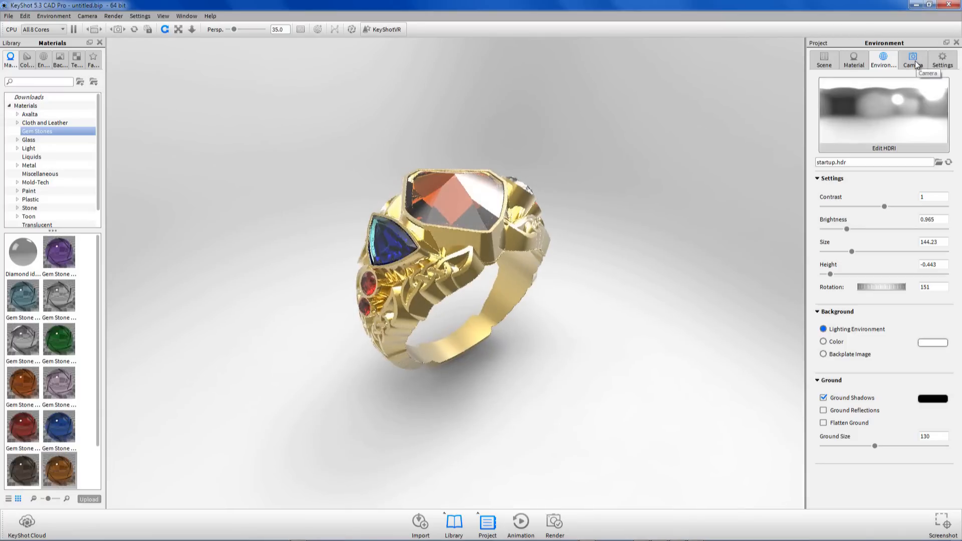
# Lower the gamma of the real-time image to 1.35.
pyautogui.click(914, 62)
pyautogui.click(942, 64)
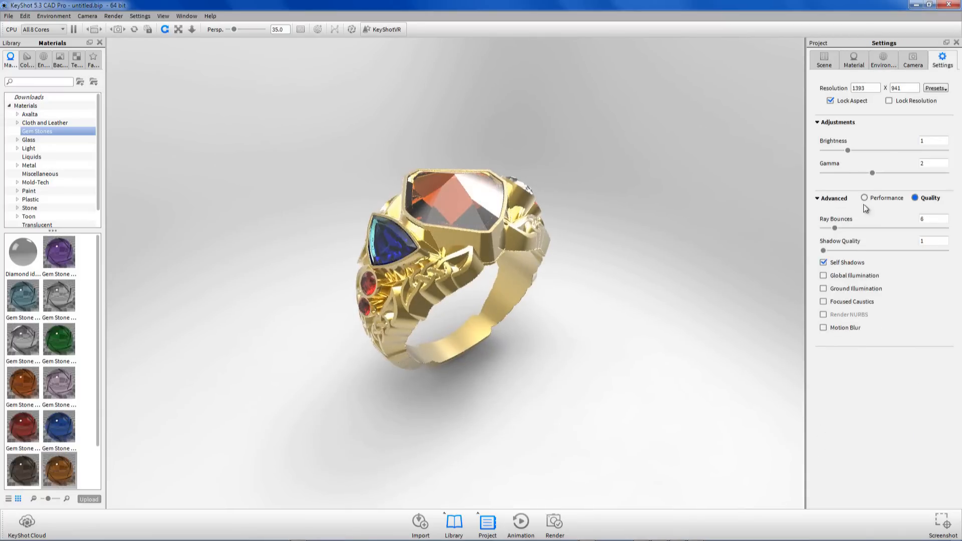
pyautogui.moveTo(872, 176)
pyautogui.mouseDown()
pyautogui.moveTo(849, 175)
pyautogui.moveTo(857, 179)
pyautogui.mouseUp()
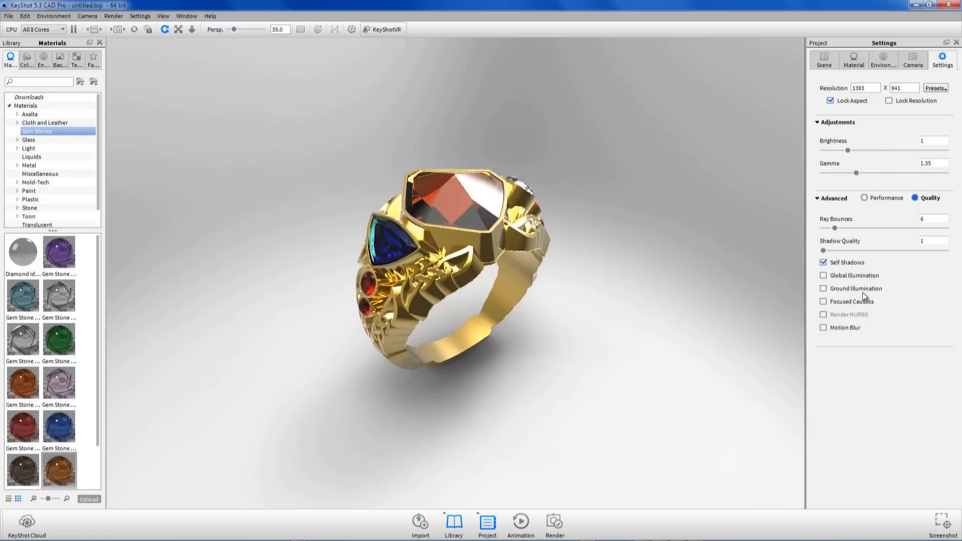
# Duplicate the Recovered Project2 ring model in the scene.
pyautogui.click(826, 61)
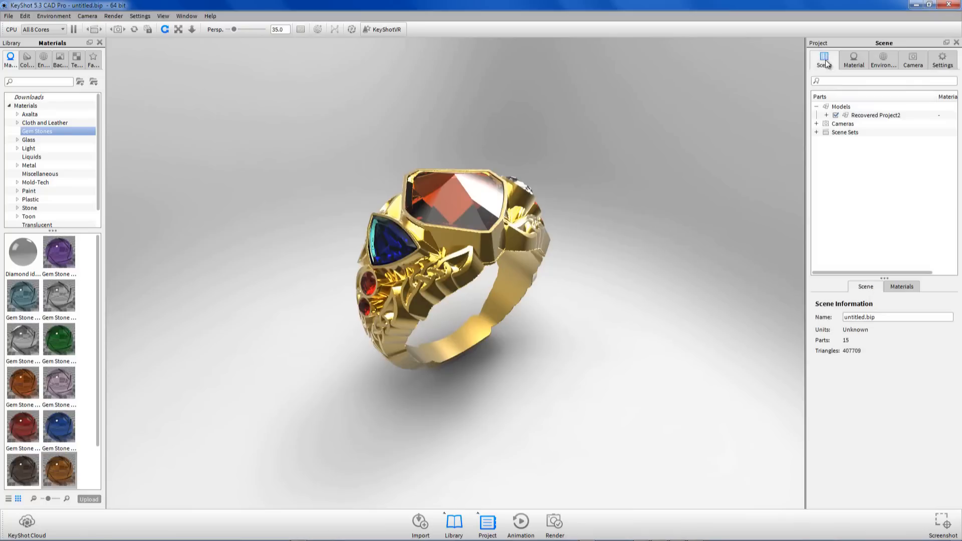
pyautogui.click(858, 116)
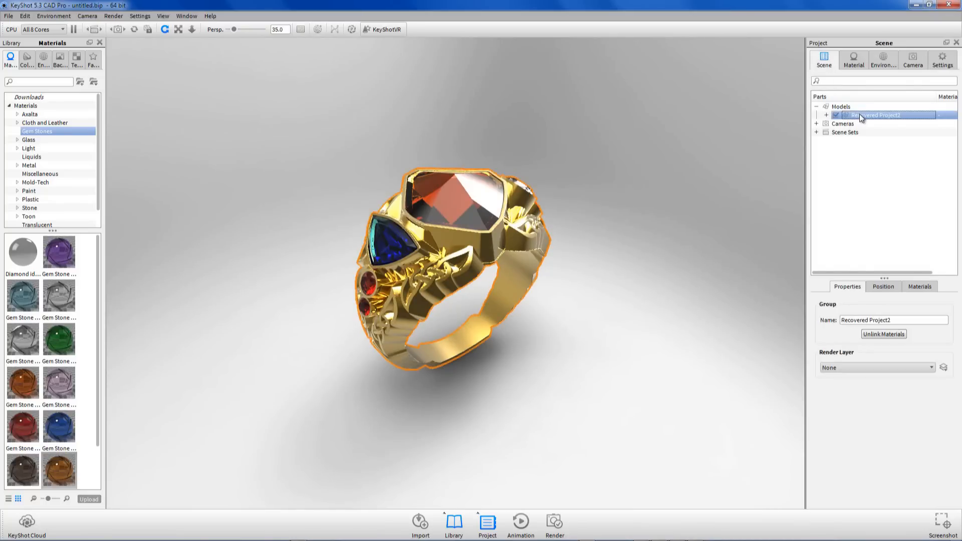
pyautogui.rightClick(858, 113)
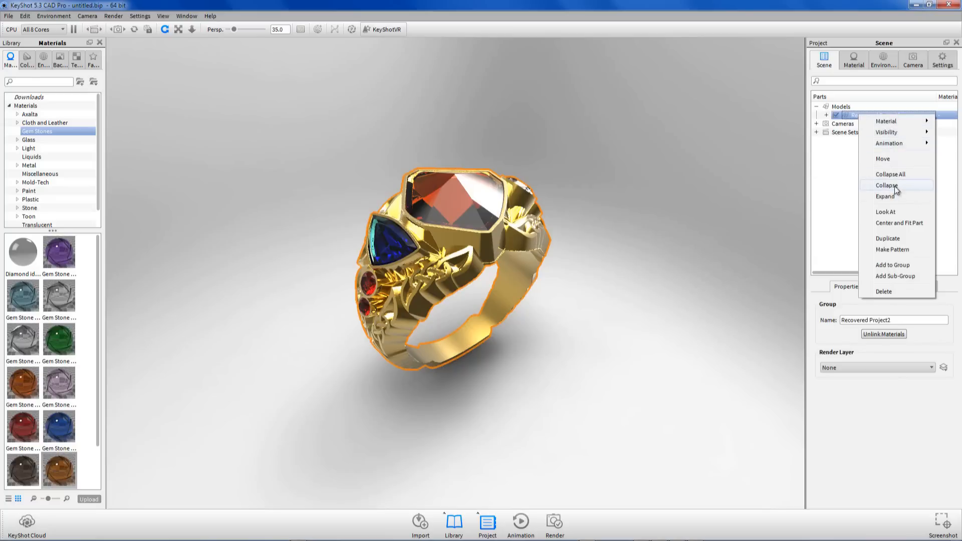
pyautogui.click(890, 239)
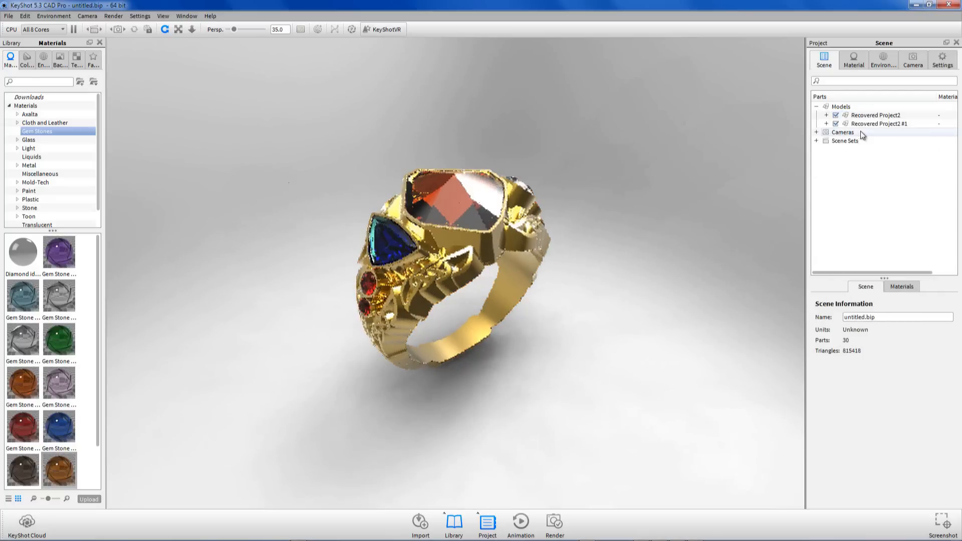
# Move the duplicate ring beside the original to about X -11.73, Y 10.47, Z 18.11, rotated about -163° in X and 74.8° in Z.
pyautogui.click(875, 123)
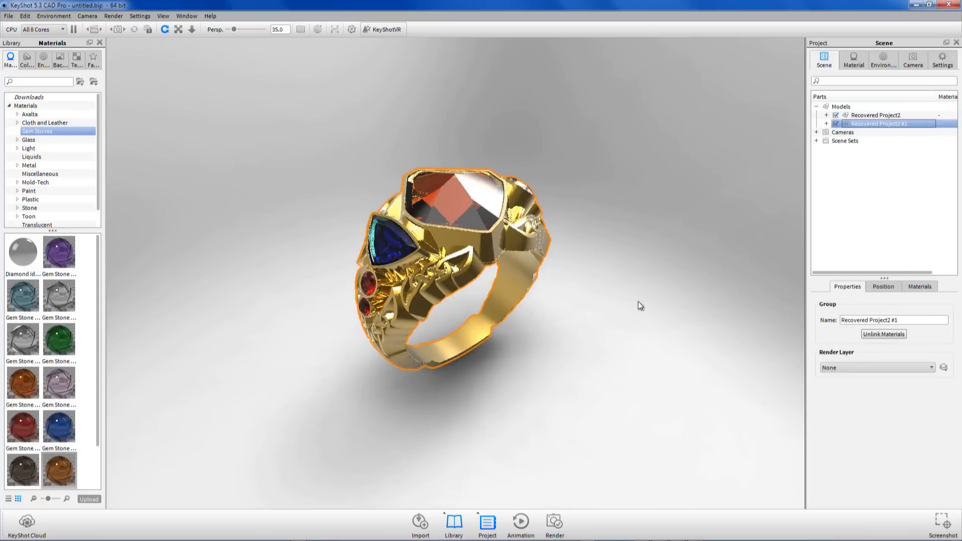
pyautogui.click(884, 288)
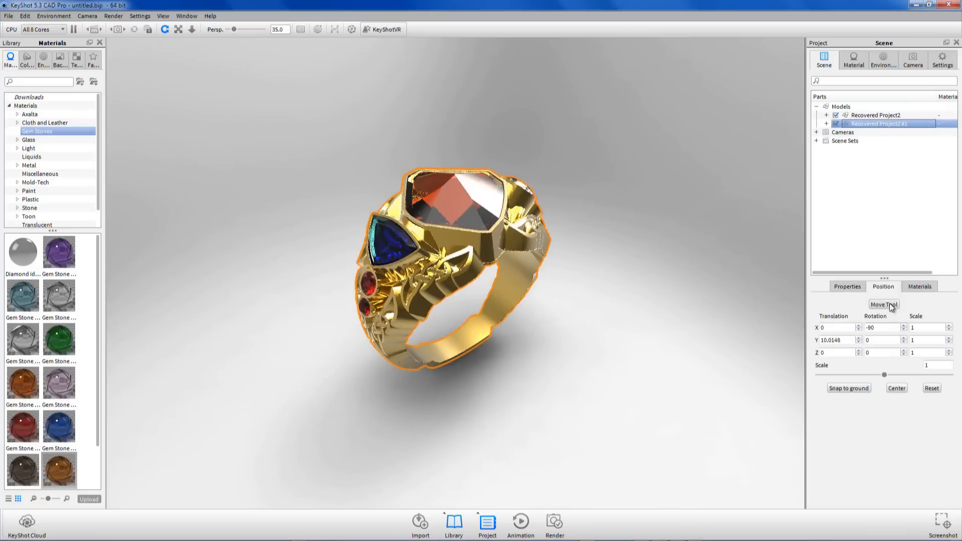
pyautogui.click(884, 305)
pyautogui.moveTo(447, 279); pyautogui.dragTo(420, 233)
pyautogui.moveTo(492, 280); pyautogui.dragTo(555, 193)
pyautogui.moveTo(494, 215); pyautogui.dragTo(633, 269)
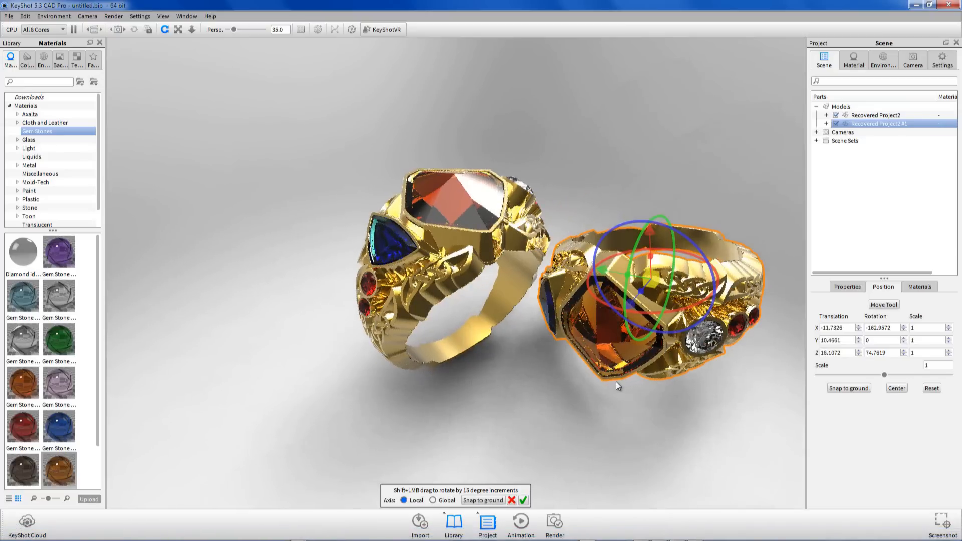
# Tilt the duplicate ring to rotation about 133, -24, 109 and lower it to a Y translation of about 7.76.
pyautogui.moveTo(554, 350); pyautogui.dragTo(524, 308)
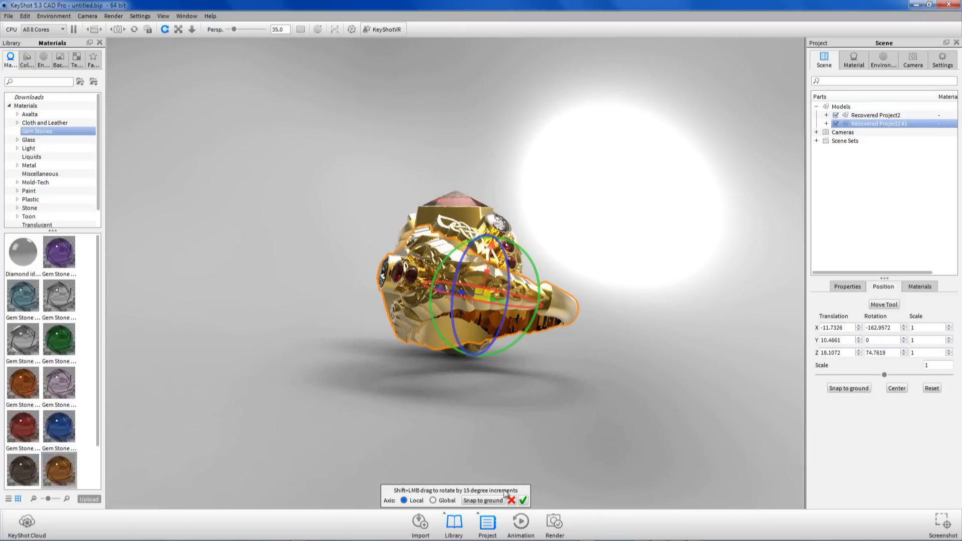
pyautogui.click(434, 500)
pyautogui.moveTo(482, 261); pyautogui.dragTo(535, 281)
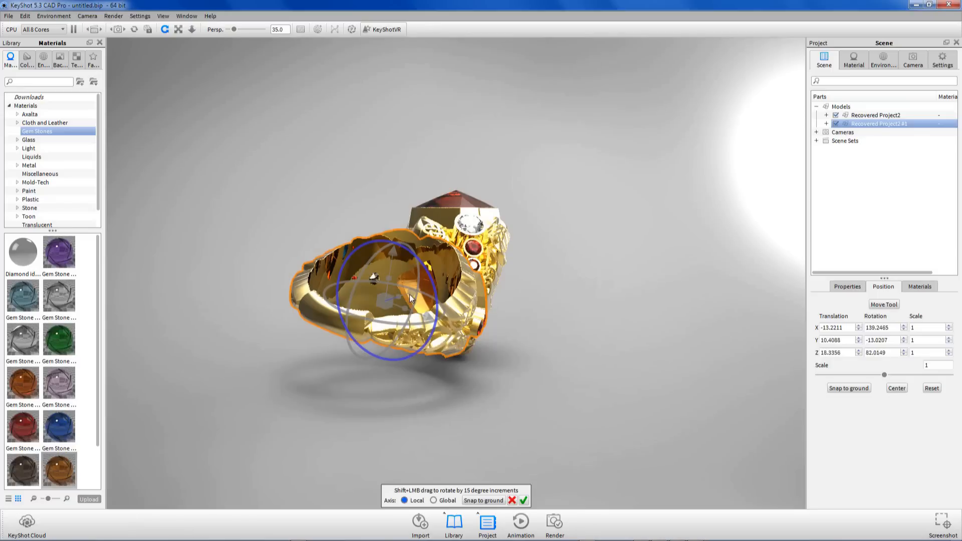
pyautogui.moveTo(410, 298); pyautogui.dragTo(386, 269)
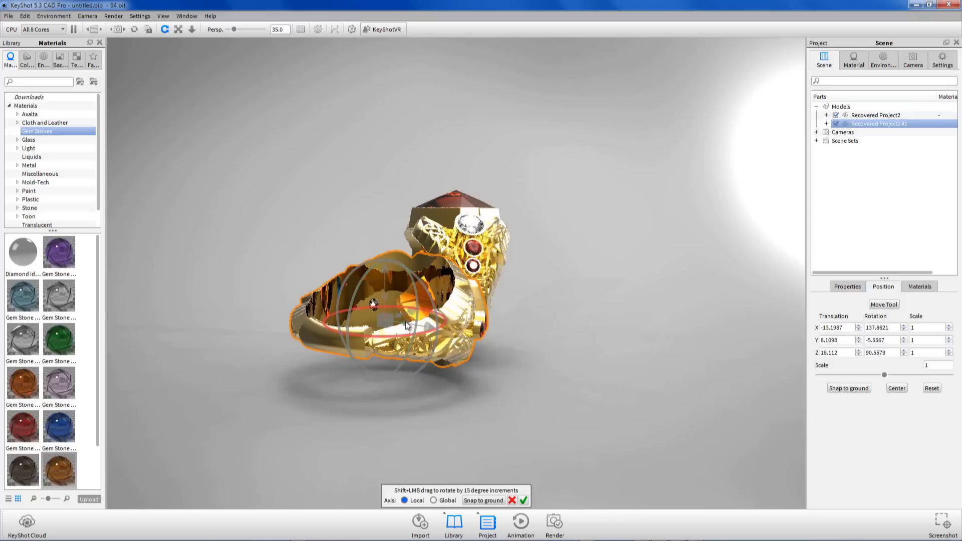
pyautogui.moveTo(405, 323); pyautogui.dragTo(413, 311)
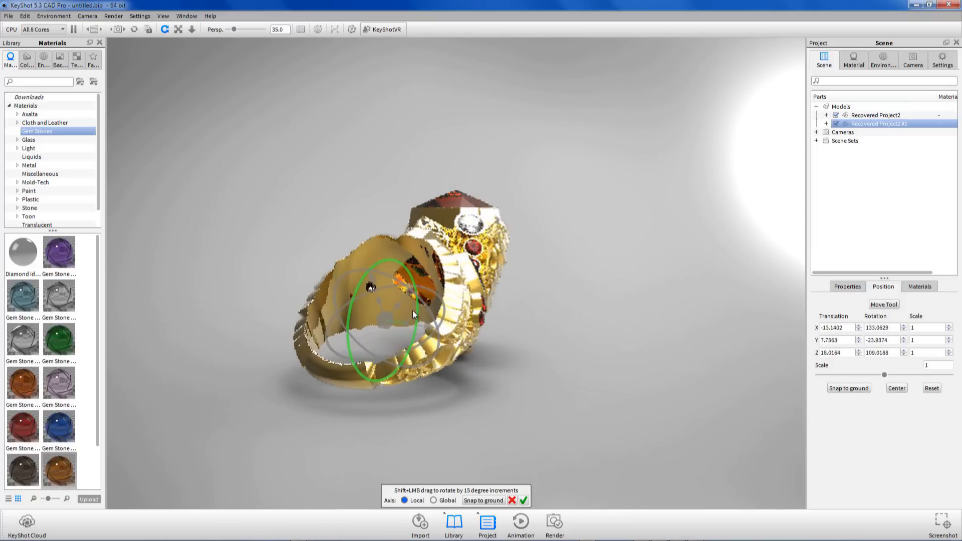
# Using global axes, settle the duplicate ring near the ground at Y about 6.77 with rotation about -174.5, -8.7, 83.5, and accept the placement.
pyautogui.click(434, 500)
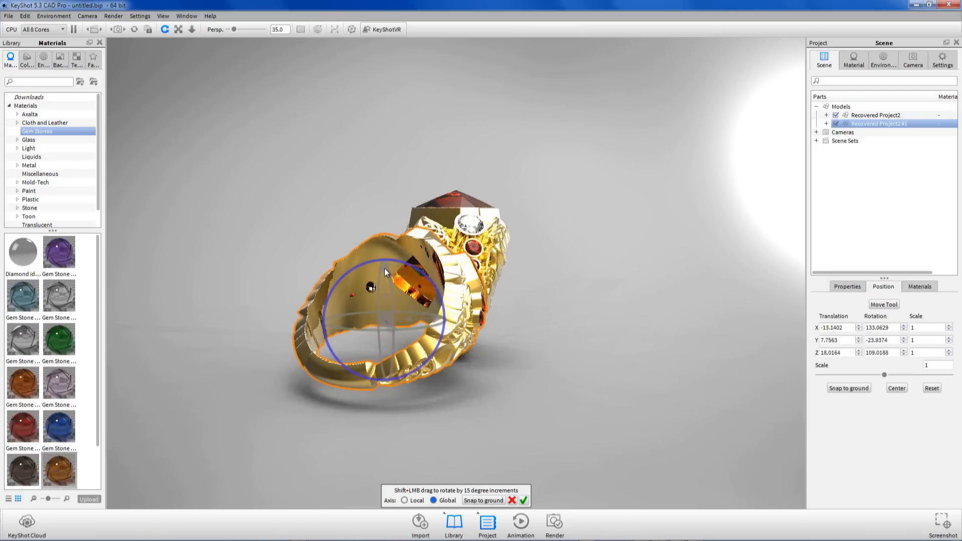
pyautogui.moveTo(384, 269); pyautogui.dragTo(387, 281)
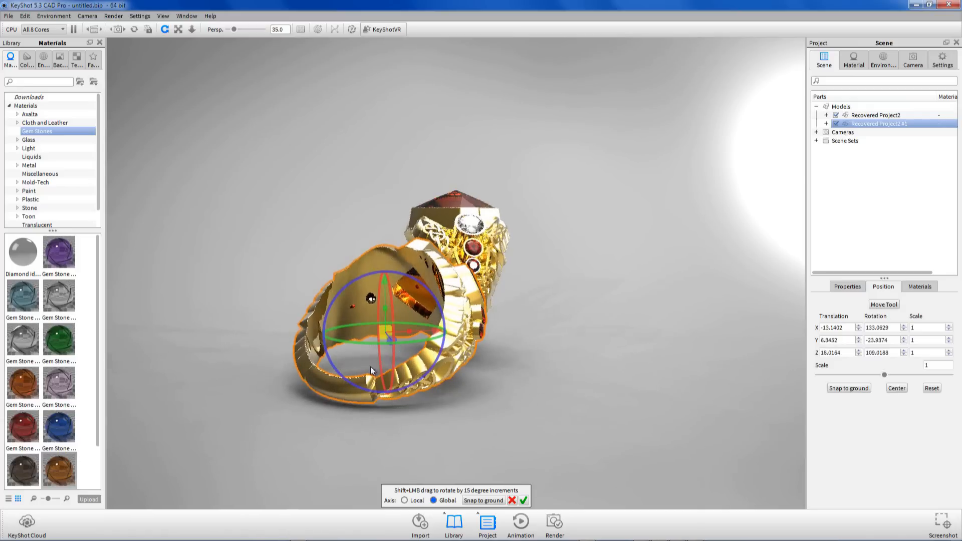
pyautogui.moveTo(554, 403); pyautogui.dragTo(488, 375)
pyautogui.moveTo(566, 278)
pyautogui.mouseDown()
pyautogui.moveTo(588, 277)
pyautogui.moveTo(576, 276)
pyautogui.mouseUp()
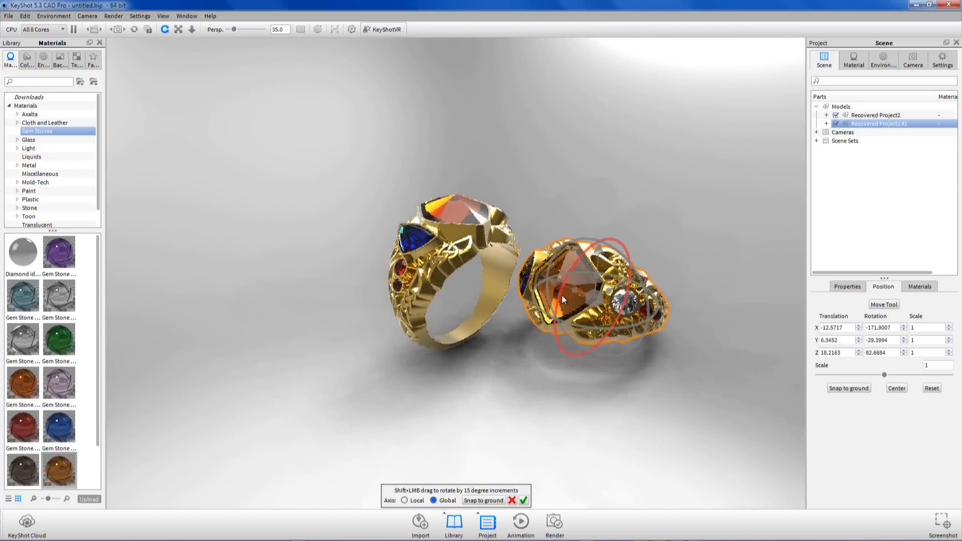
pyautogui.moveTo(564, 284); pyautogui.dragTo(564, 349)
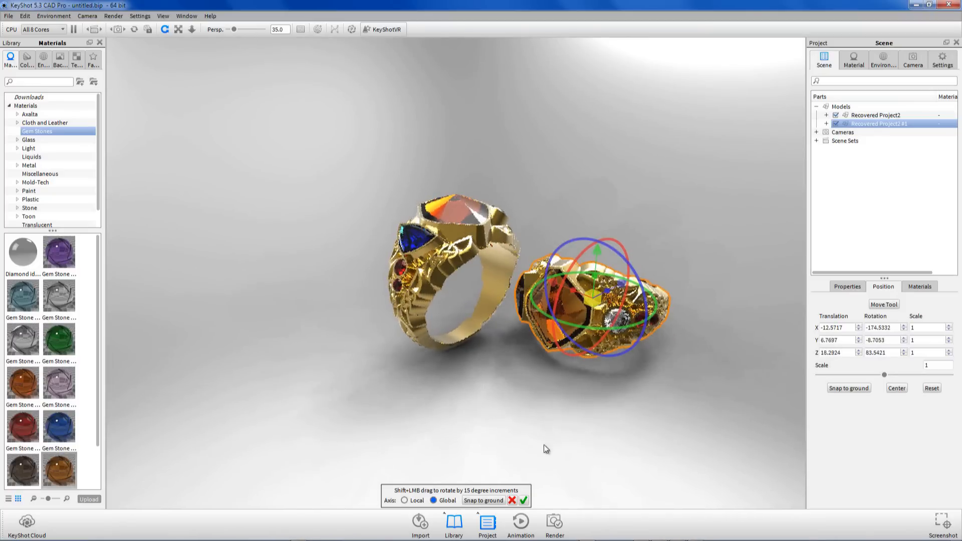
pyautogui.click(524, 501)
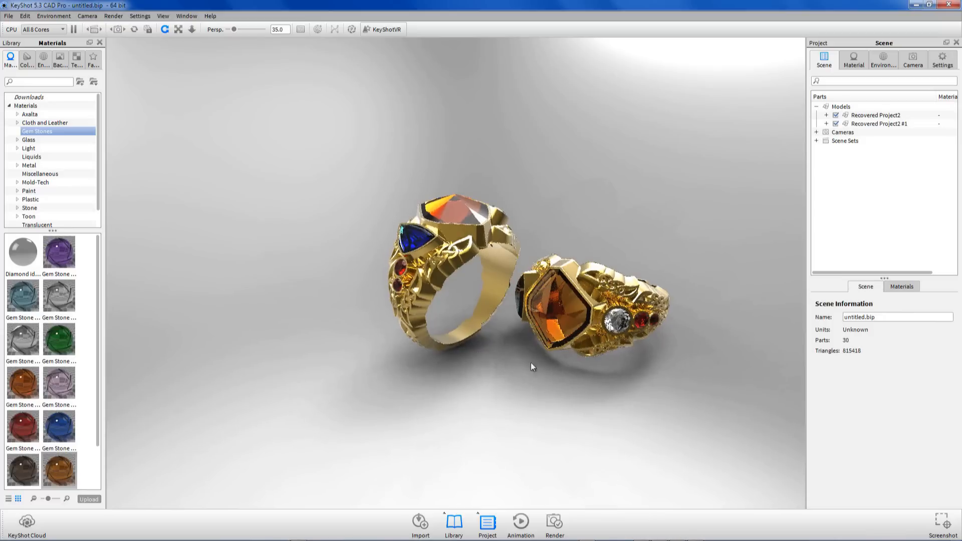
# Frame both rings closely and rotate the lighting environment to 250.5 degrees.
pyautogui.moveTo(564, 401); pyautogui.dragTo(488, 396)
pyautogui.keyDown('alt'); pyautogui.moveTo(513, 376); pyautogui.dragTo(687, 464, button='right'); pyautogui.keyUp('alt')
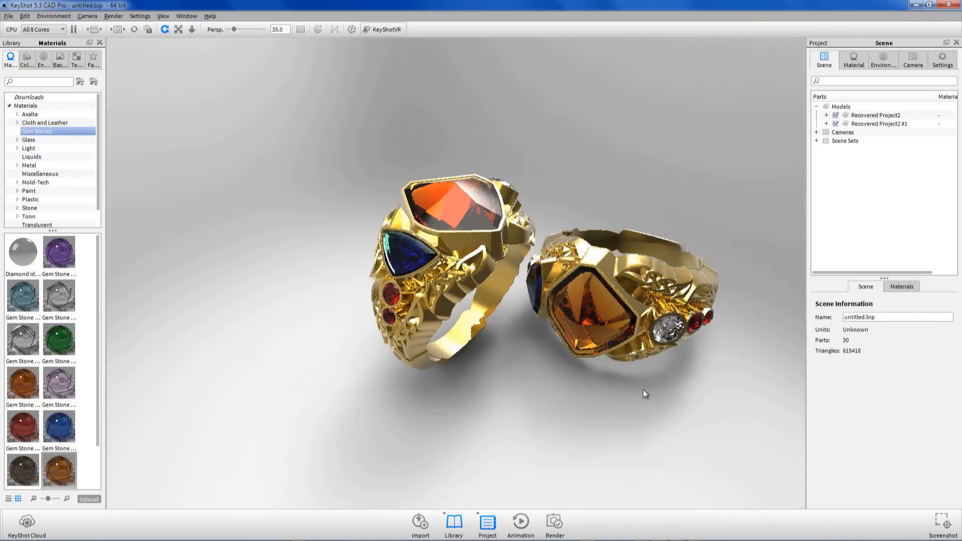
pyautogui.moveTo(651, 378)
pyautogui.keyDown('ctrl'); pyautogui.mouseDown()
pyautogui.moveTo(612, 371)
pyautogui.moveTo(681, 377)
pyautogui.moveTo(510, 366)
pyautogui.moveTo(524, 380)
pyautogui.moveTo(590, 381)
pyautogui.moveTo(549, 387)
pyautogui.moveTo(572, 383)
pyautogui.moveTo(536, 380)
pyautogui.moveTo(621, 381)
pyautogui.mouseUp(); pyautogui.keyUp('ctrl')
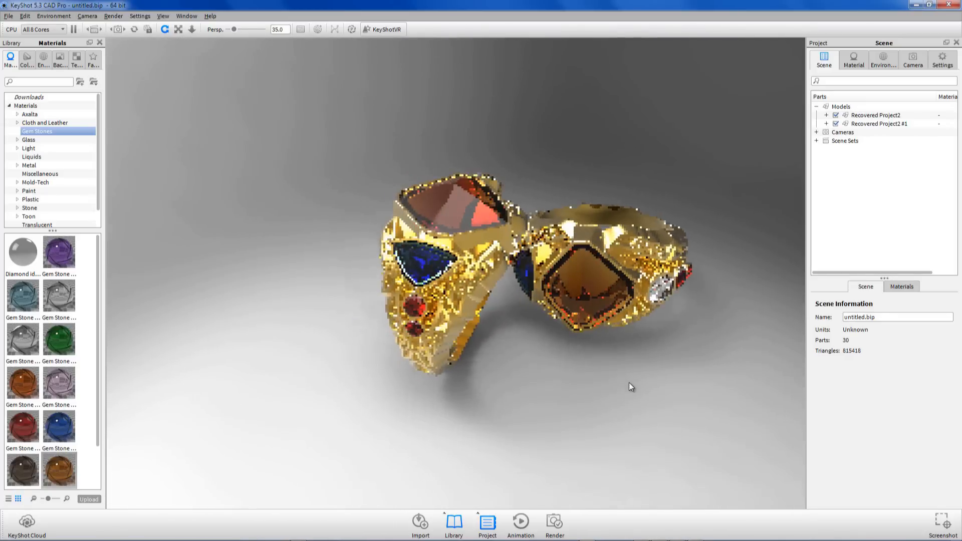
pyautogui.keyDown('ctrl'); pyautogui.moveTo(629, 382); pyautogui.dragTo(494, 406); pyautogui.keyUp('ctrl')
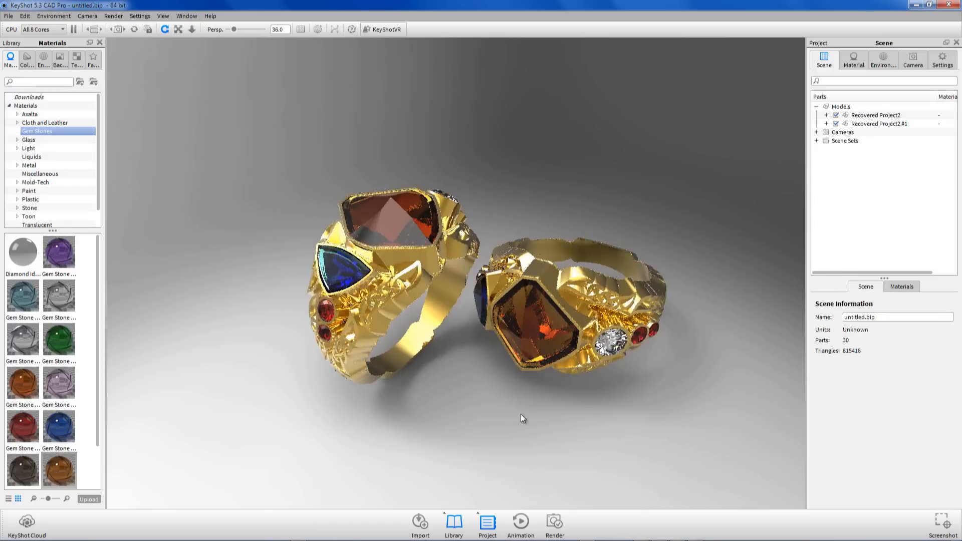
# Raise the real-time ray bounces to 22.
pyautogui.click(913, 61)
pyautogui.click(939, 65)
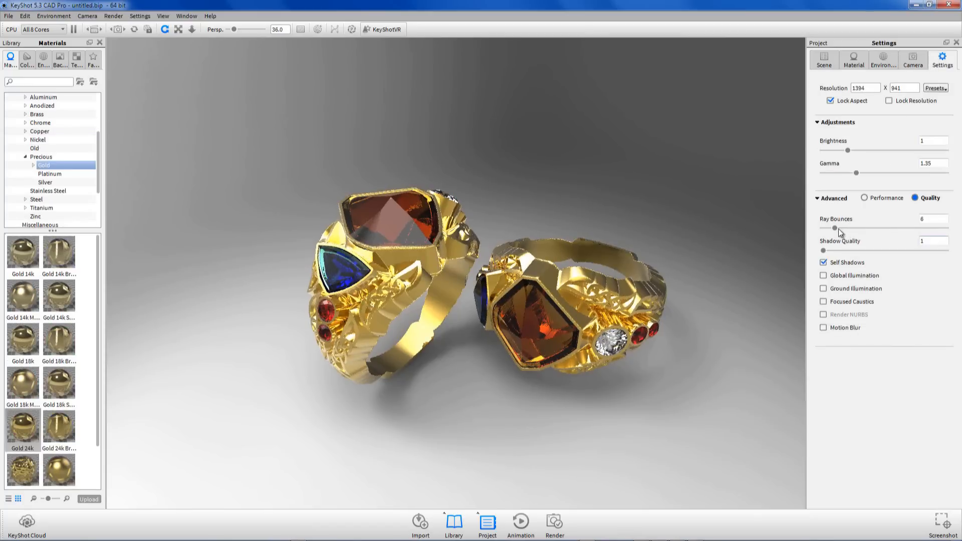
pyautogui.moveTo(844, 228); pyautogui.dragTo(866, 229)
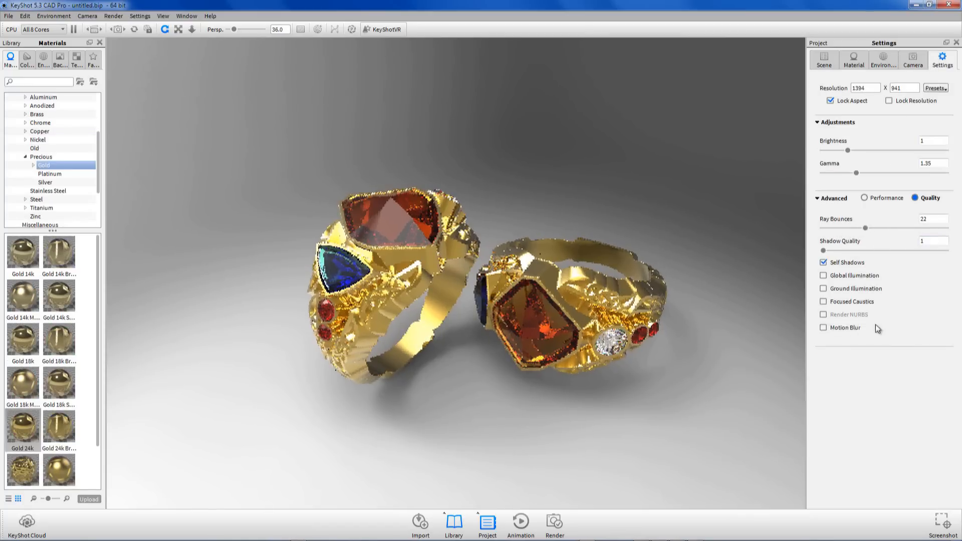
# Enable the camera's lens effects and set the vignetting strength to 0.738.
pyautogui.click(913, 59)
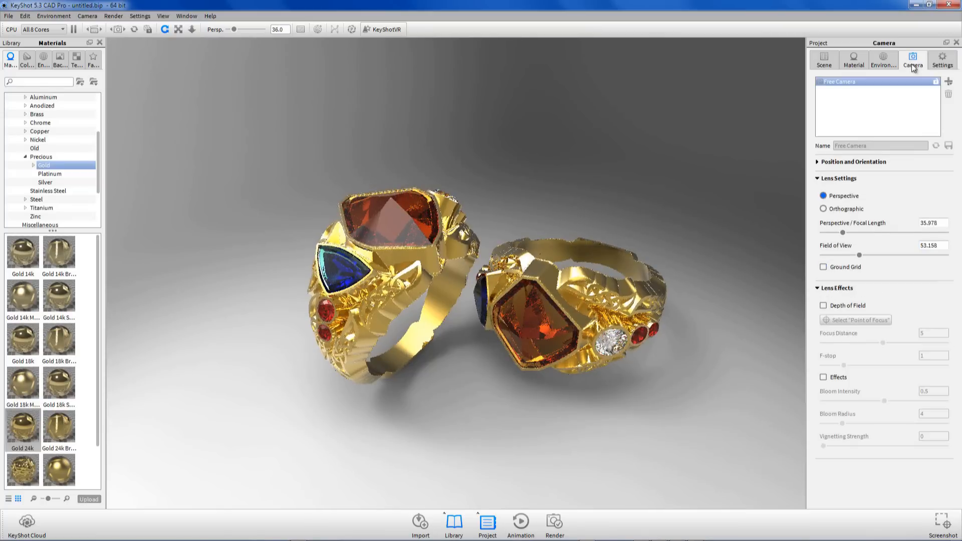
pyautogui.click(823, 377)
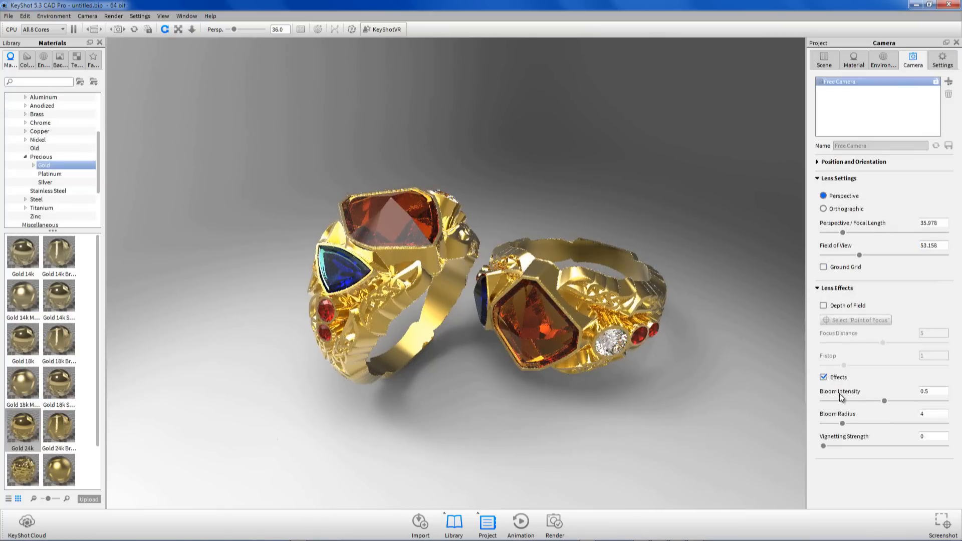
pyautogui.moveTo(828, 445); pyautogui.dragTo(913, 446)
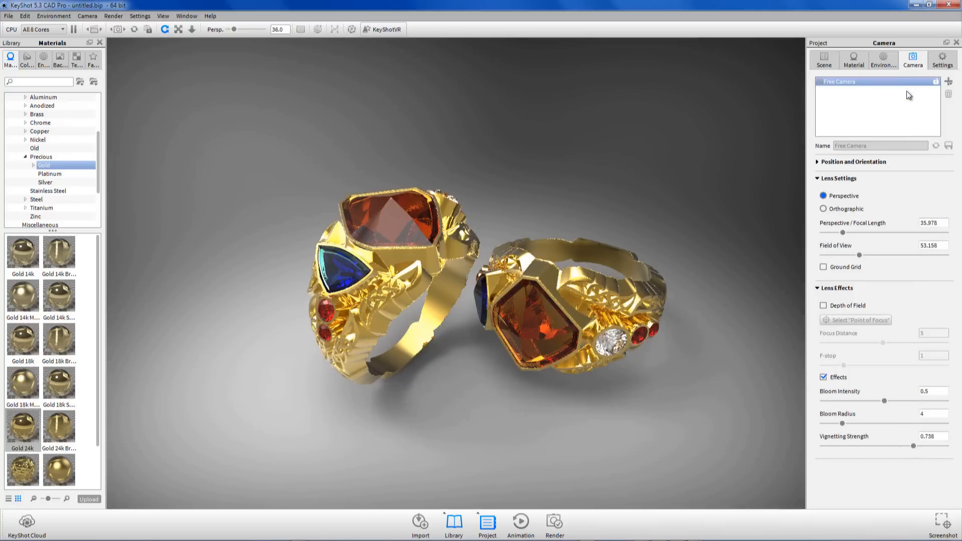
# Enable ground reflections and adjust the environment to brightness 1.045, size about 119.8, height -0.352 and rotation 275.
pyautogui.moveTo(408, 366); pyautogui.dragTo(452, 359)
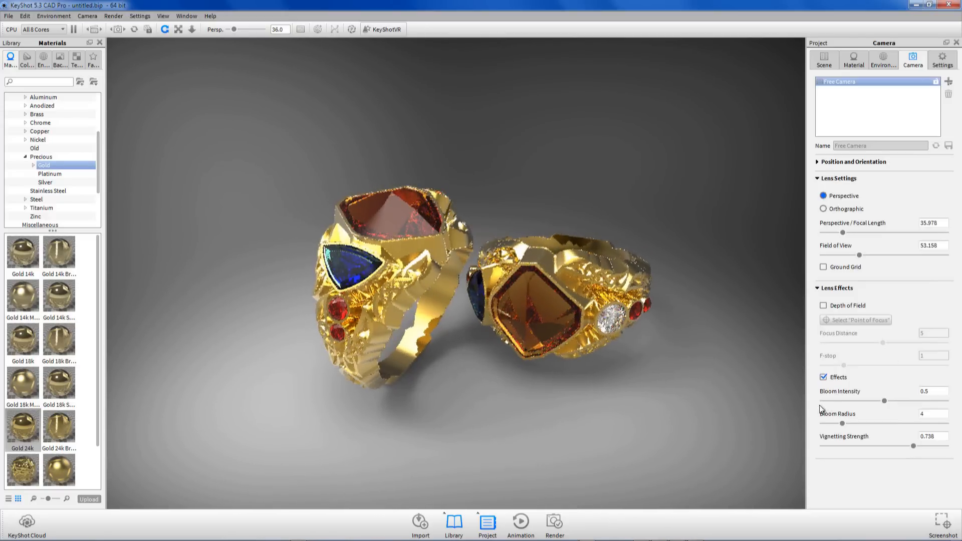
pyautogui.click(885, 67)
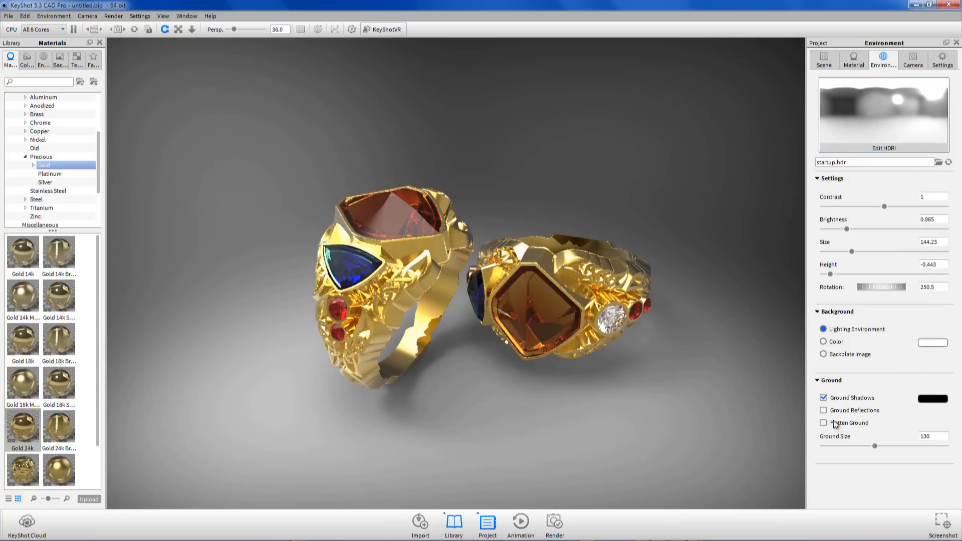
pyautogui.click(824, 411)
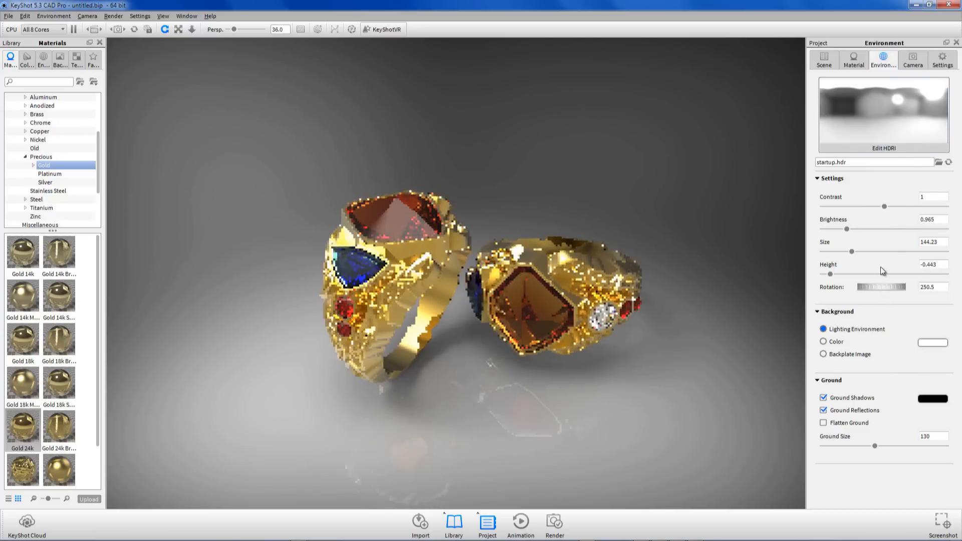
pyautogui.moveTo(879, 288)
pyautogui.mouseDown()
pyautogui.moveTo(868, 289)
pyautogui.moveTo(897, 288)
pyautogui.mouseUp()
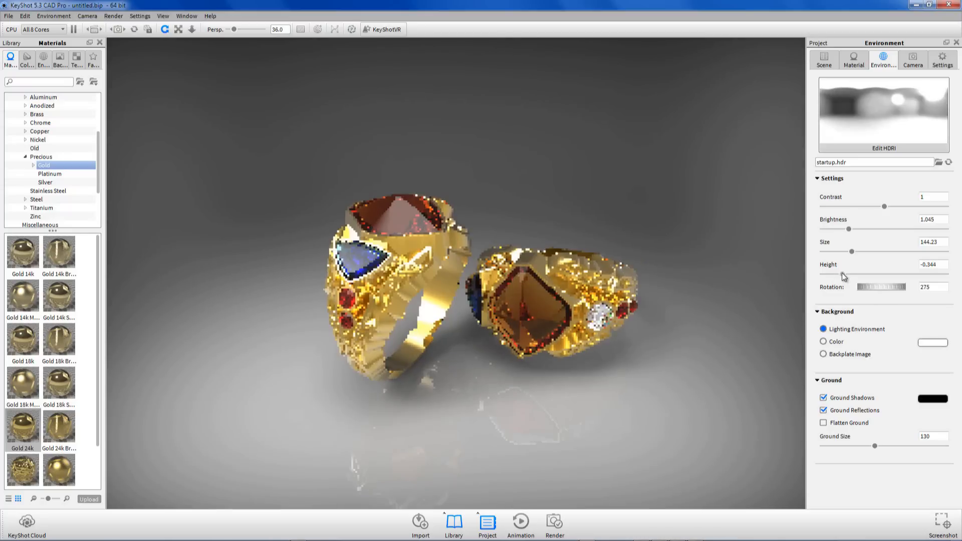
pyautogui.moveTo(841, 275); pyautogui.dragTo(847, 252)
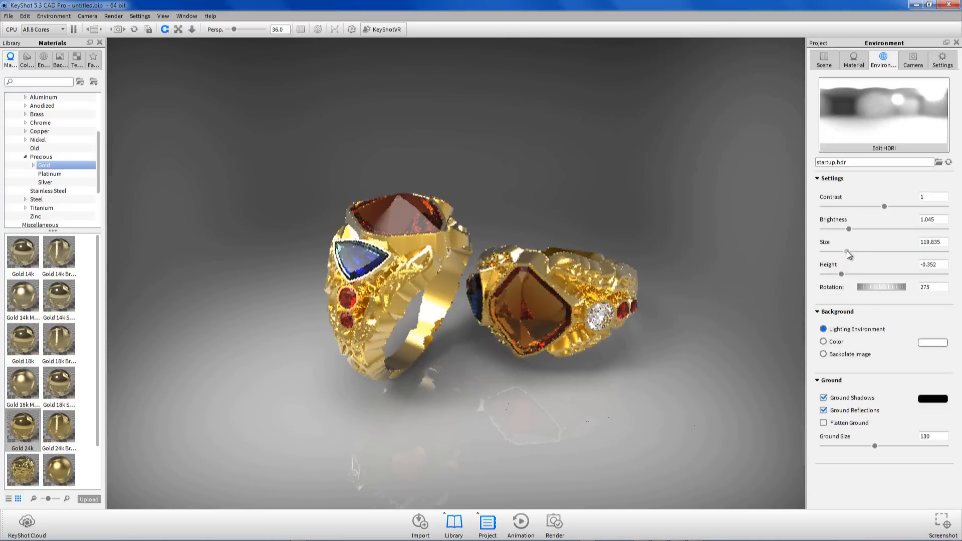